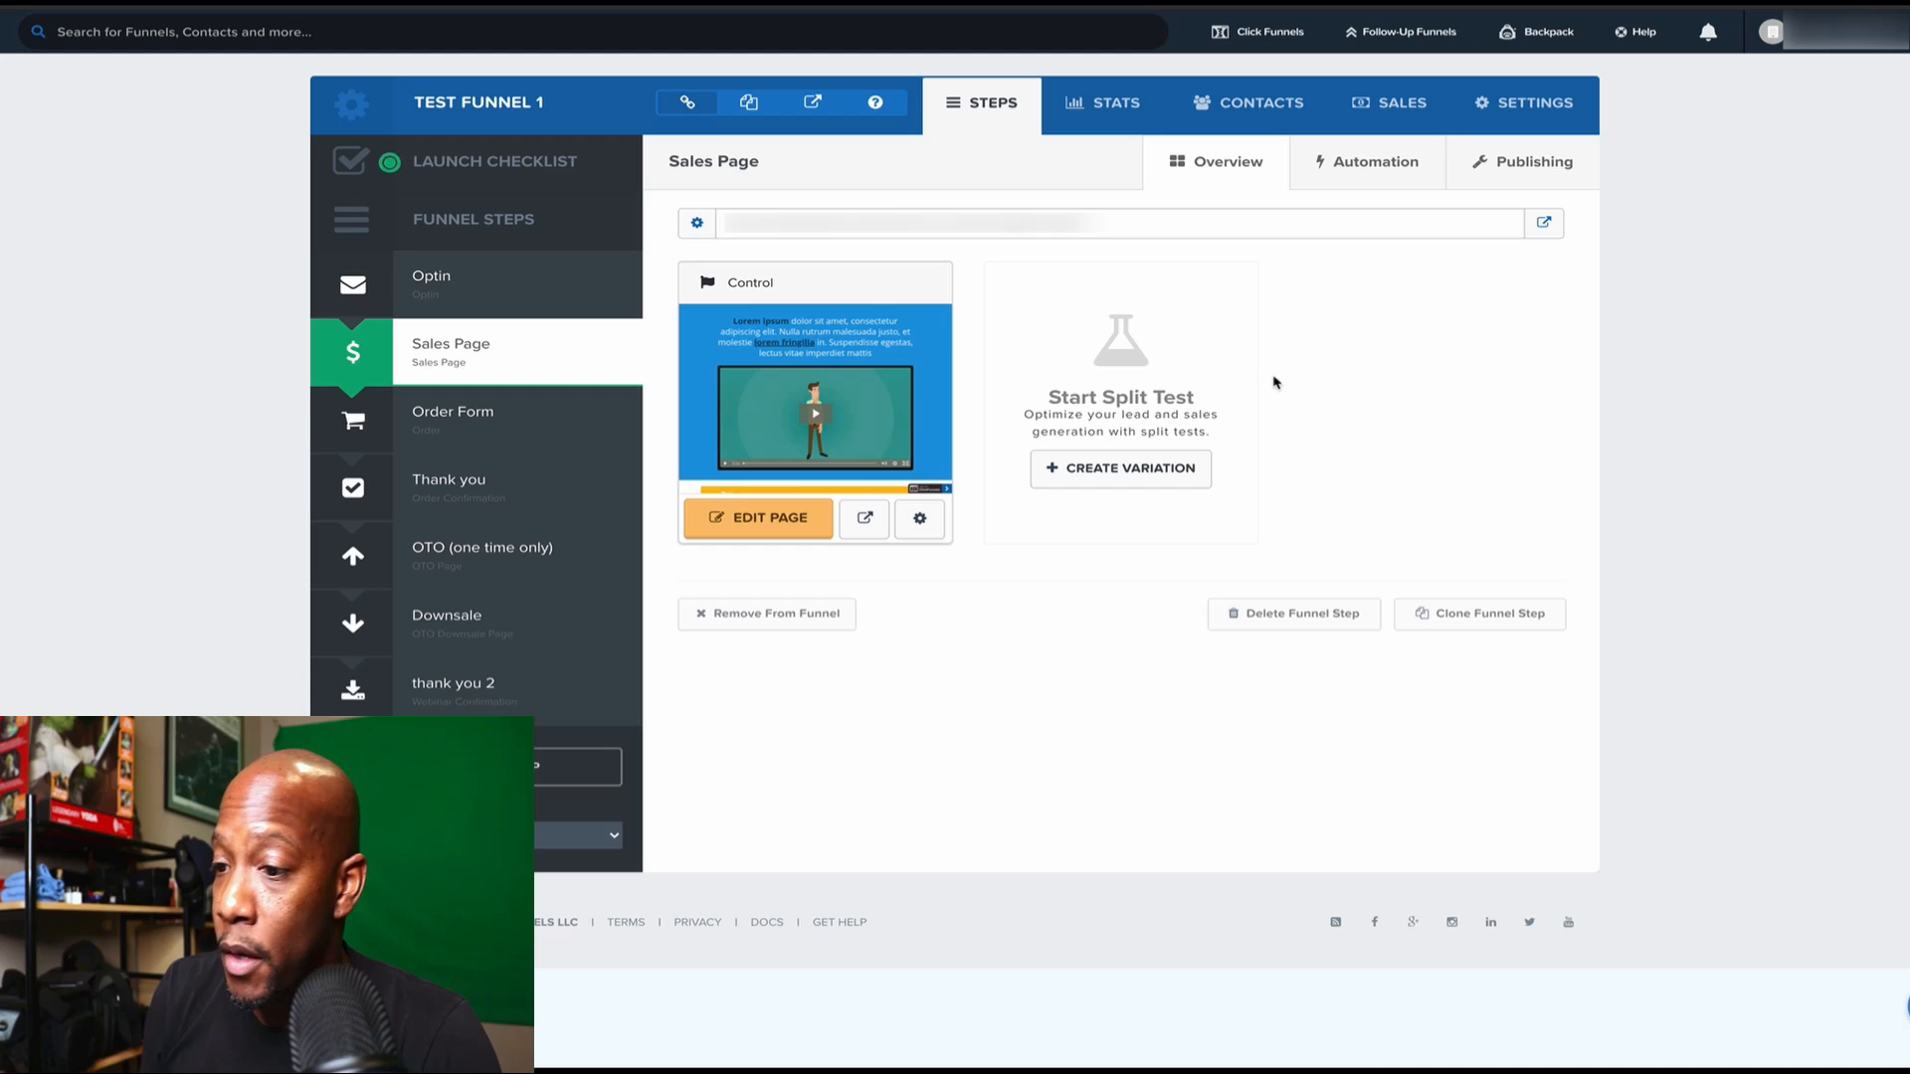
Step: Open the Order Form step's page in the editor, review its contact, credit card and order summary sections, and return to the funnel steps
left_click(507, 432)
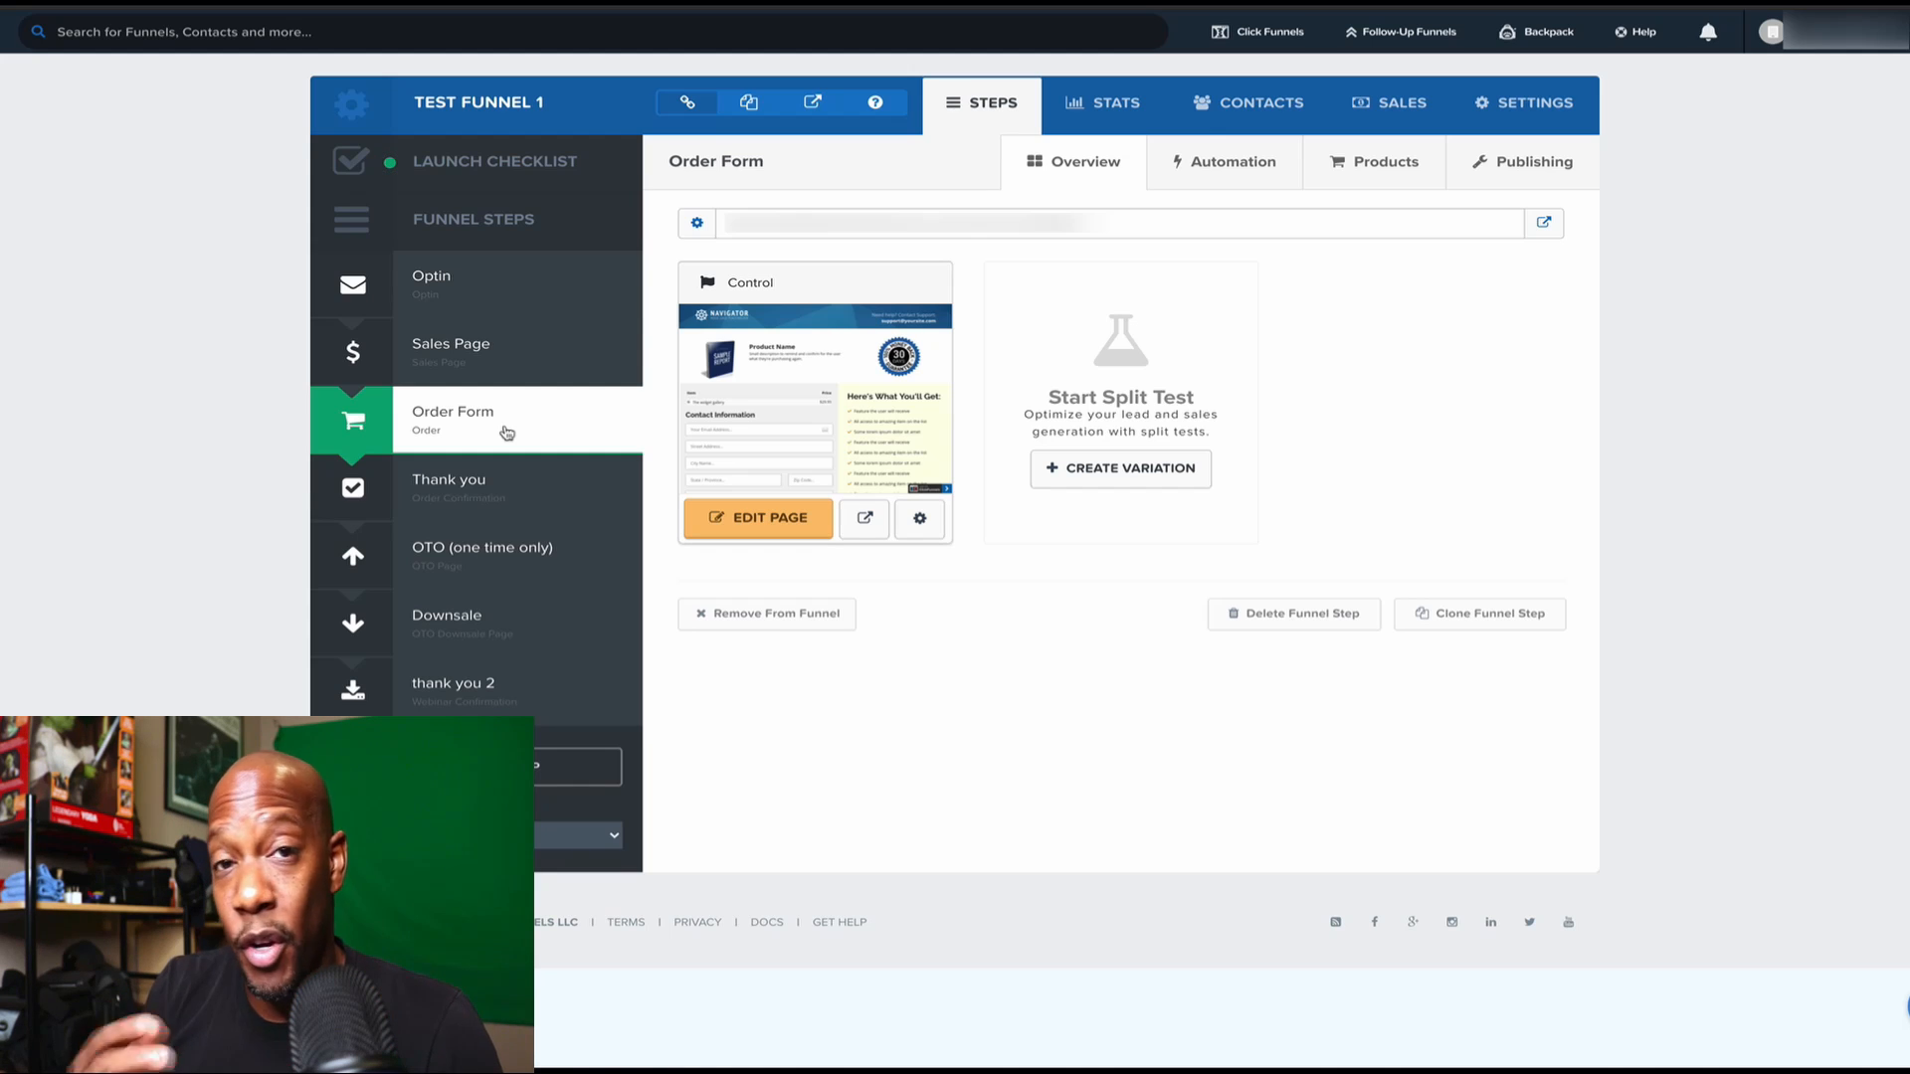
left_click(768, 527)
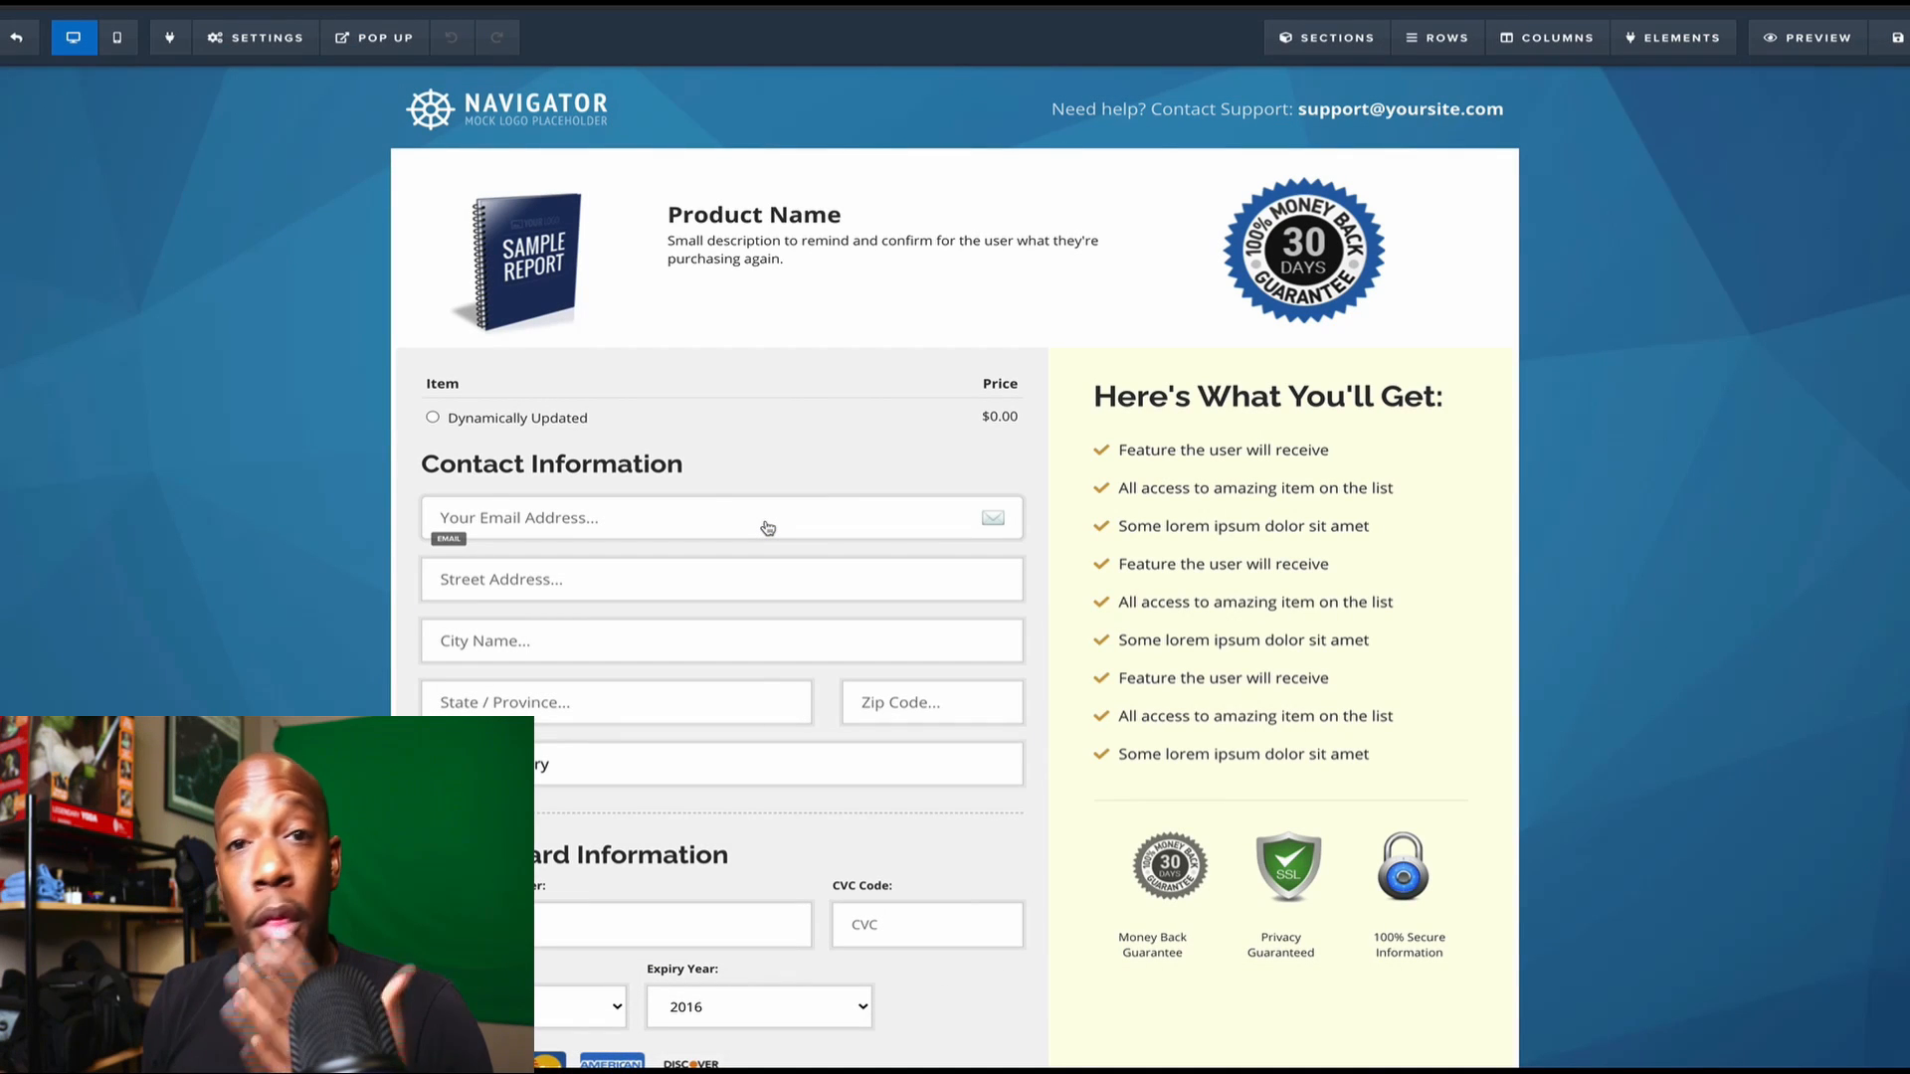
scroll(768, 527, "down", 4)
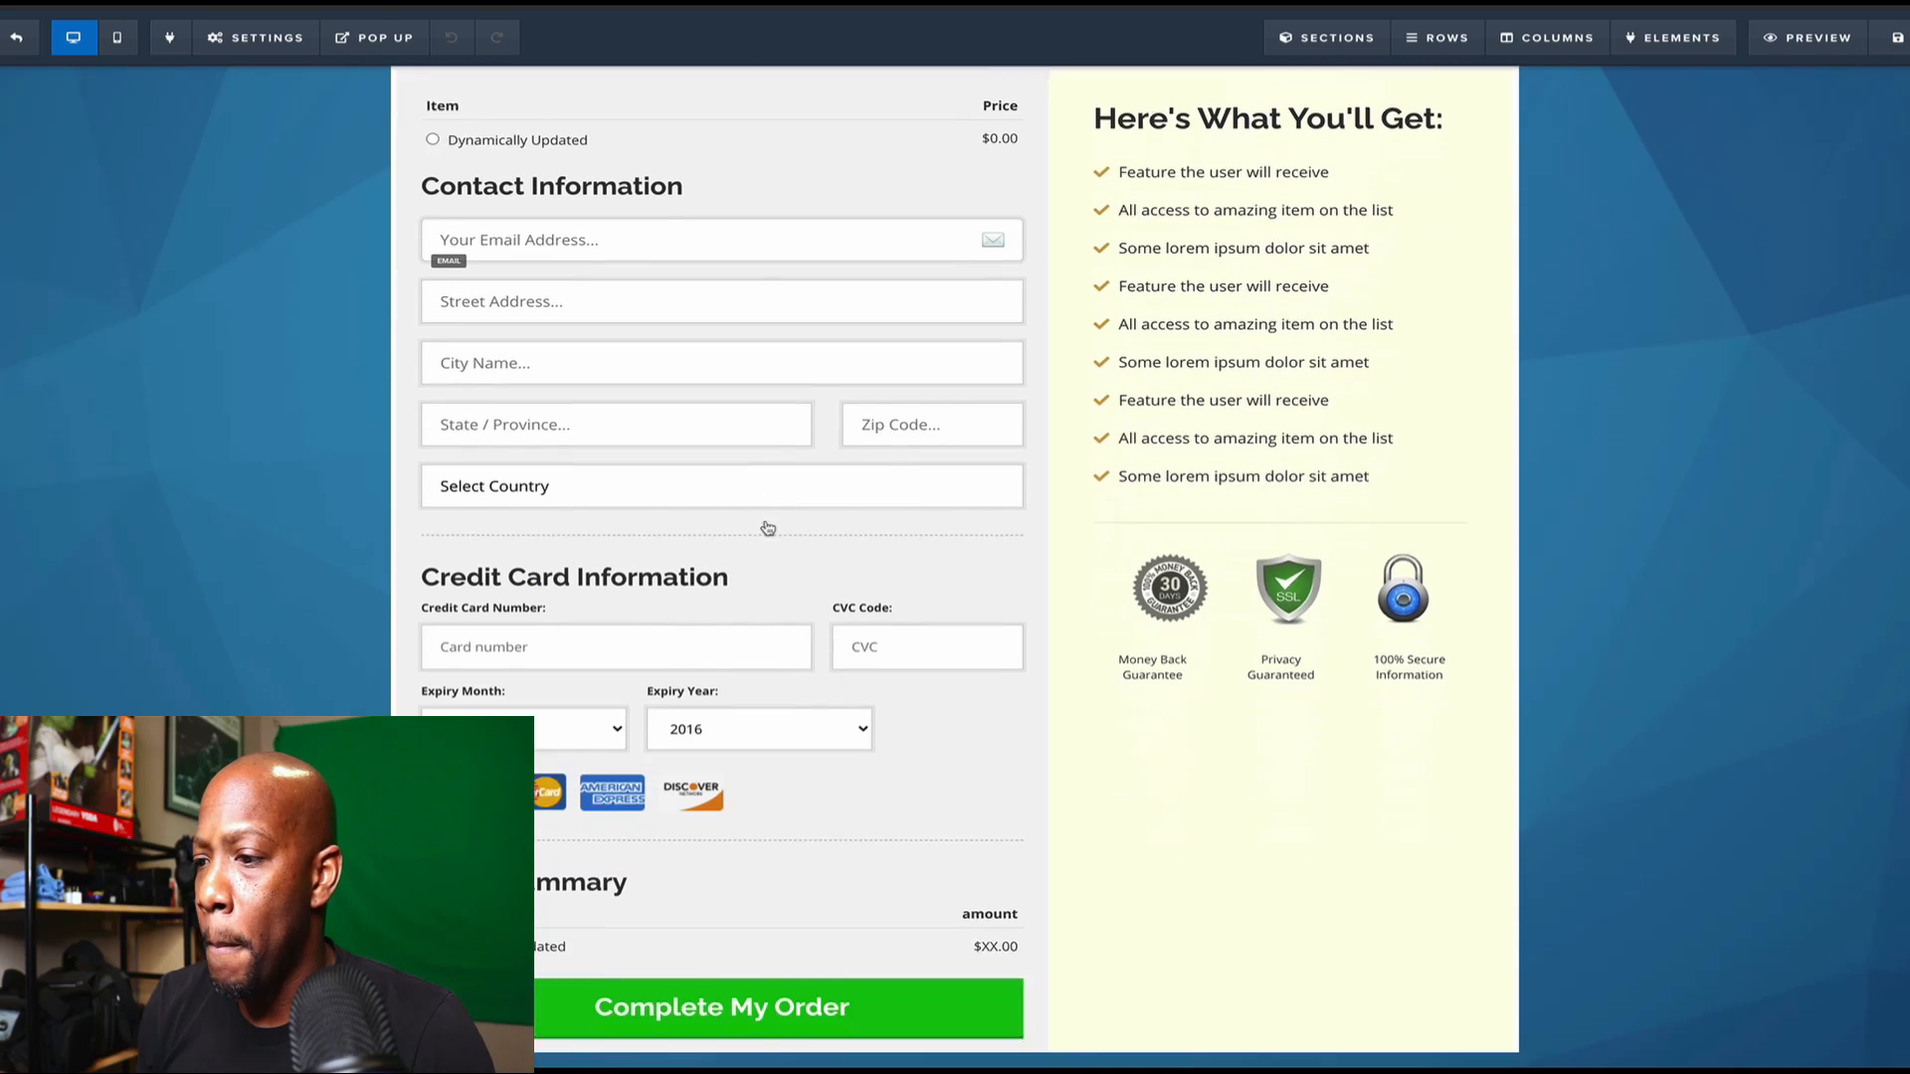
scroll(767, 528, "up", 3)
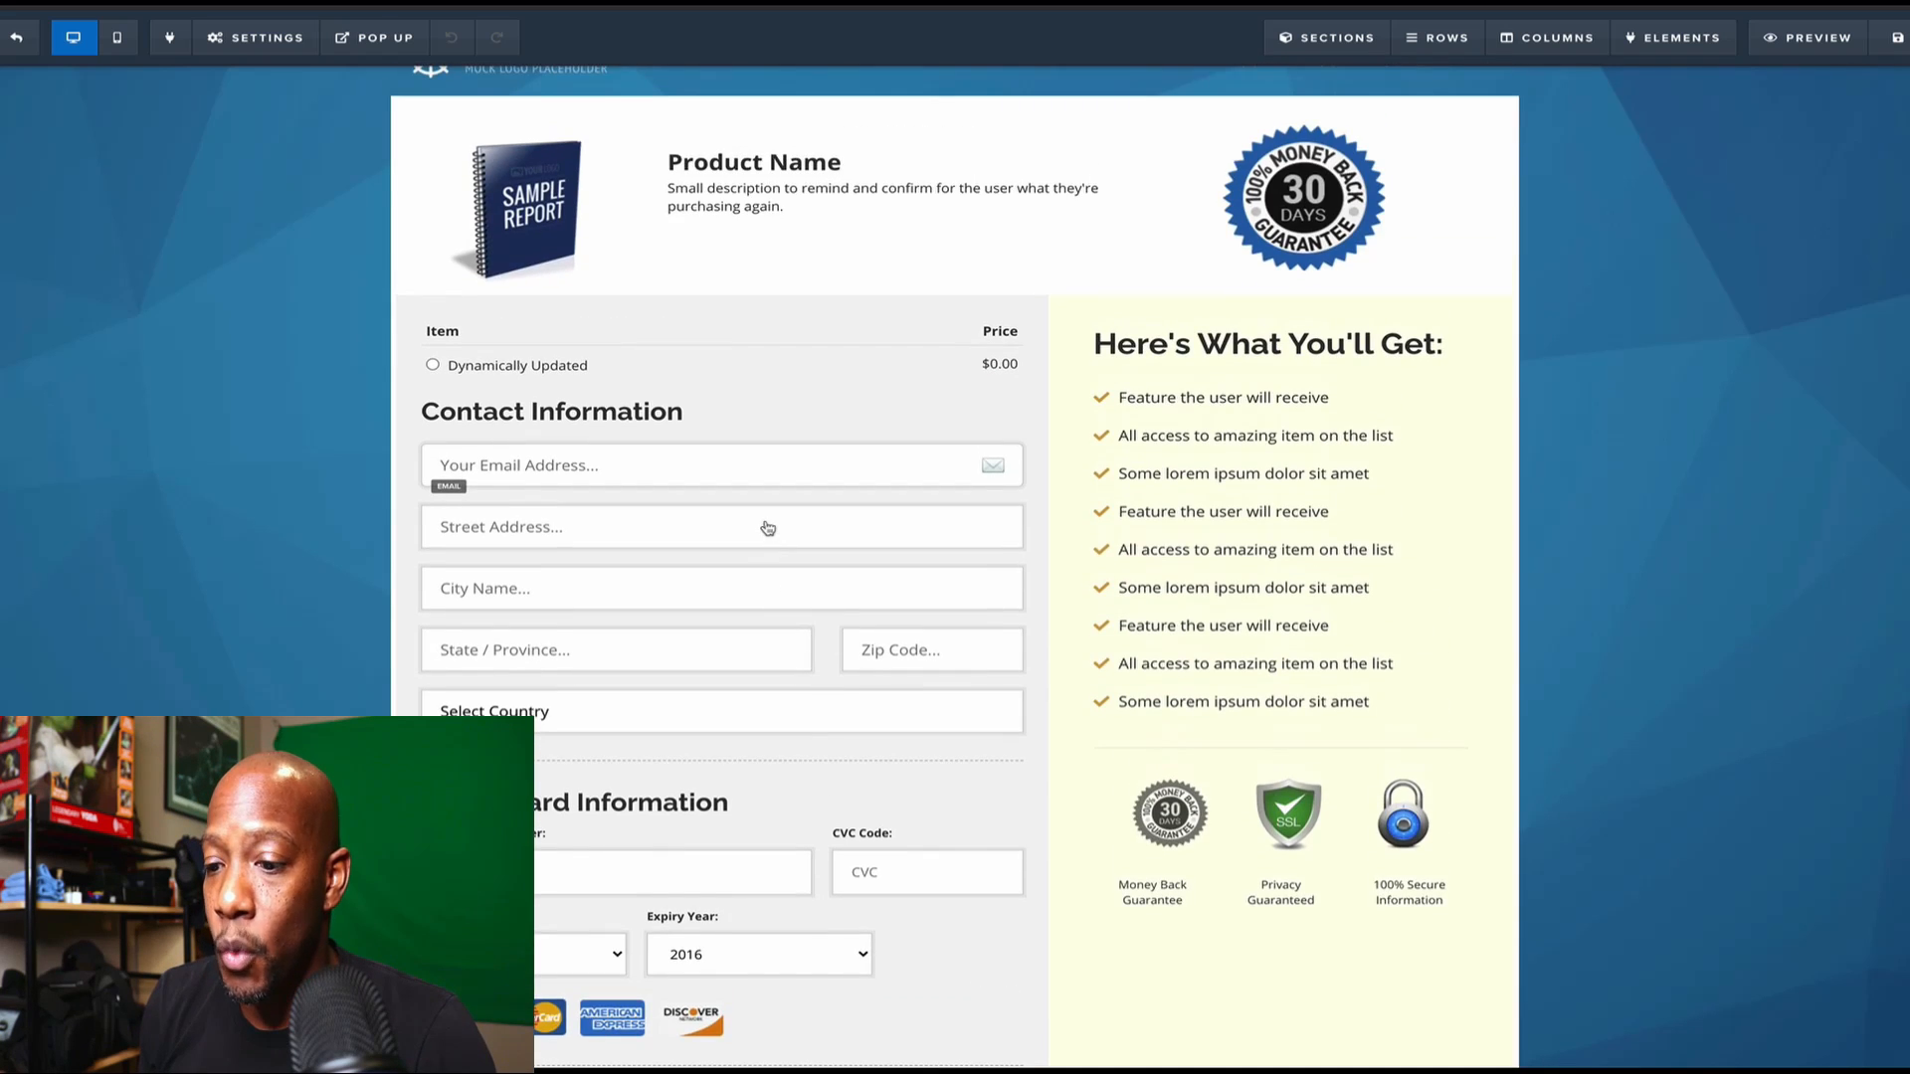
scroll(768, 527, "down", 3)
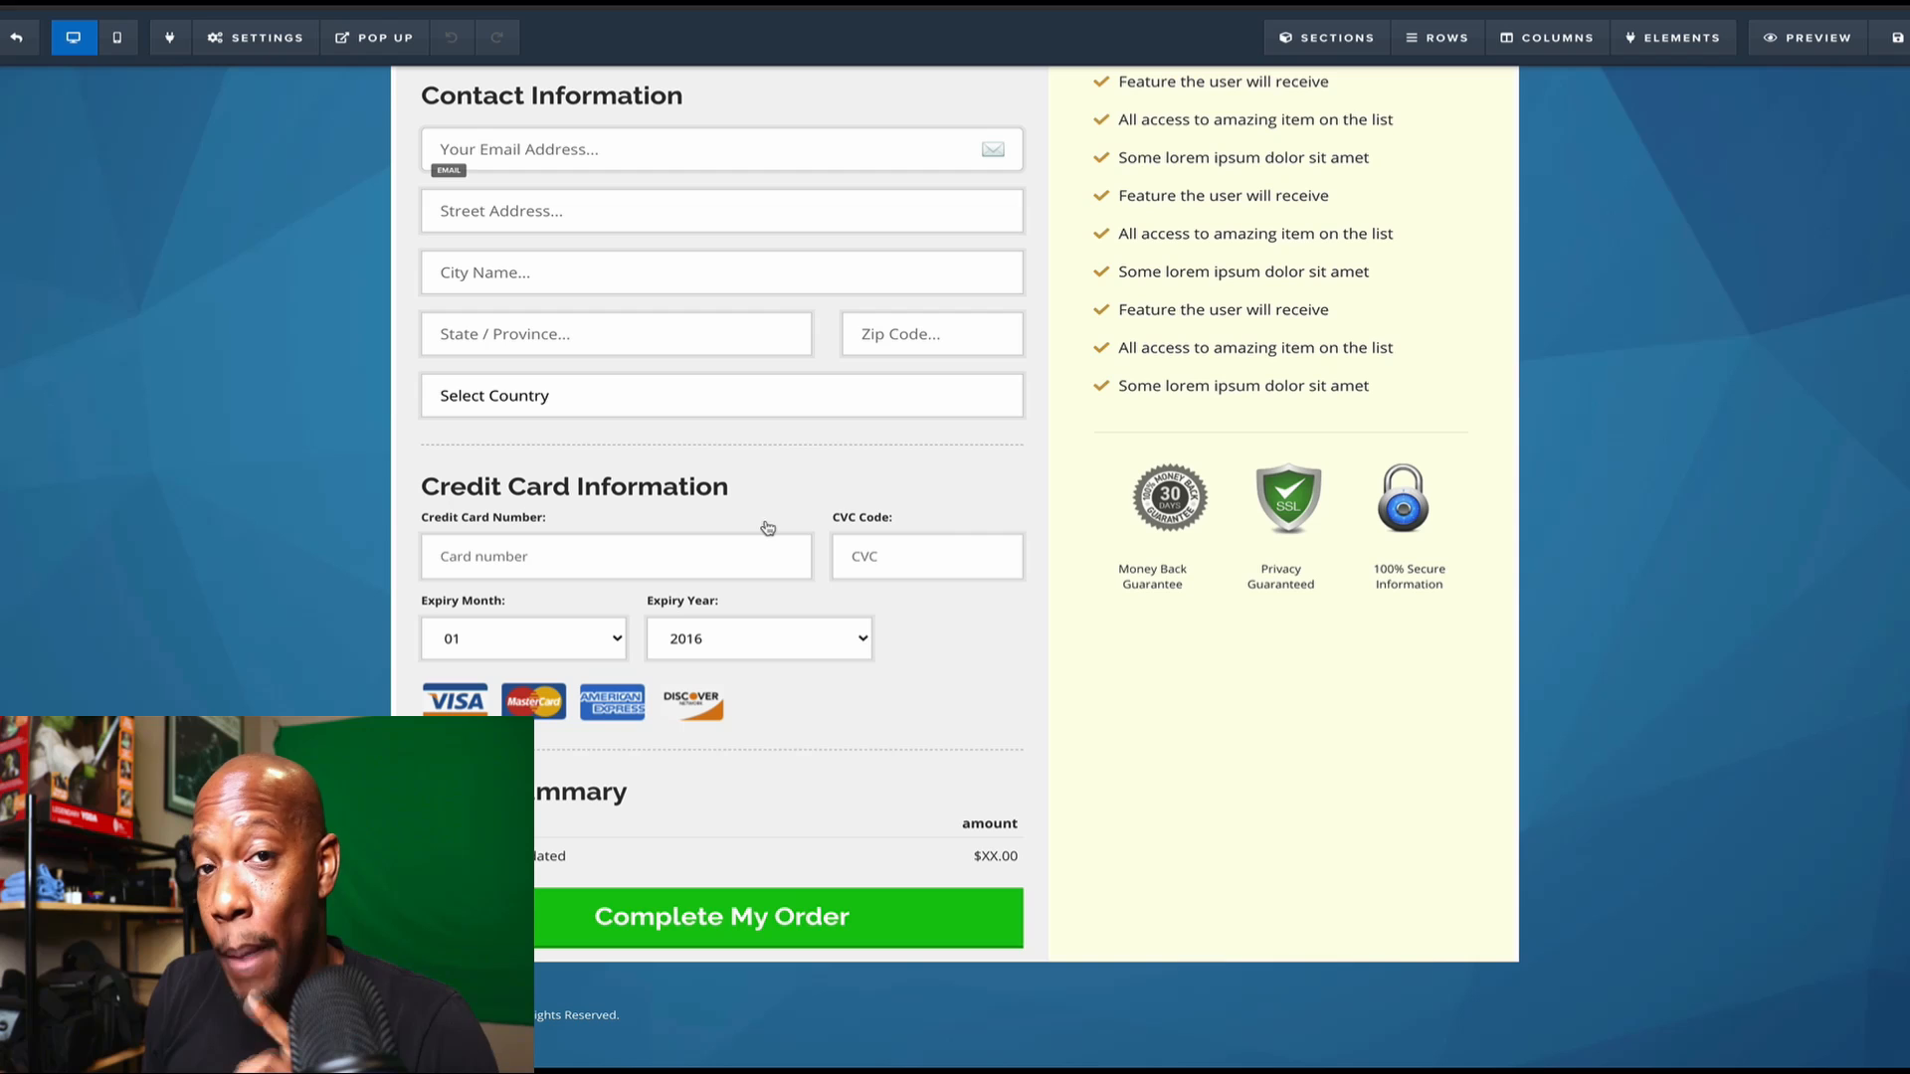
mouse_move(820, 528)
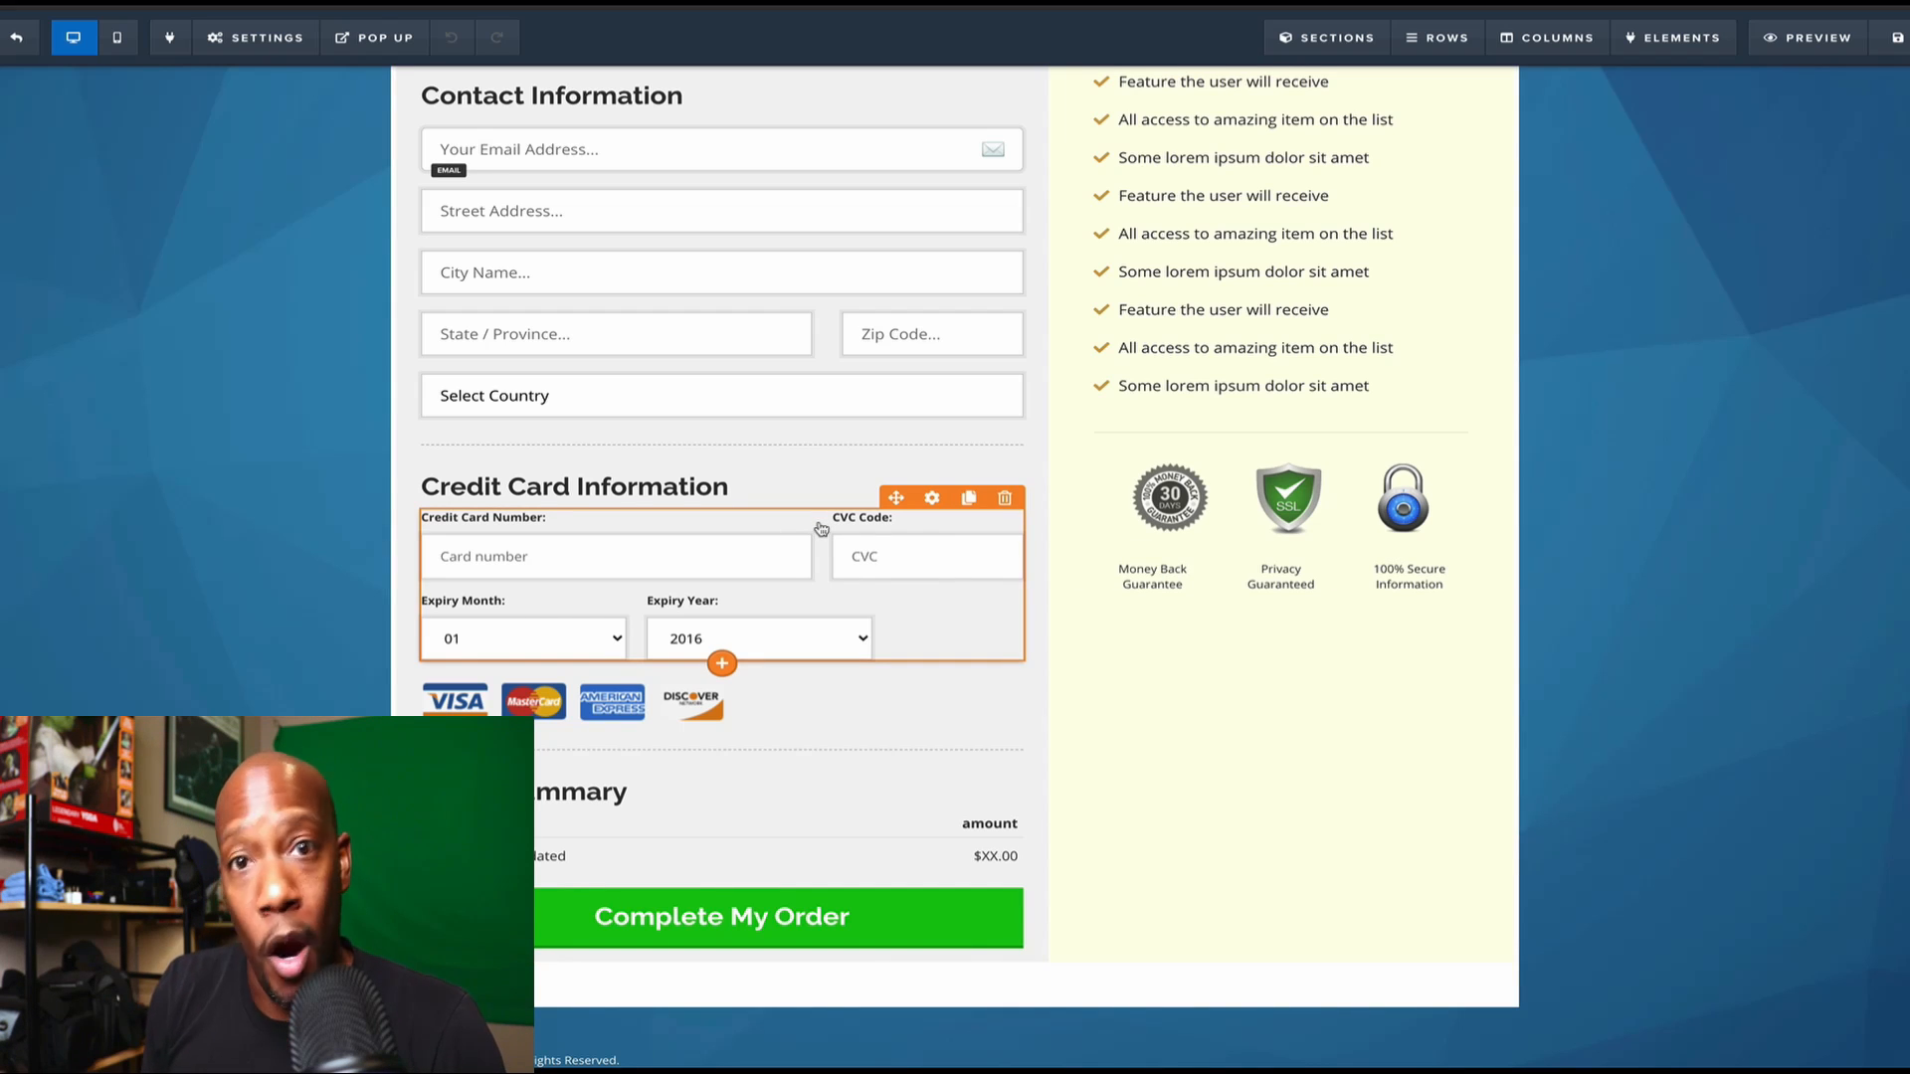
scroll(1011, 542, "up", 5)
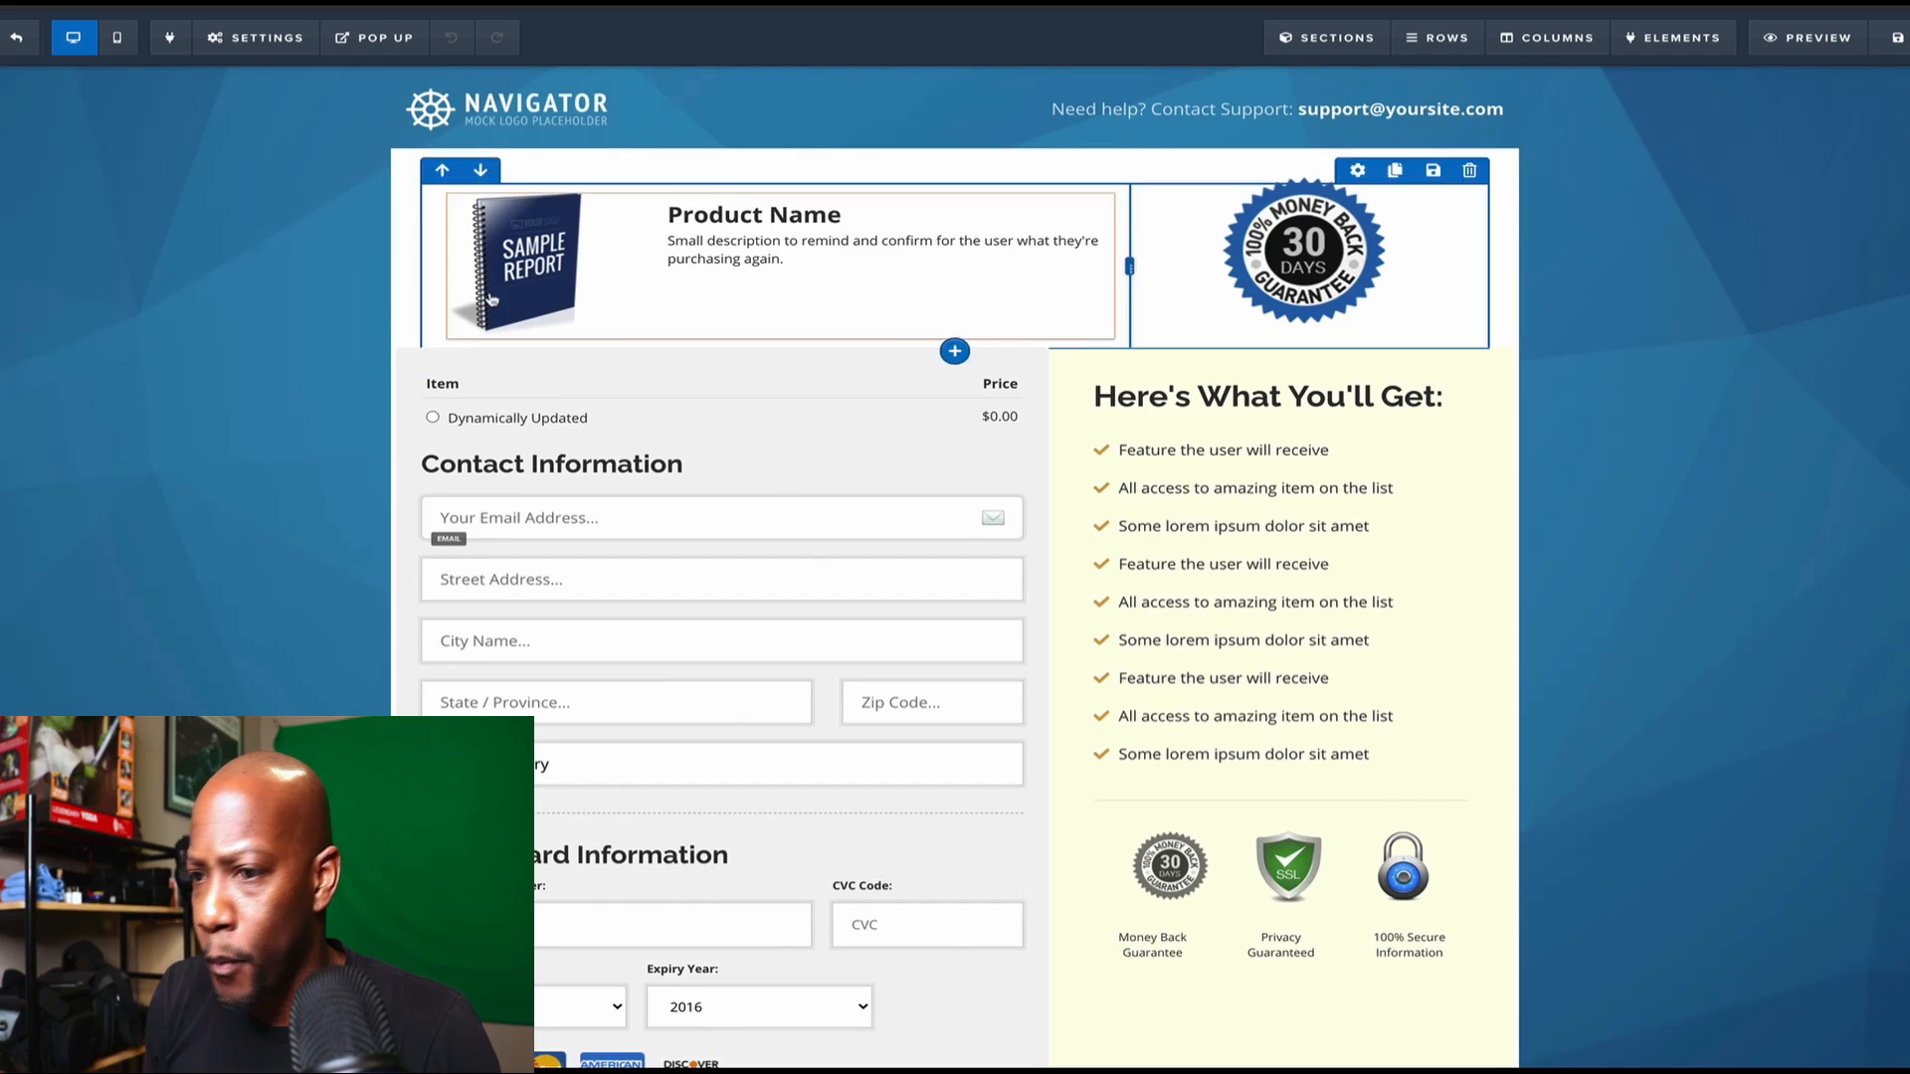
left_click(16, 36)
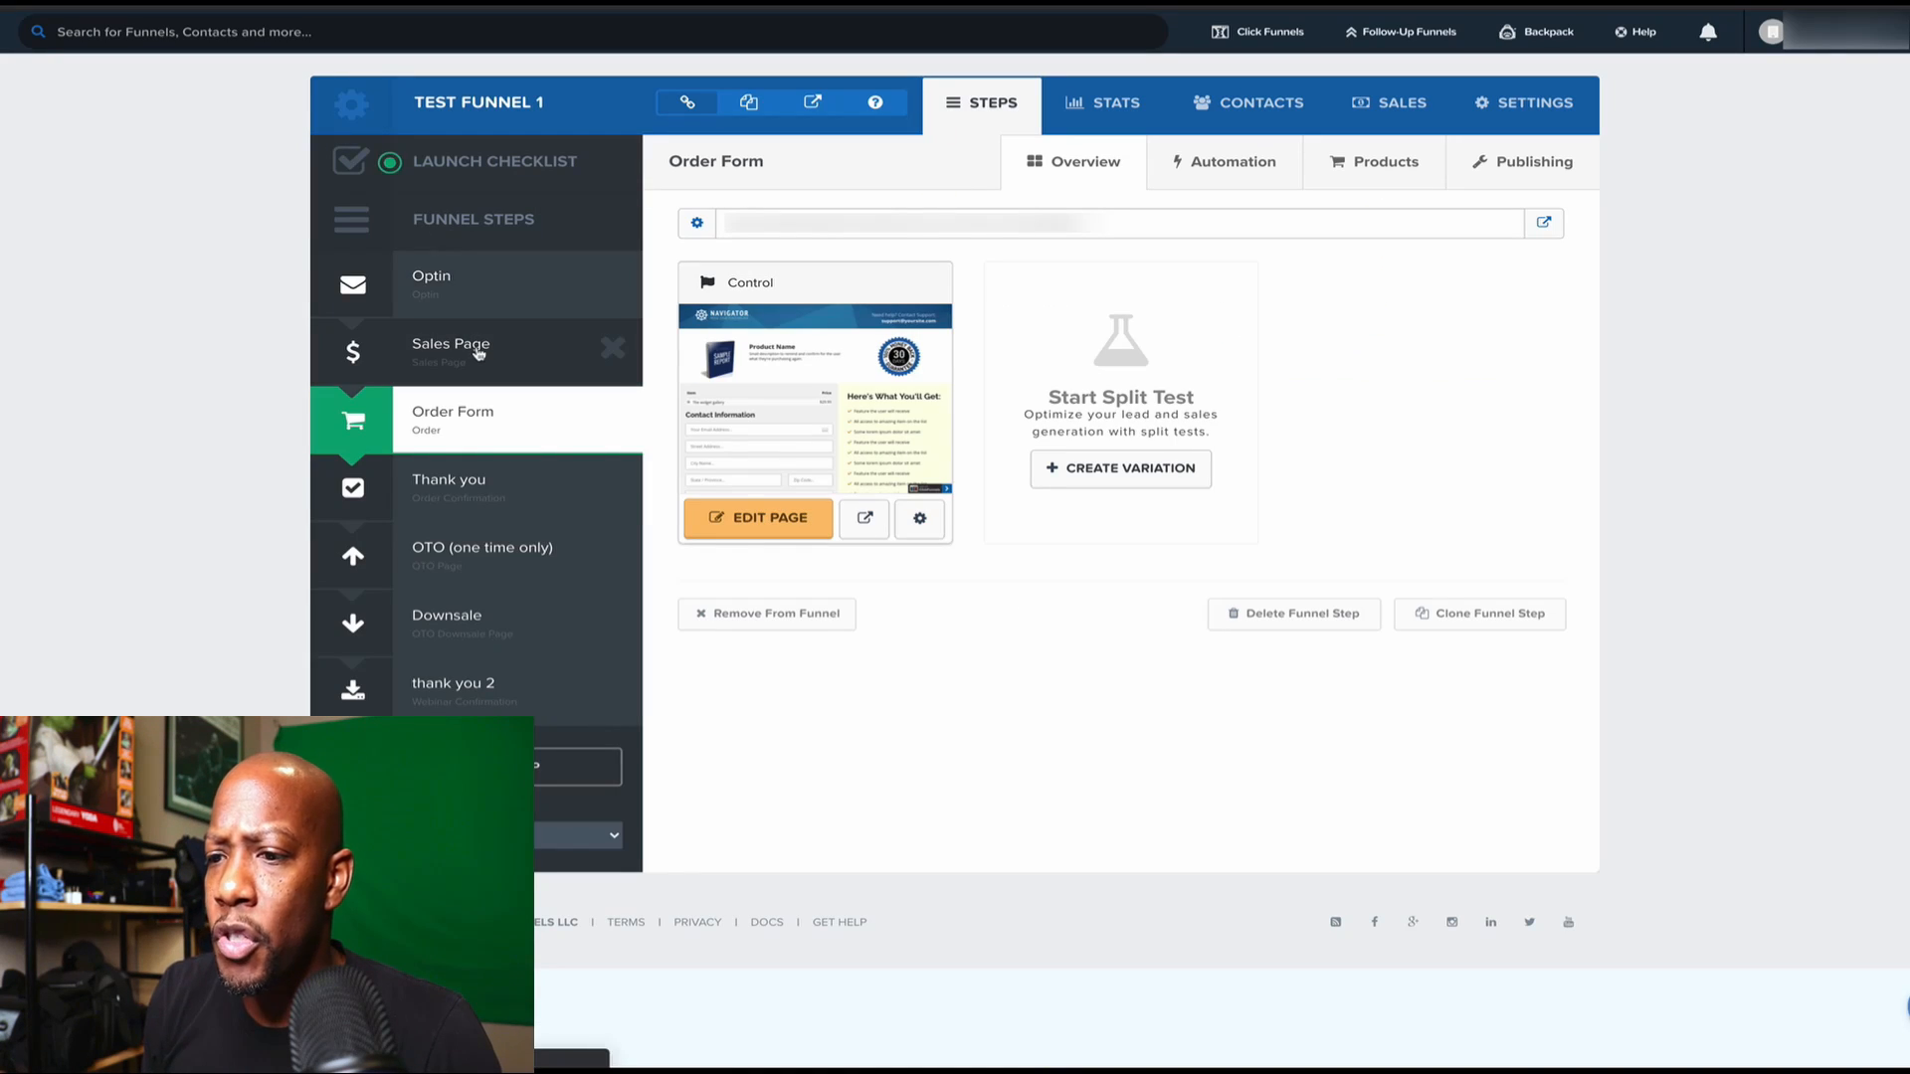
Step: Open the products of the Order Form step and start adding a product
left_click(482, 353)
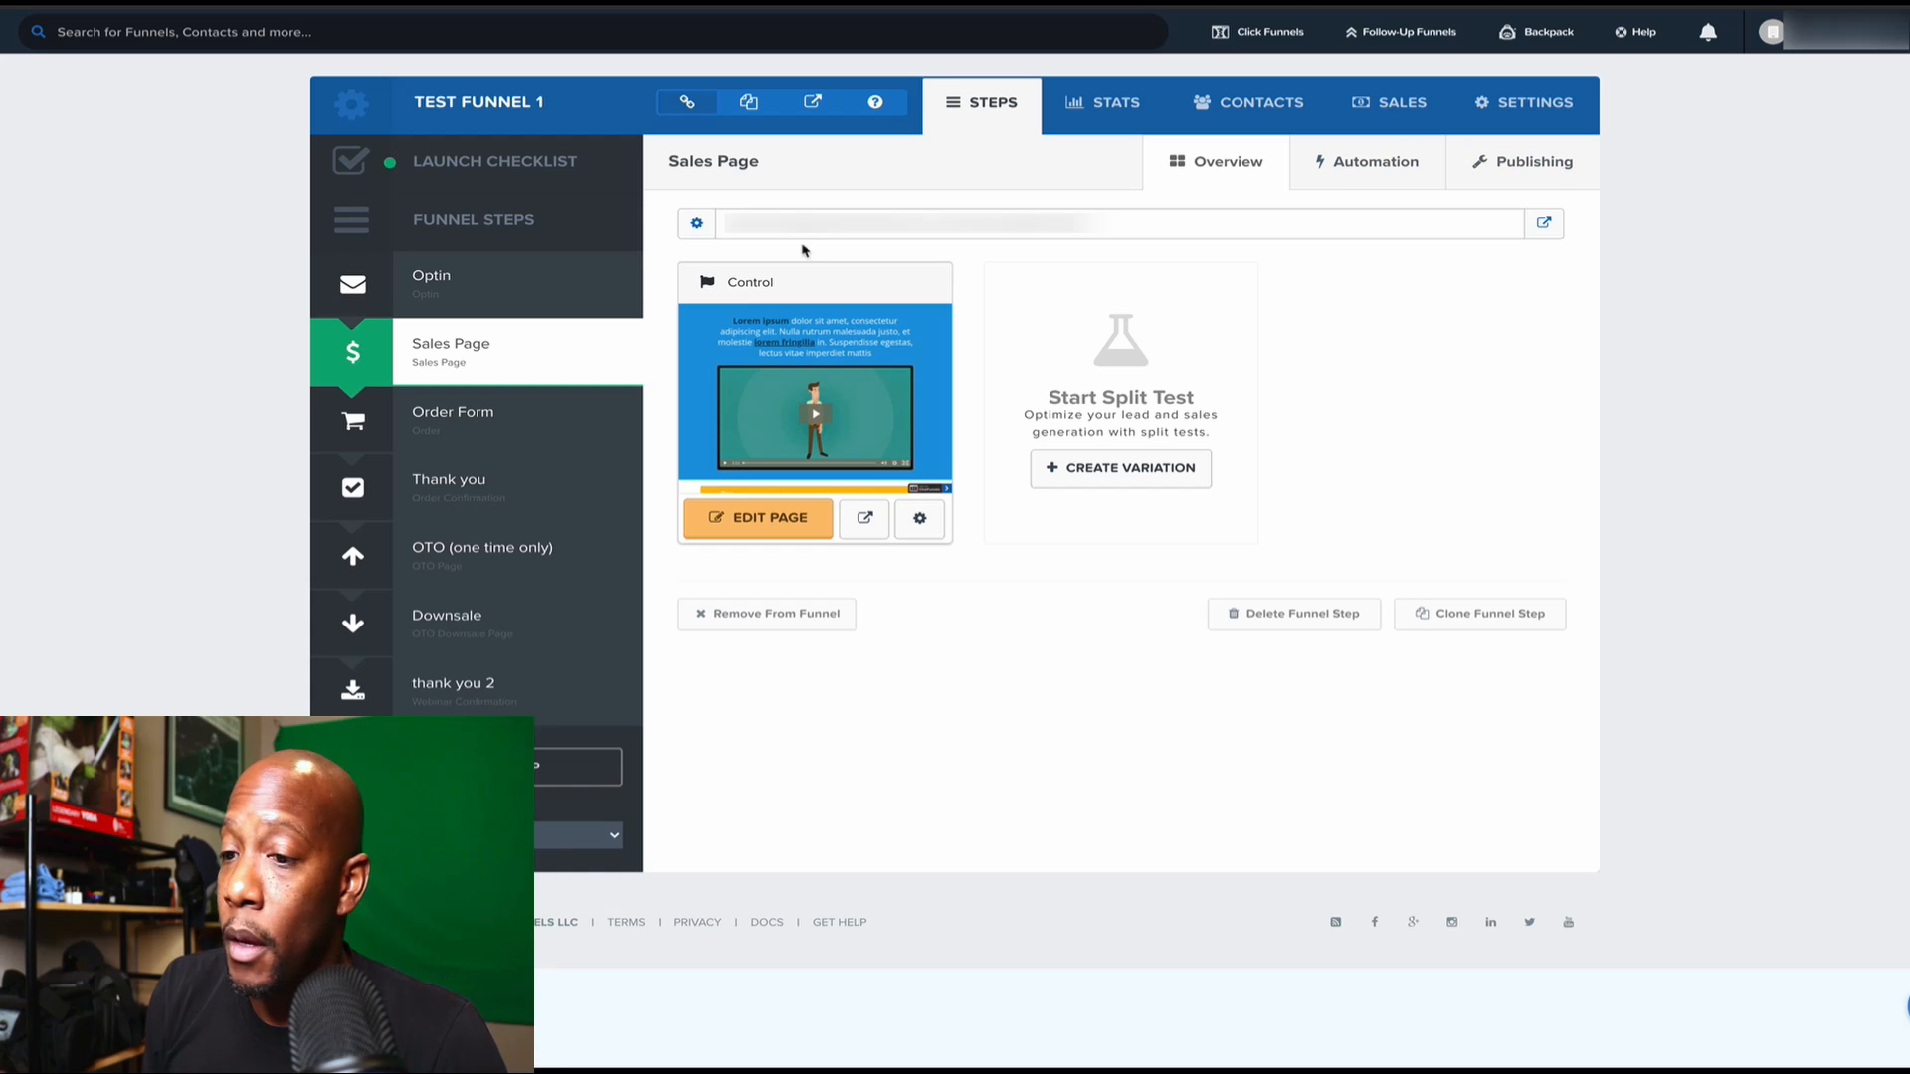
left_click(456, 422)
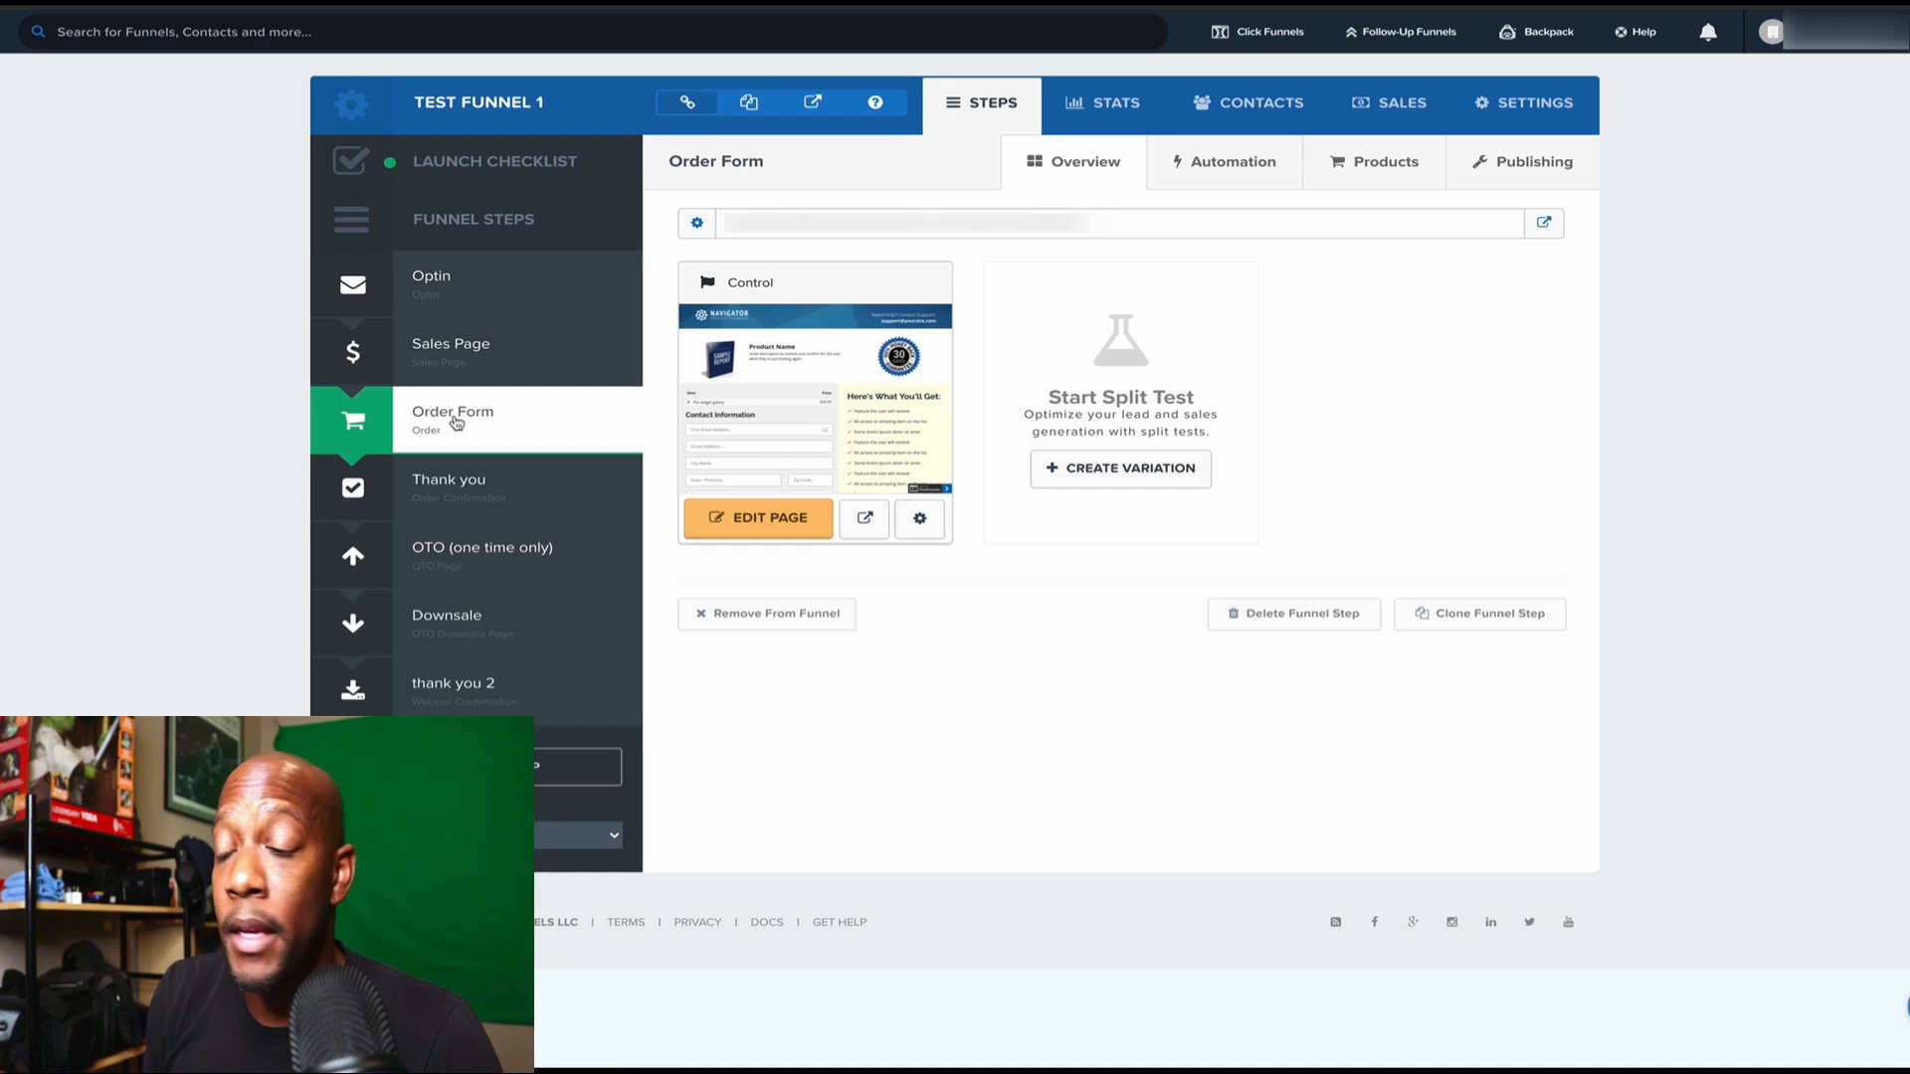
left_click(1382, 169)
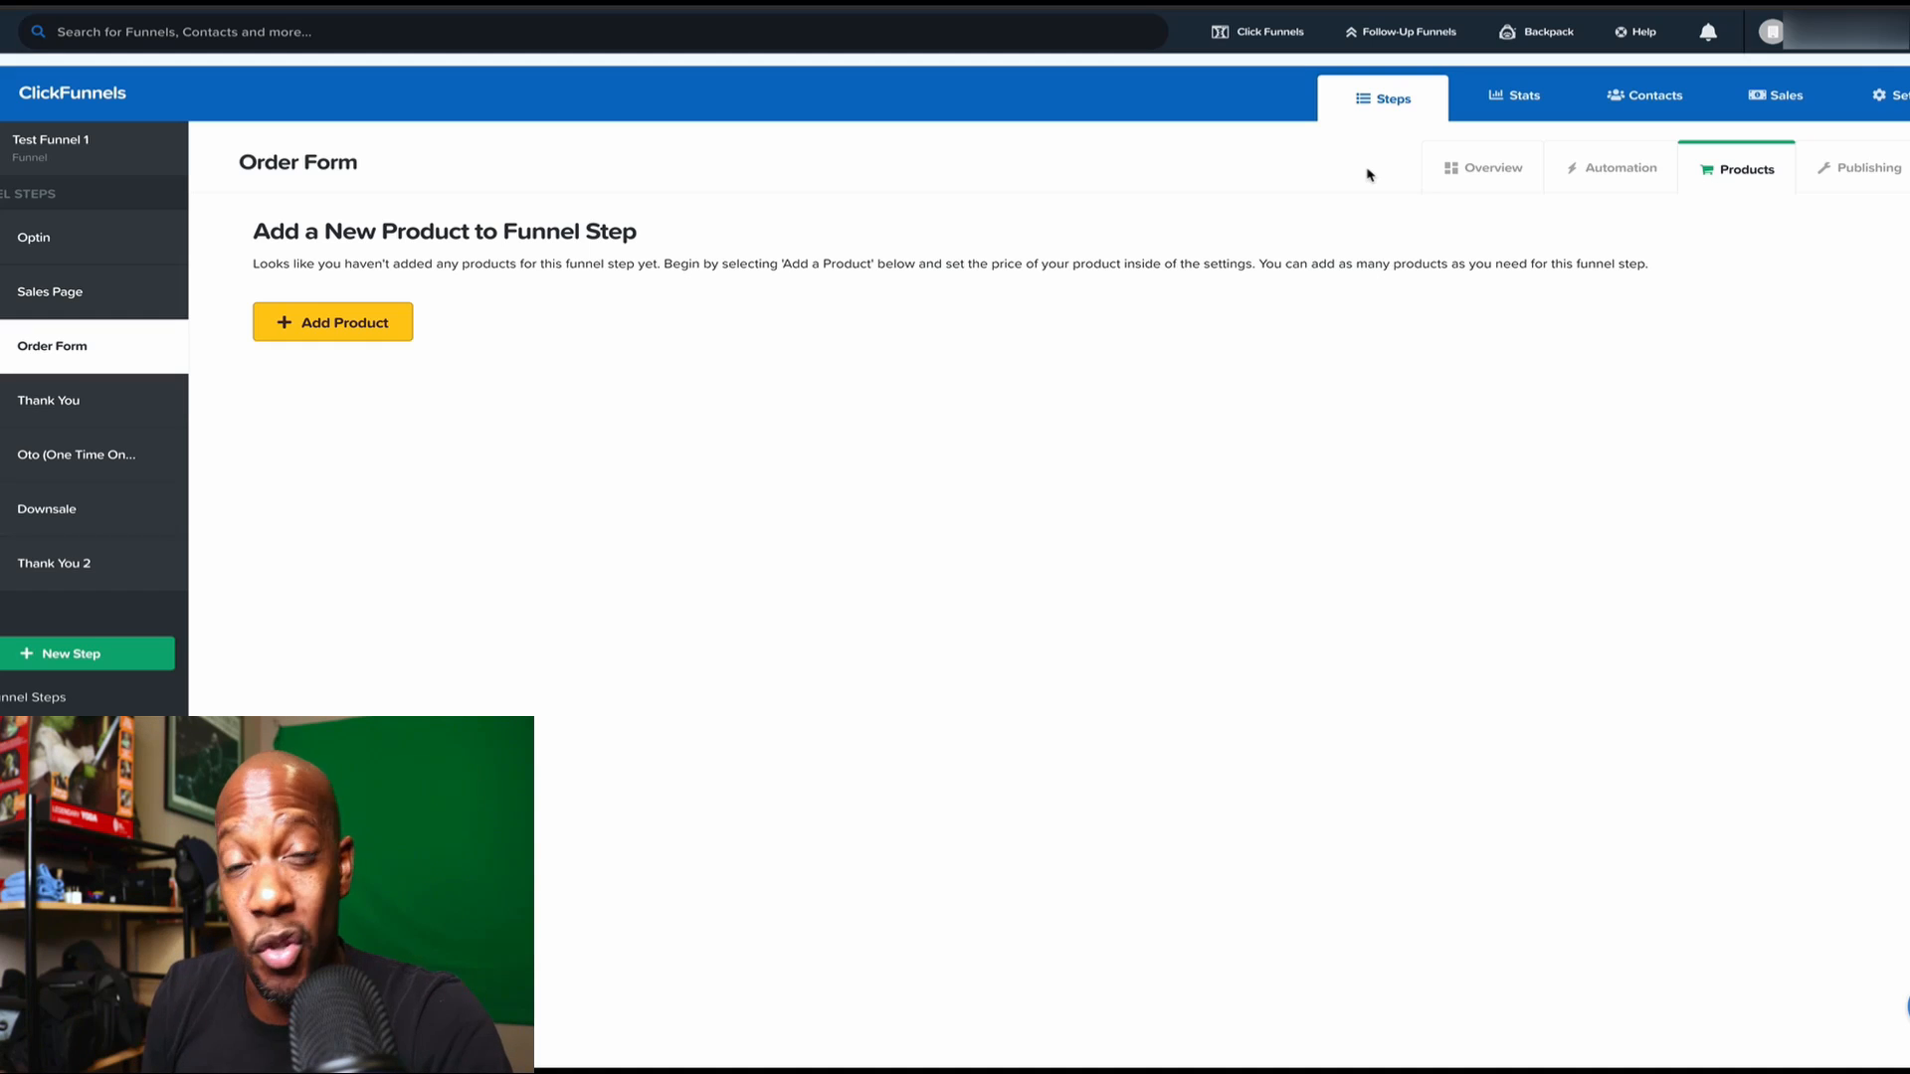
left_click(332, 323)
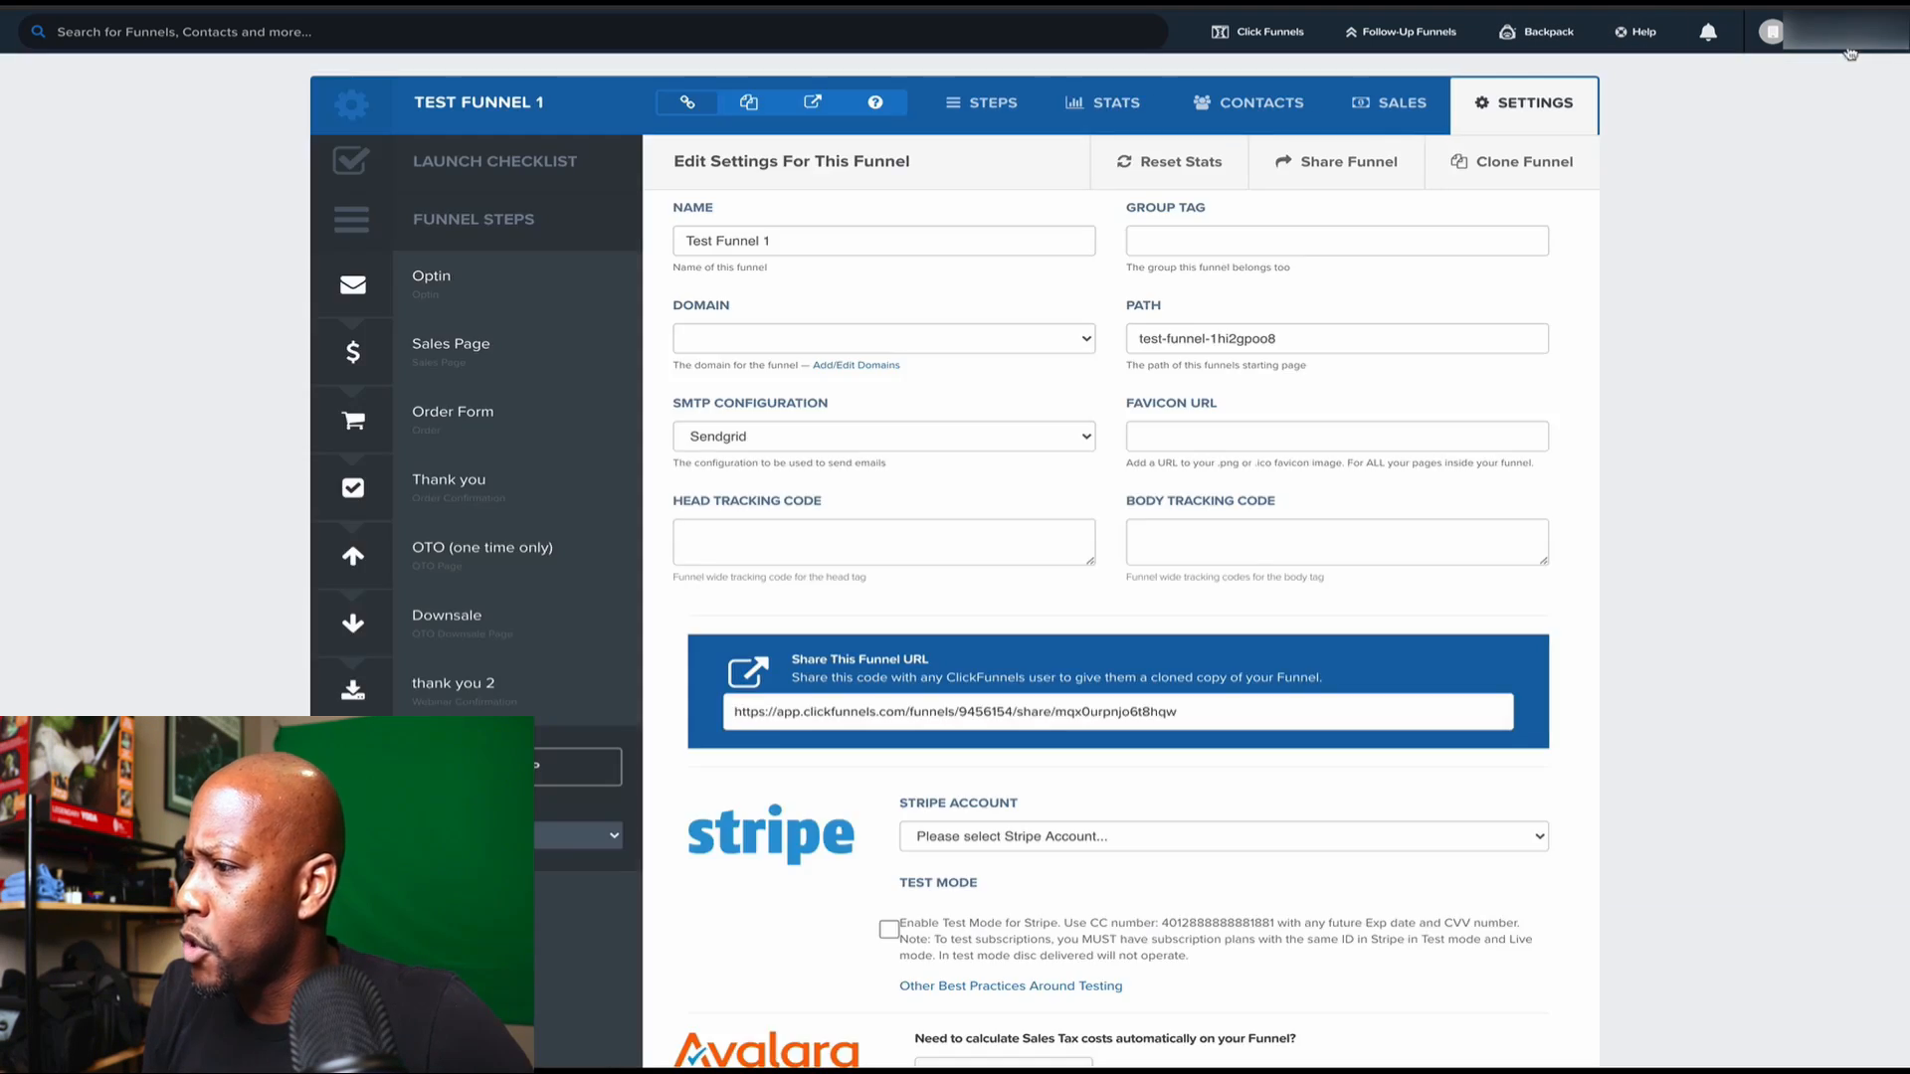
Step: Open the account settings and view the list of connected payment gateways
left_click(1773, 31)
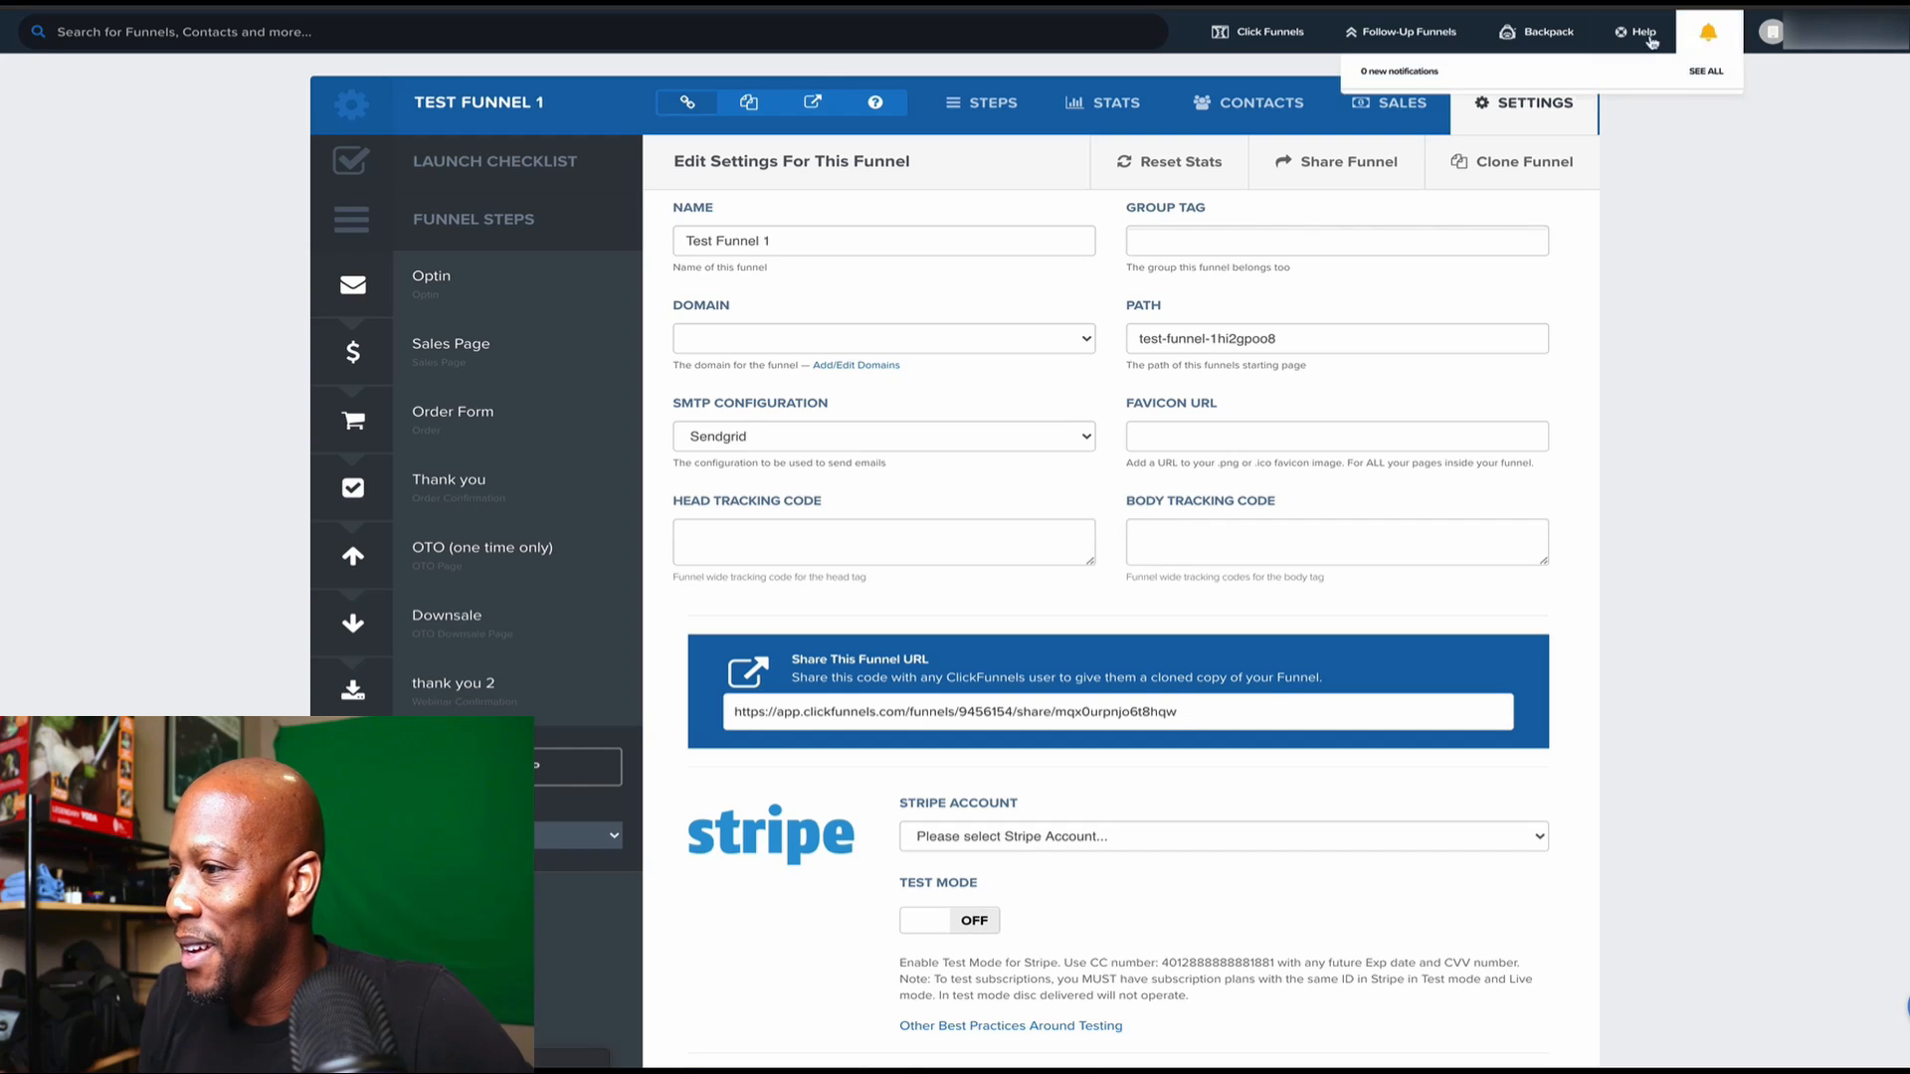
mouse_move(1421, 58)
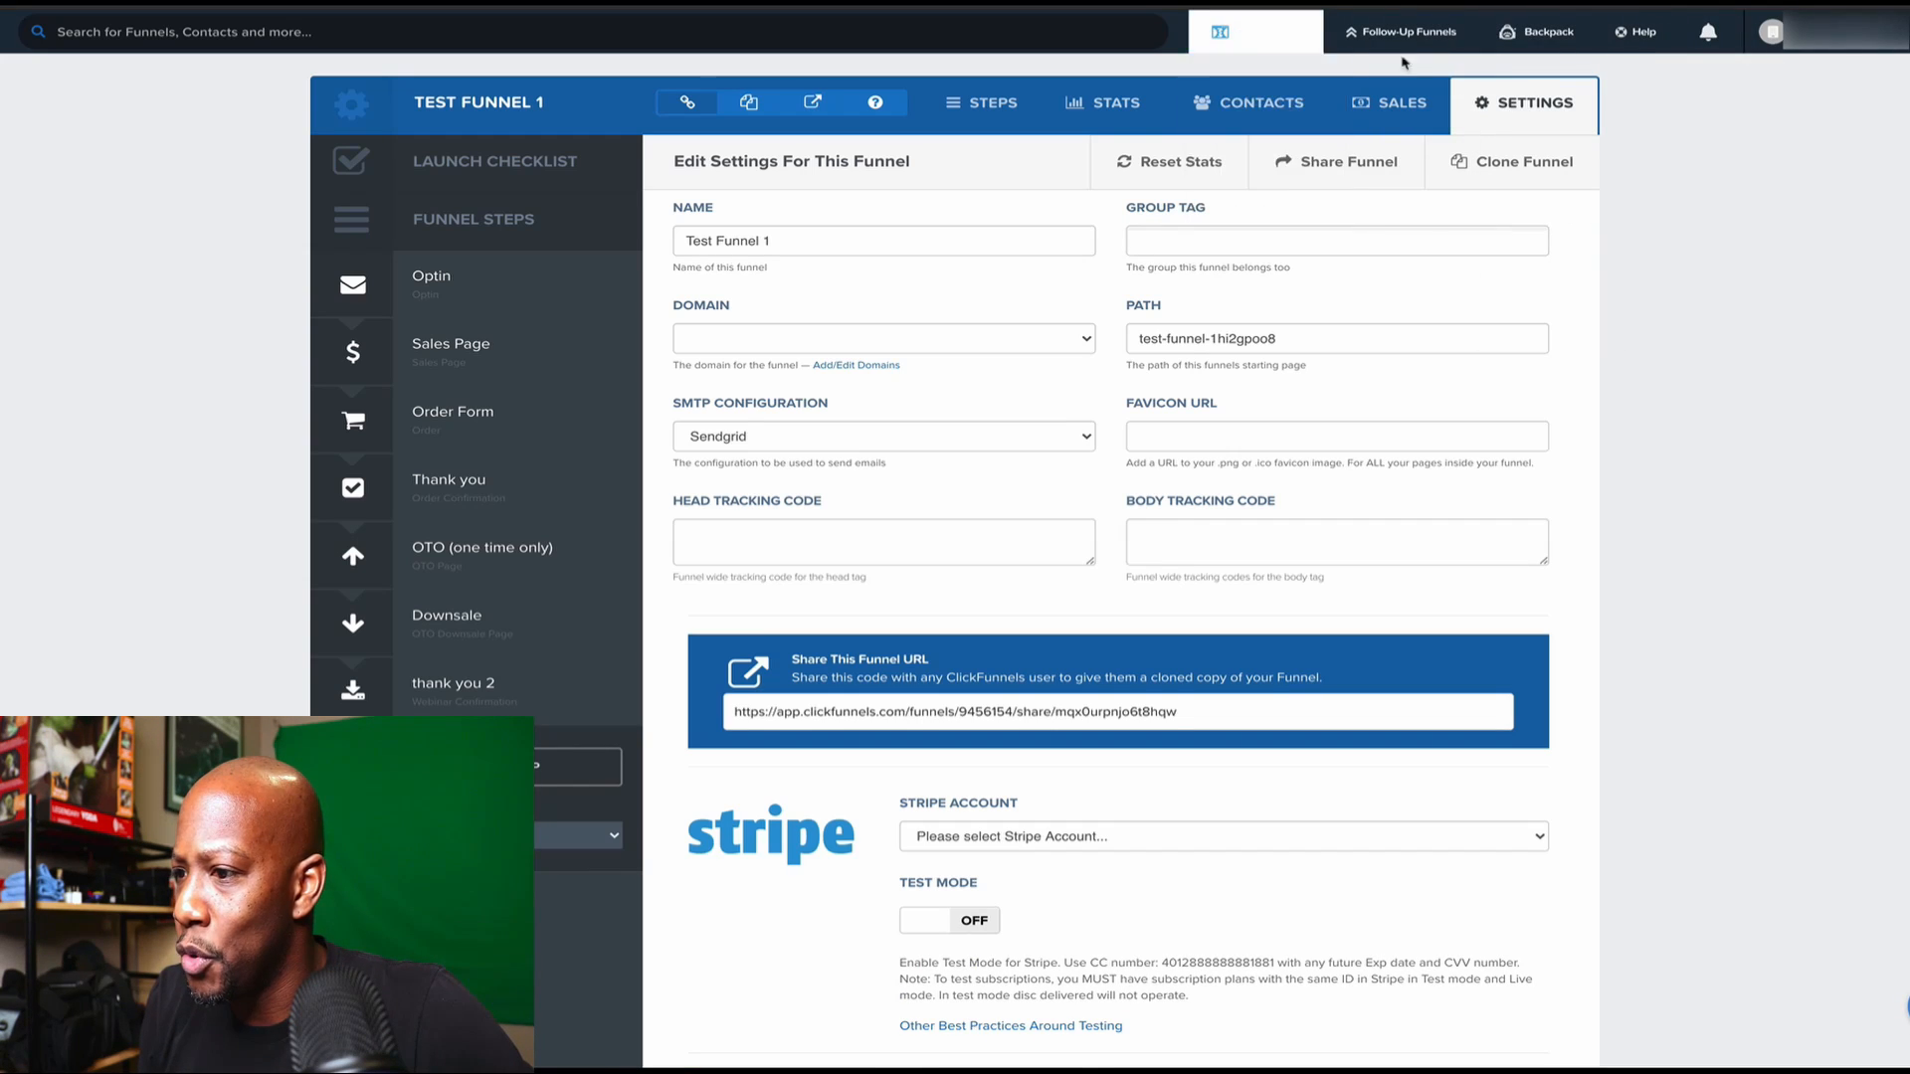
mouse_move(1543, 57)
mouse_move(1779, 37)
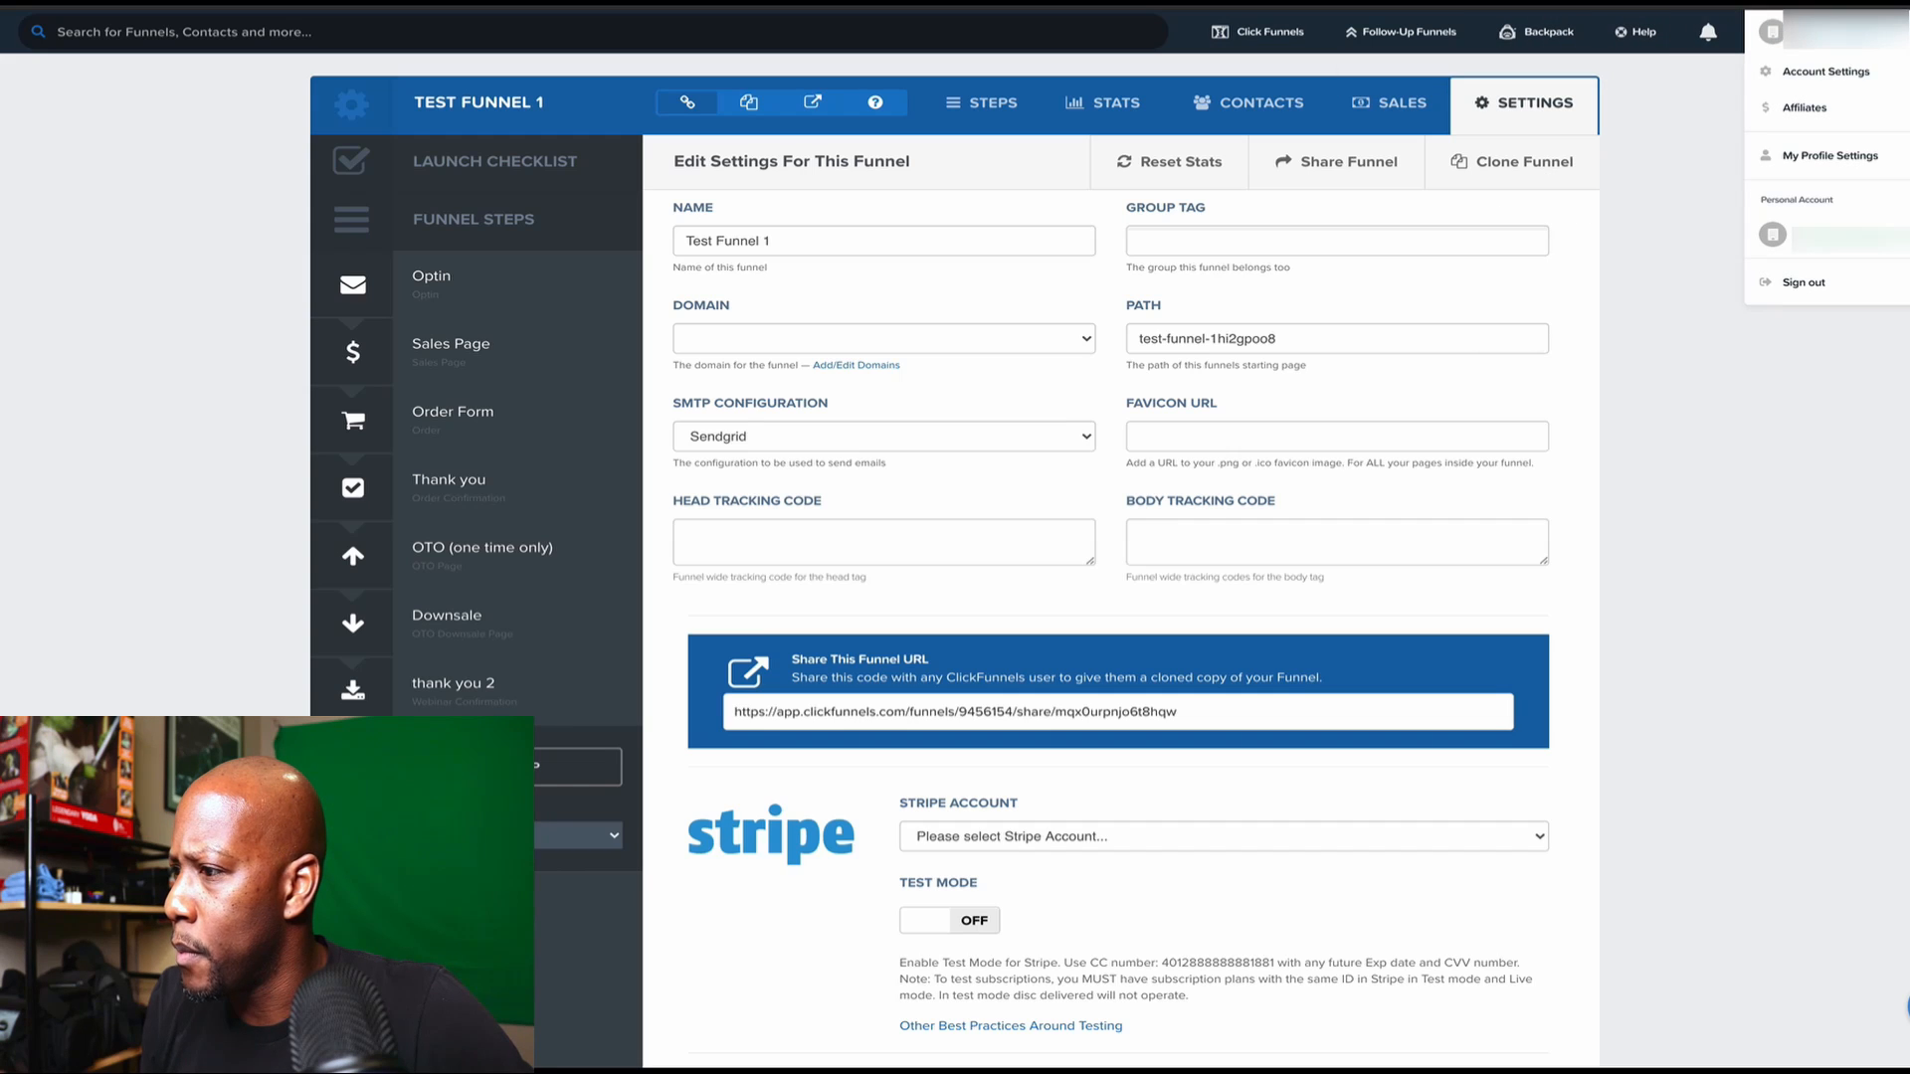
left_click(1823, 159)
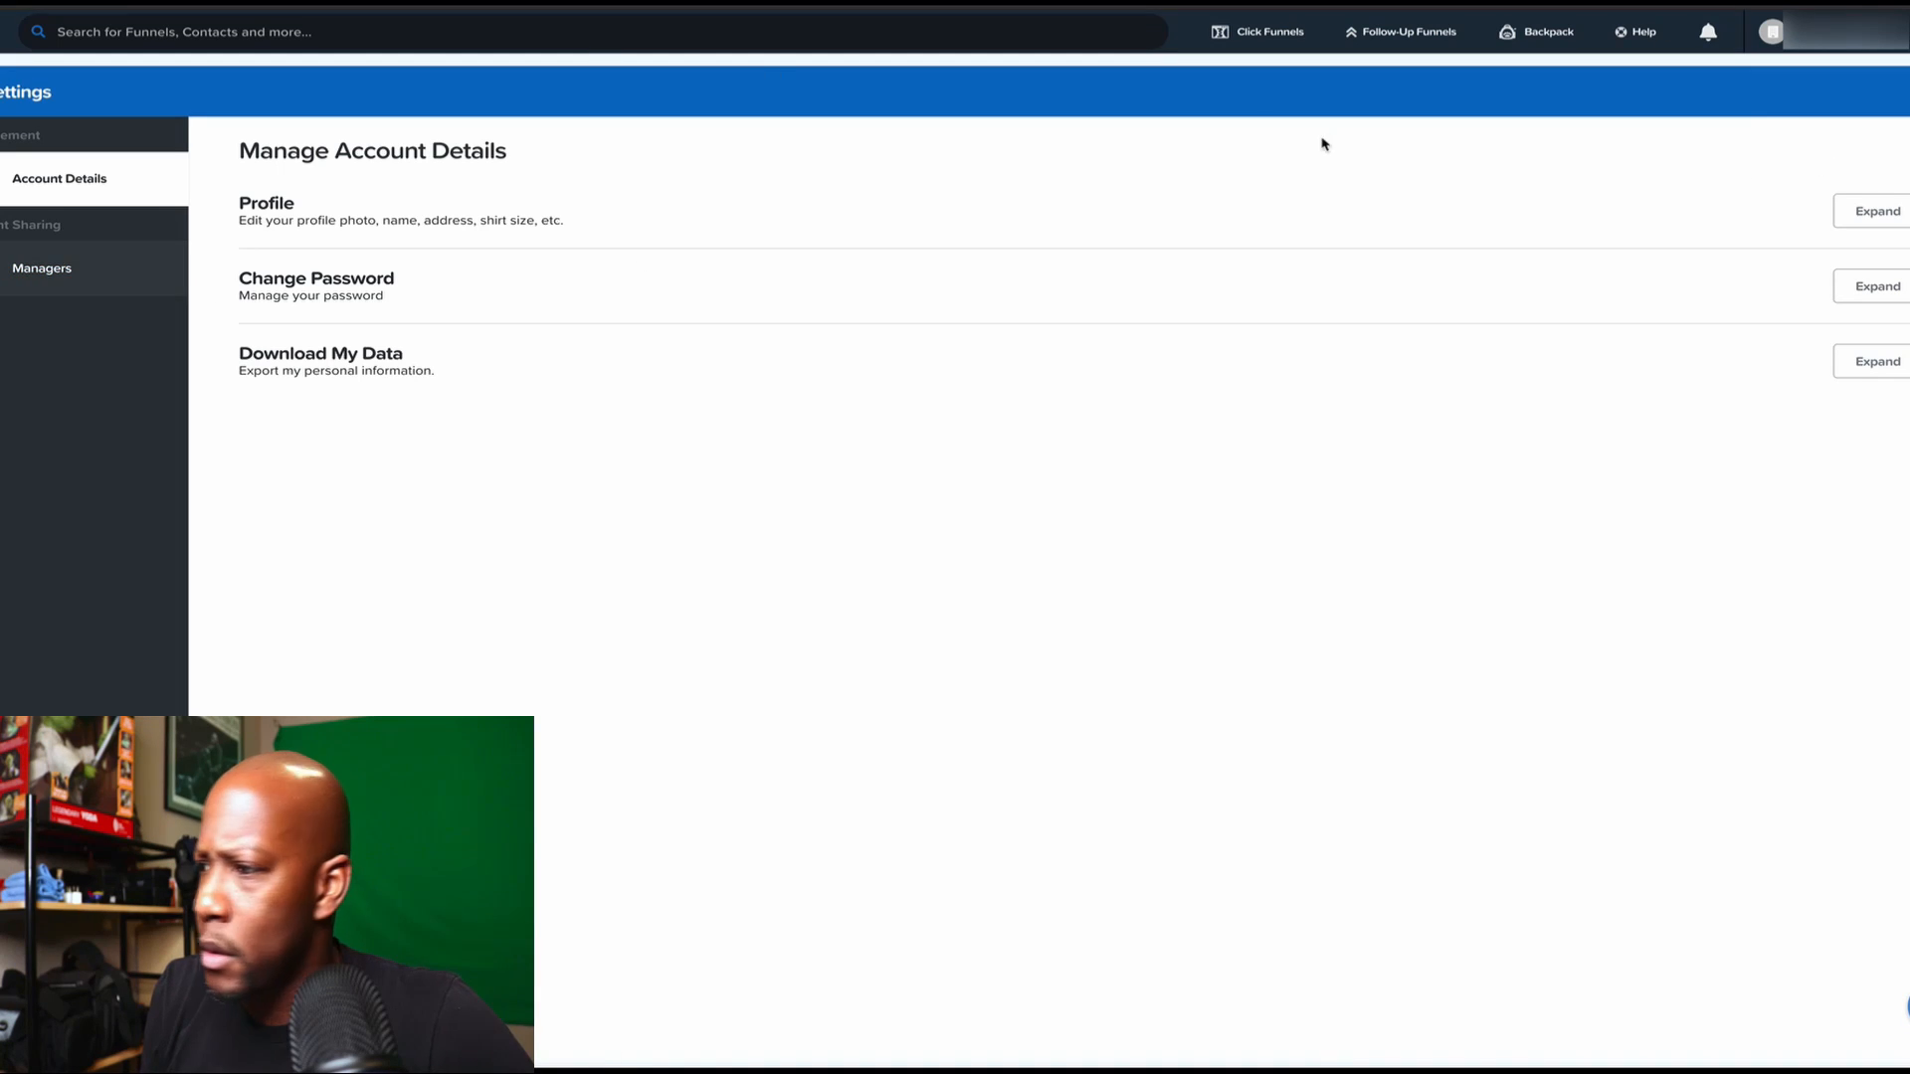
left_click(1771, 31)
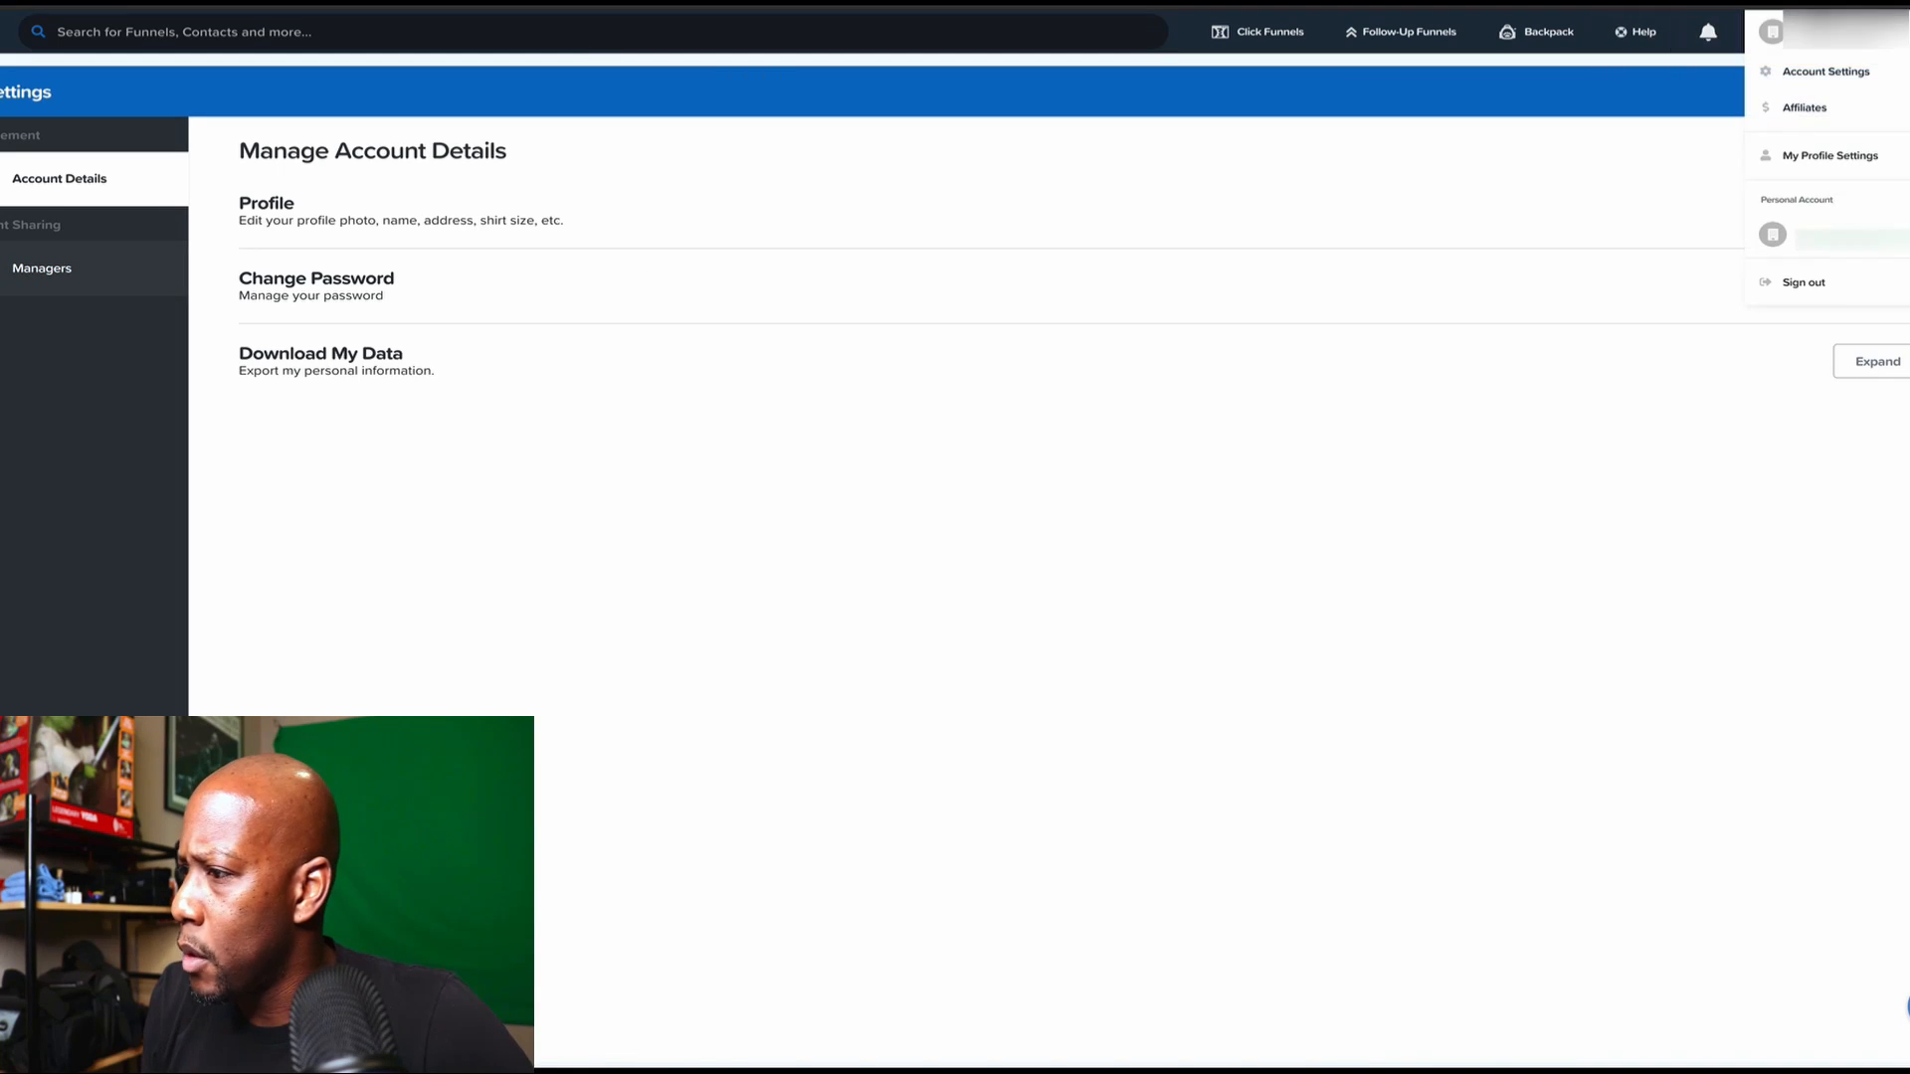
left_click(1822, 76)
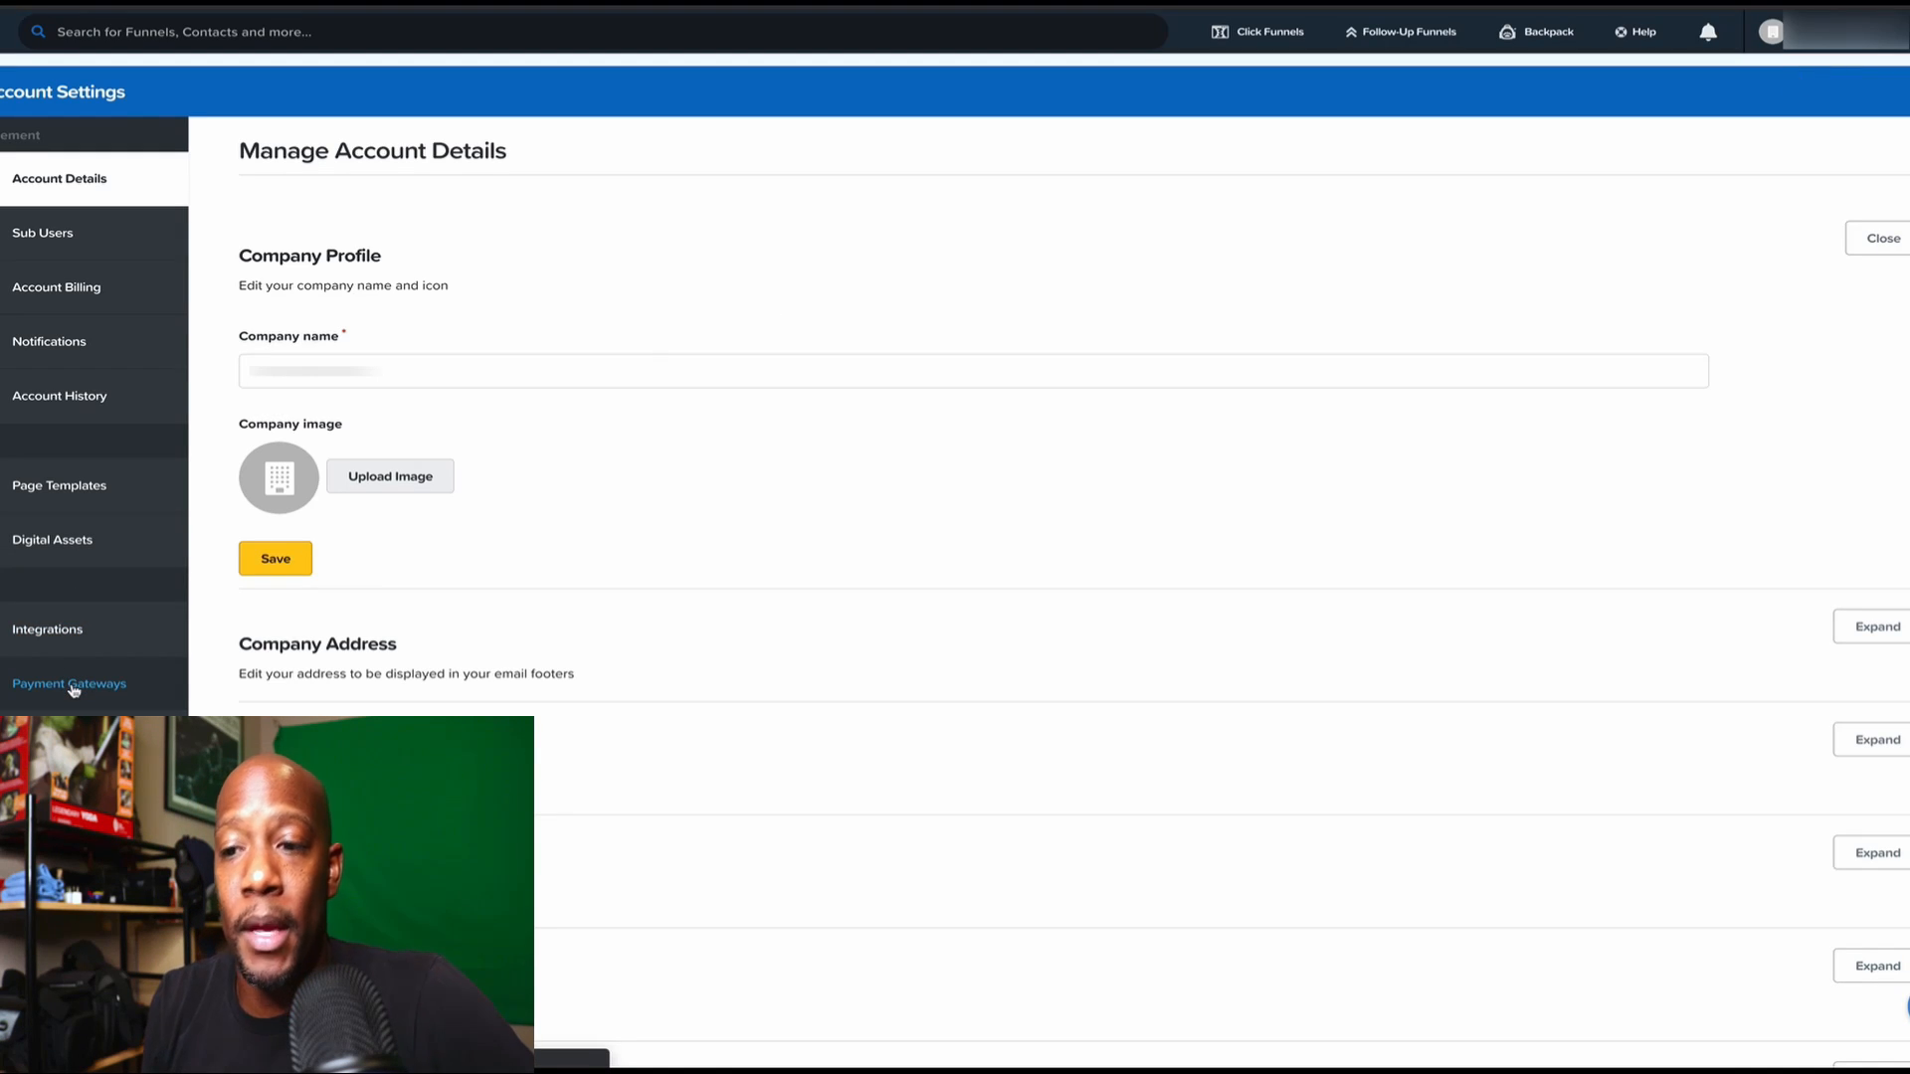
left_click(73, 686)
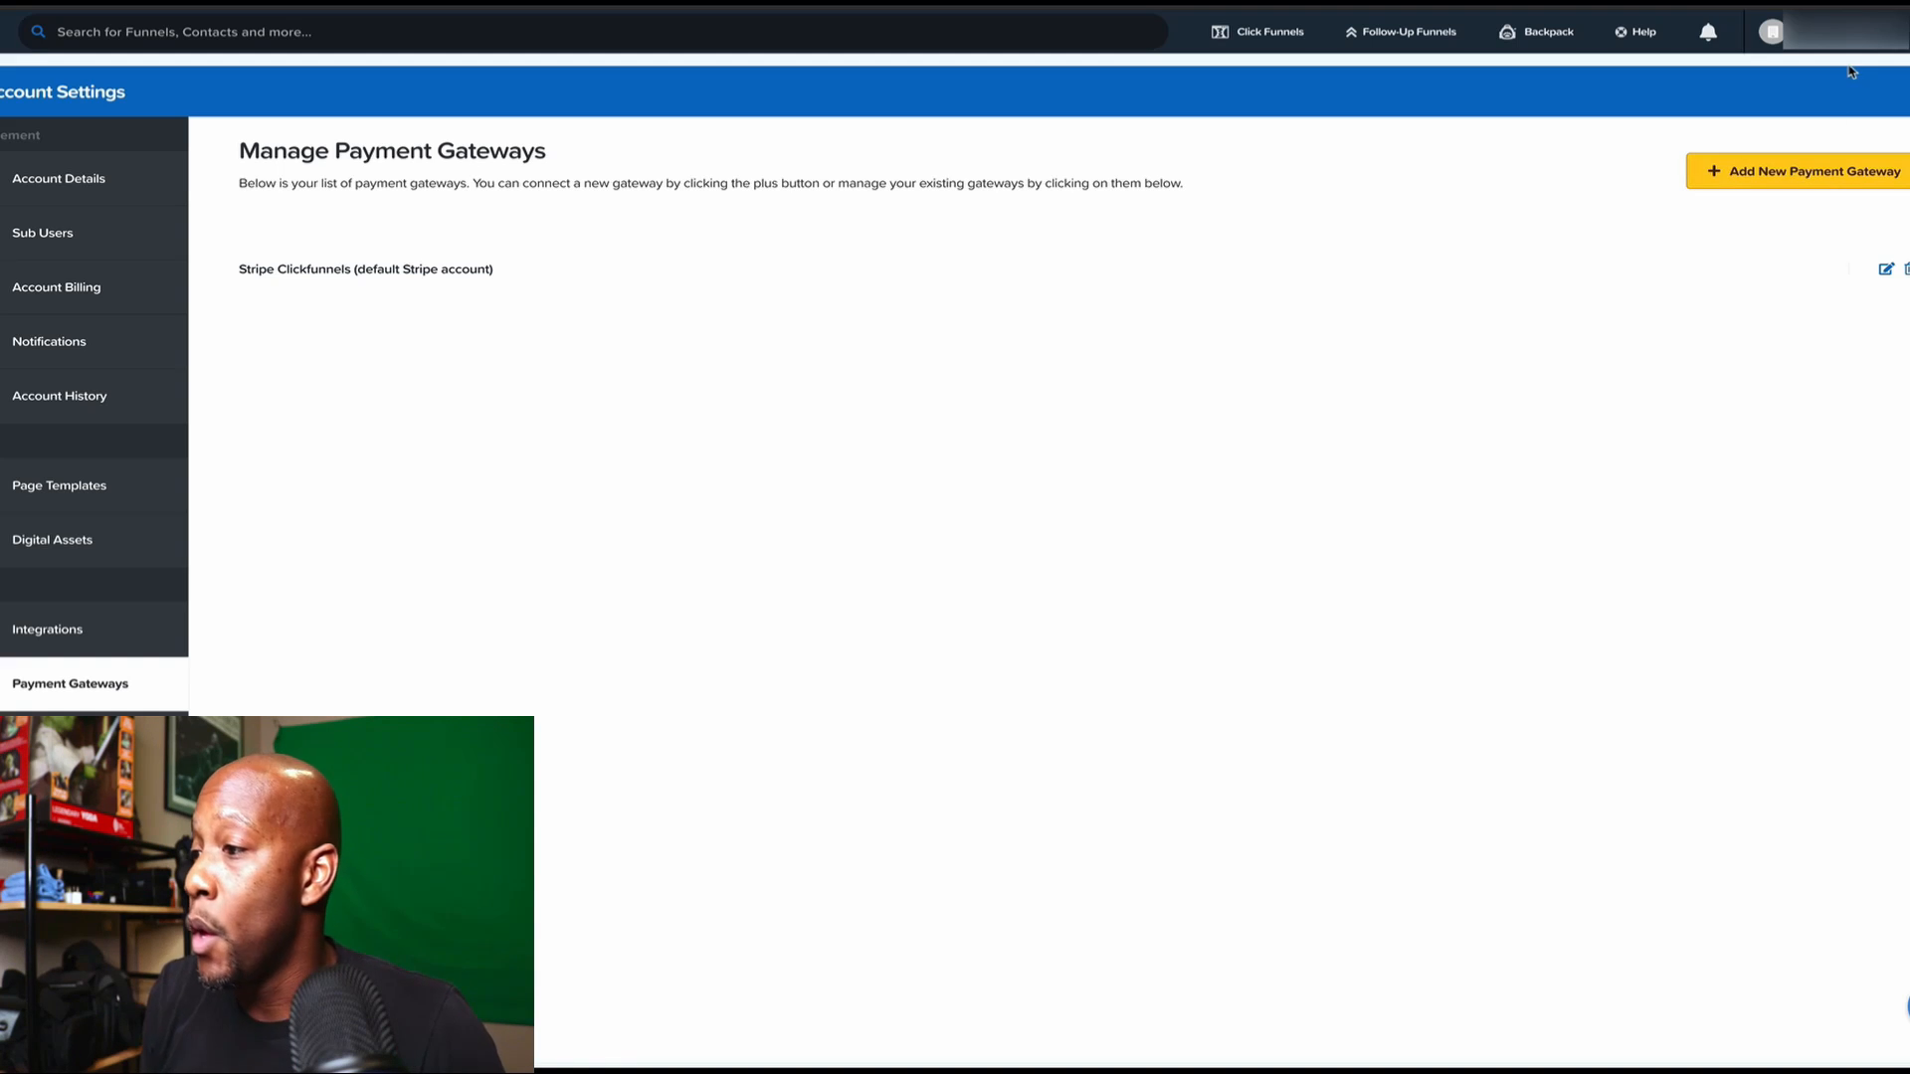
Step: Return to Test Funnel 1 and open the products of its Order Form step
mouse_move(1247, 42)
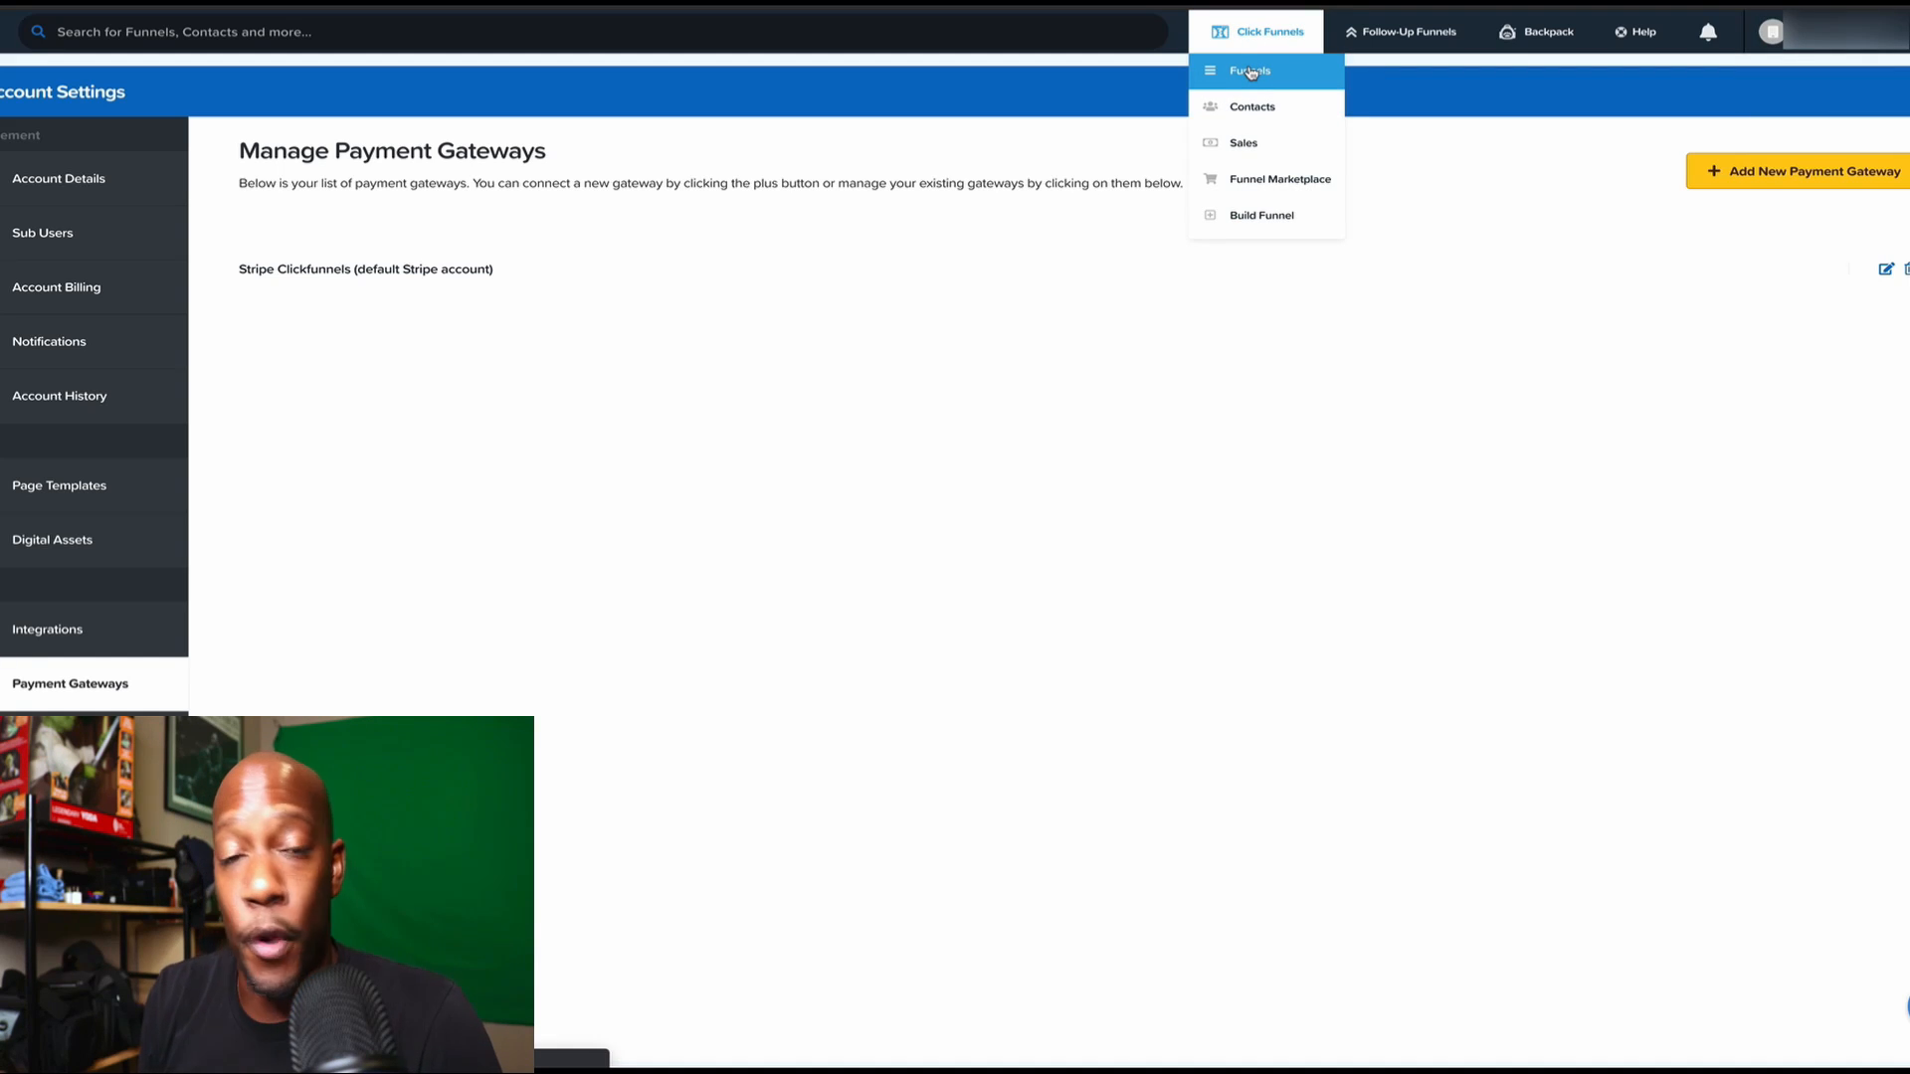
left_click(1251, 73)
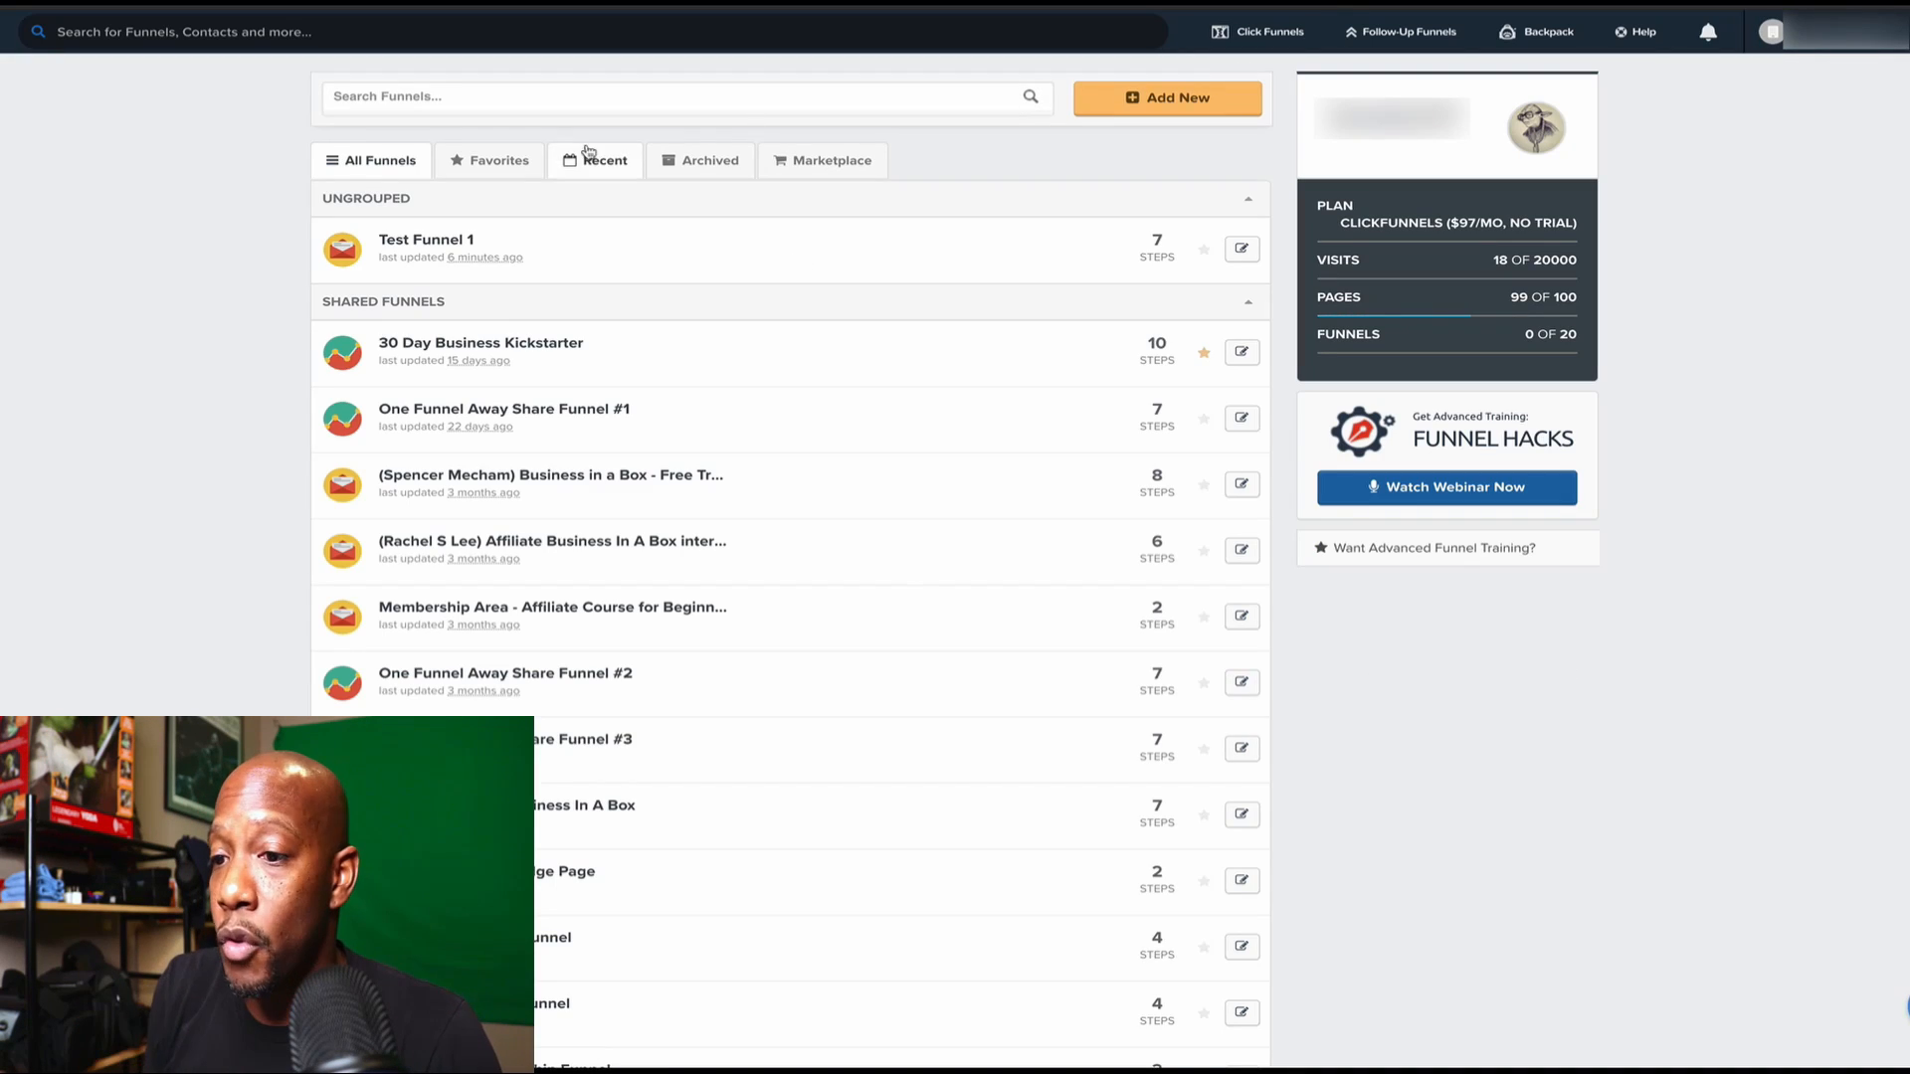
left_click(453, 246)
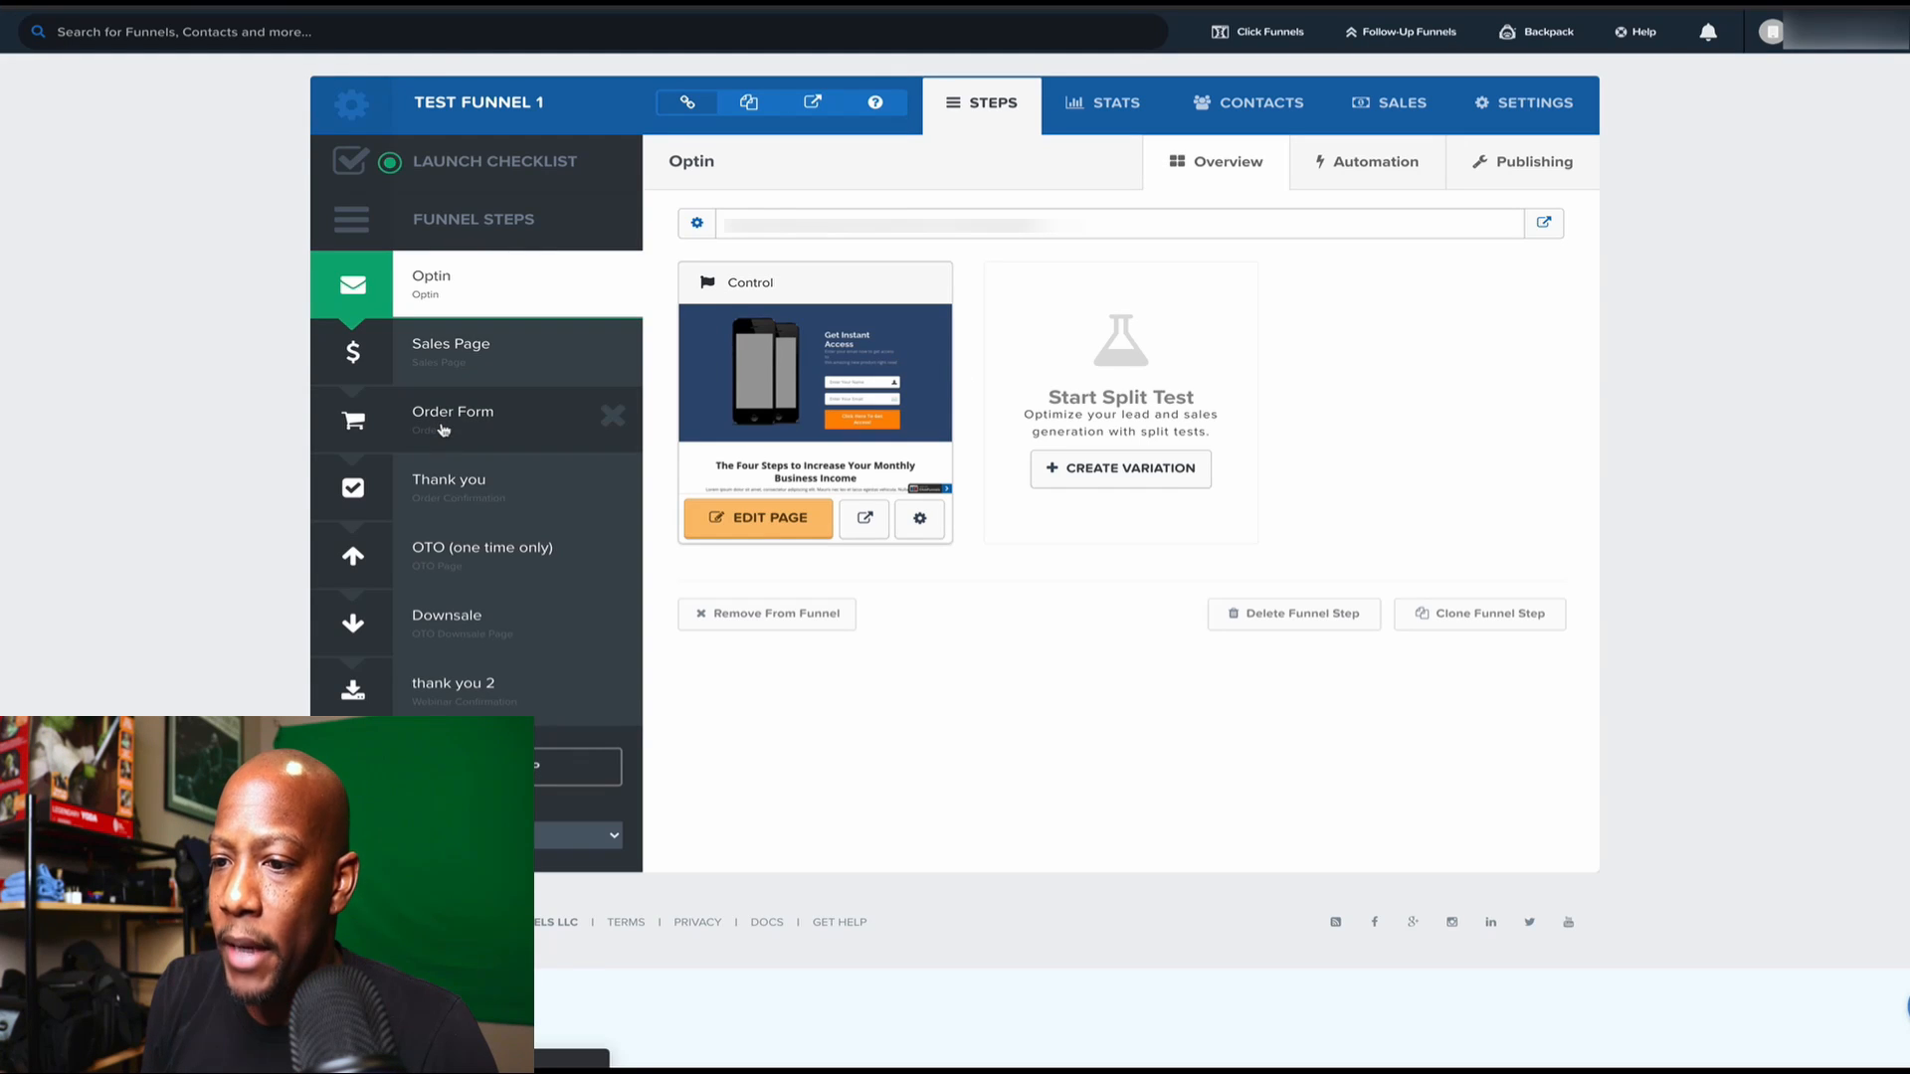
left_click(443, 430)
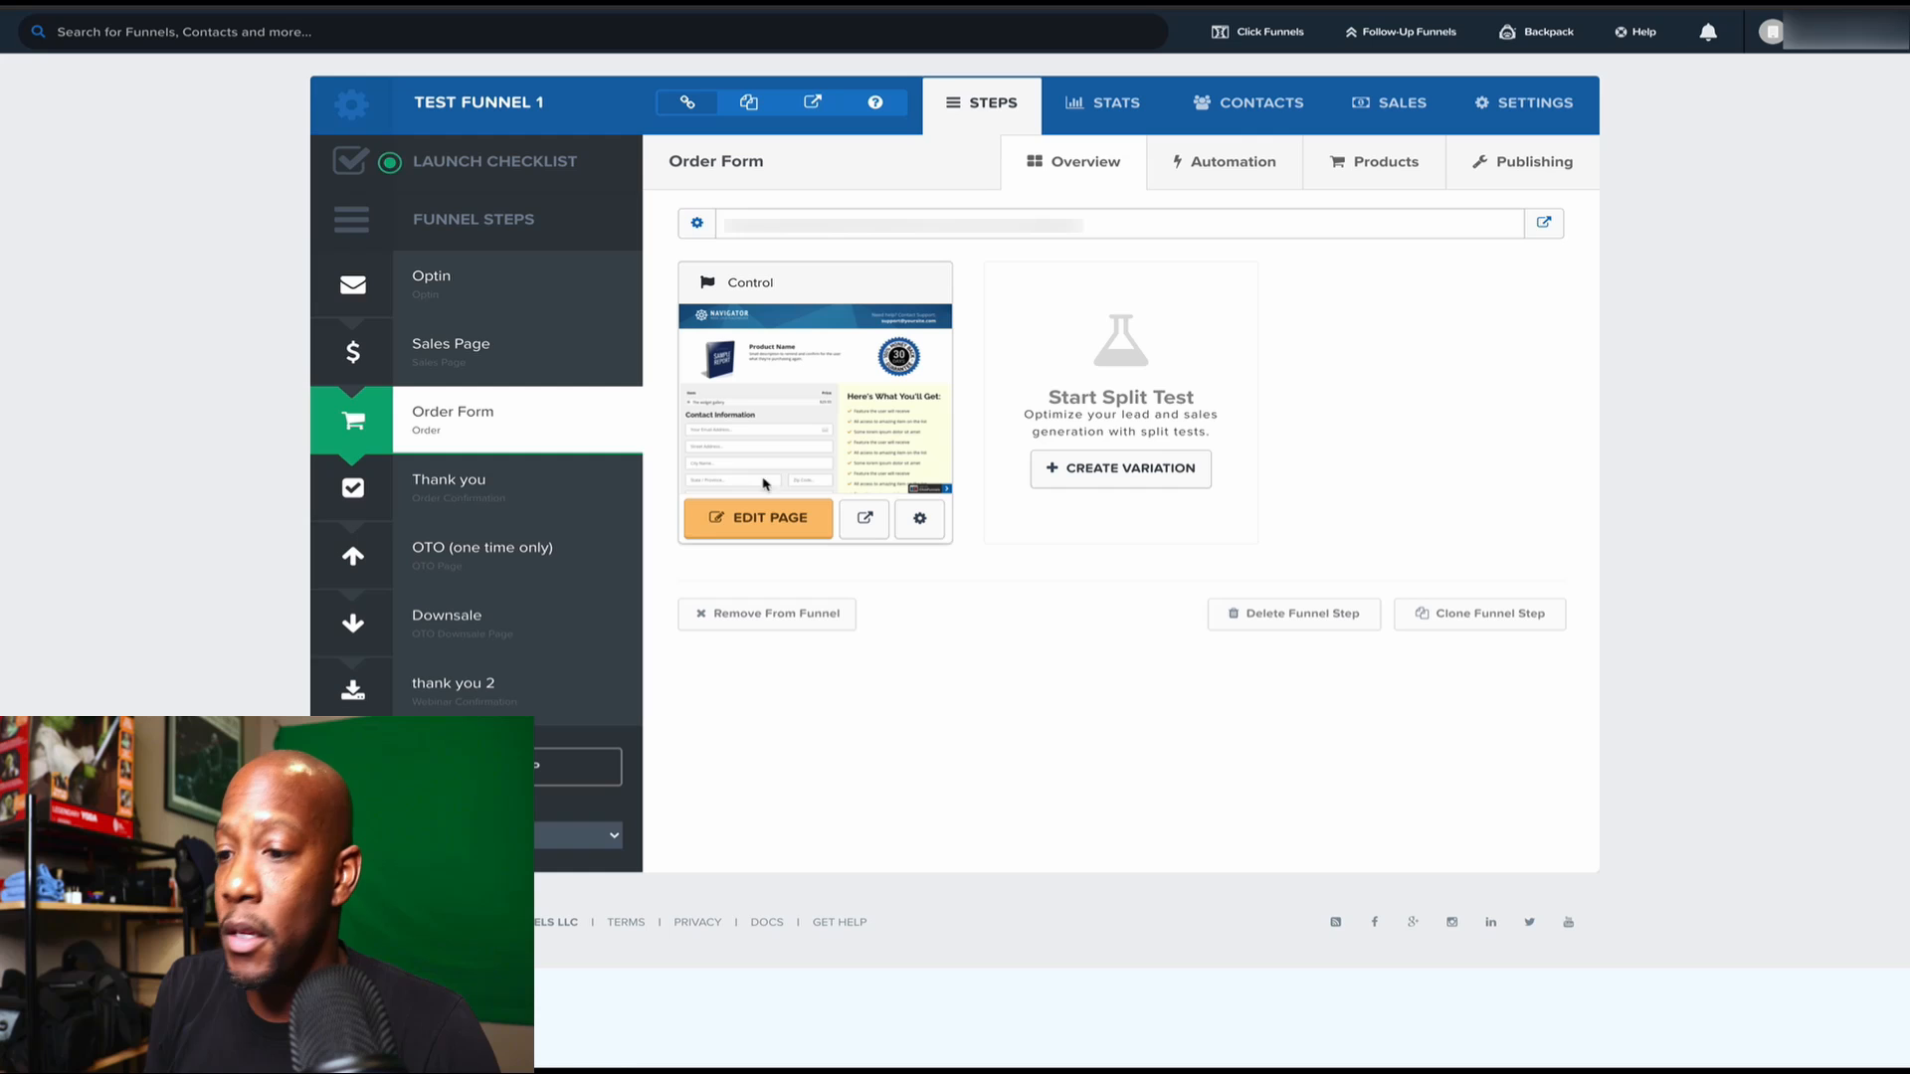
left_click(1366, 161)
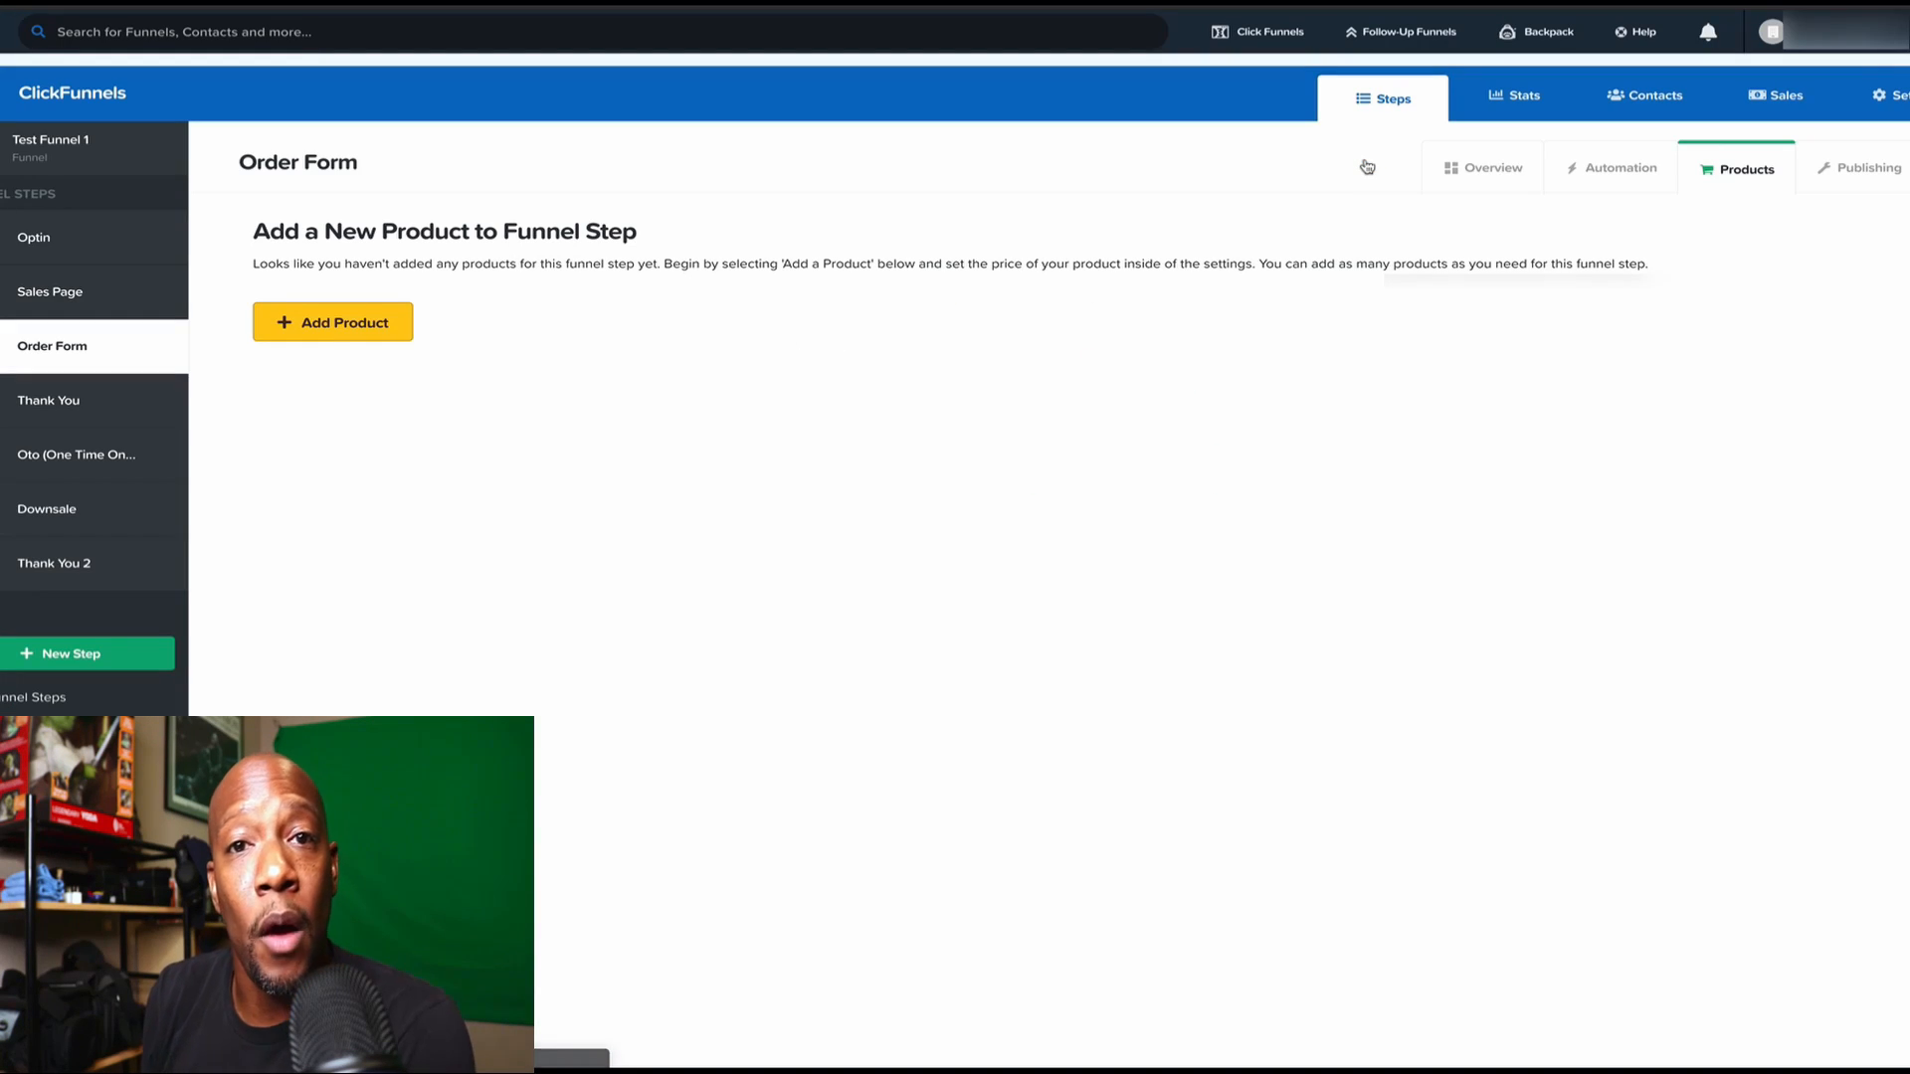
Step: Add a product to the Order Form step using the Stripe Clickfunnels integration as a one-time product, and save its payment options
left_click(349, 328)
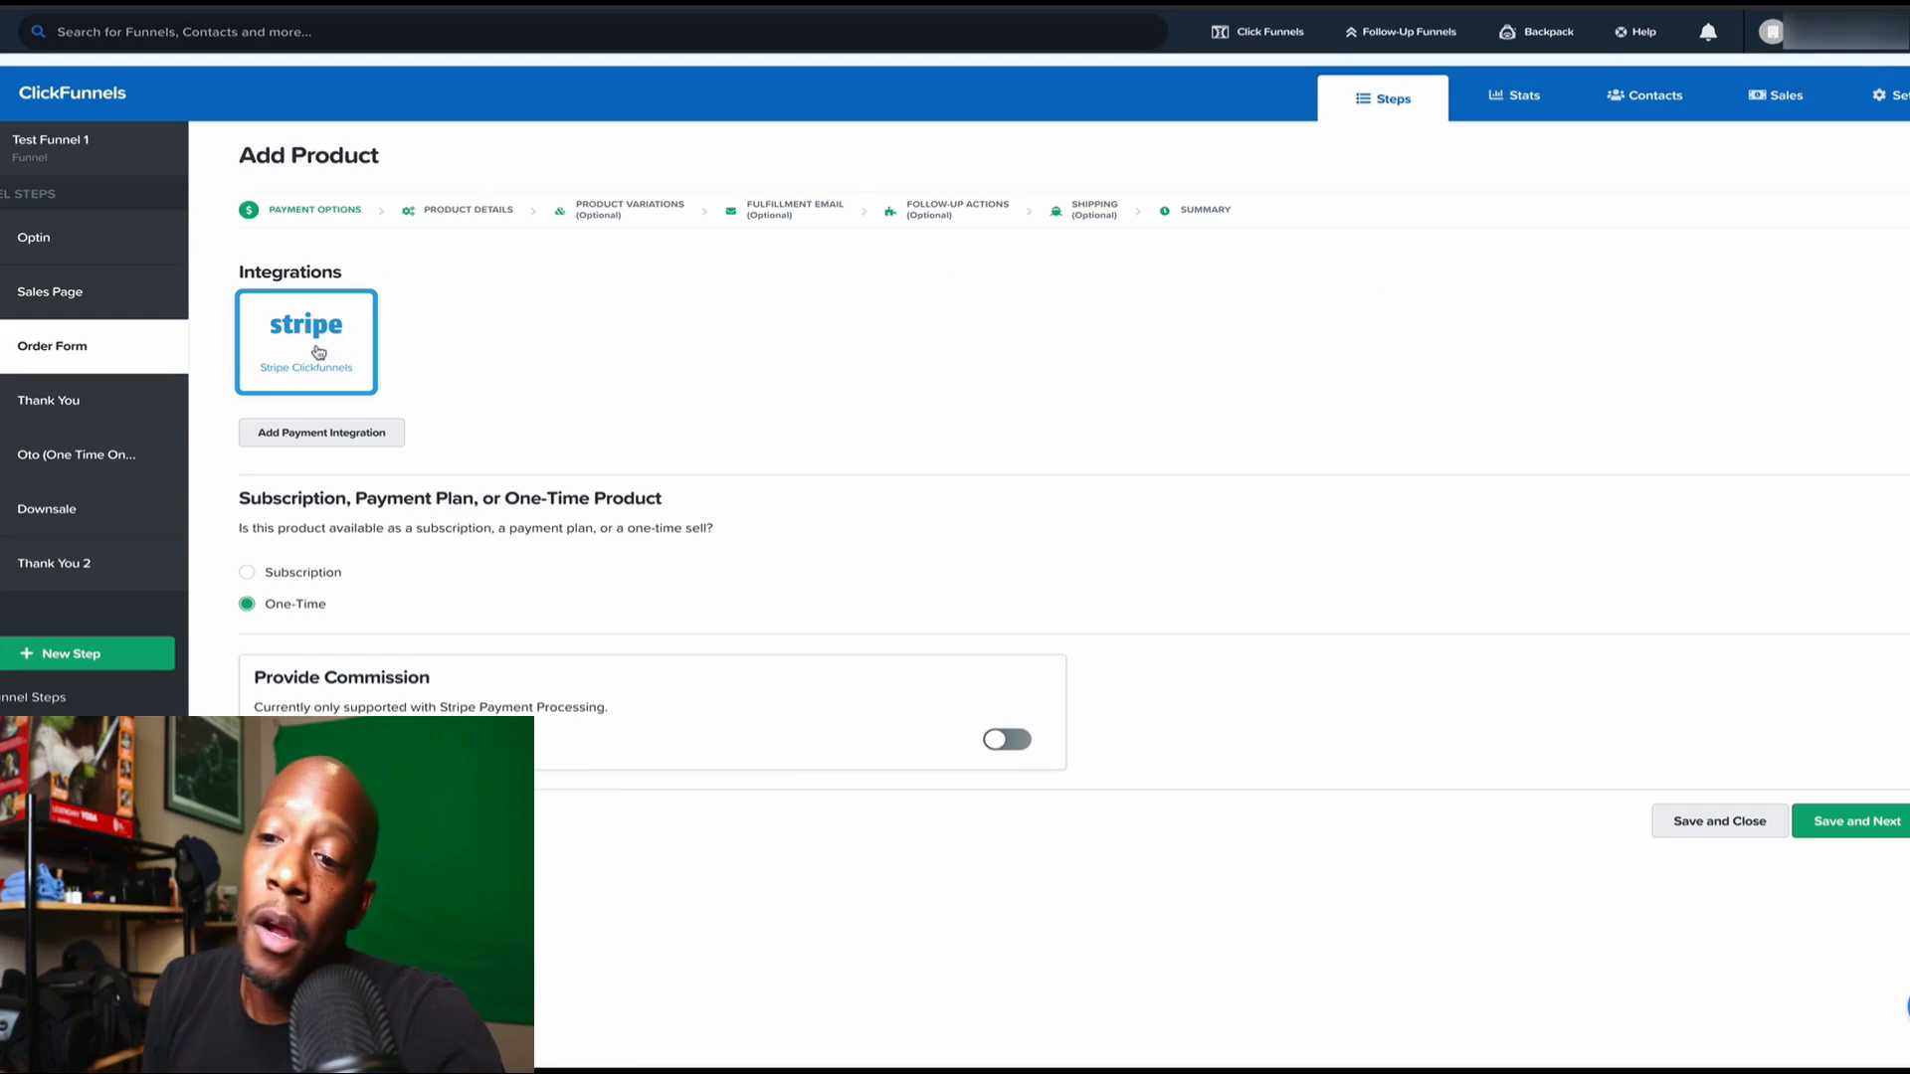
left_click(315, 351)
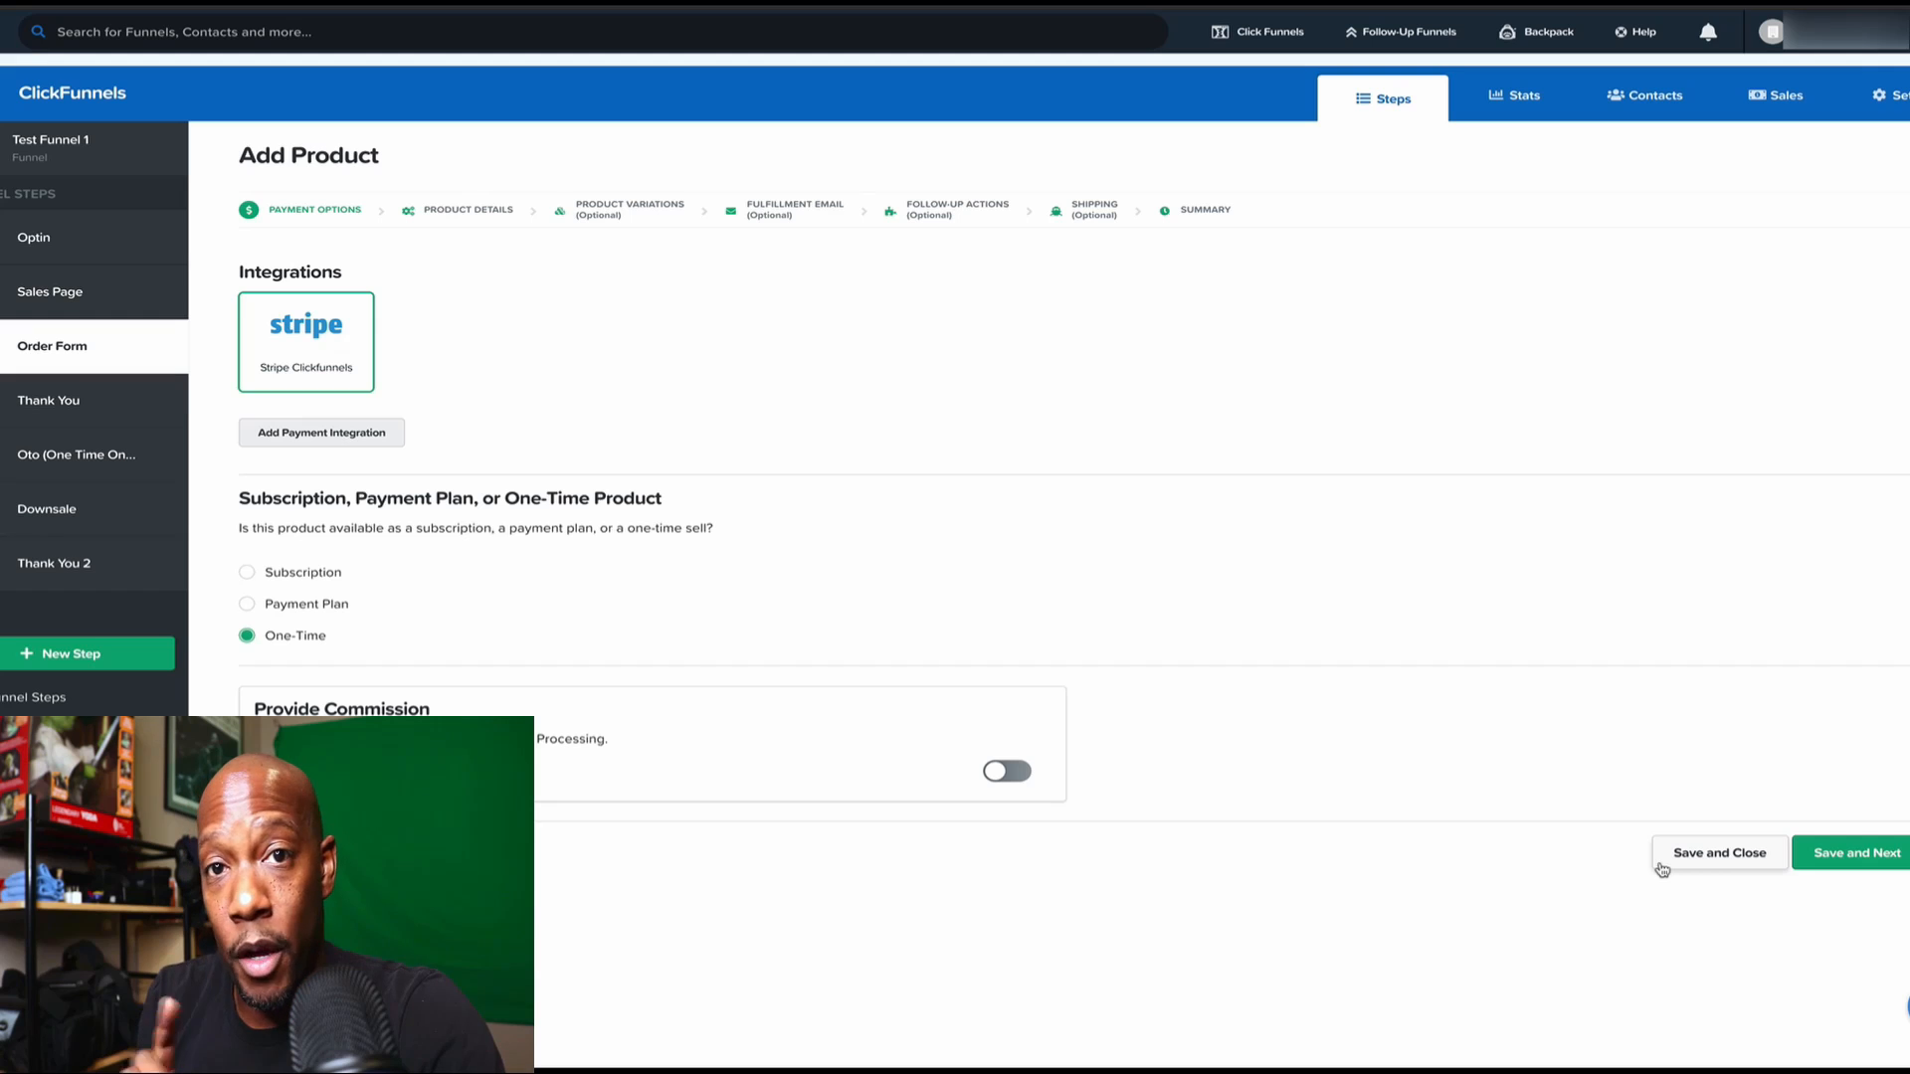
left_click(1850, 859)
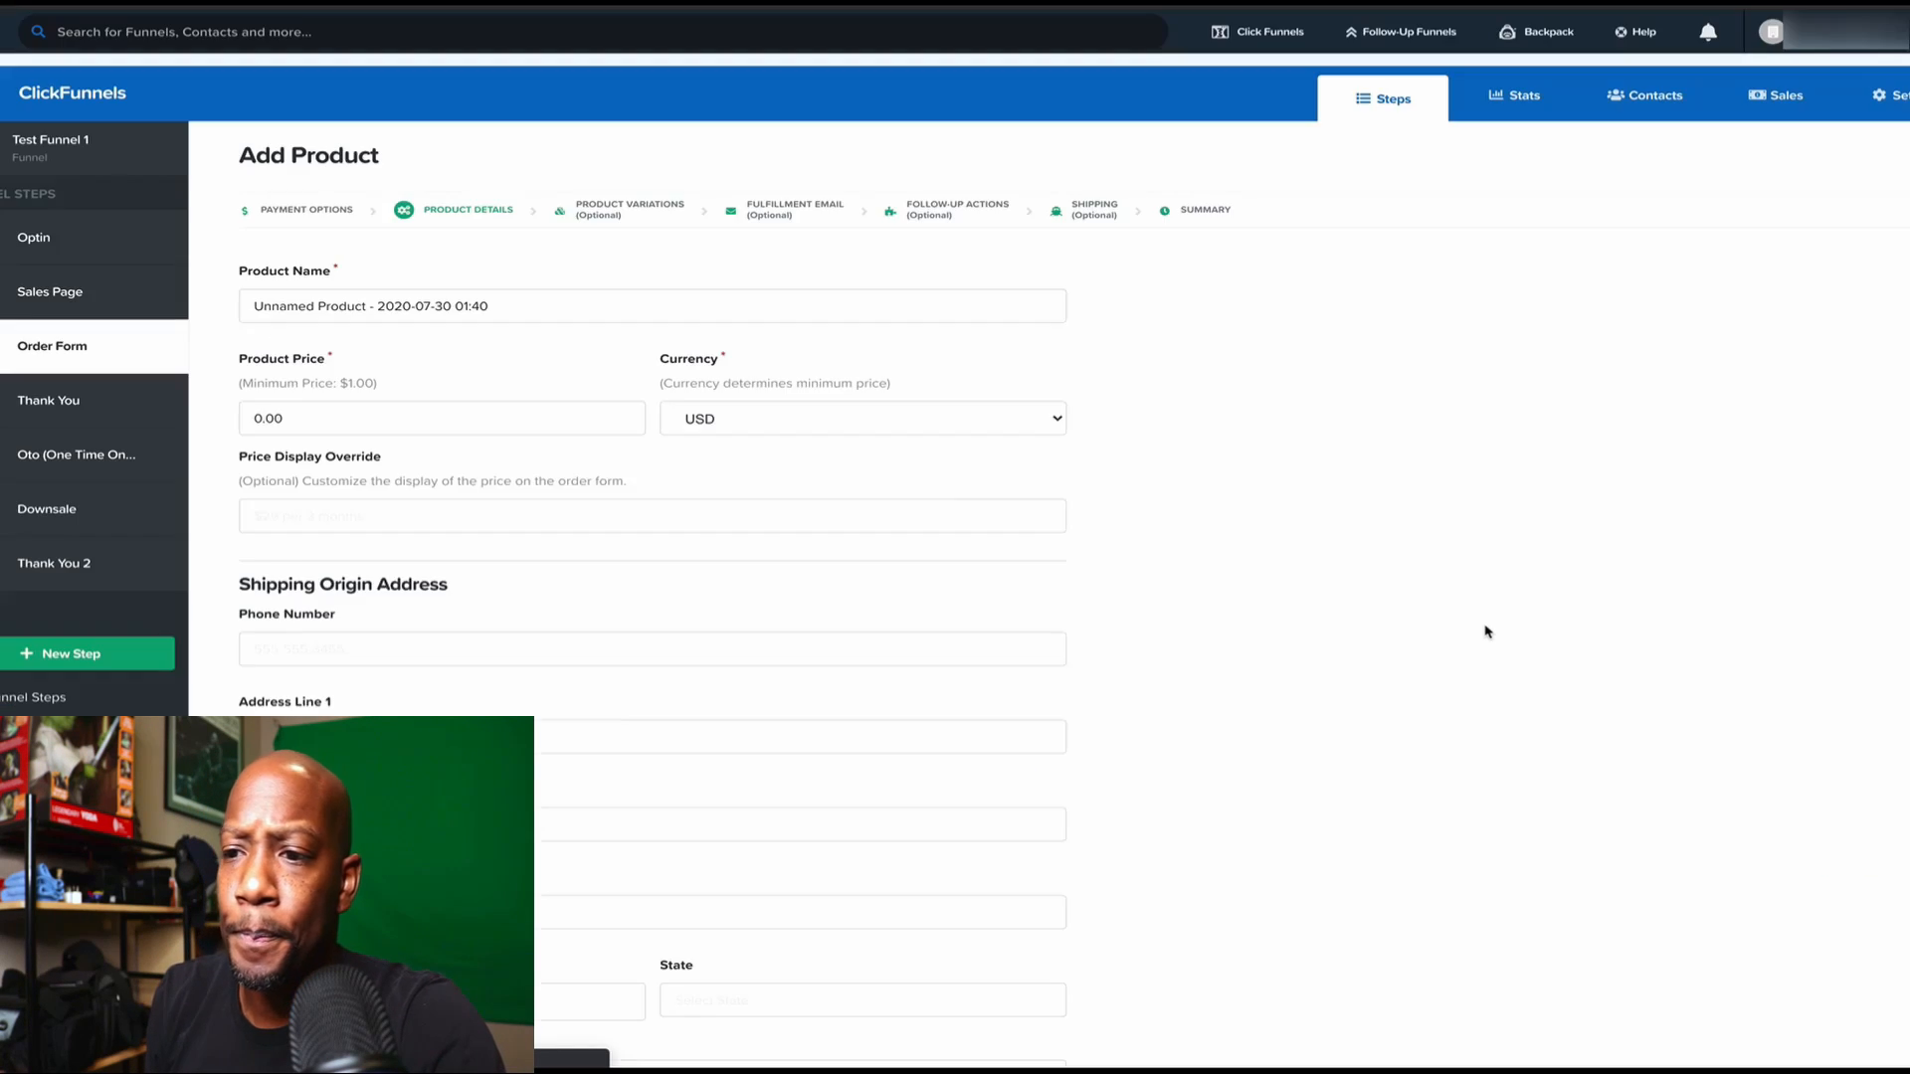
Step: Name the product "The widget" and set its price to 29.95 USD
triple_click(348, 312)
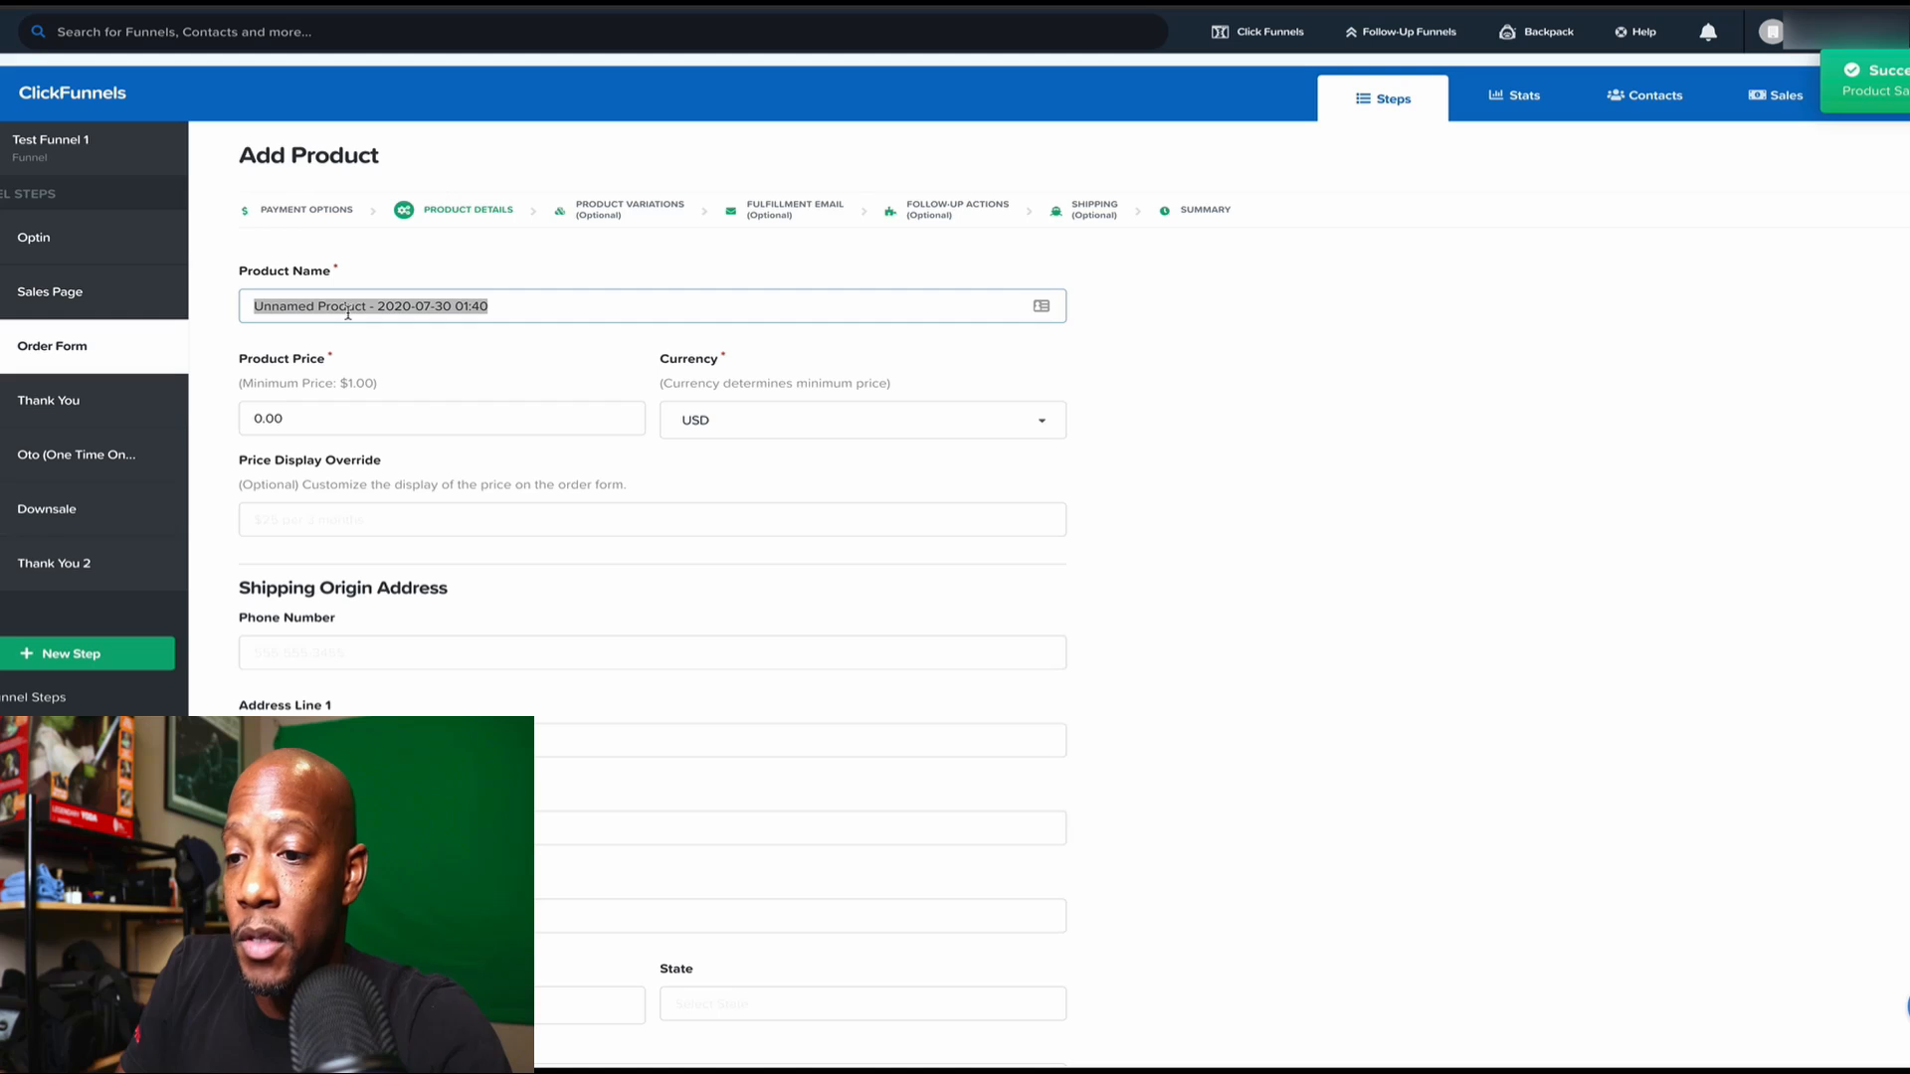
type("The widget")
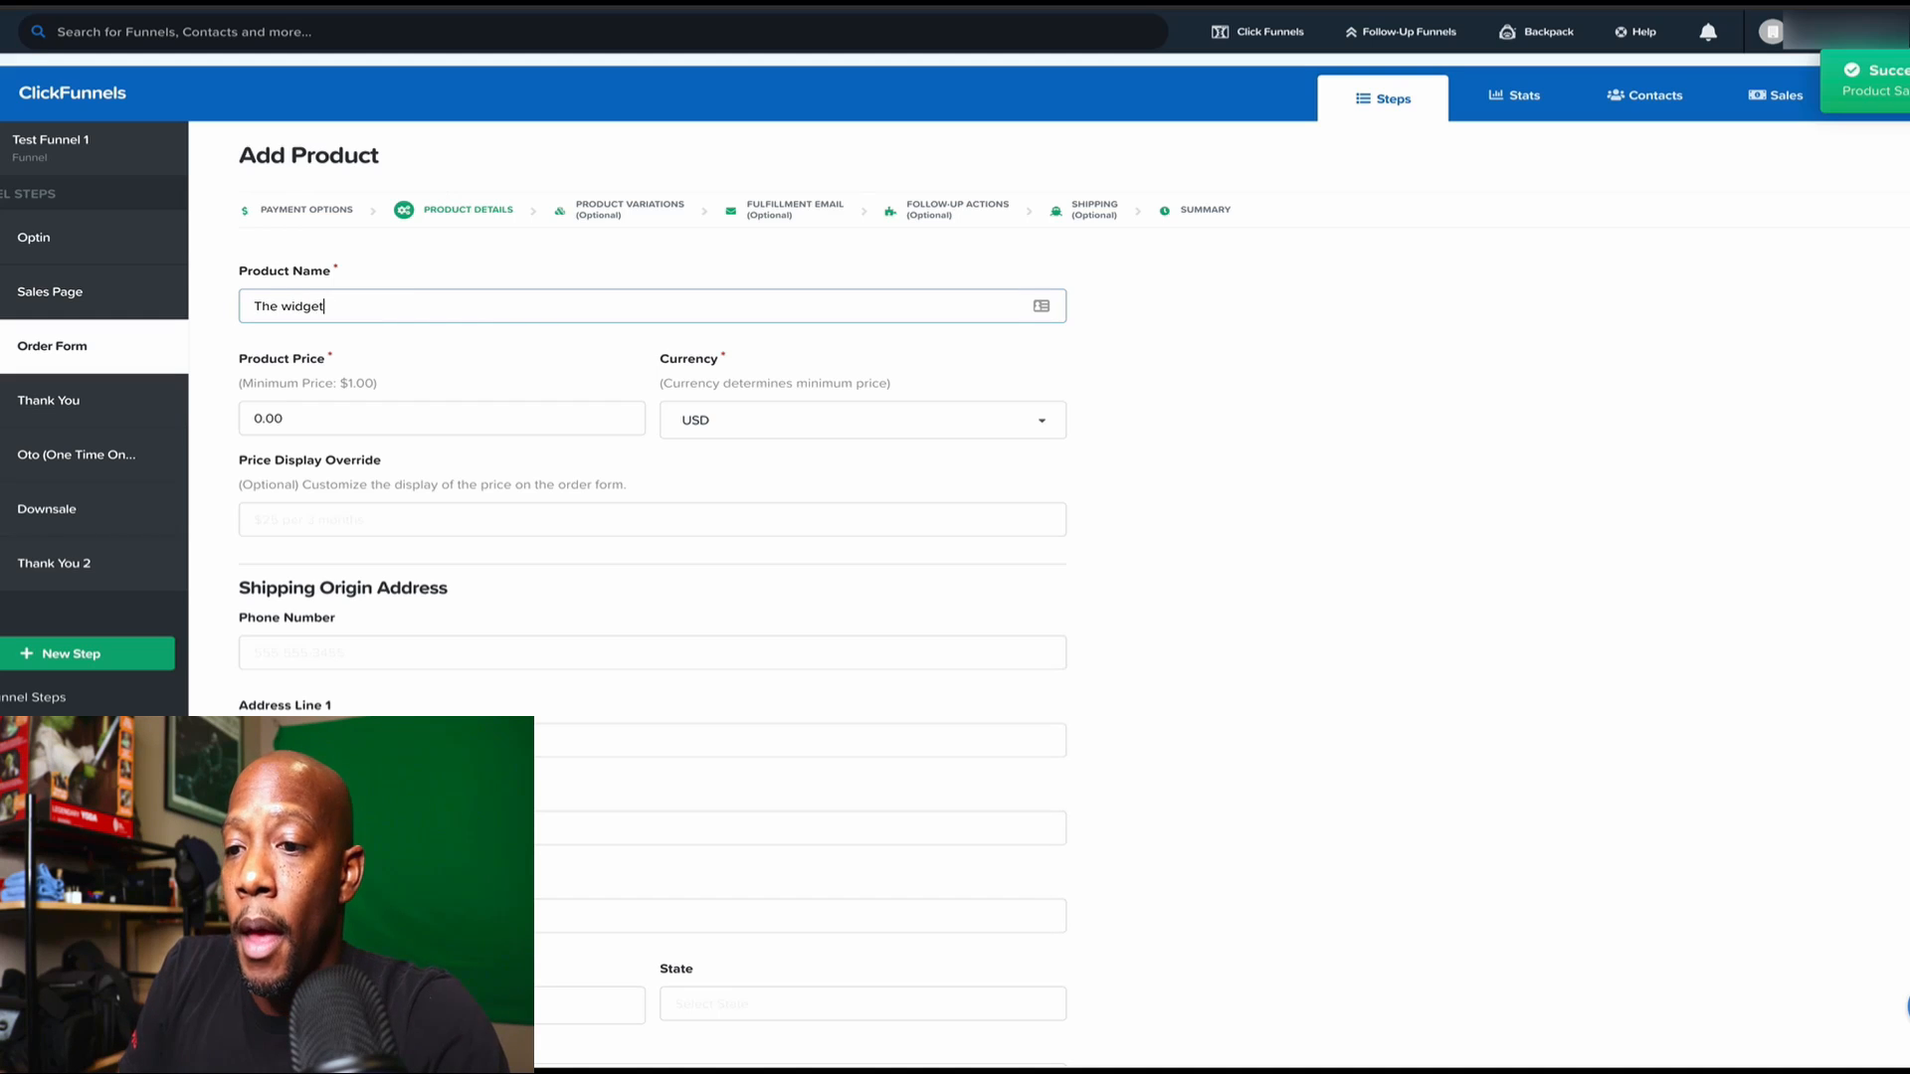
left_click(273, 419)
type("2")
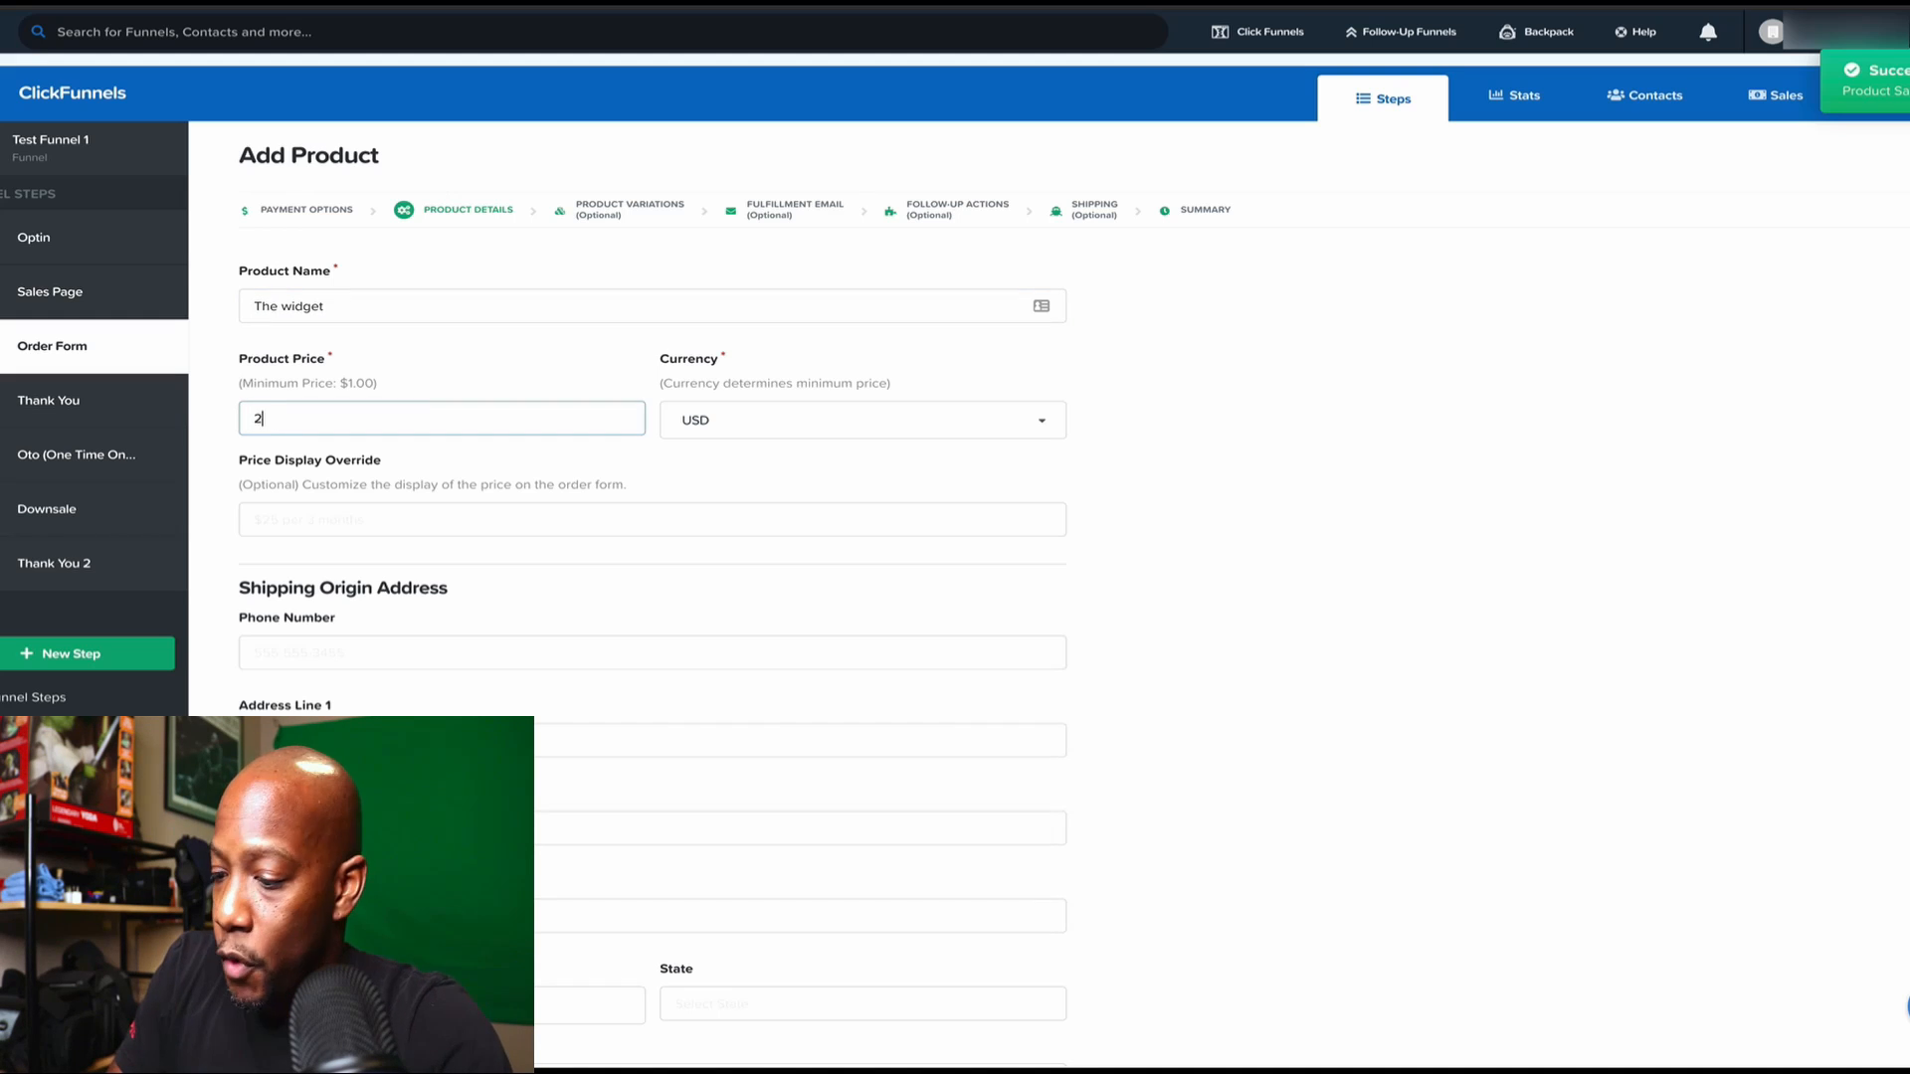
type("9.95")
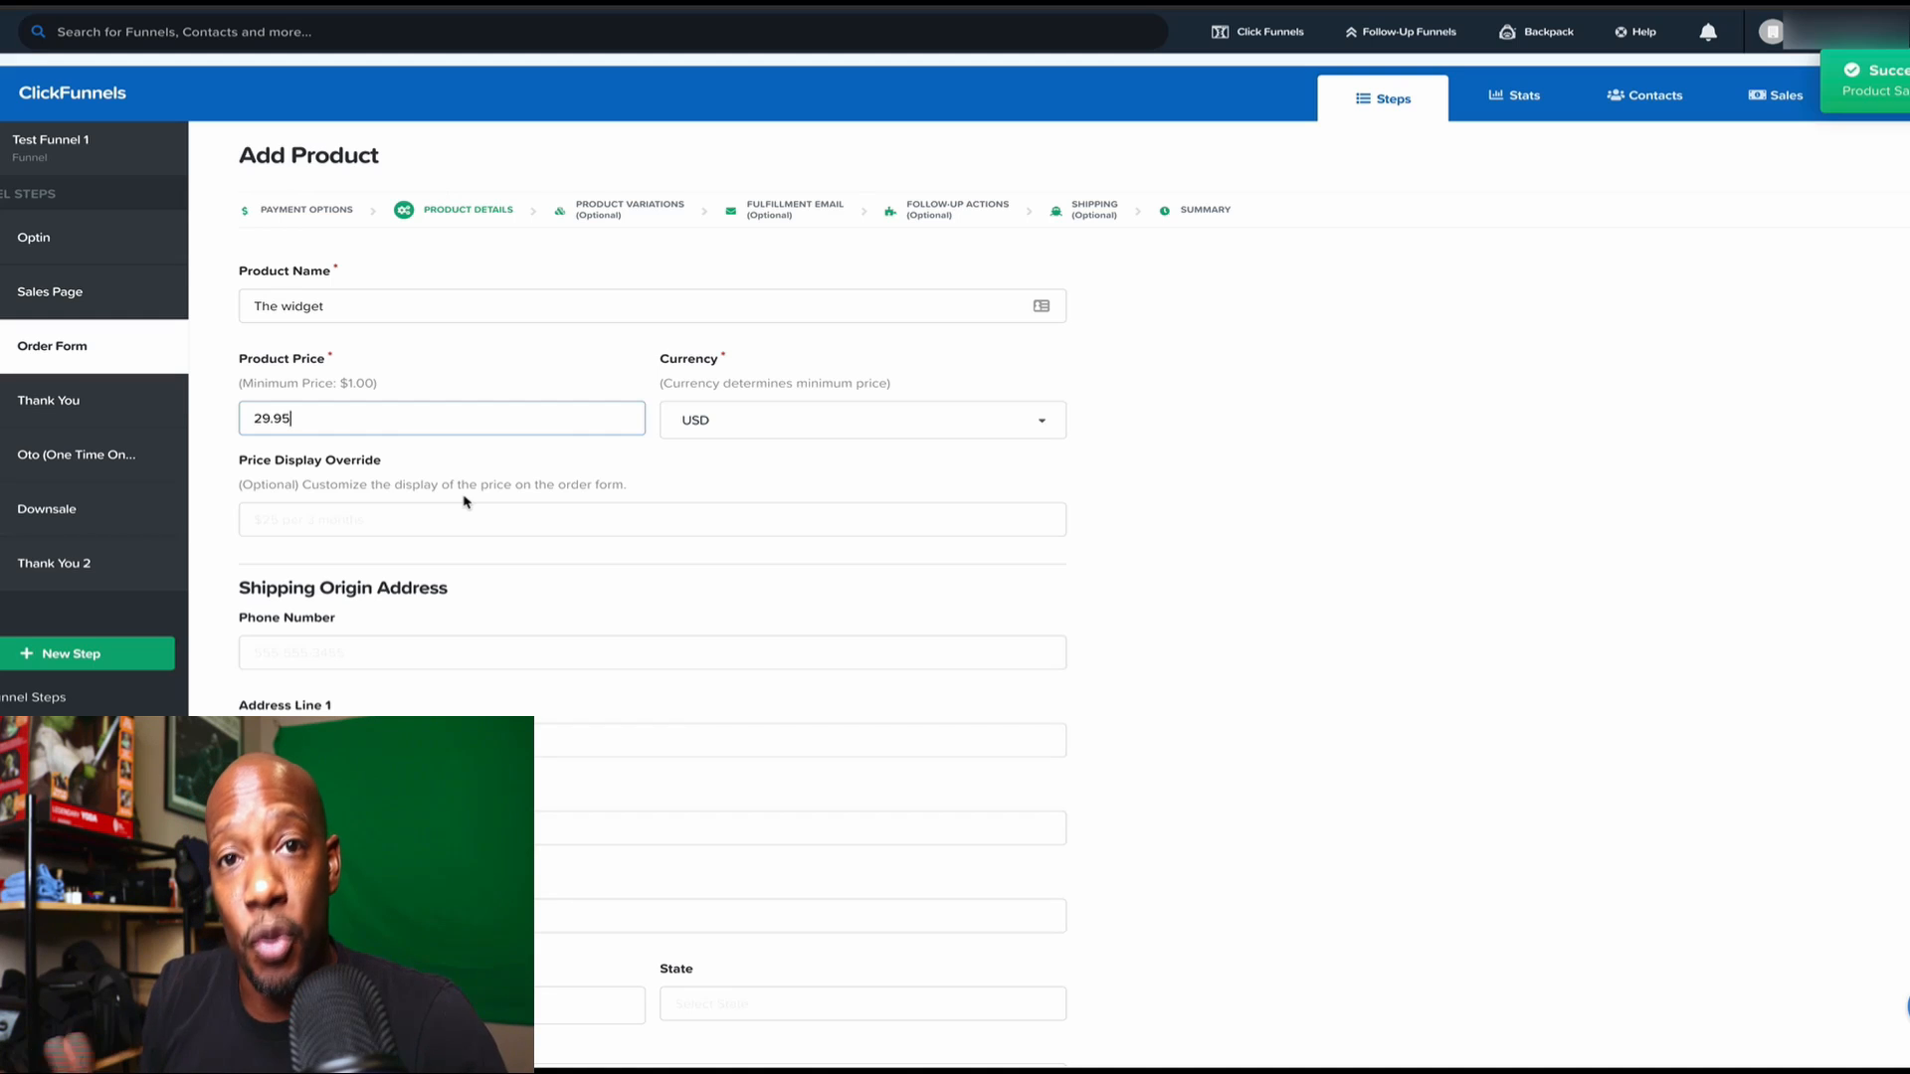
Step: Look through the remaining product details: shipping origin address, billing description, product description, bump product and inventory options
scroll(433, 594, "down", 3)
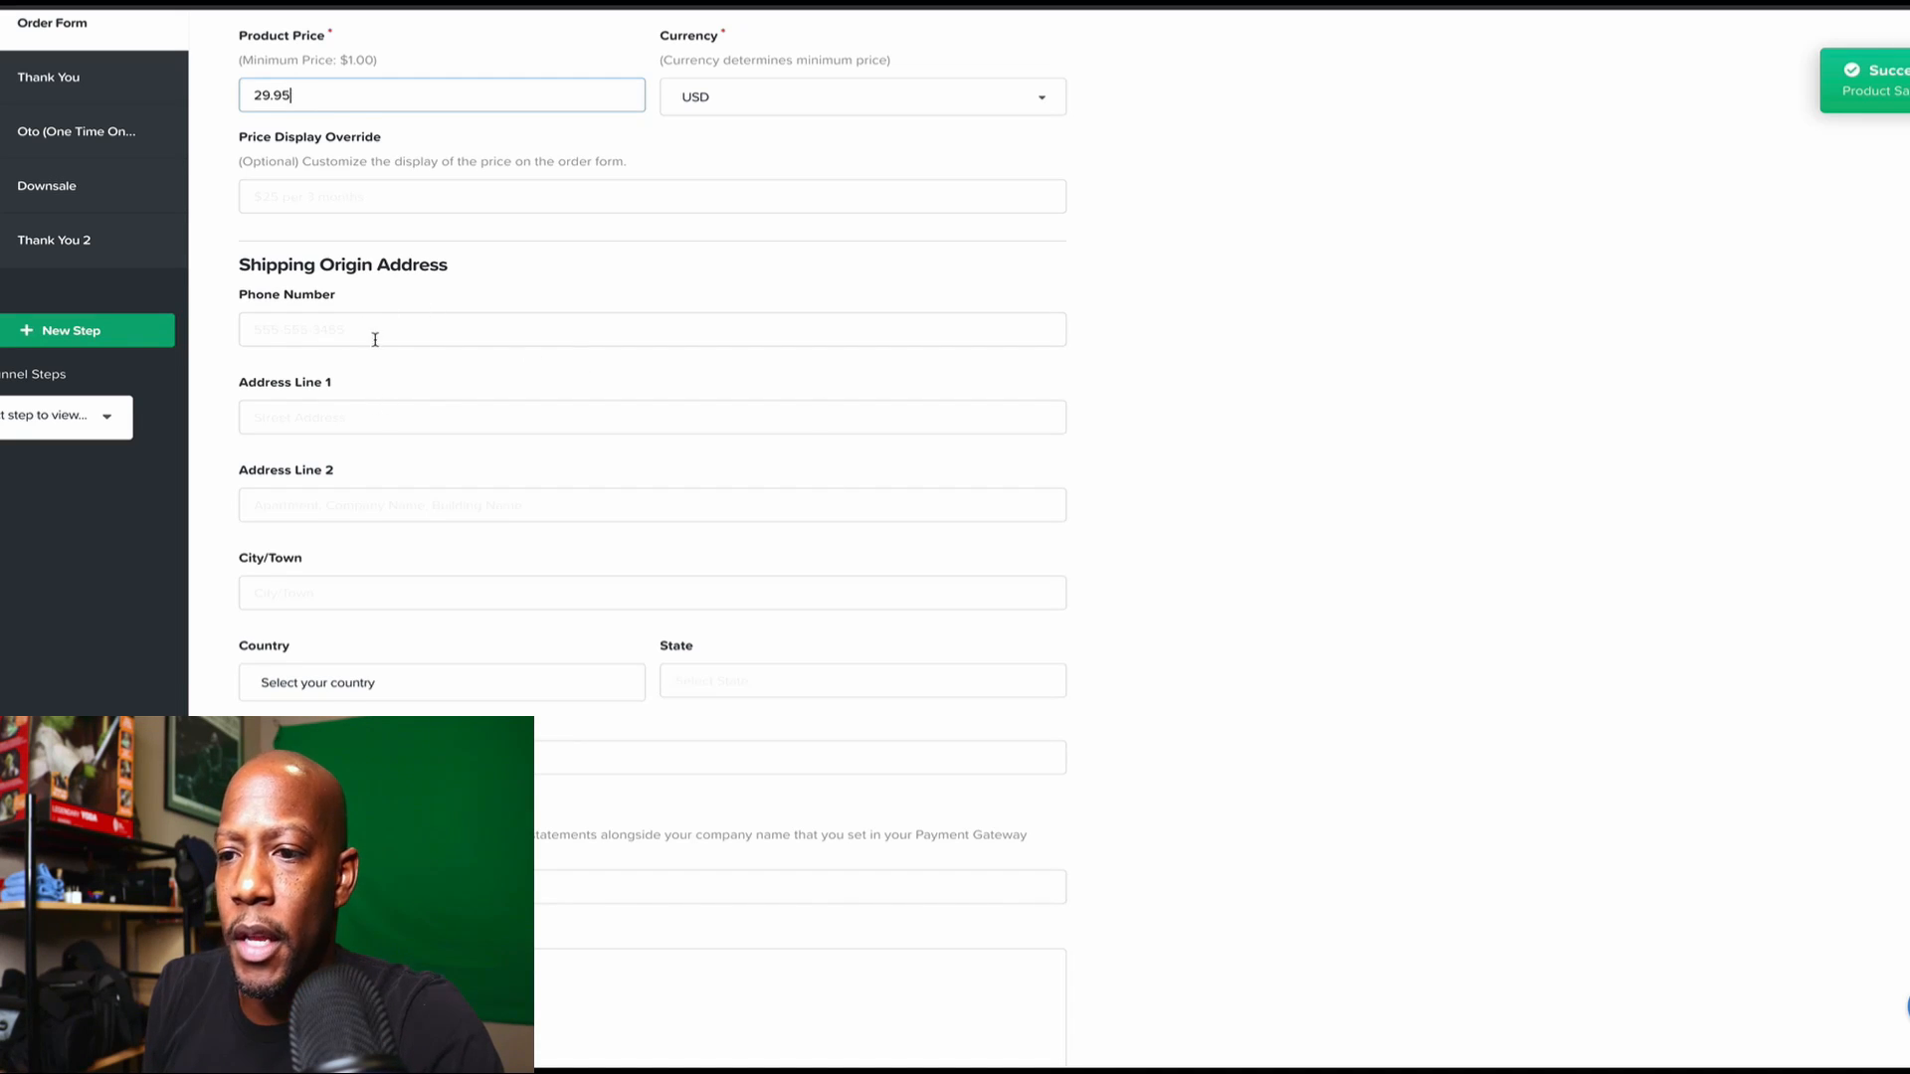
scroll(375, 338, "down", 3)
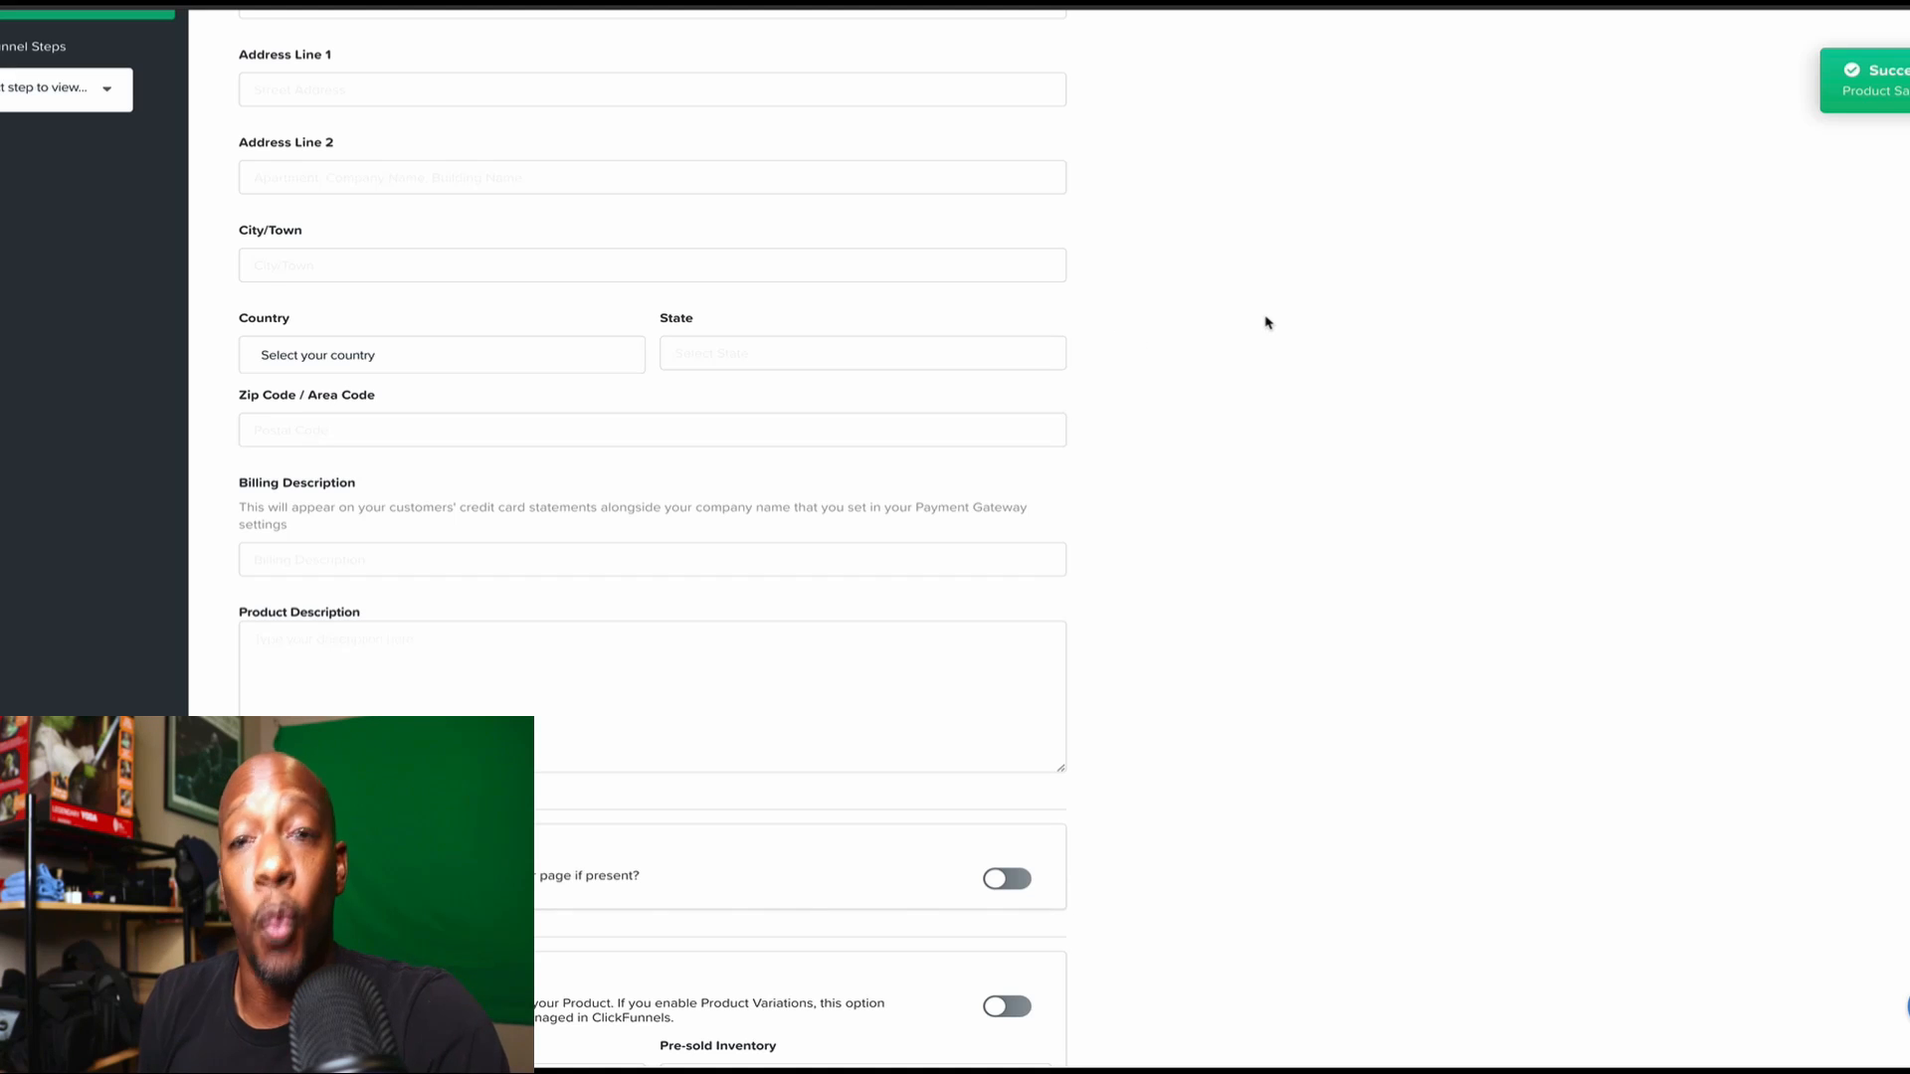
scroll(791, 307, "up", 2)
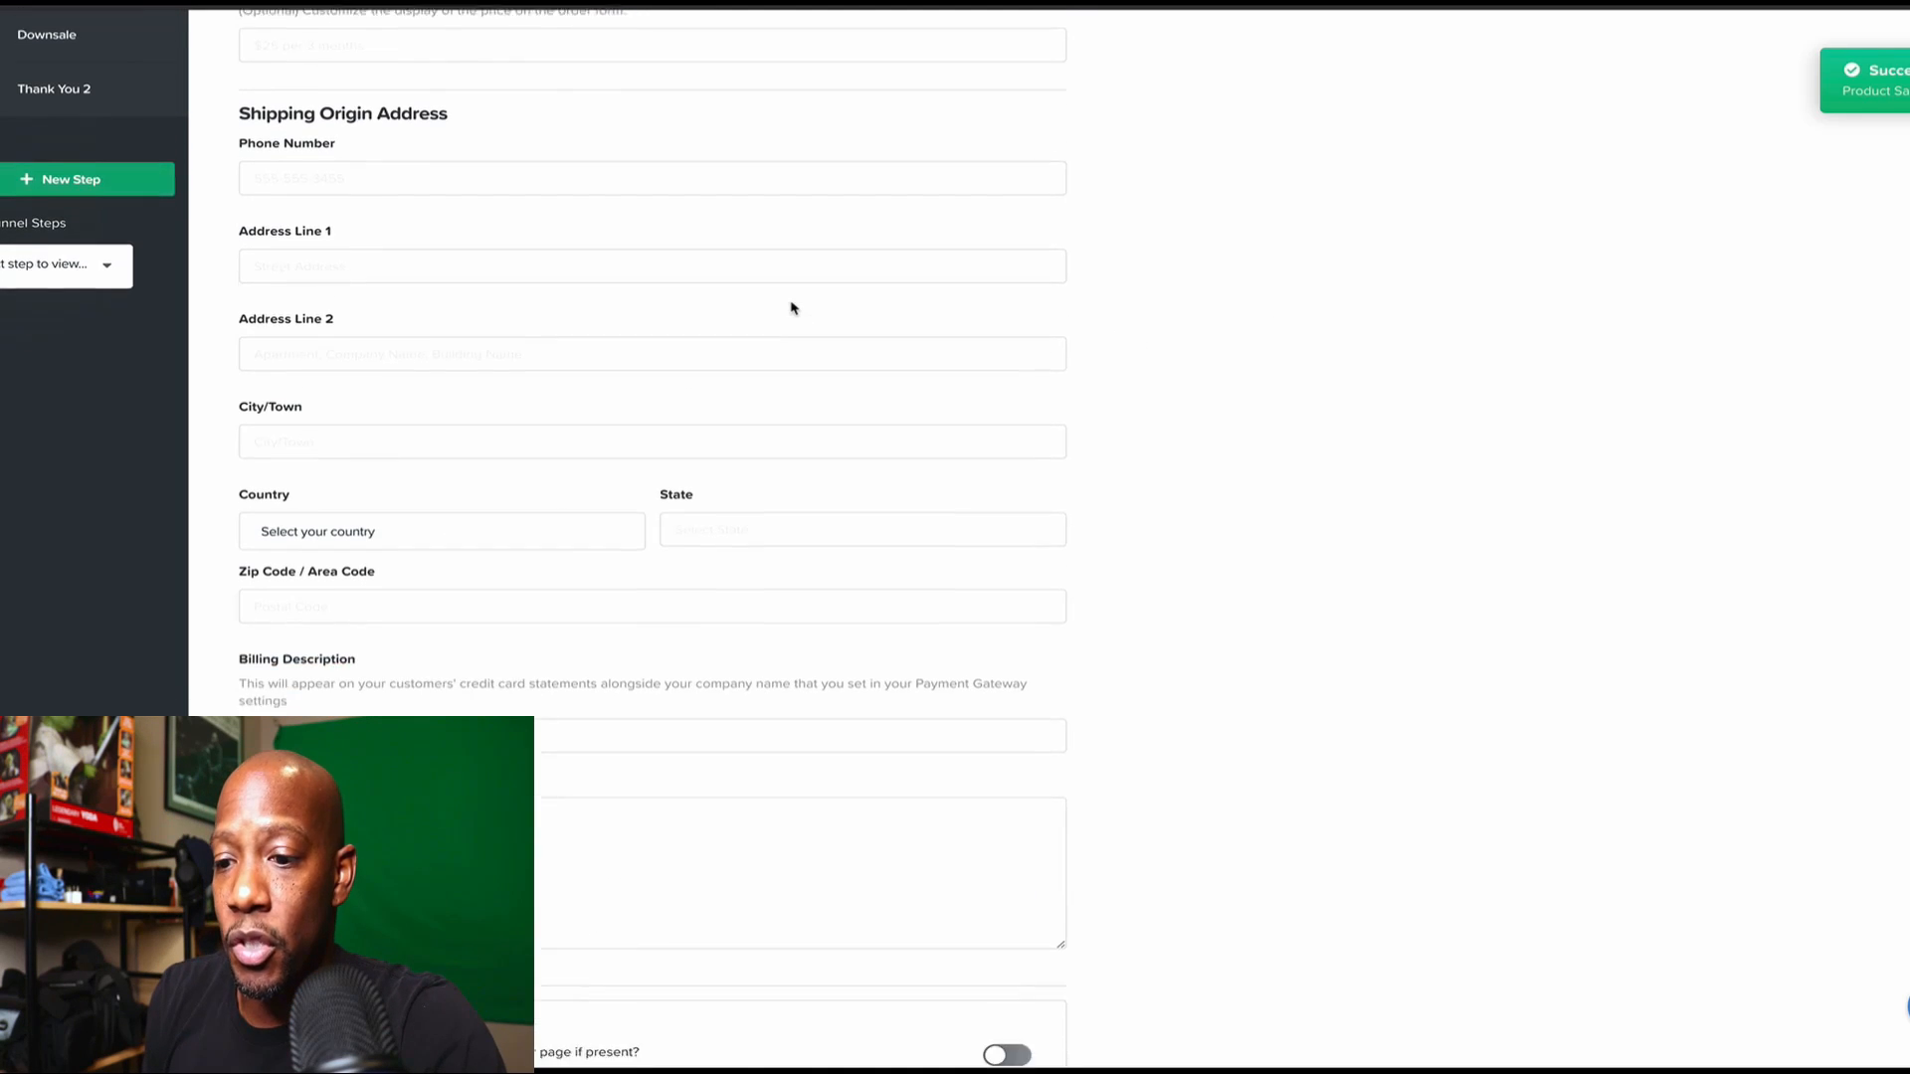
scroll(793, 307, "down", 1)
scroll(793, 307, "down", 4)
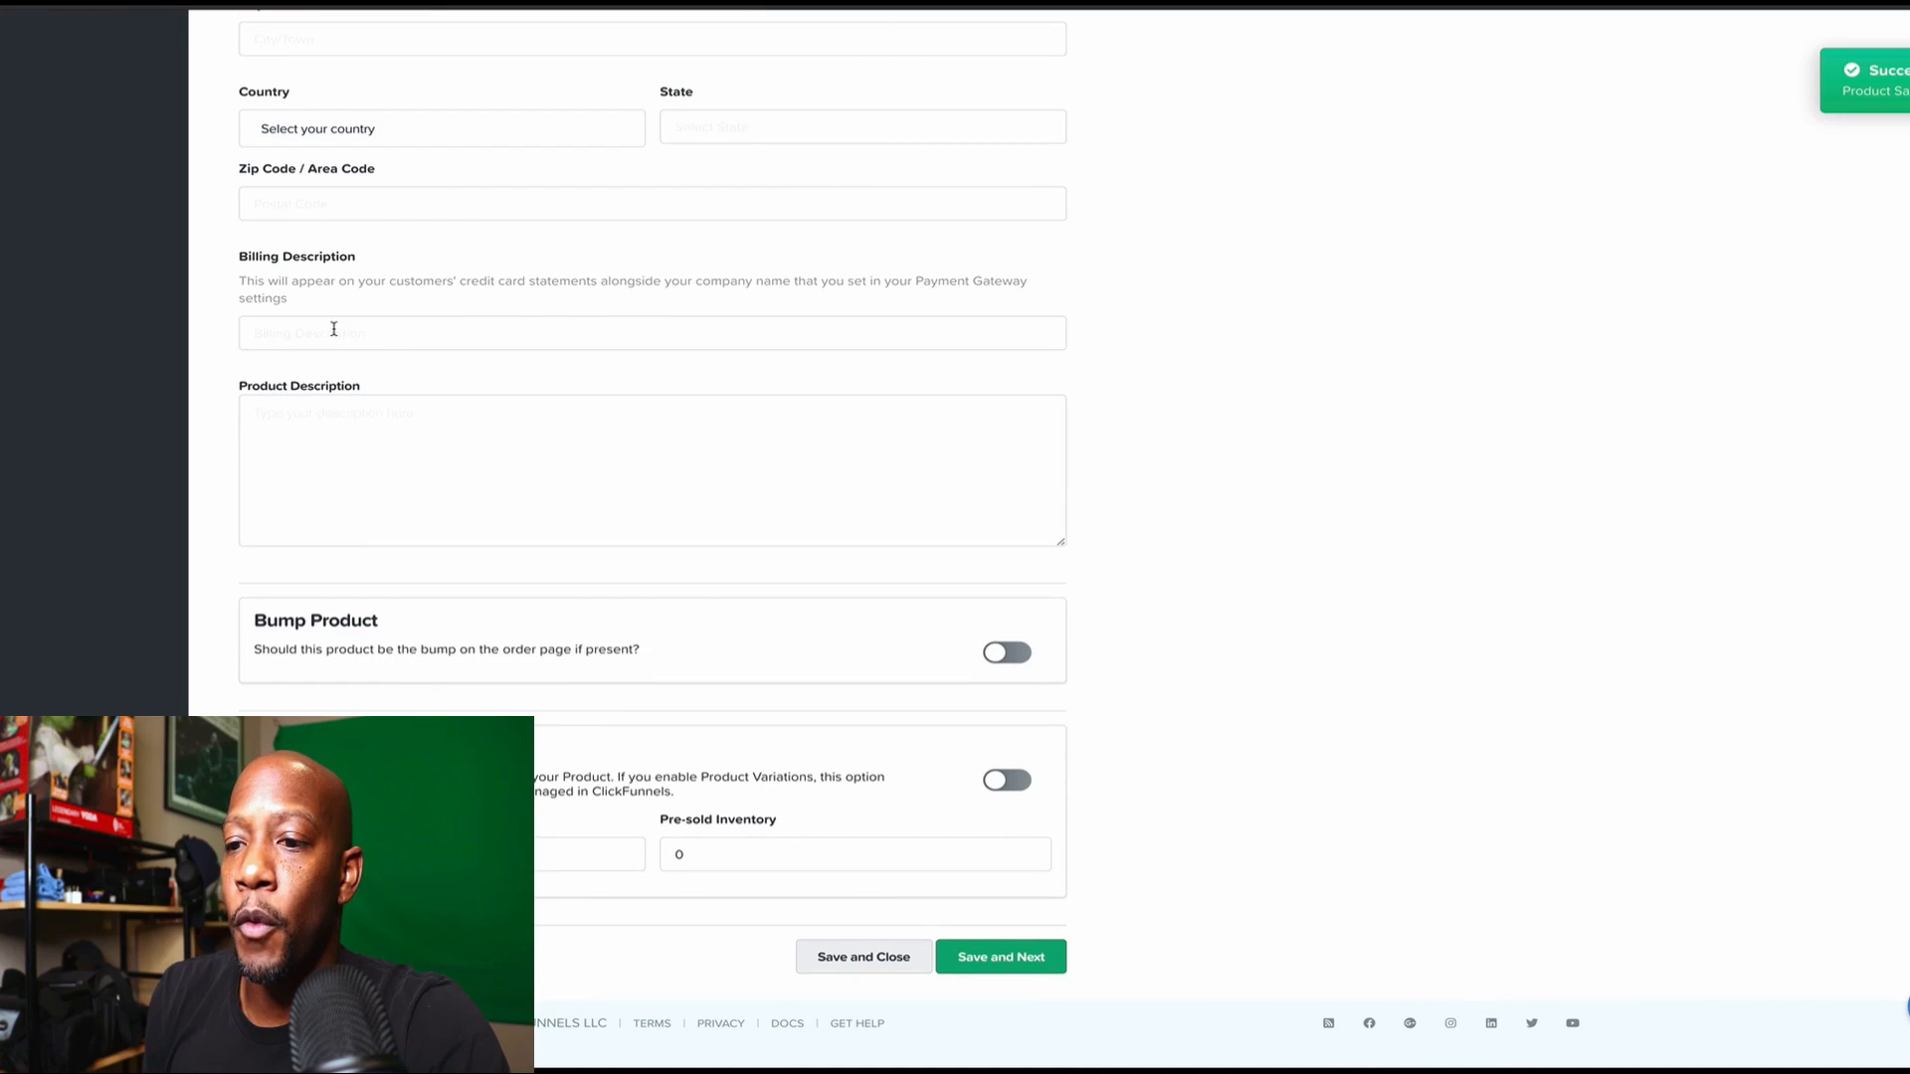
Step: Set the product's billing description to "Widget incorporated"
left_click(332, 326)
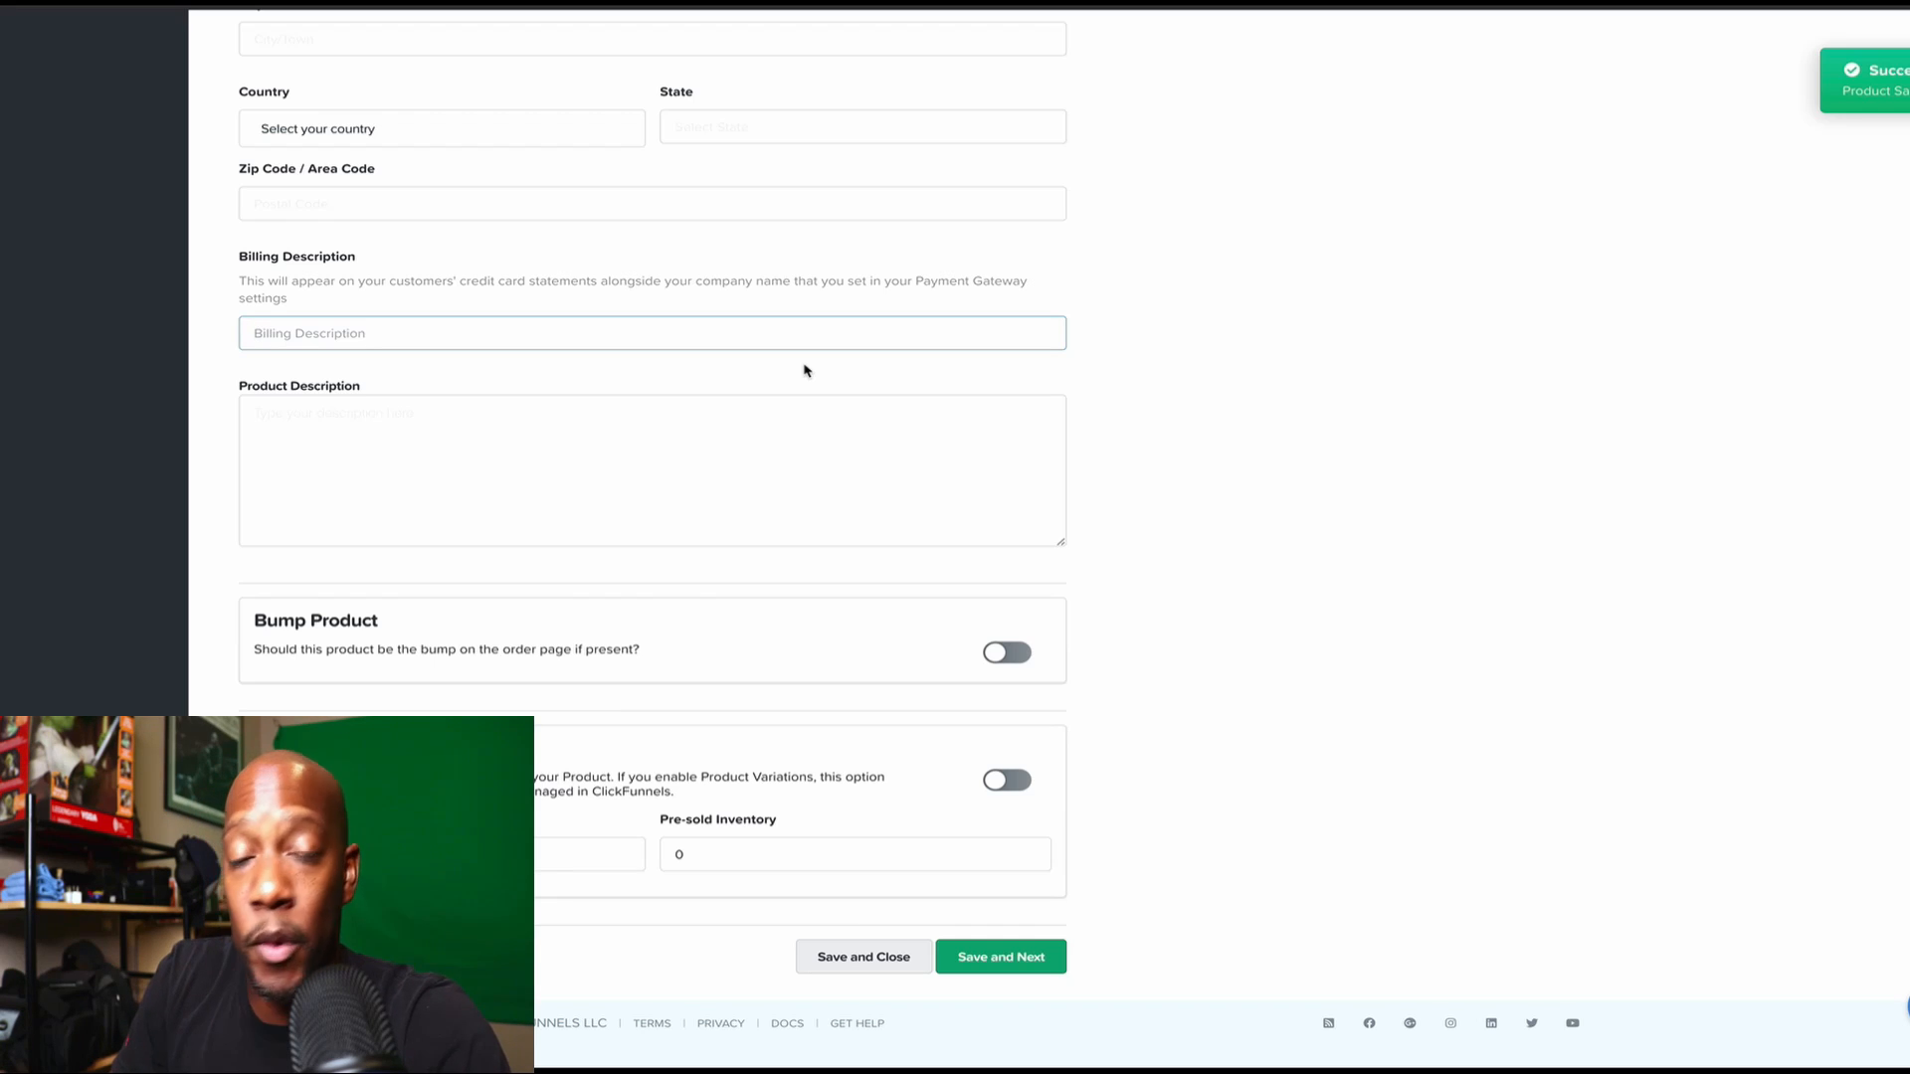
type("W")
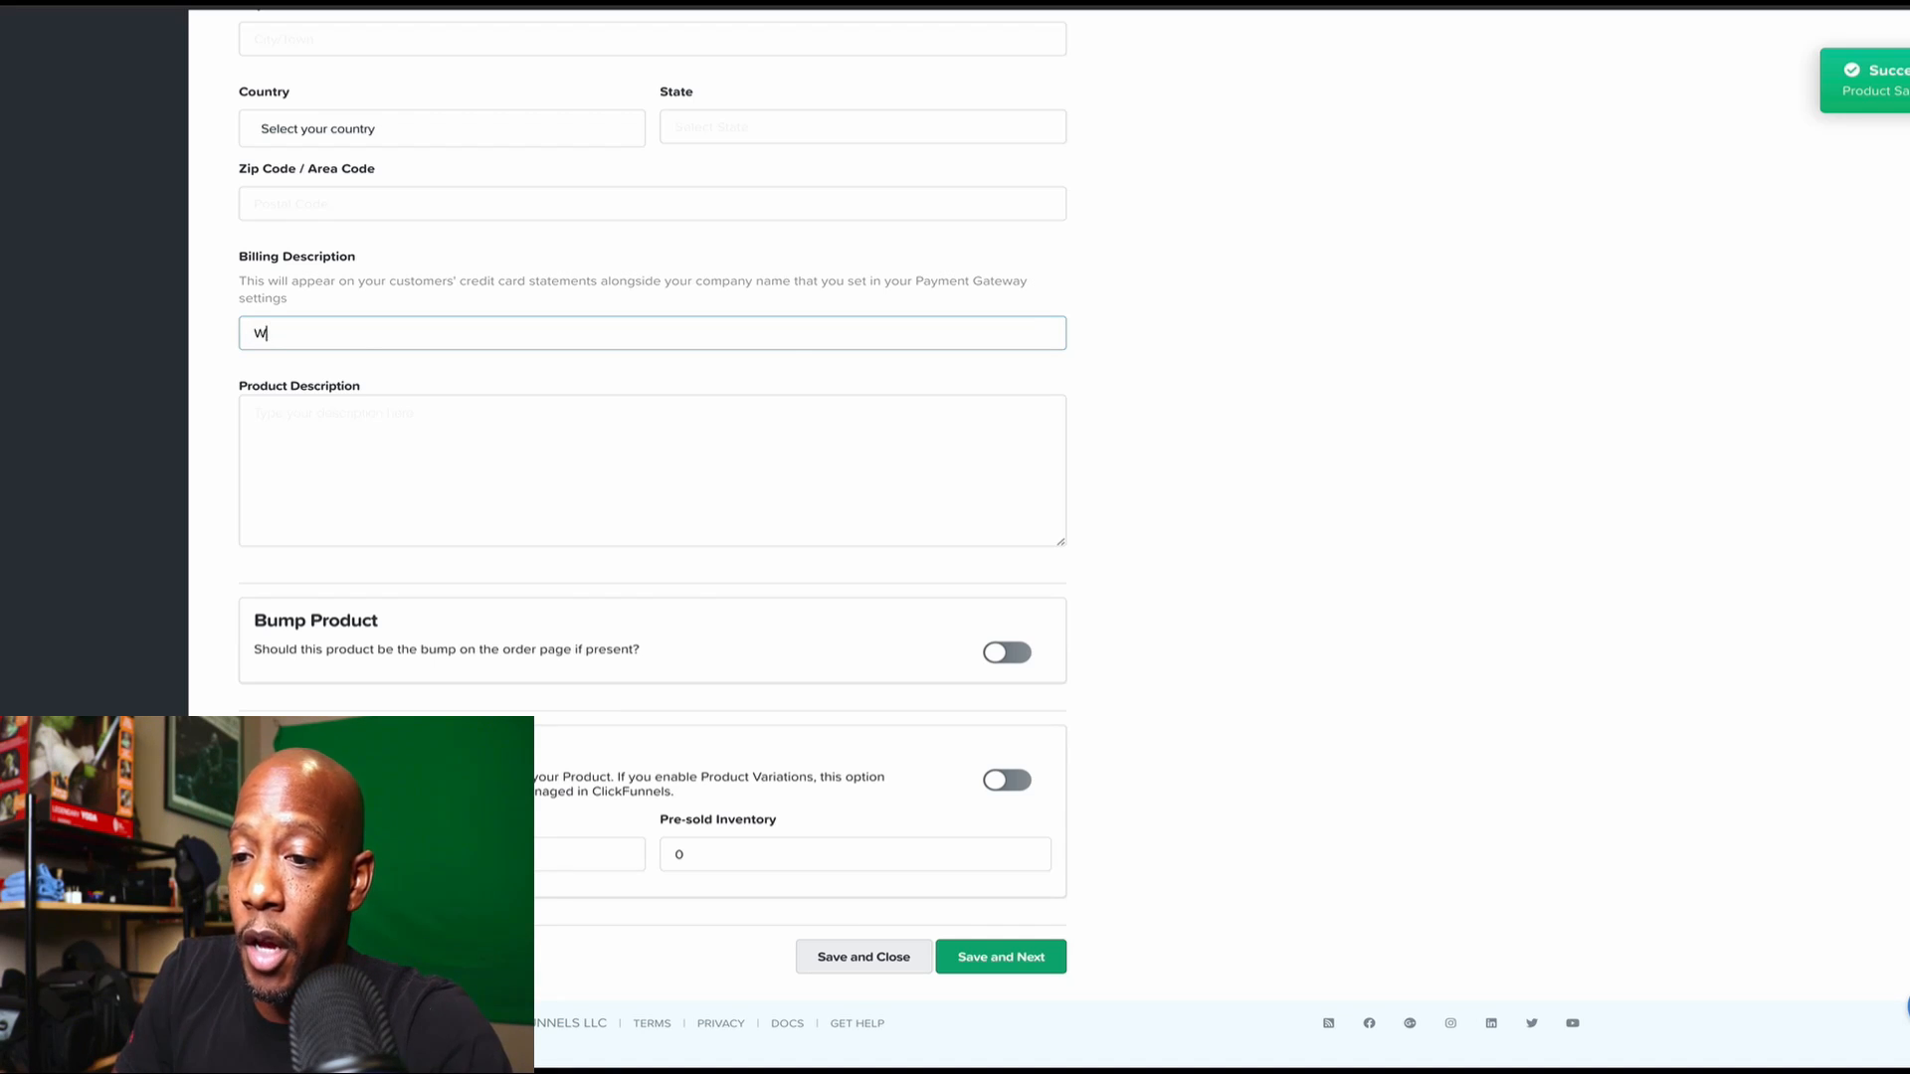
type("idget inco")
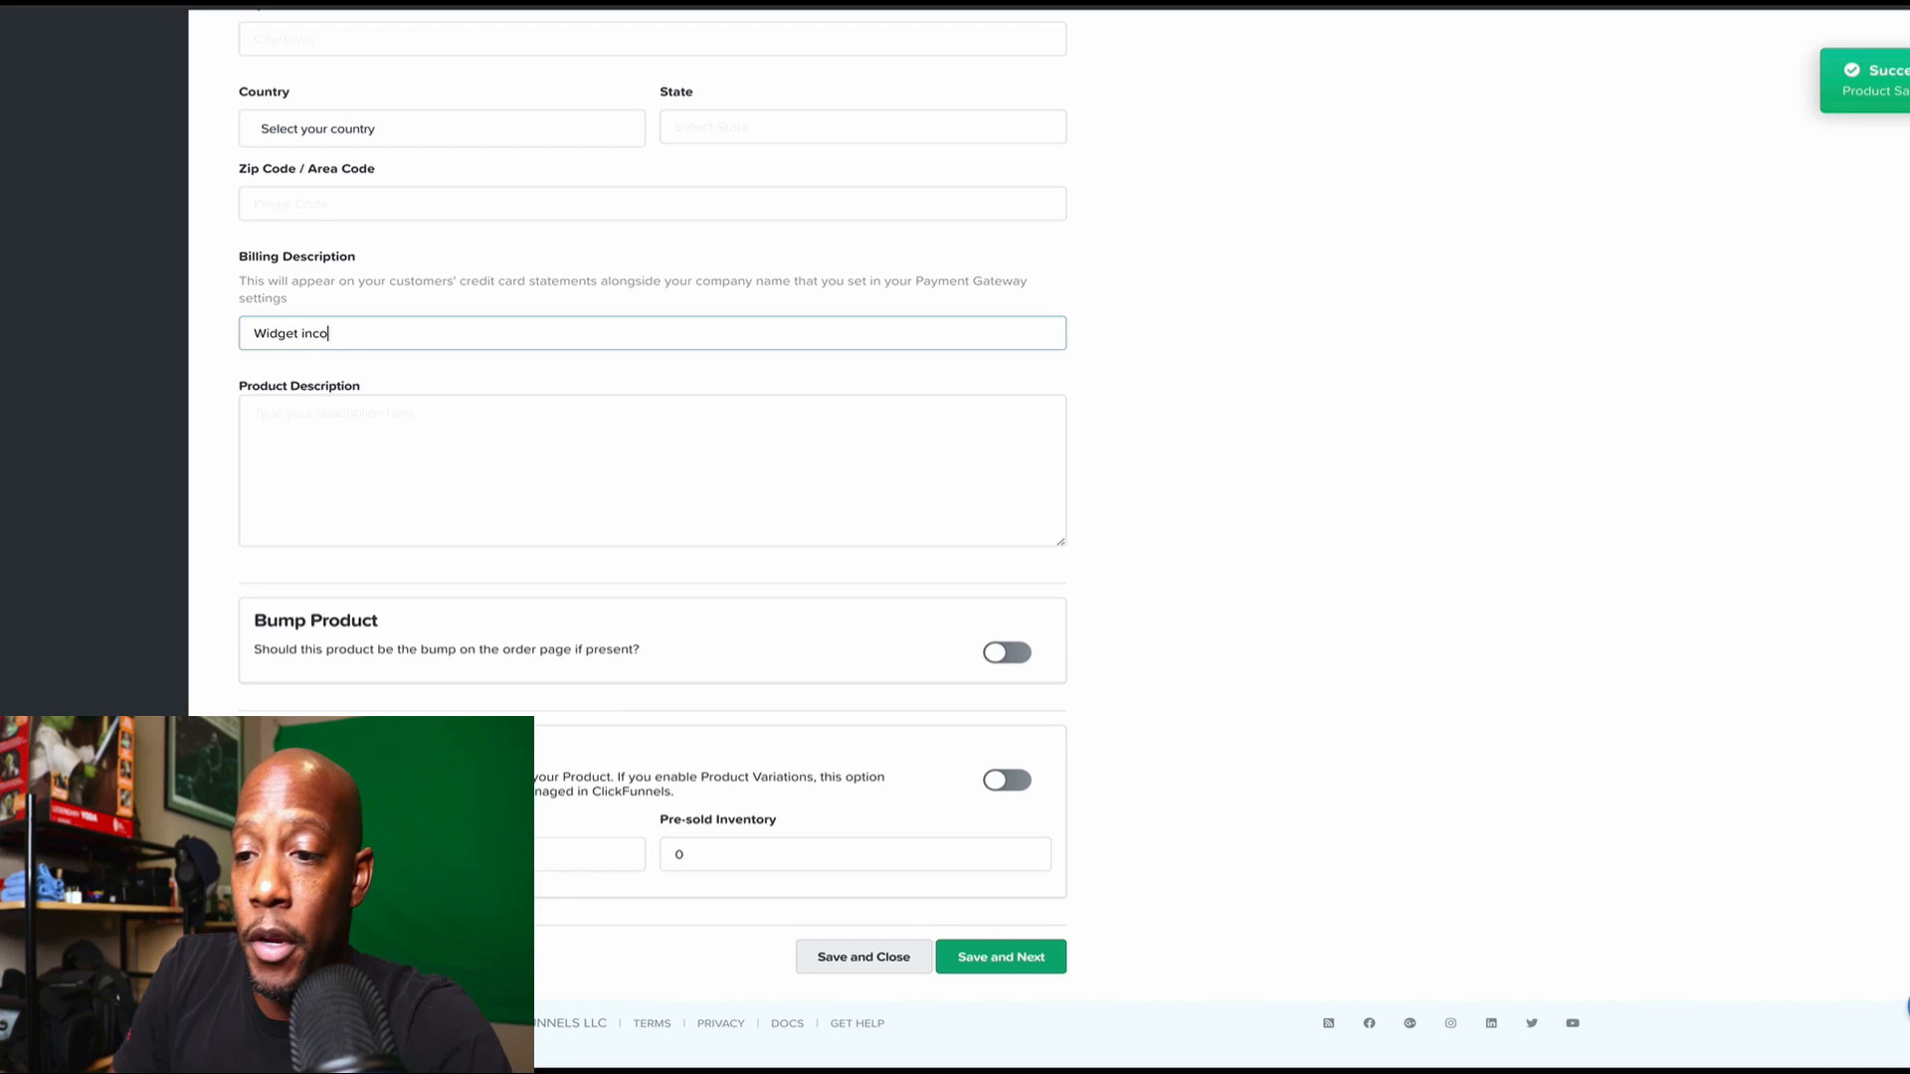
type("rporated")
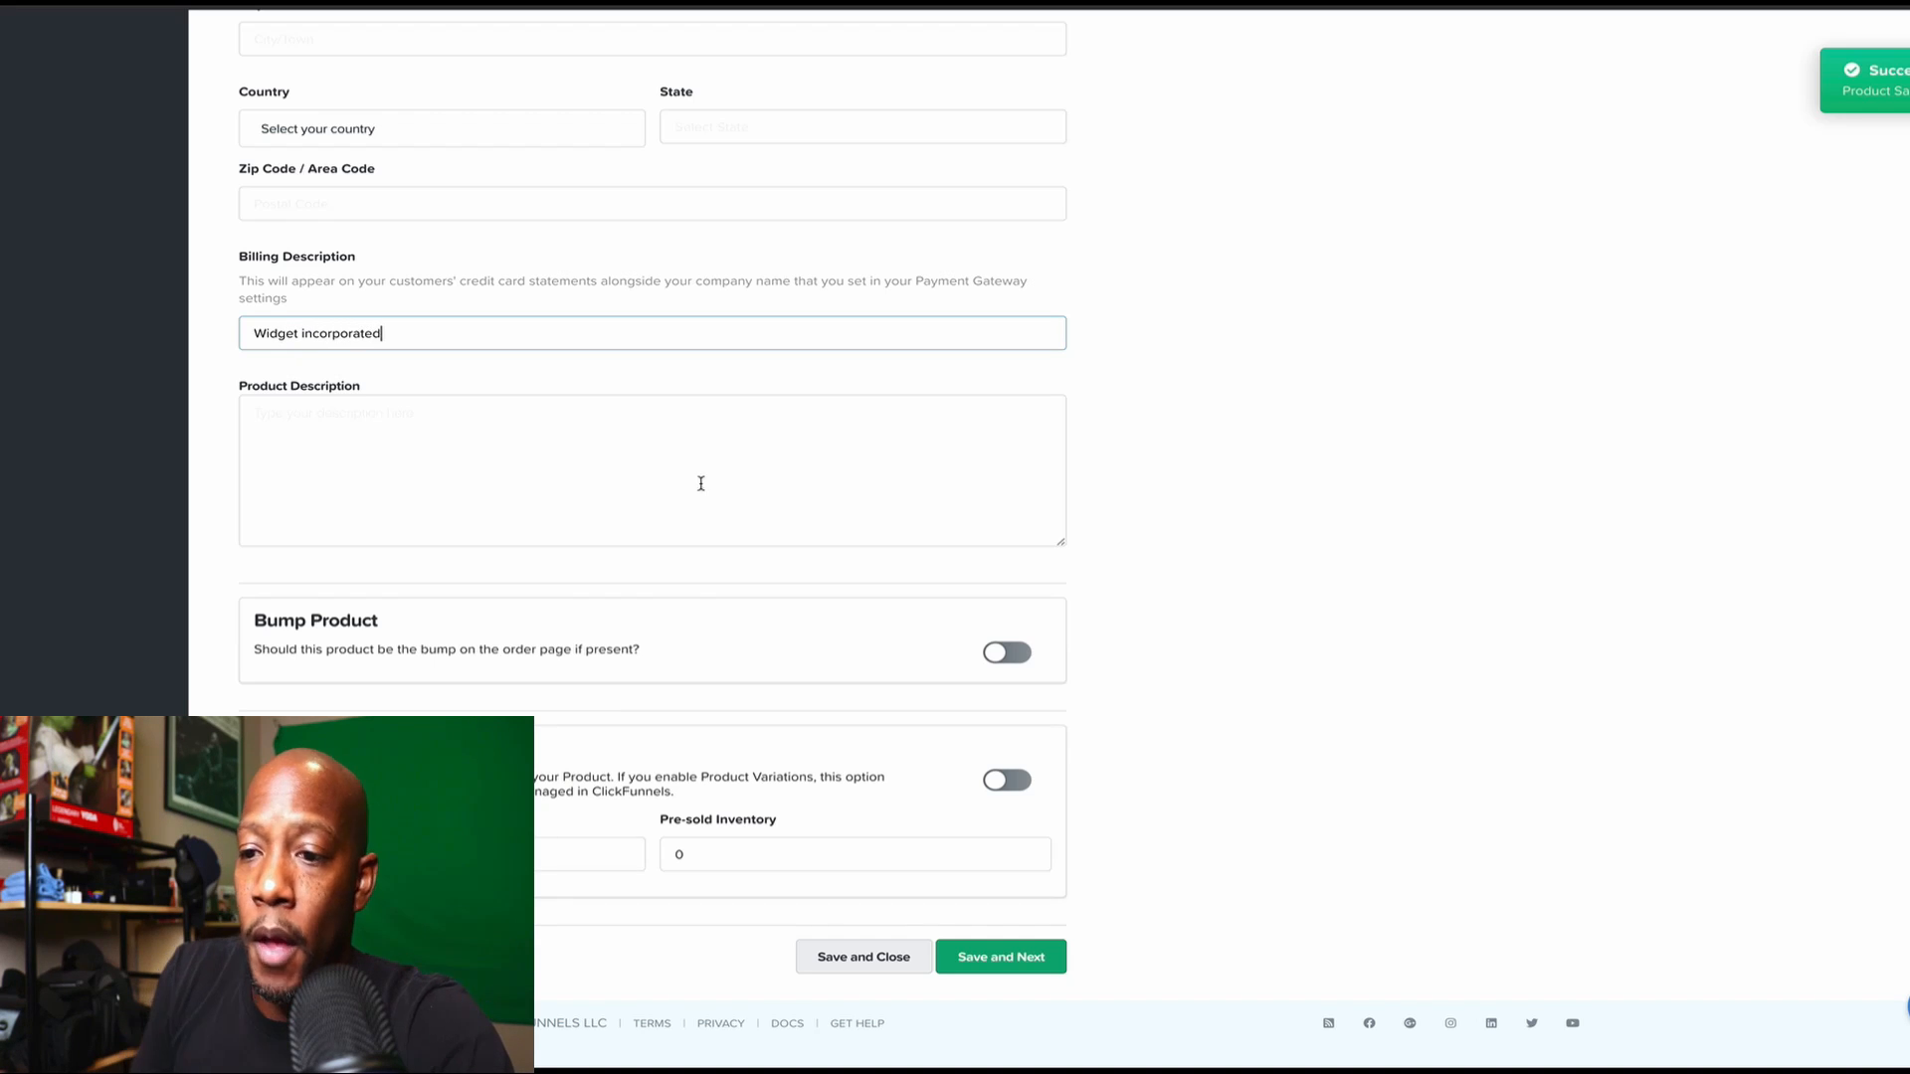
Step: Enter "A brand new shiny widget" as the product description and save the product details
left_click(552, 450)
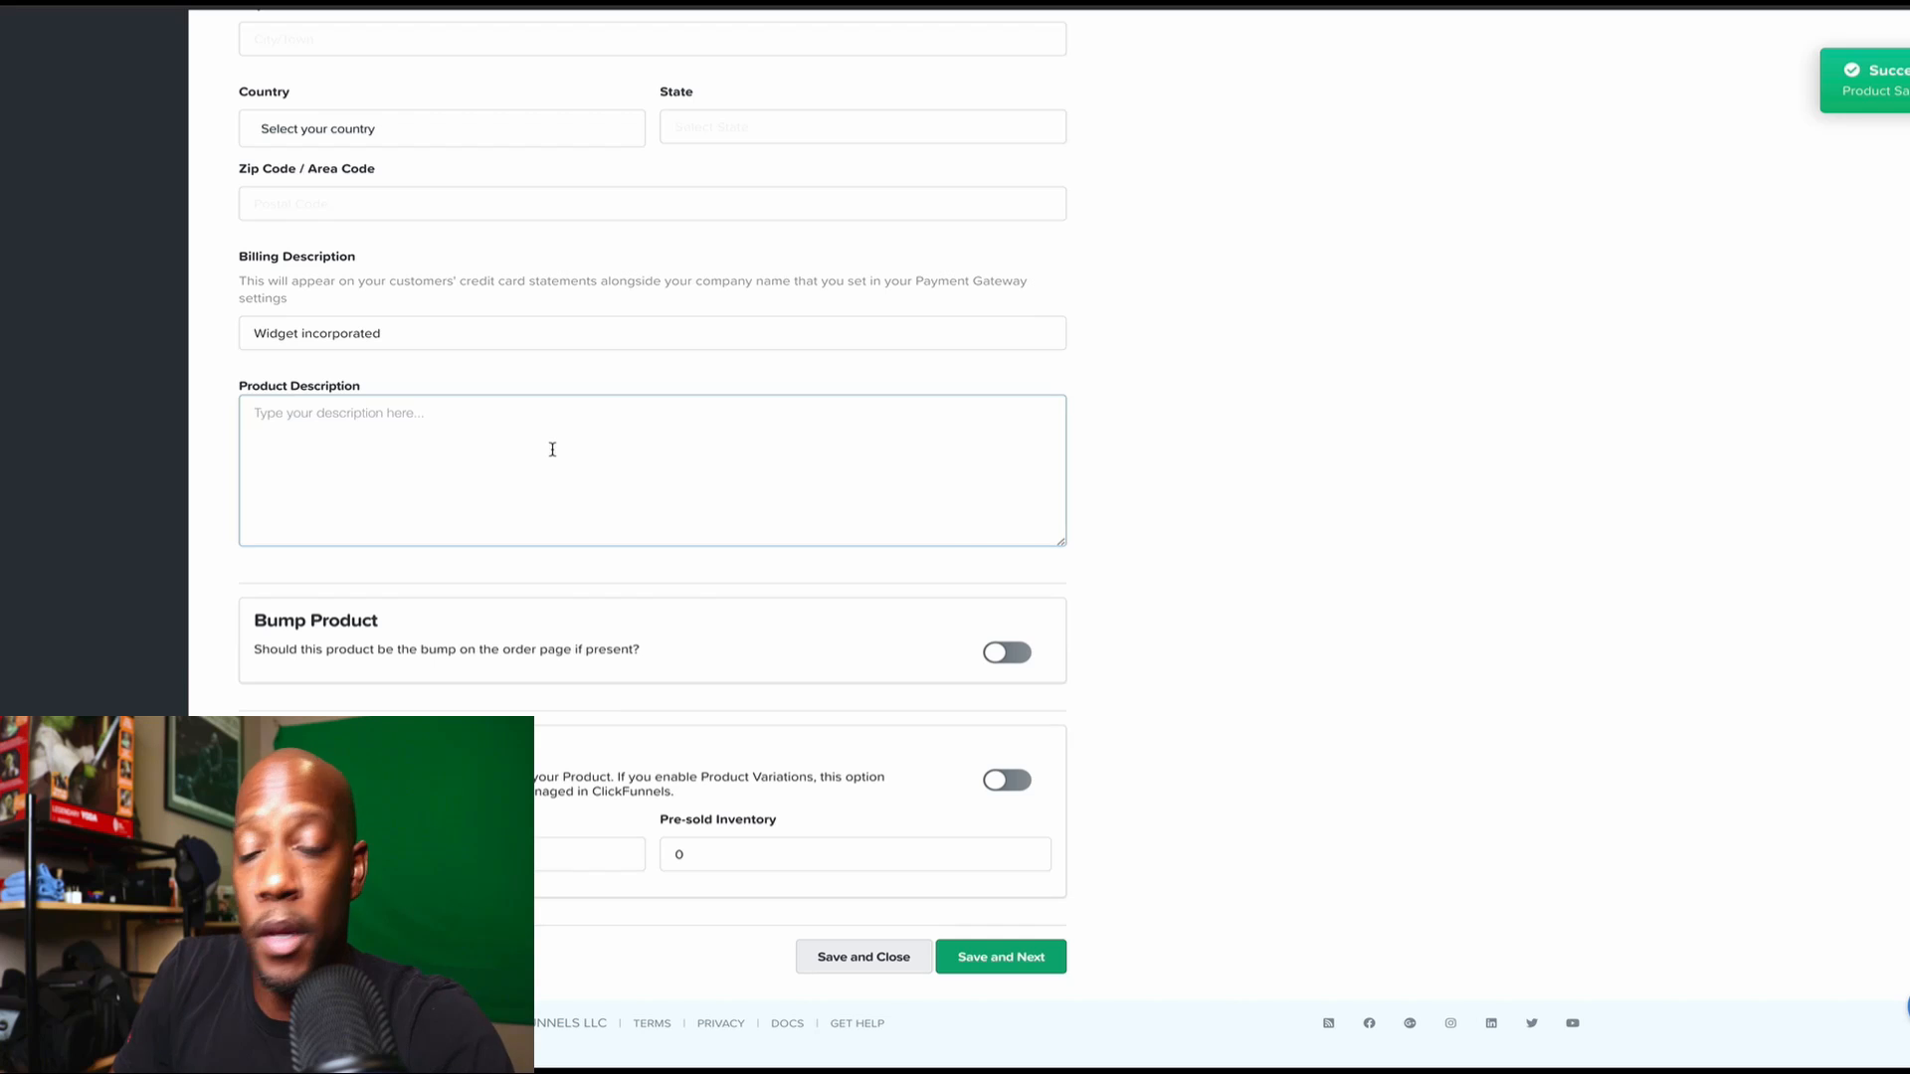
type("A brand new ")
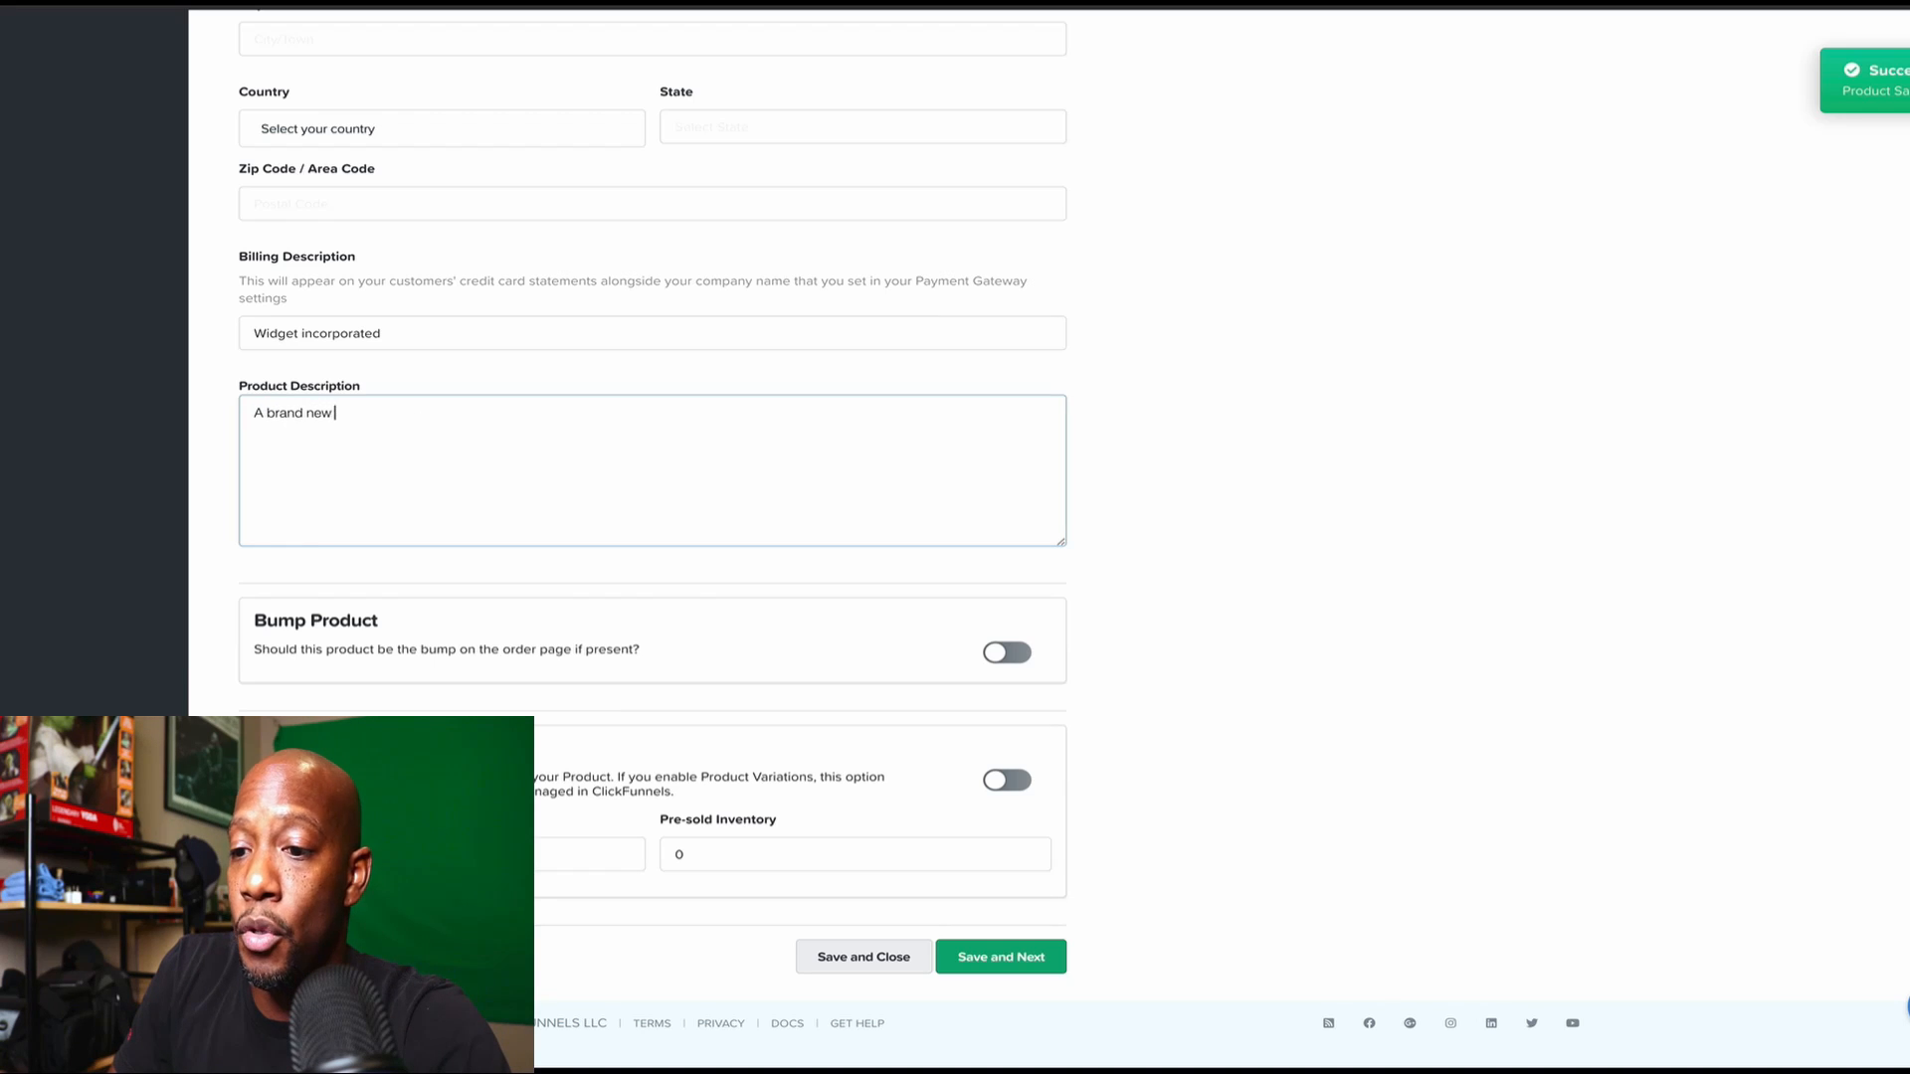
type("shiny wid")
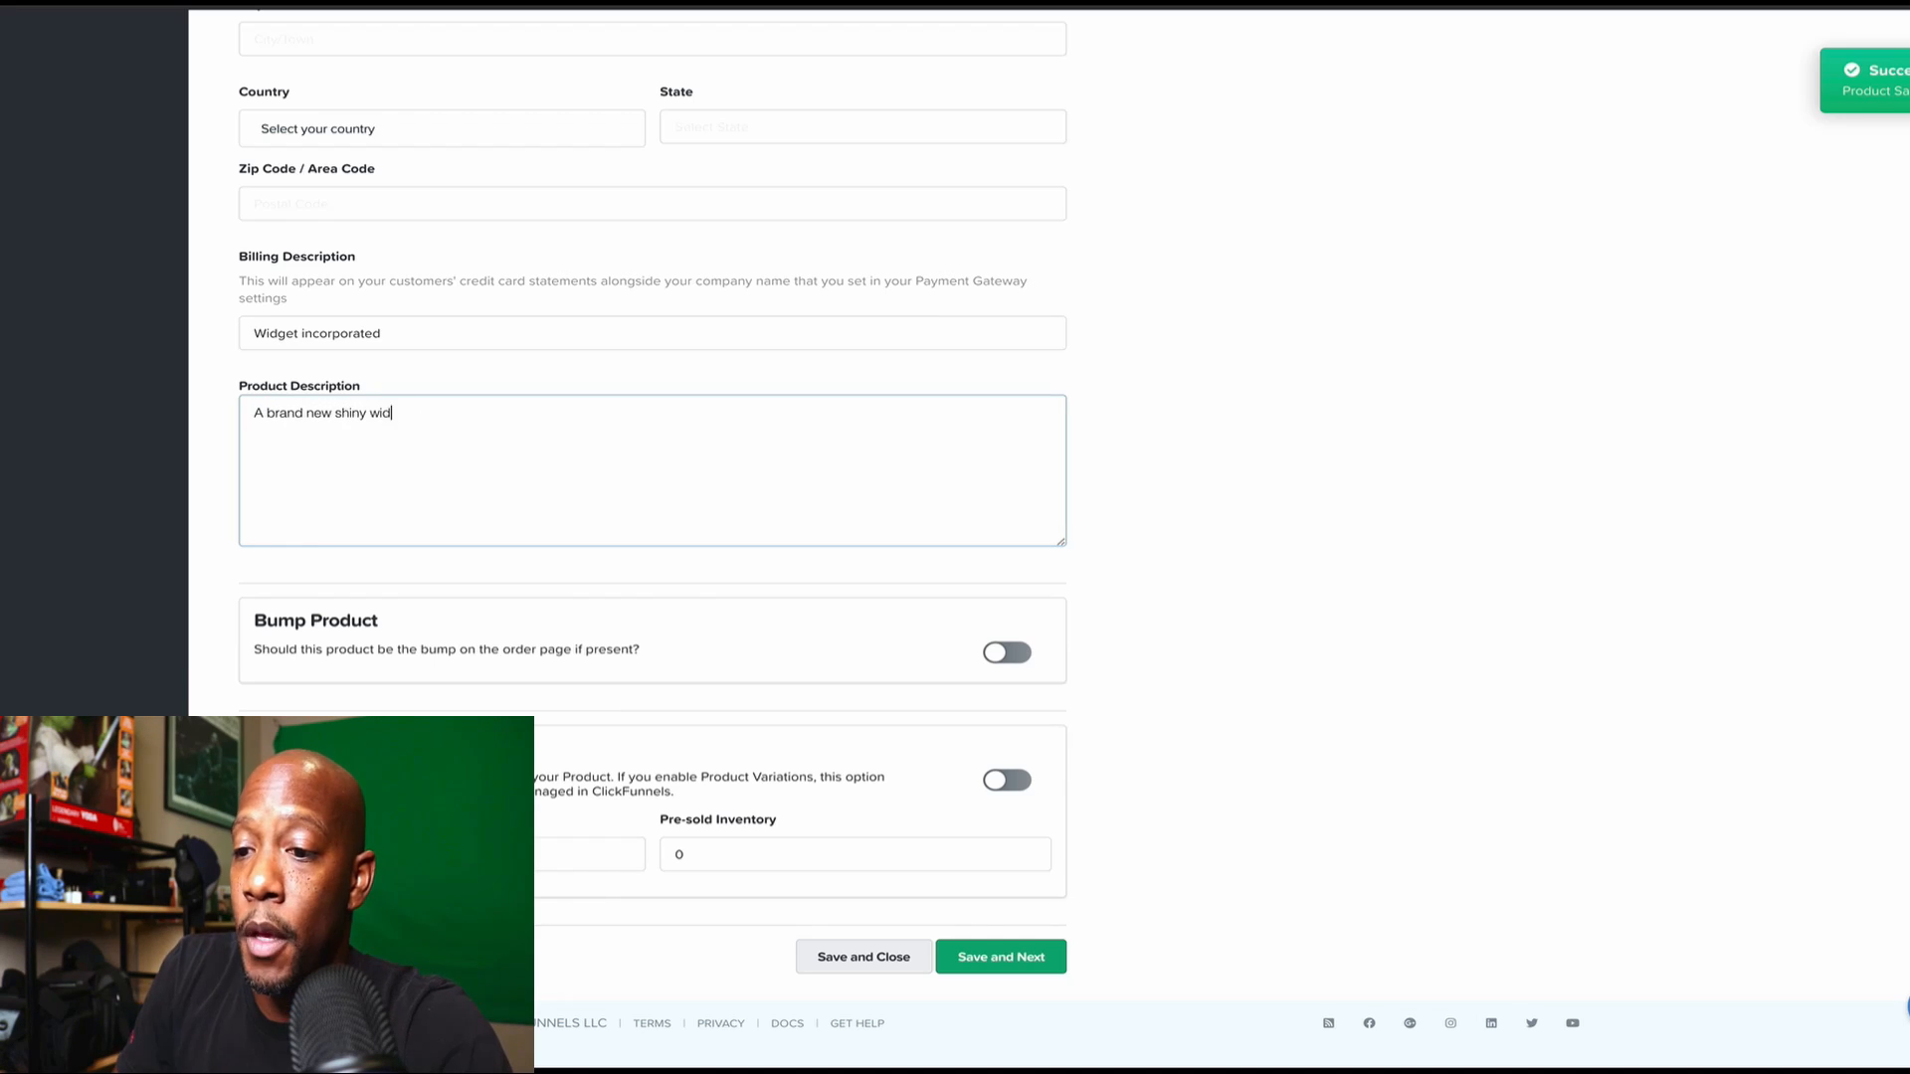
type("et")
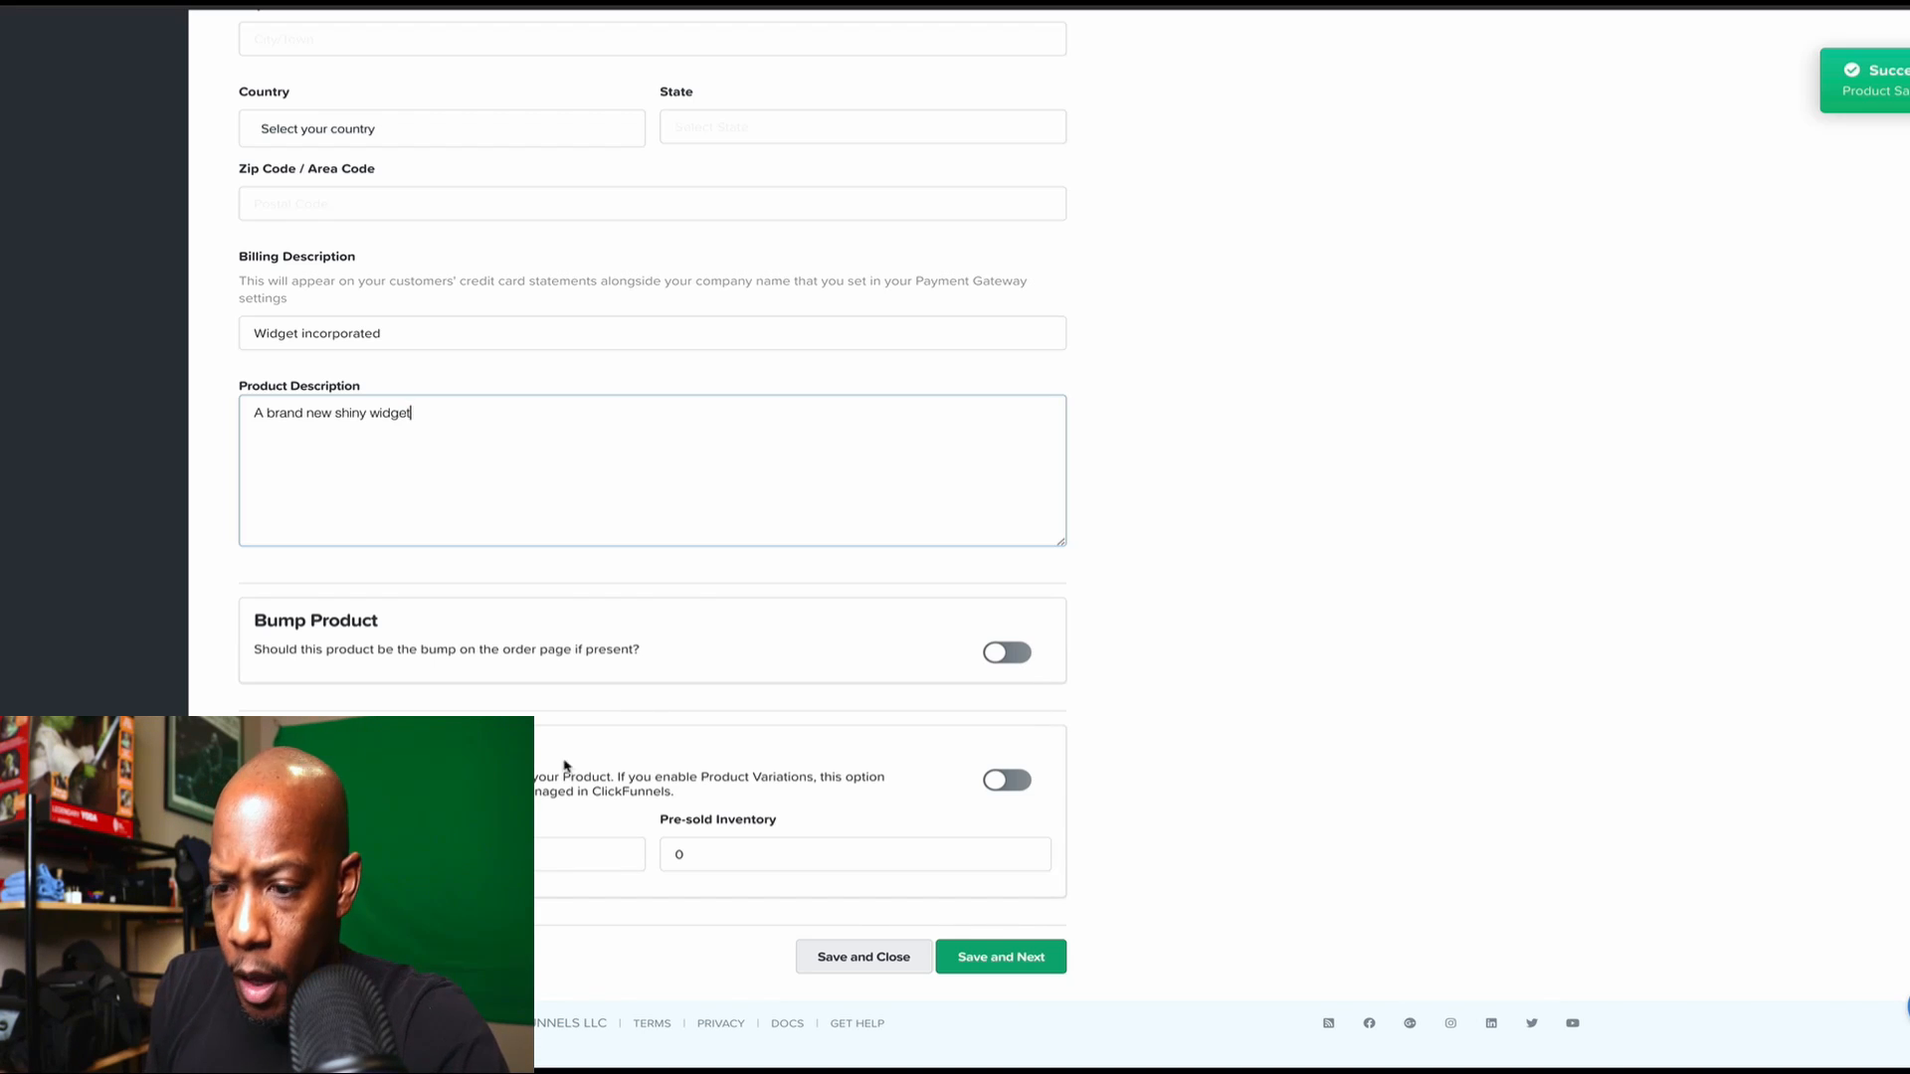
scroll(613, 775, "down", 1)
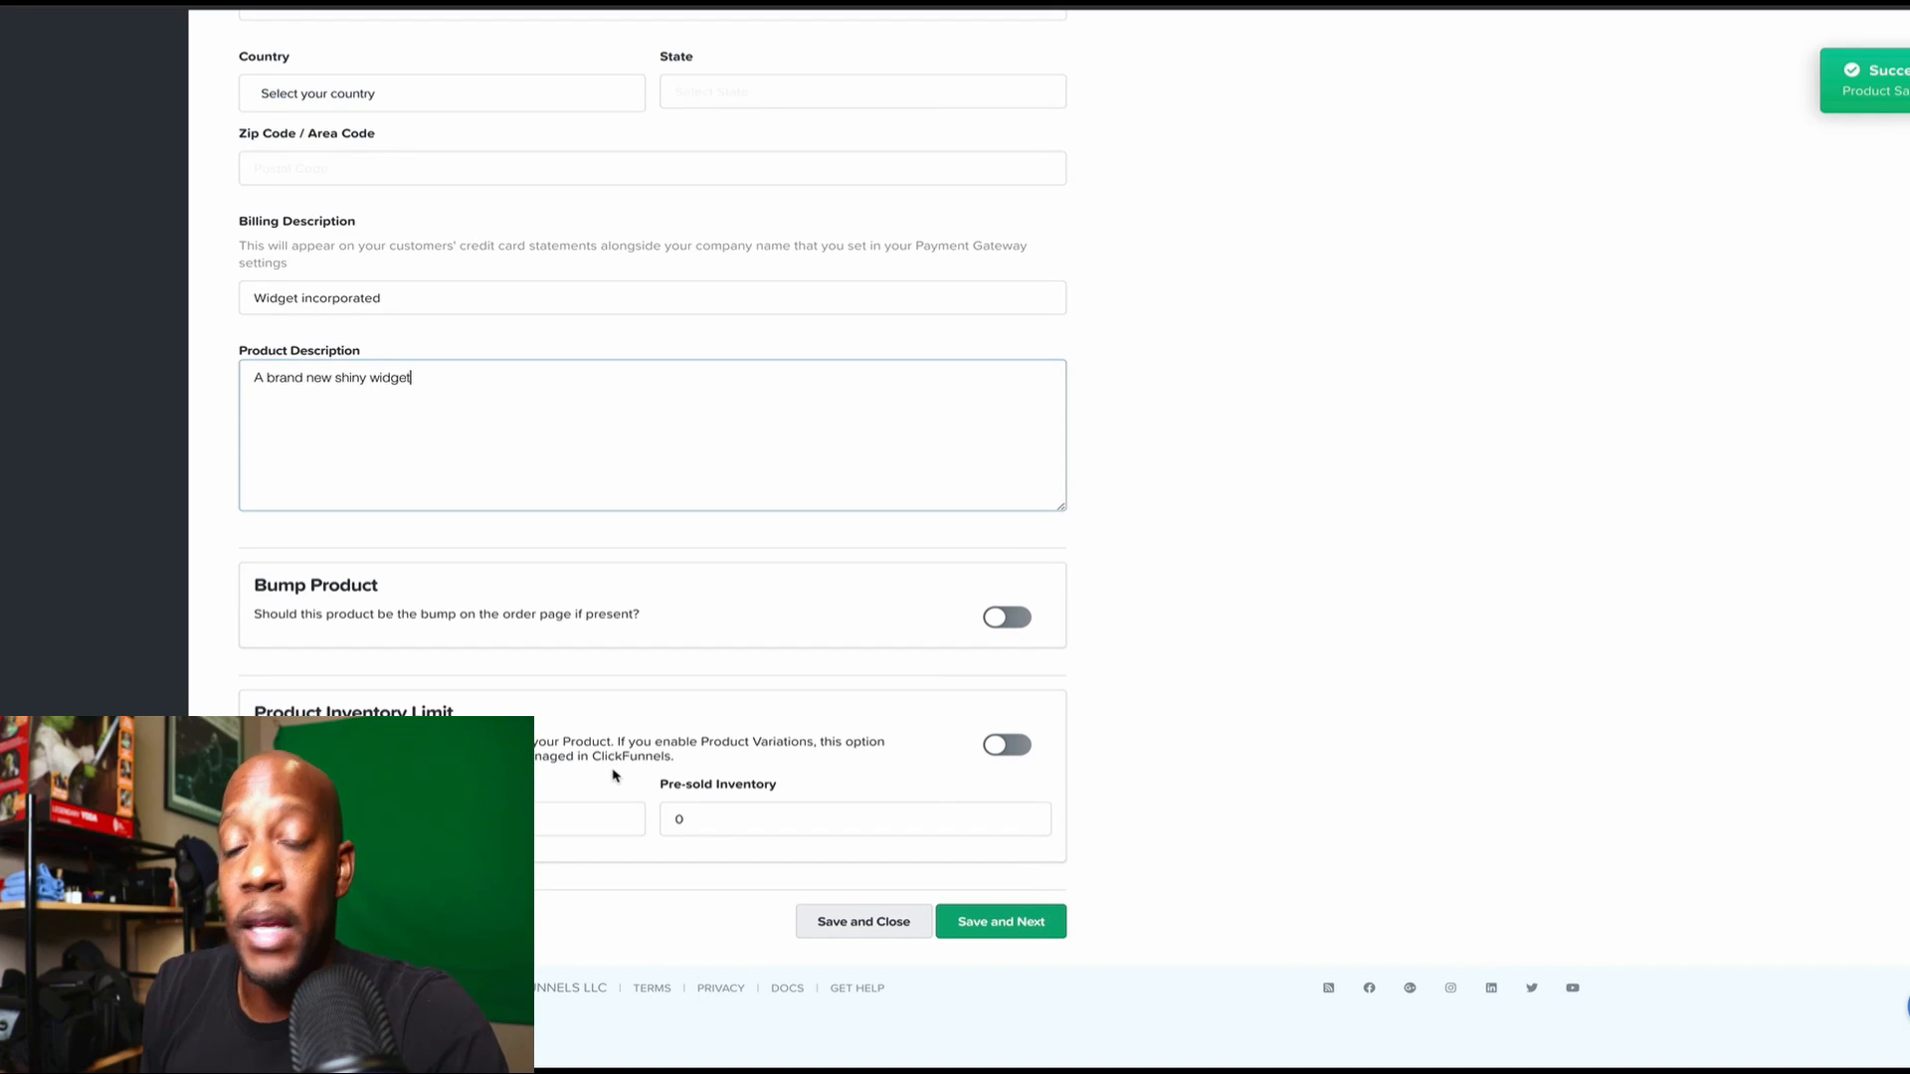
left_click(990, 929)
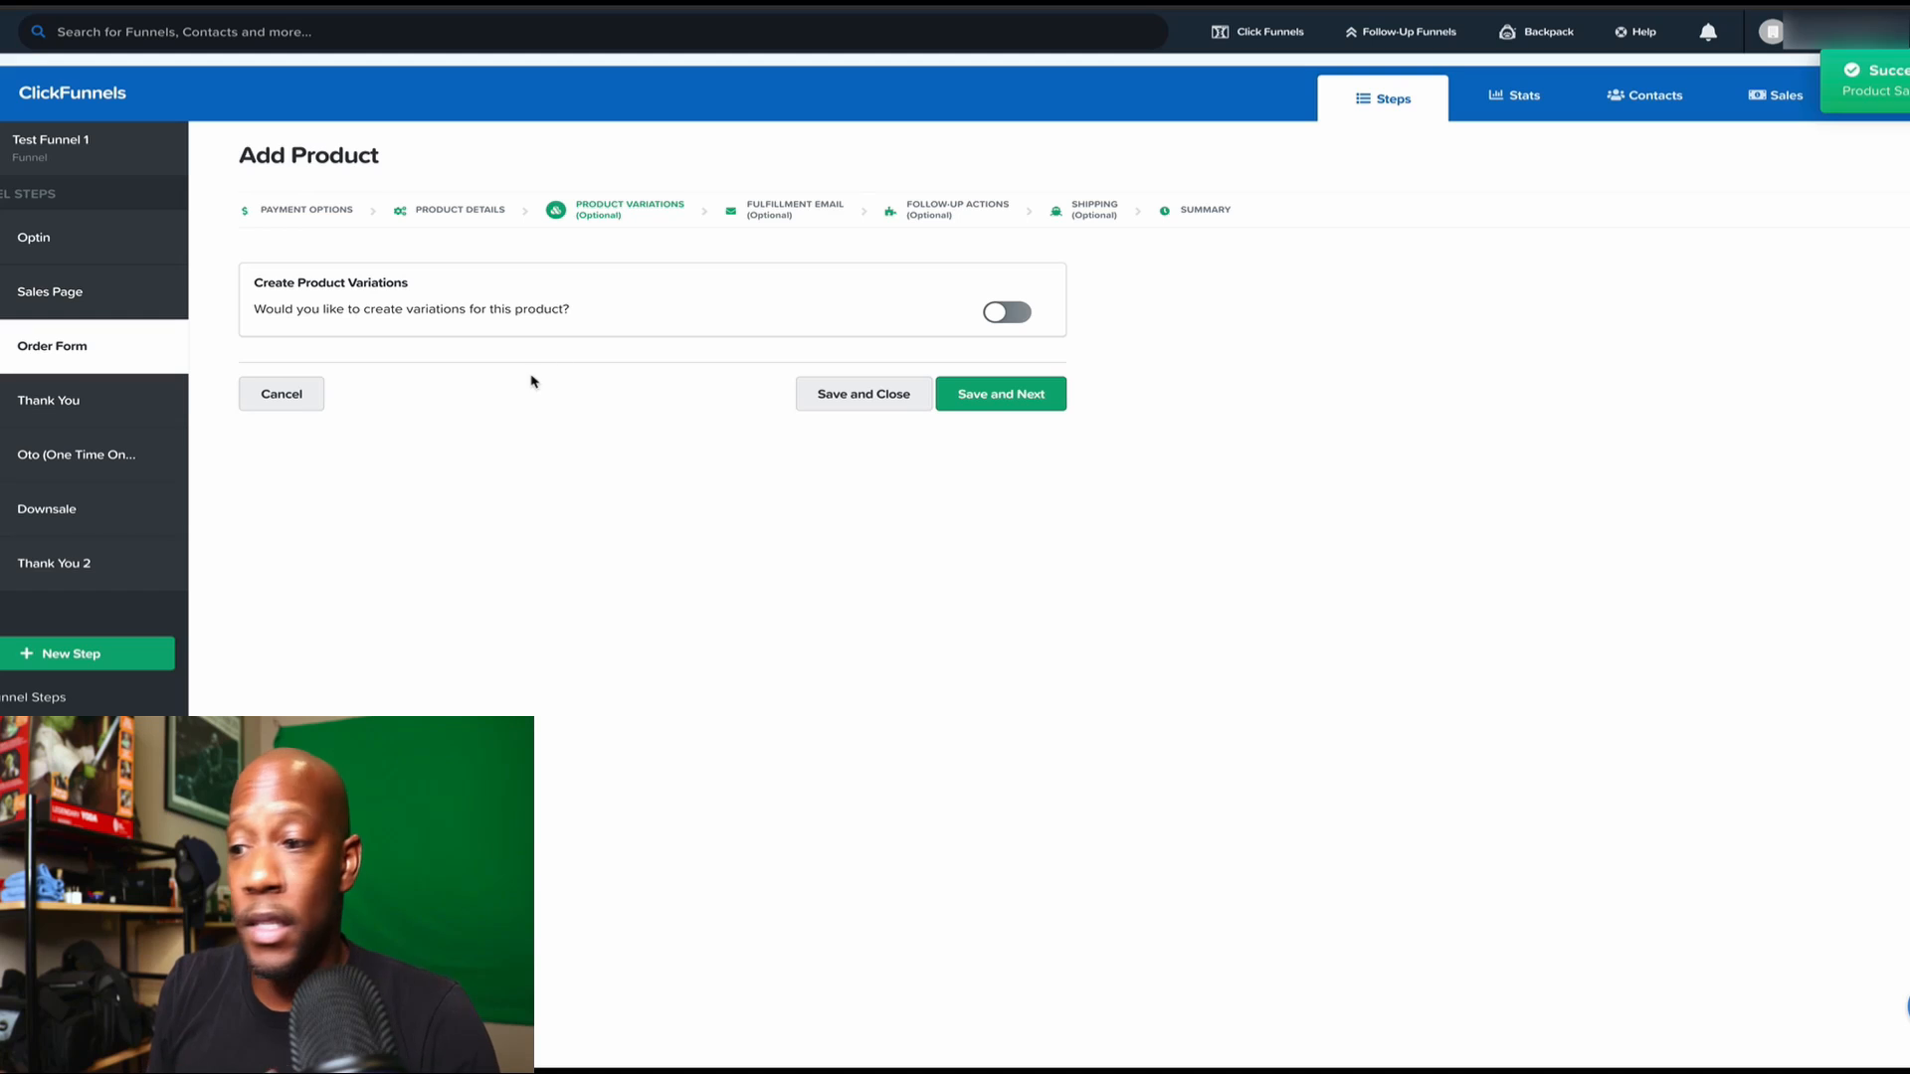
Step: Turn on product variations without defining any attributes and continue to the fulfillment email settings
left_click(1006, 313)
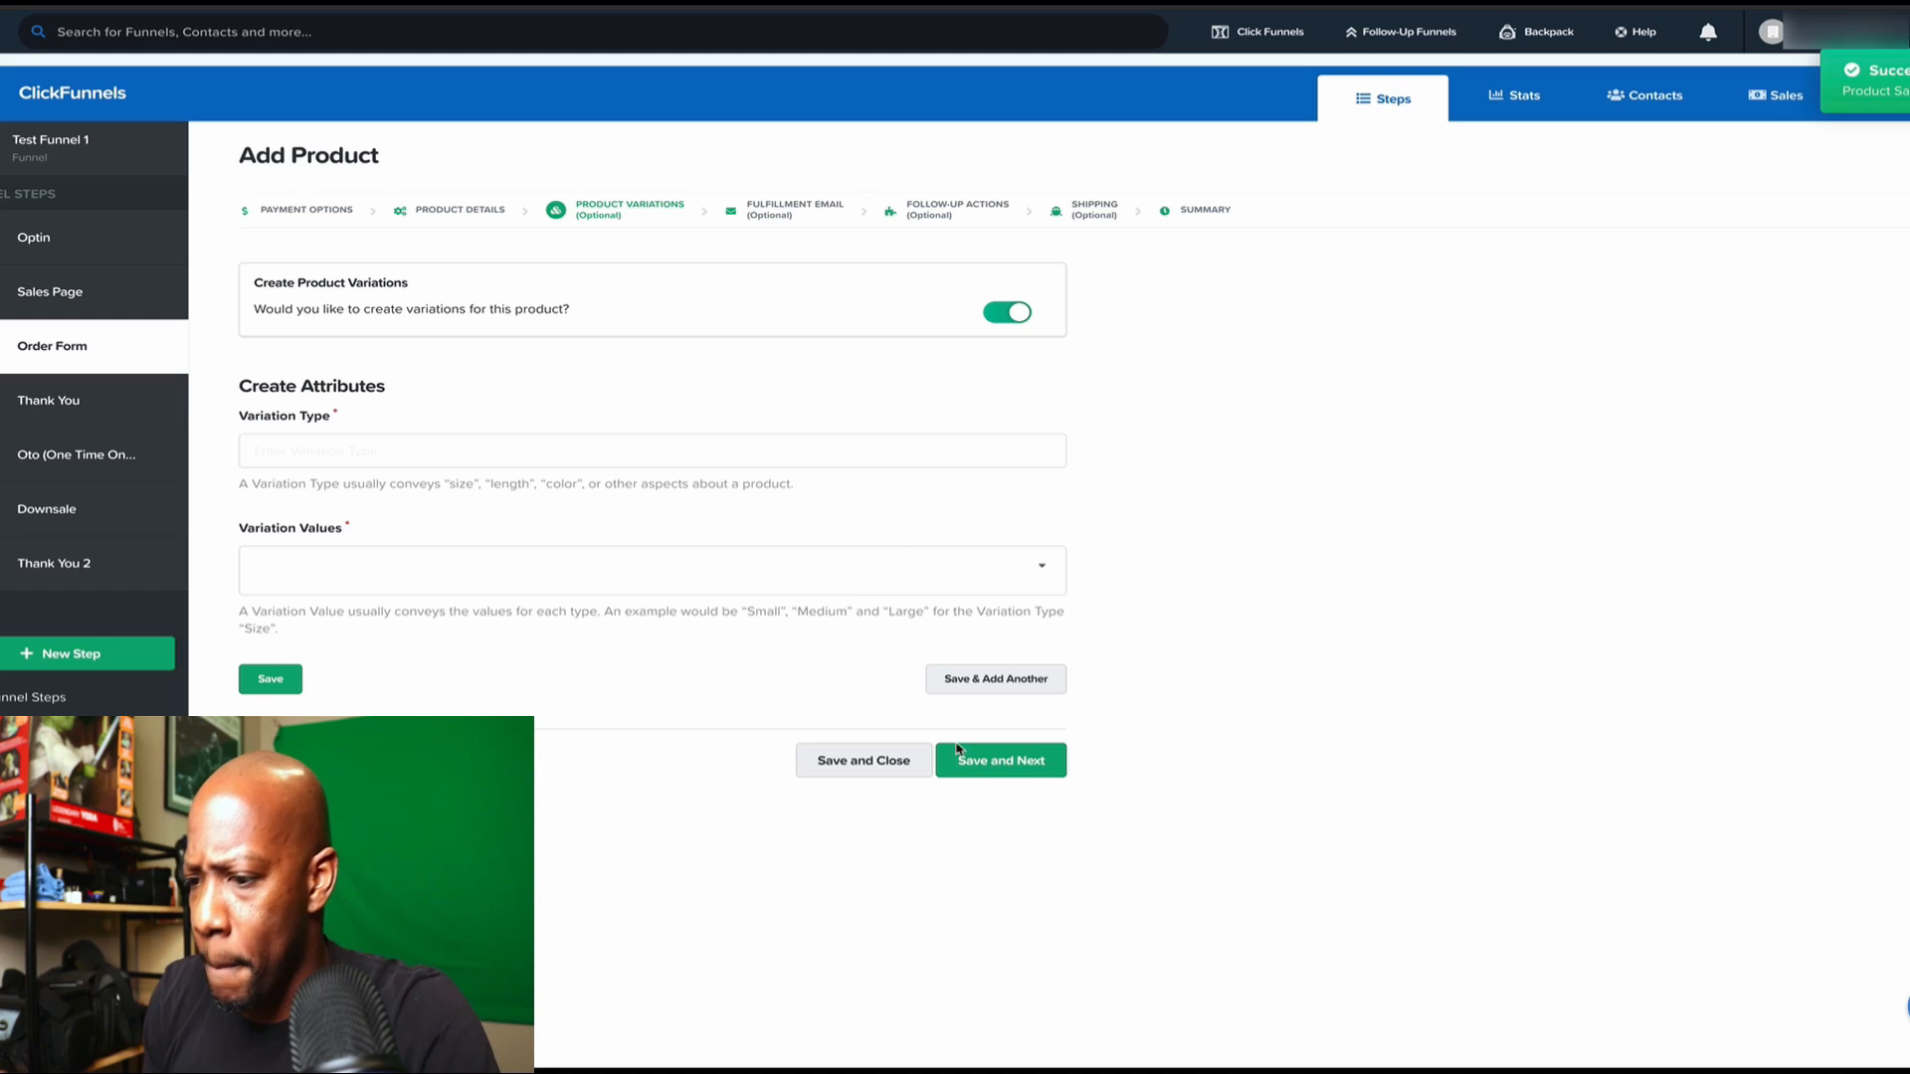
left_click(991, 768)
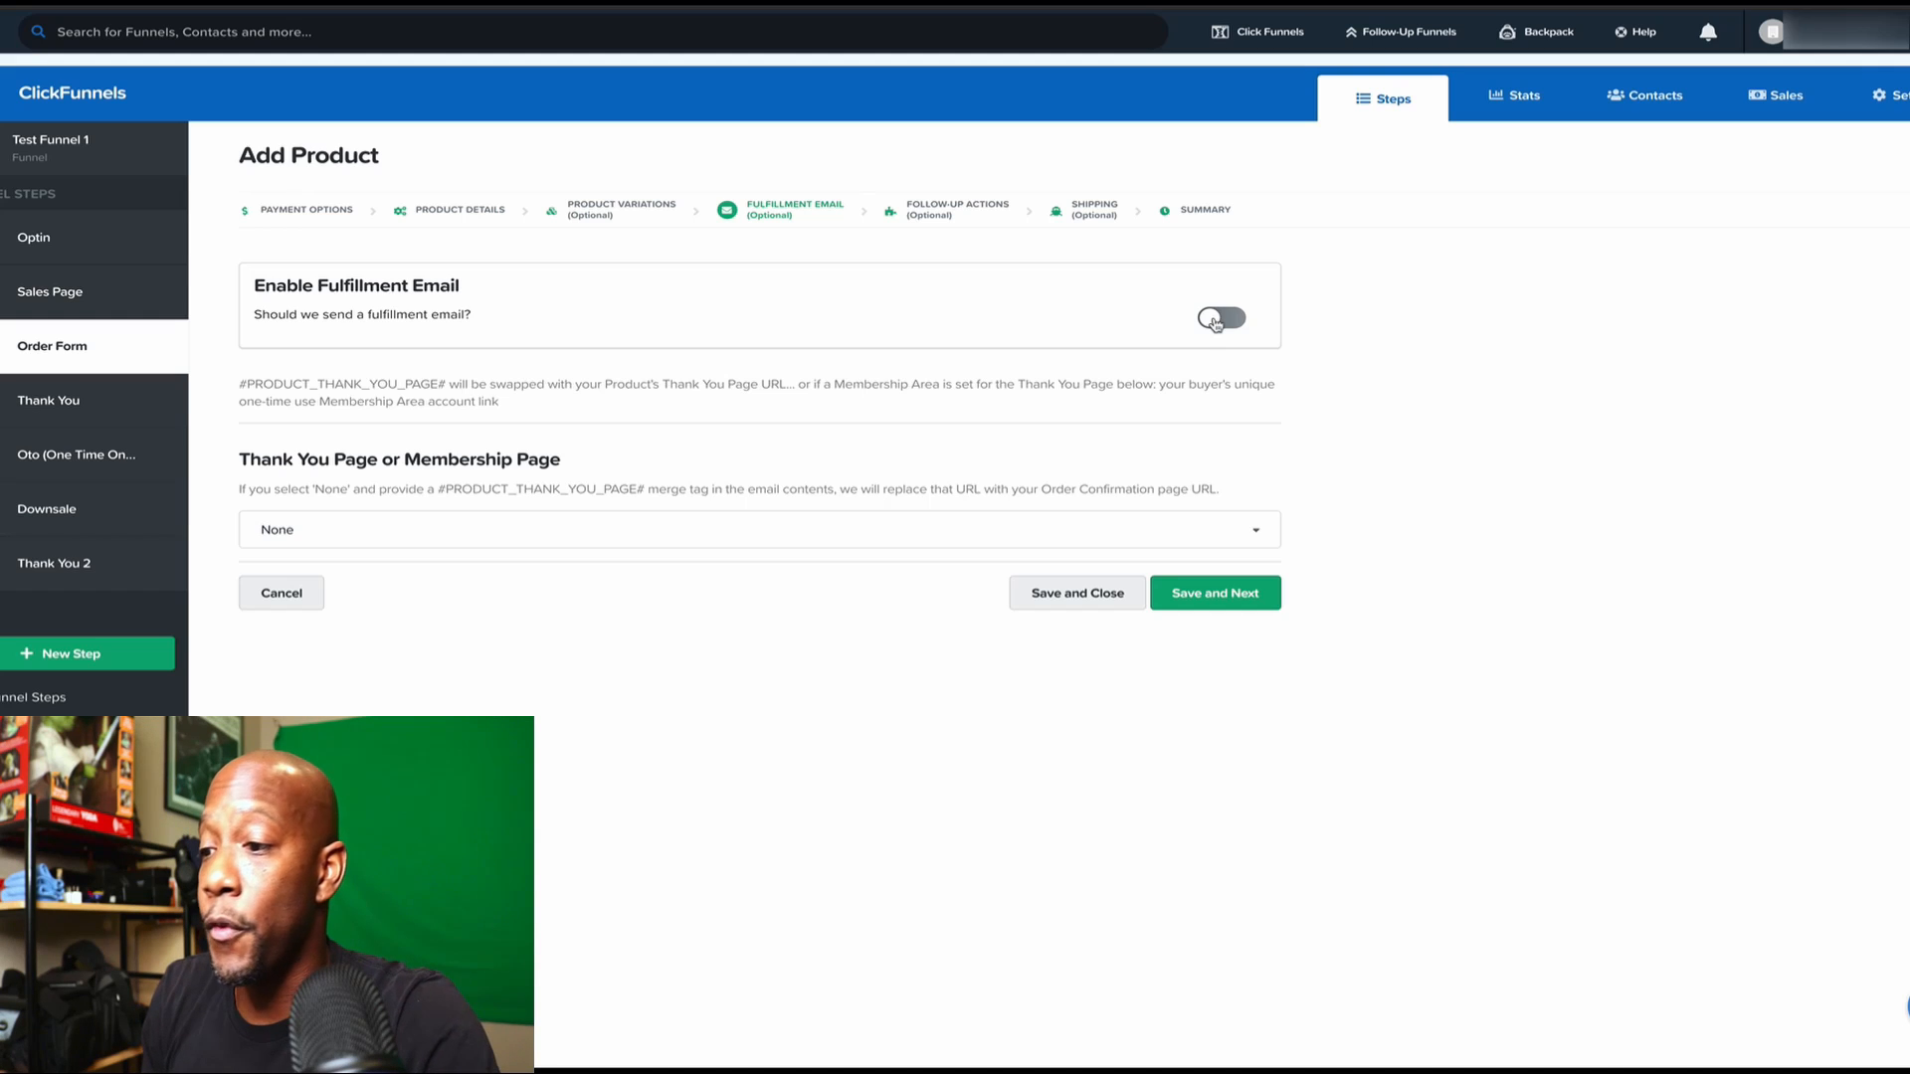
Step: Enable the fulfillment email with None as its thank you or membership page, and try to save it without a subject or message
left_click(1214, 321)
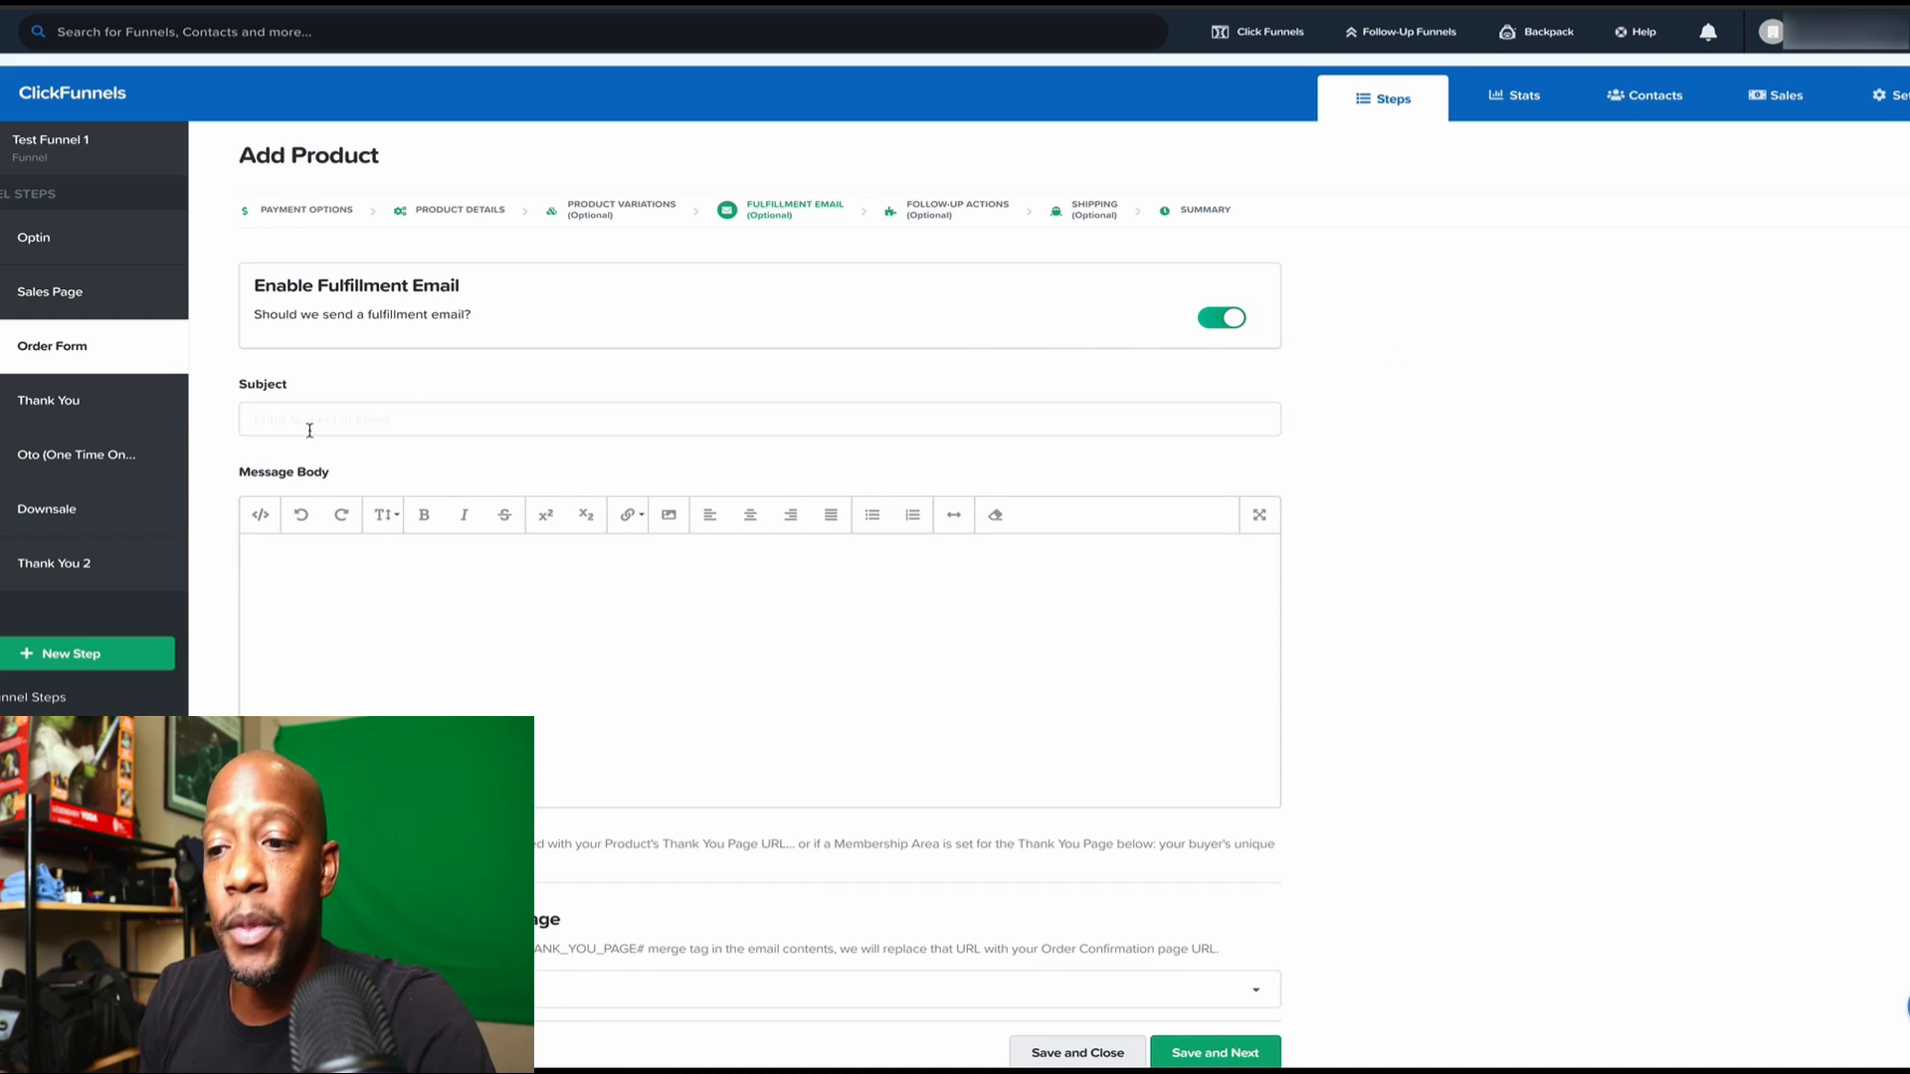
scroll(388, 612, "down", 2)
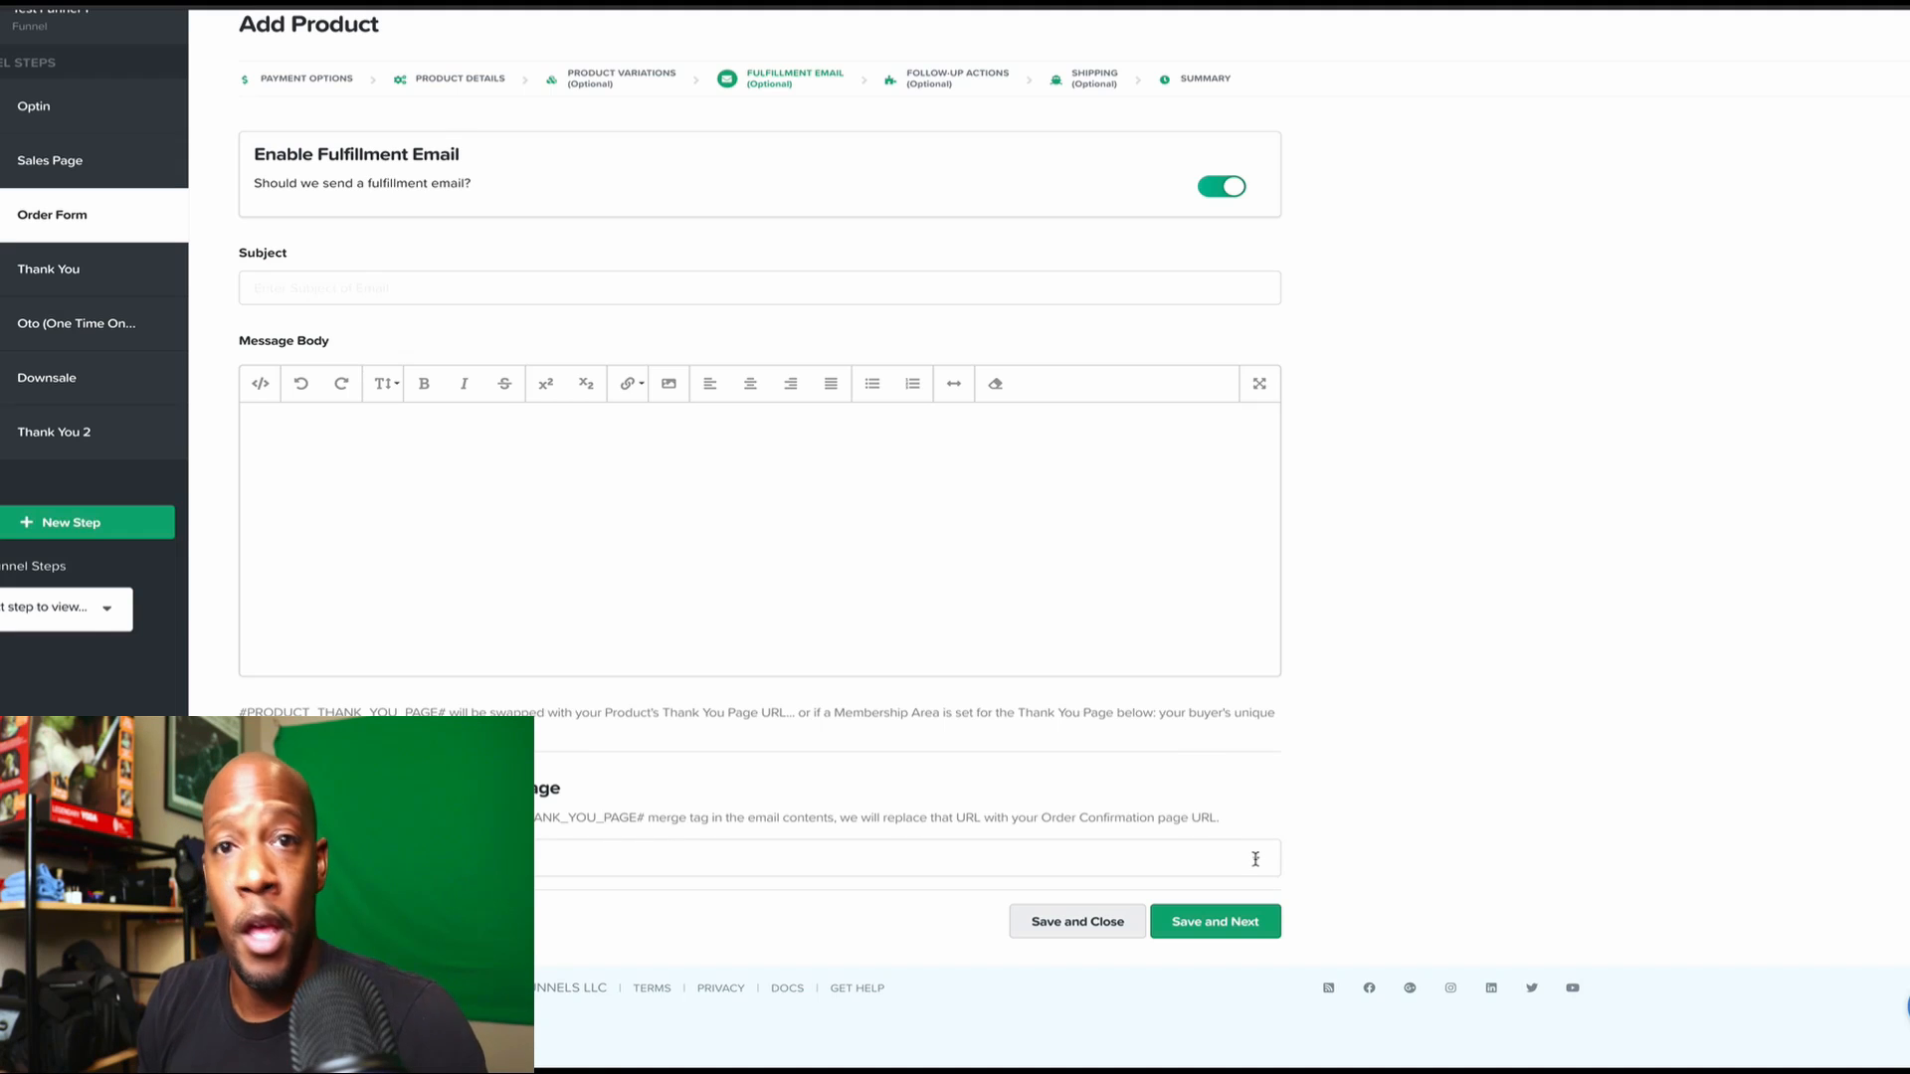
left_click(1255, 859)
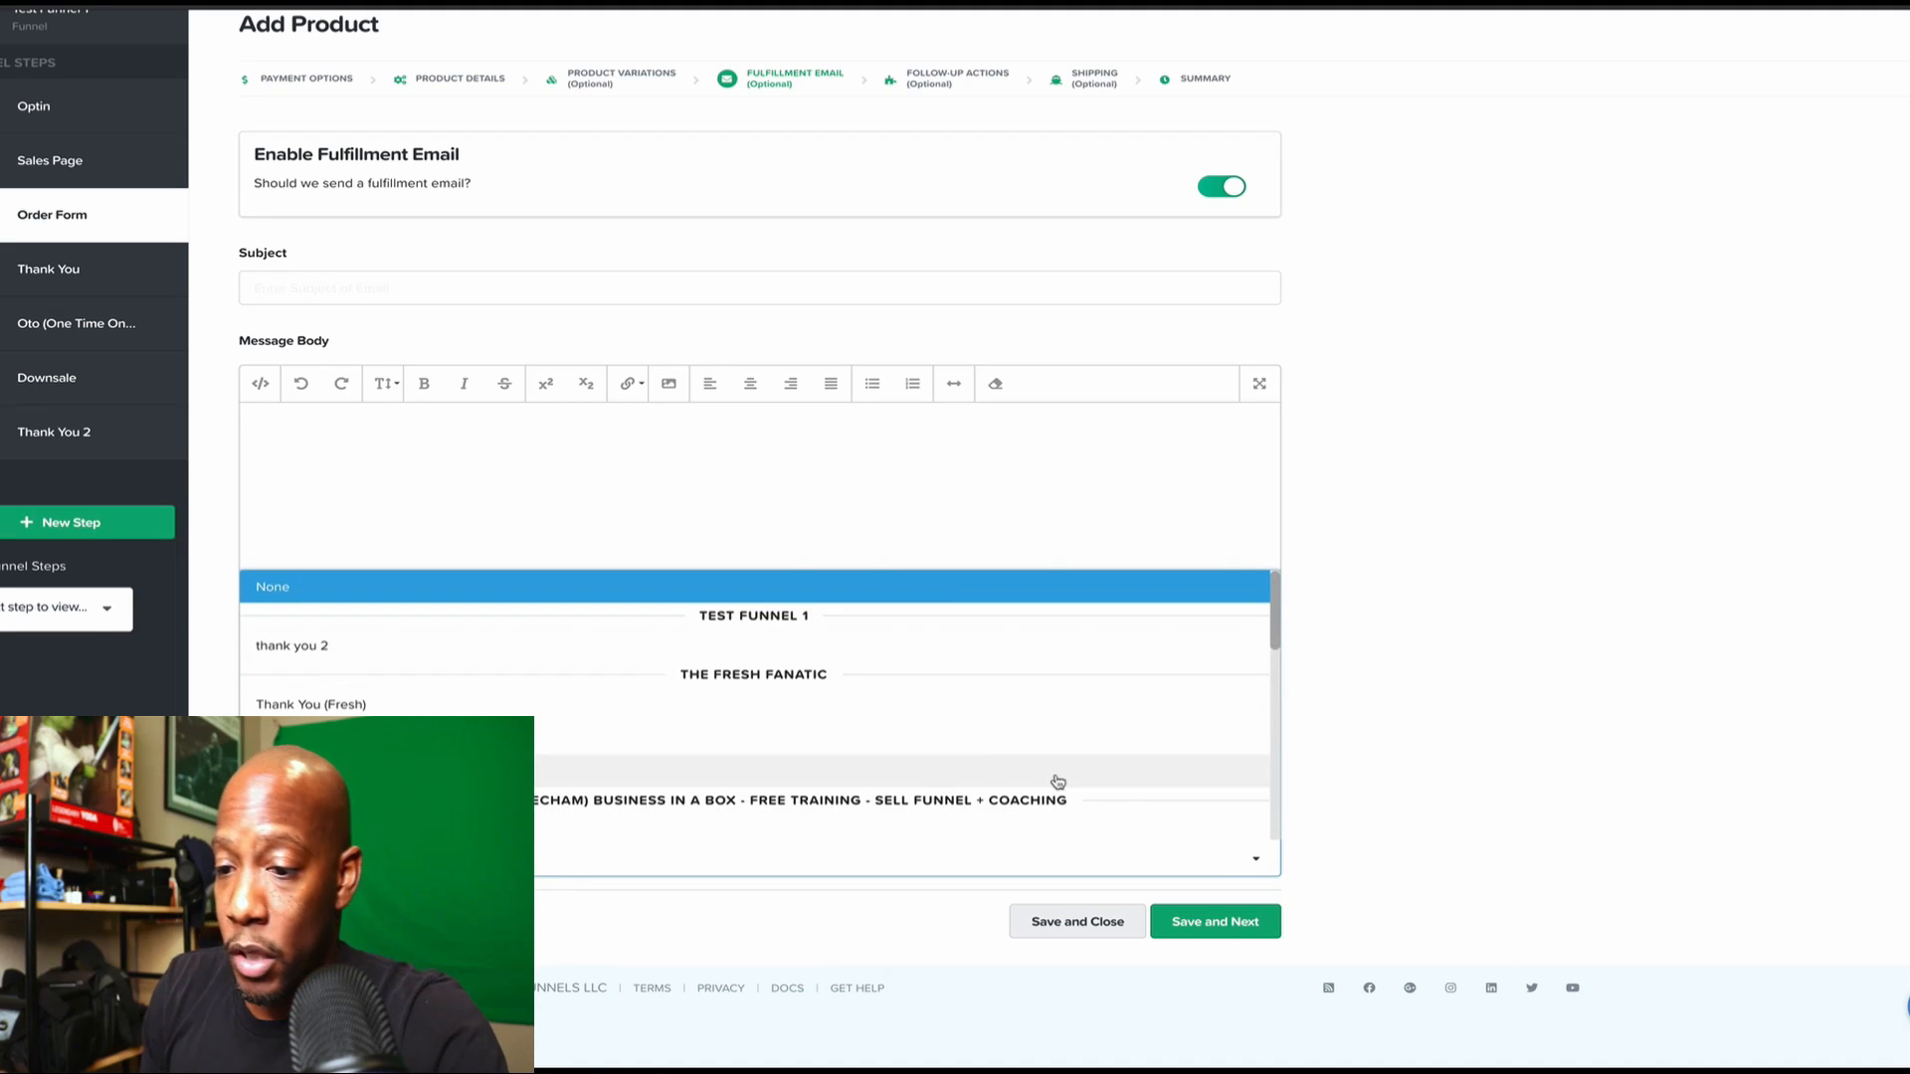
scroll(979, 761, "down", 5)
scroll(980, 760, "up", 10)
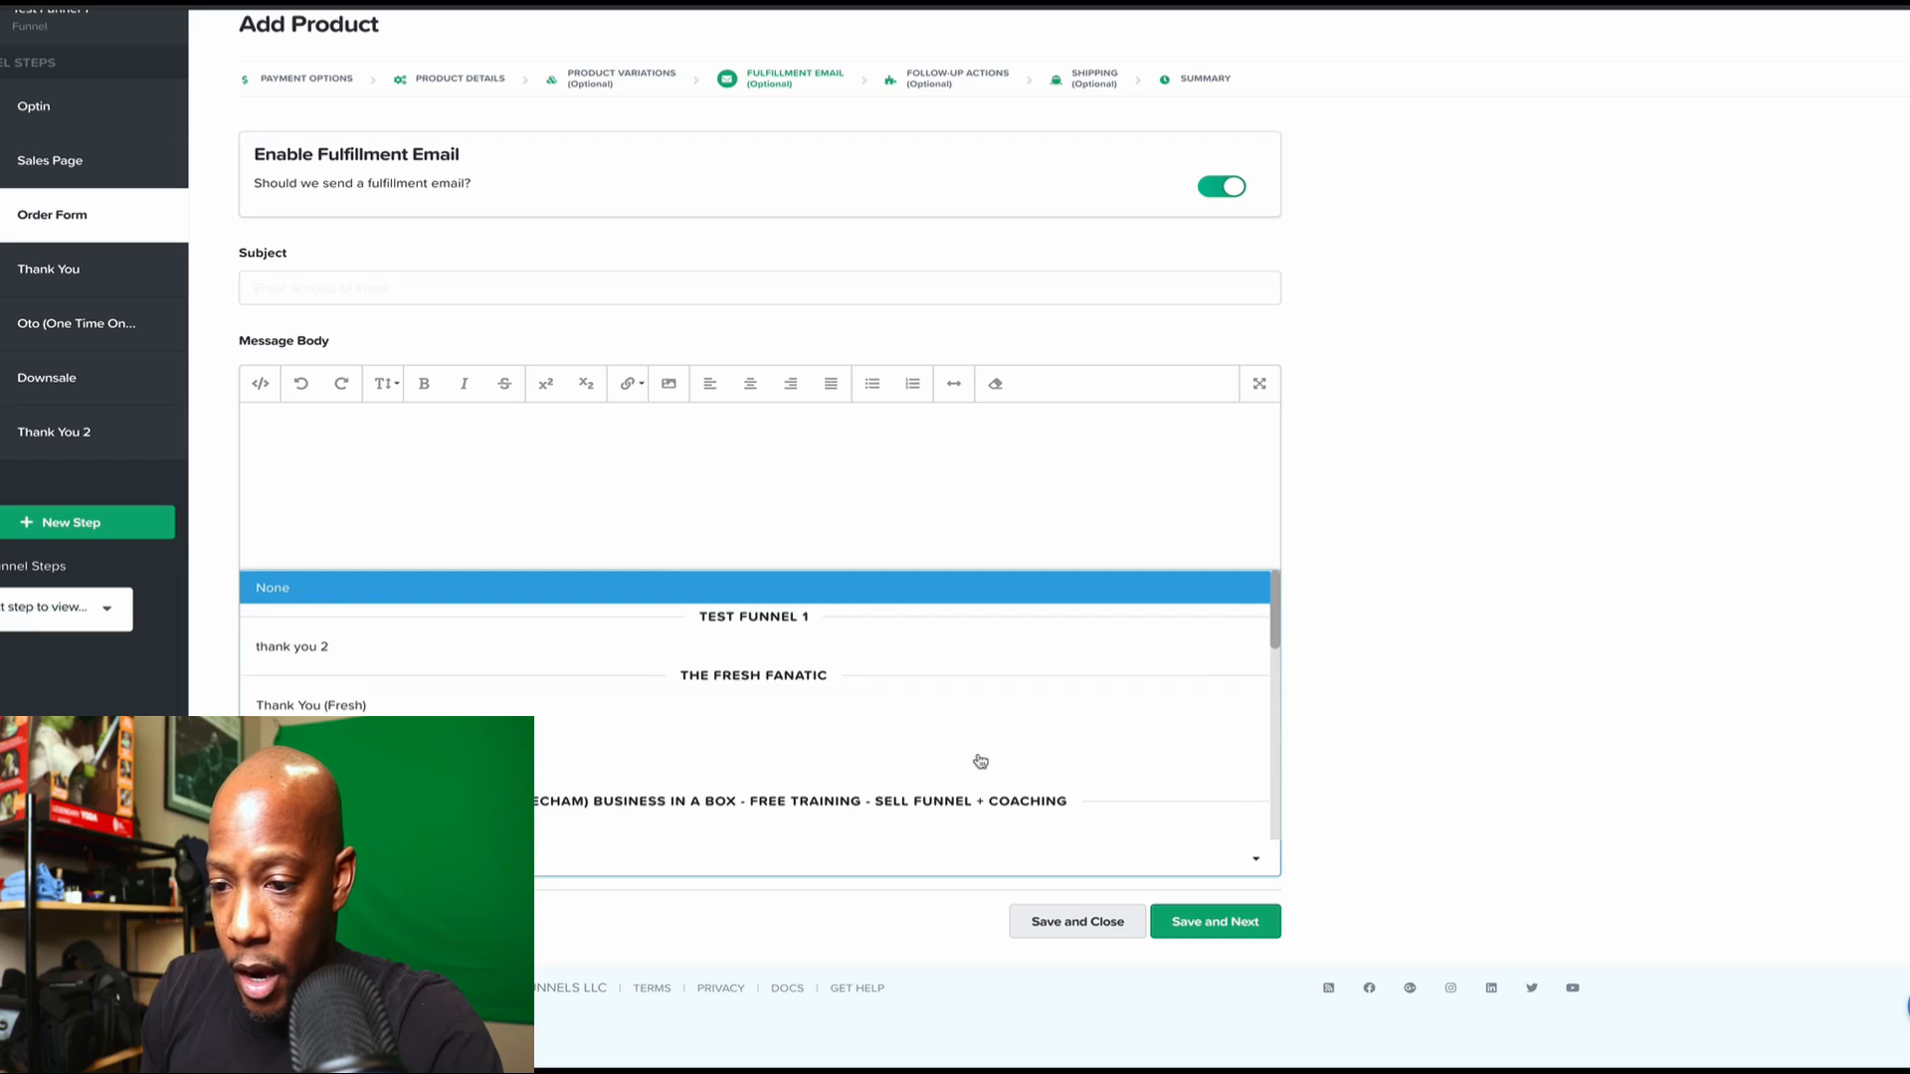
left_click(1366, 697)
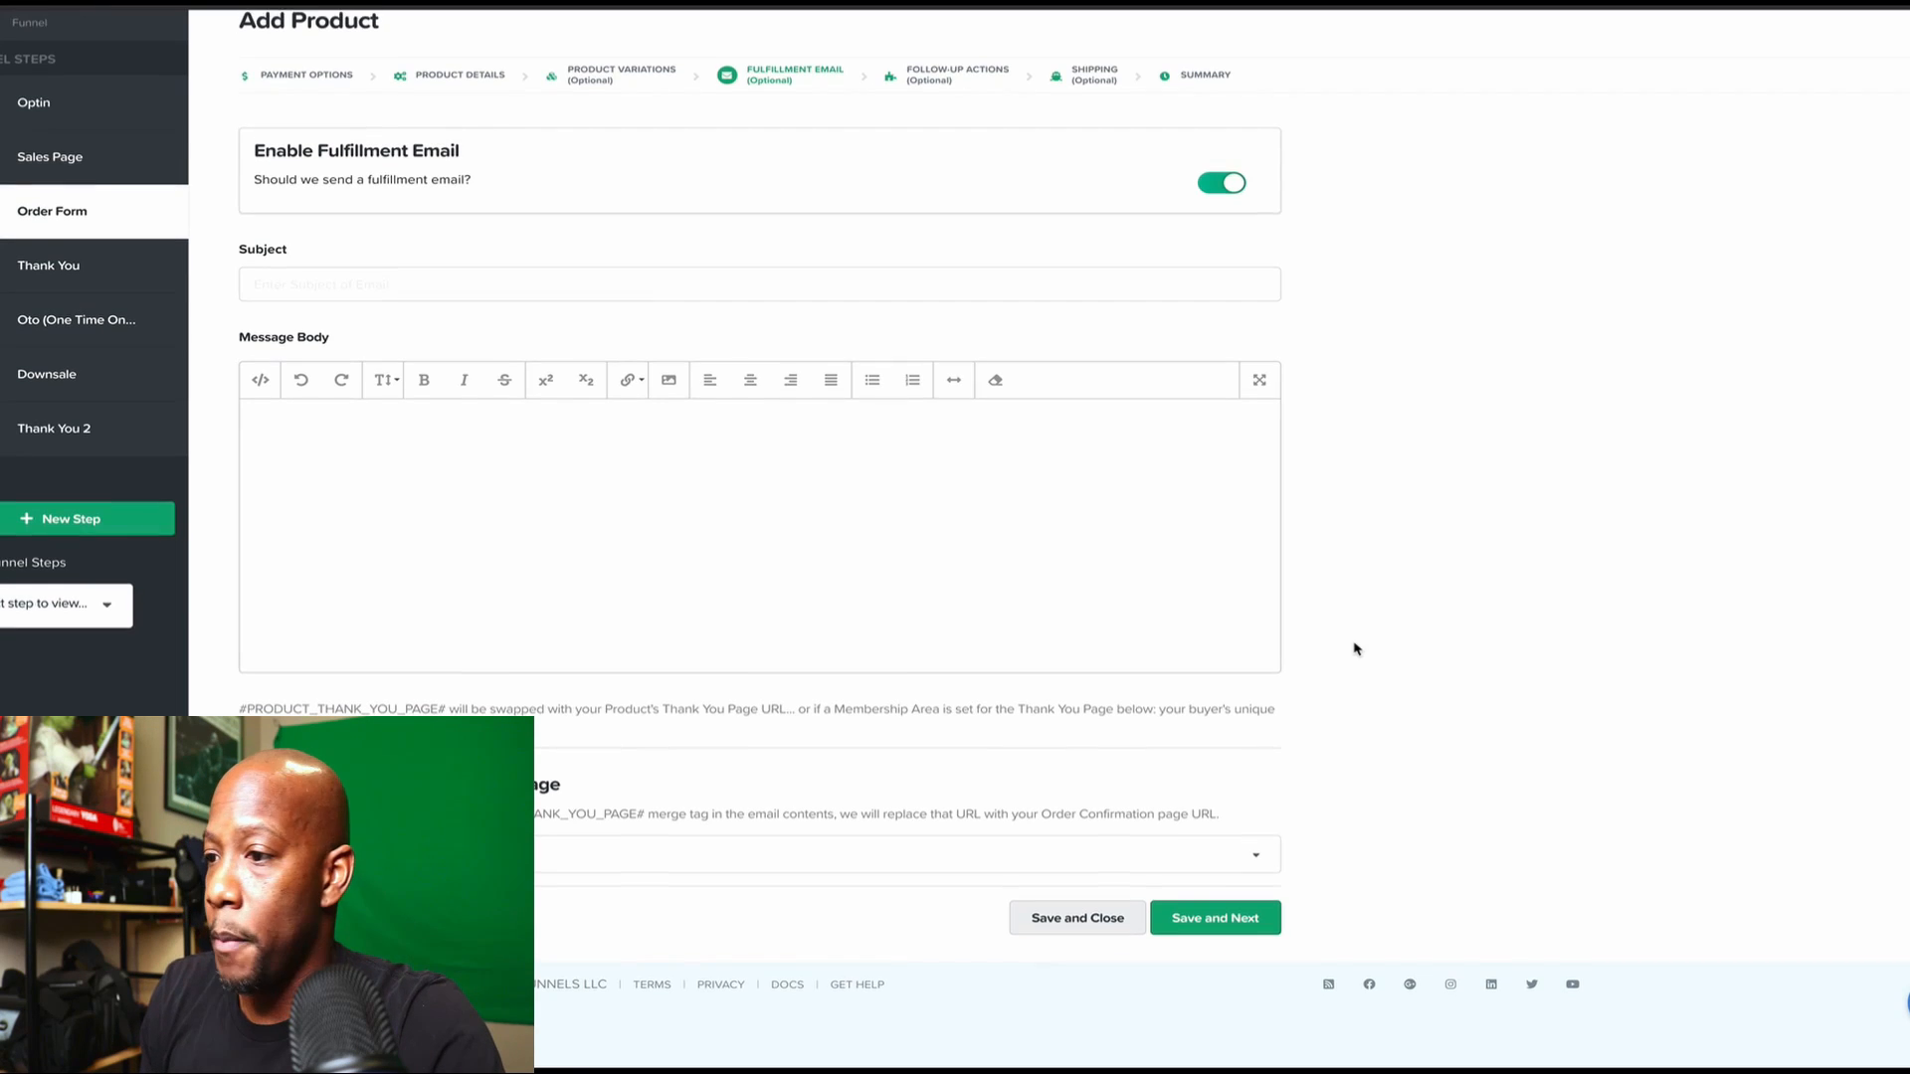
left_click(1203, 920)
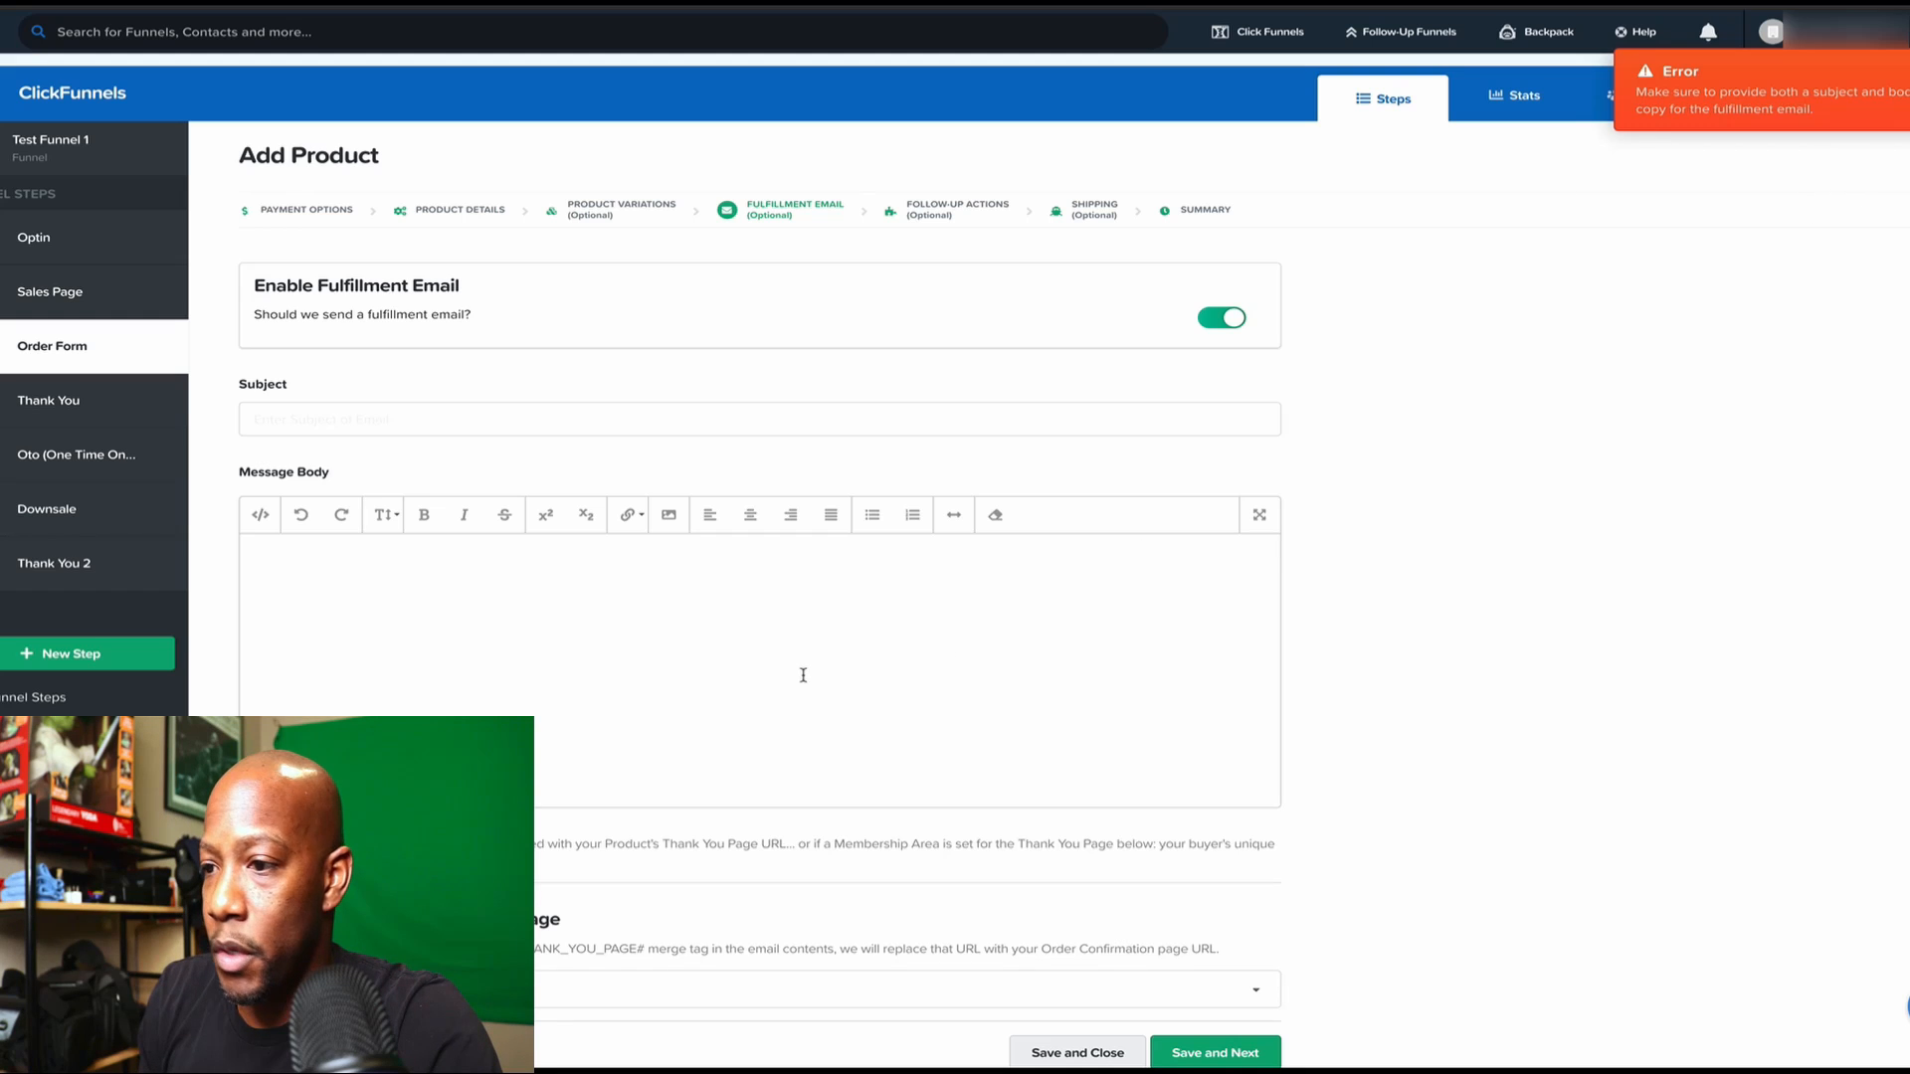
Step: Give the fulfillment email the subject "test email" and the message "thank you for you purchase", and save it
left_click(333, 425)
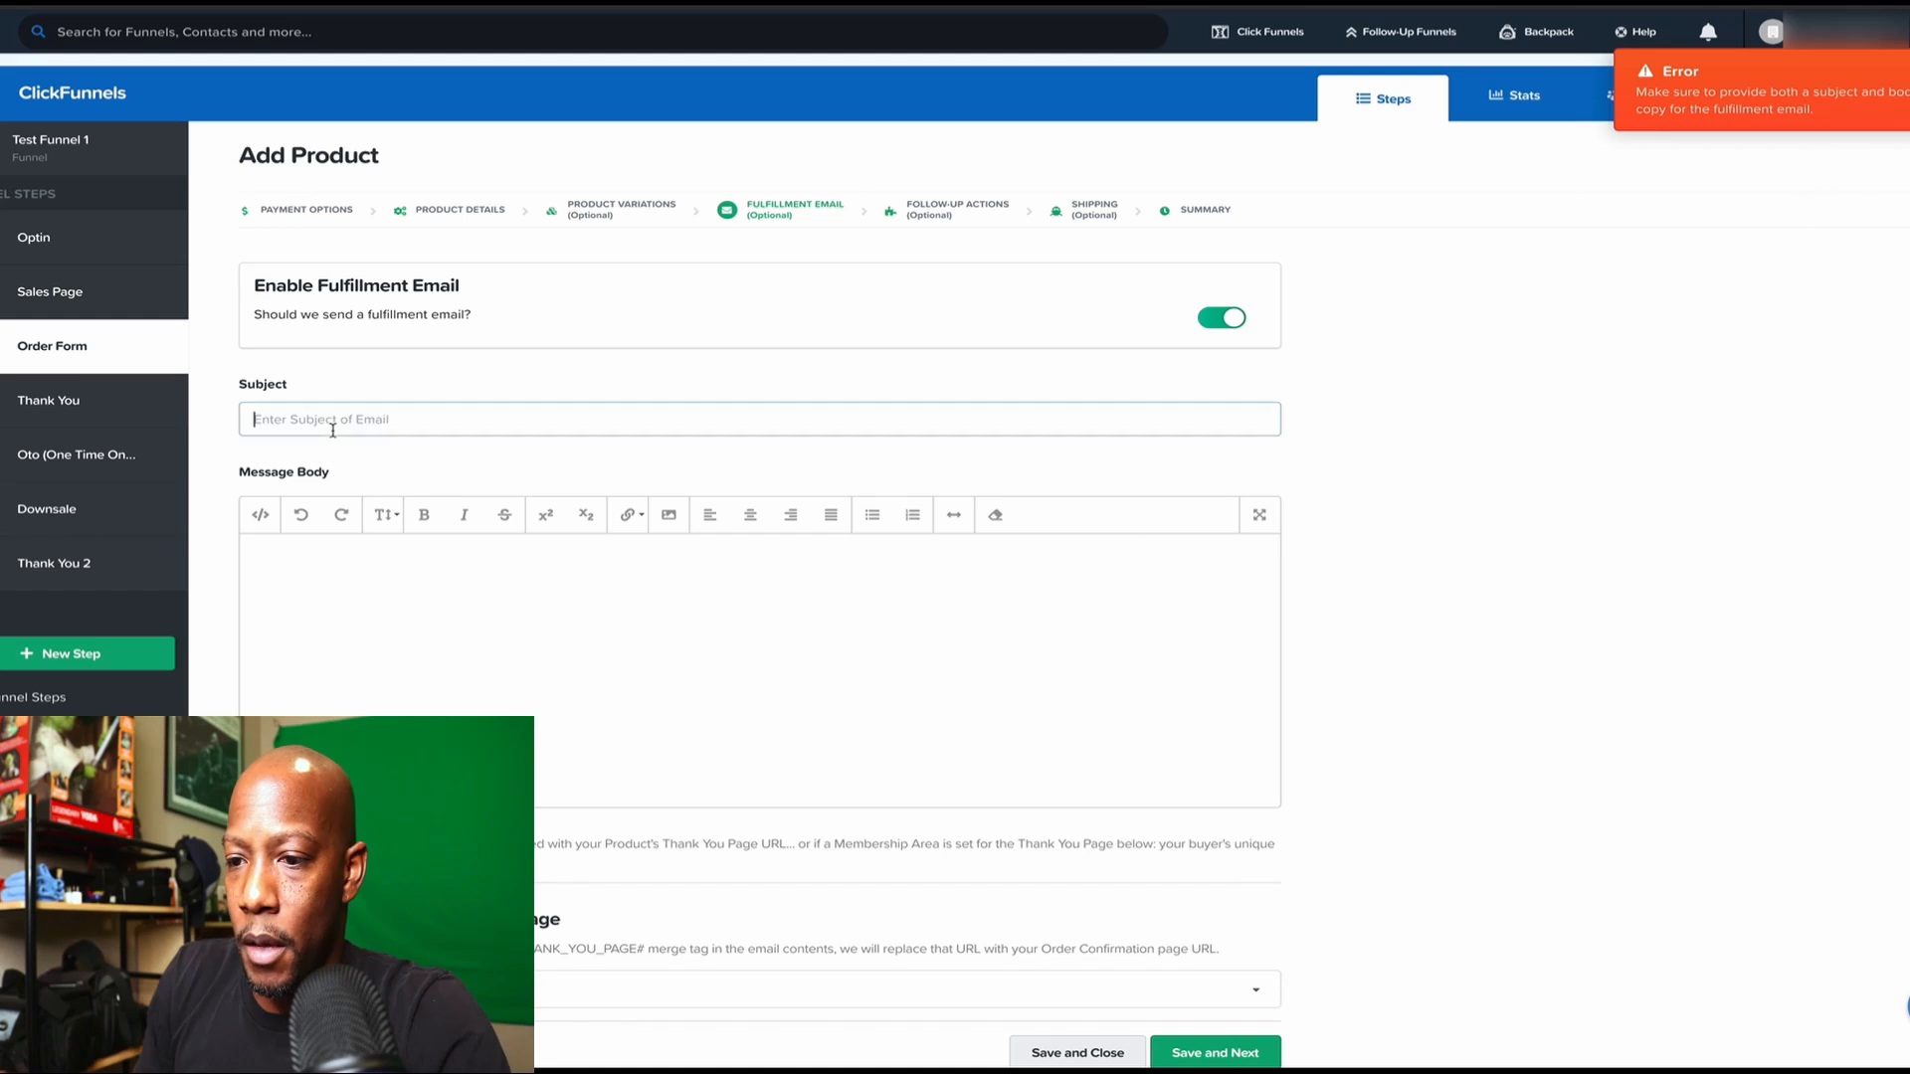
type("te")
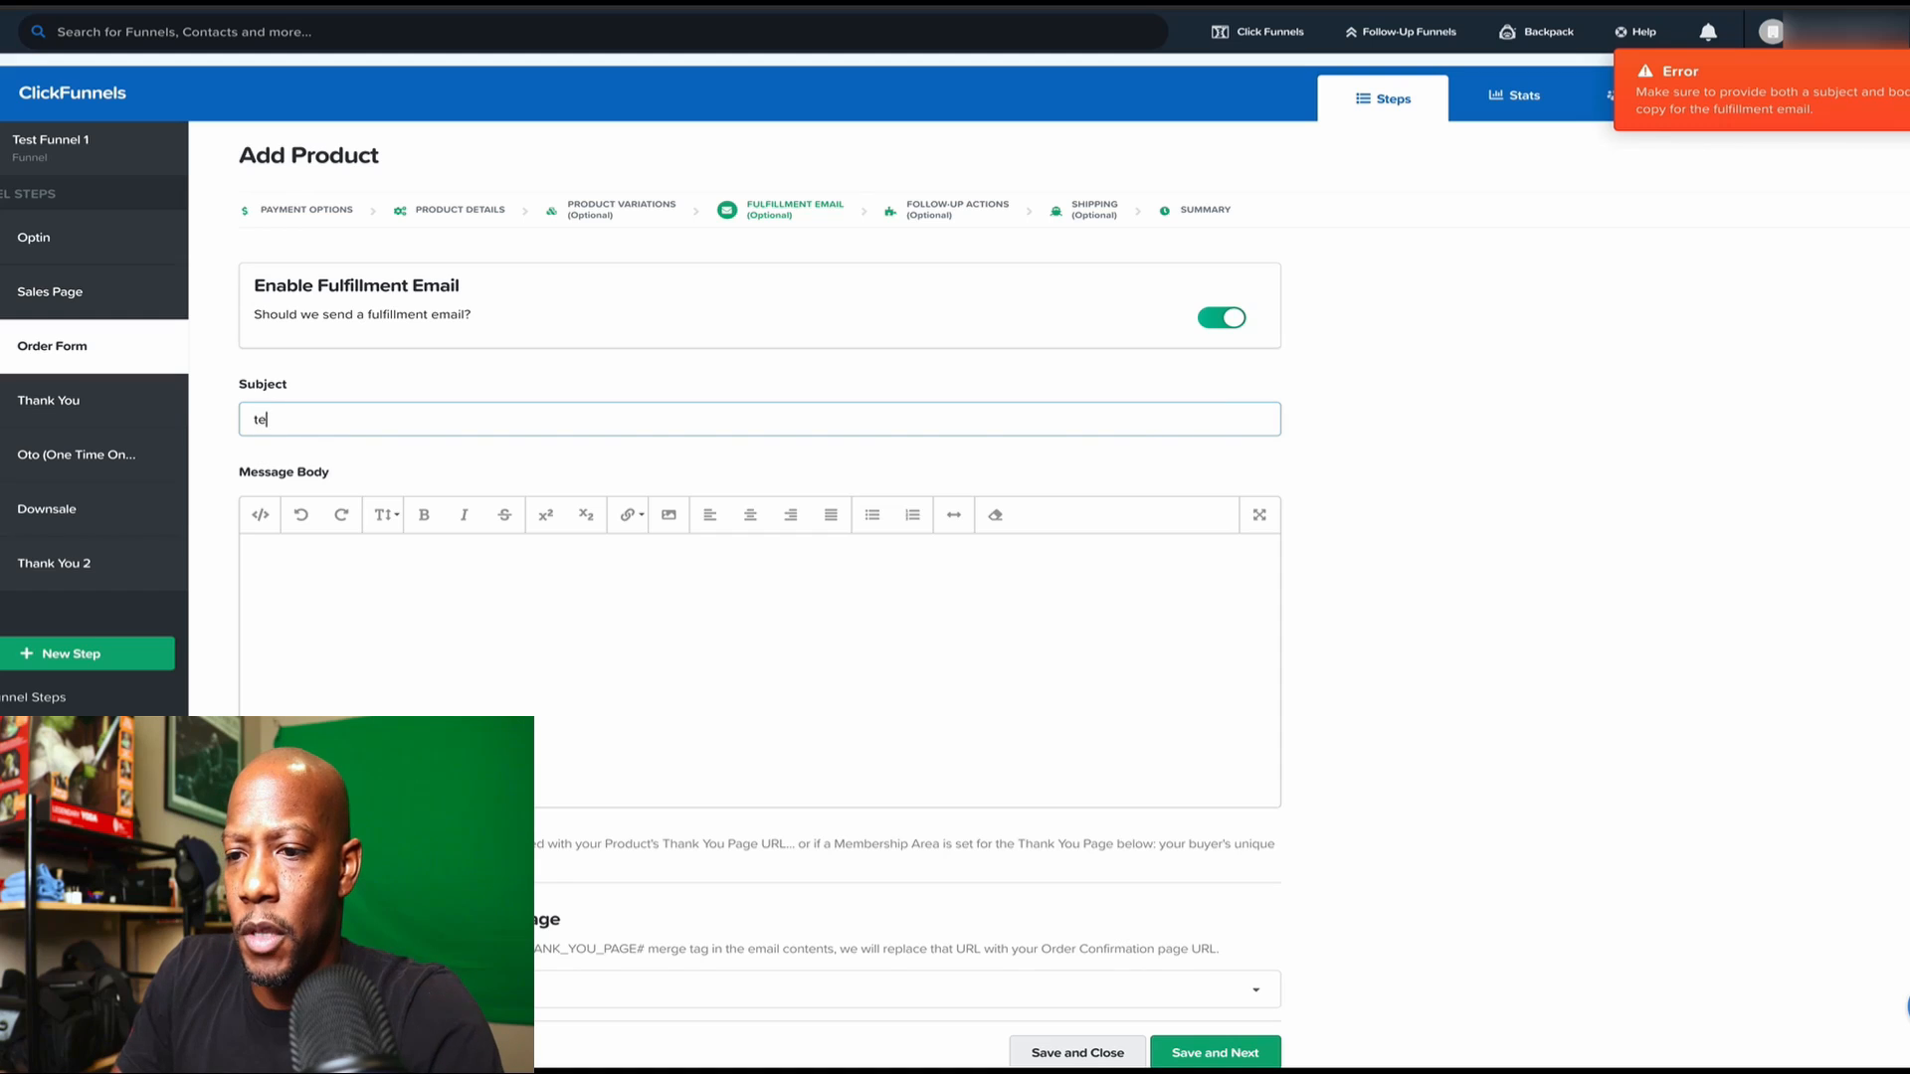
type("st email")
left_click(260, 614)
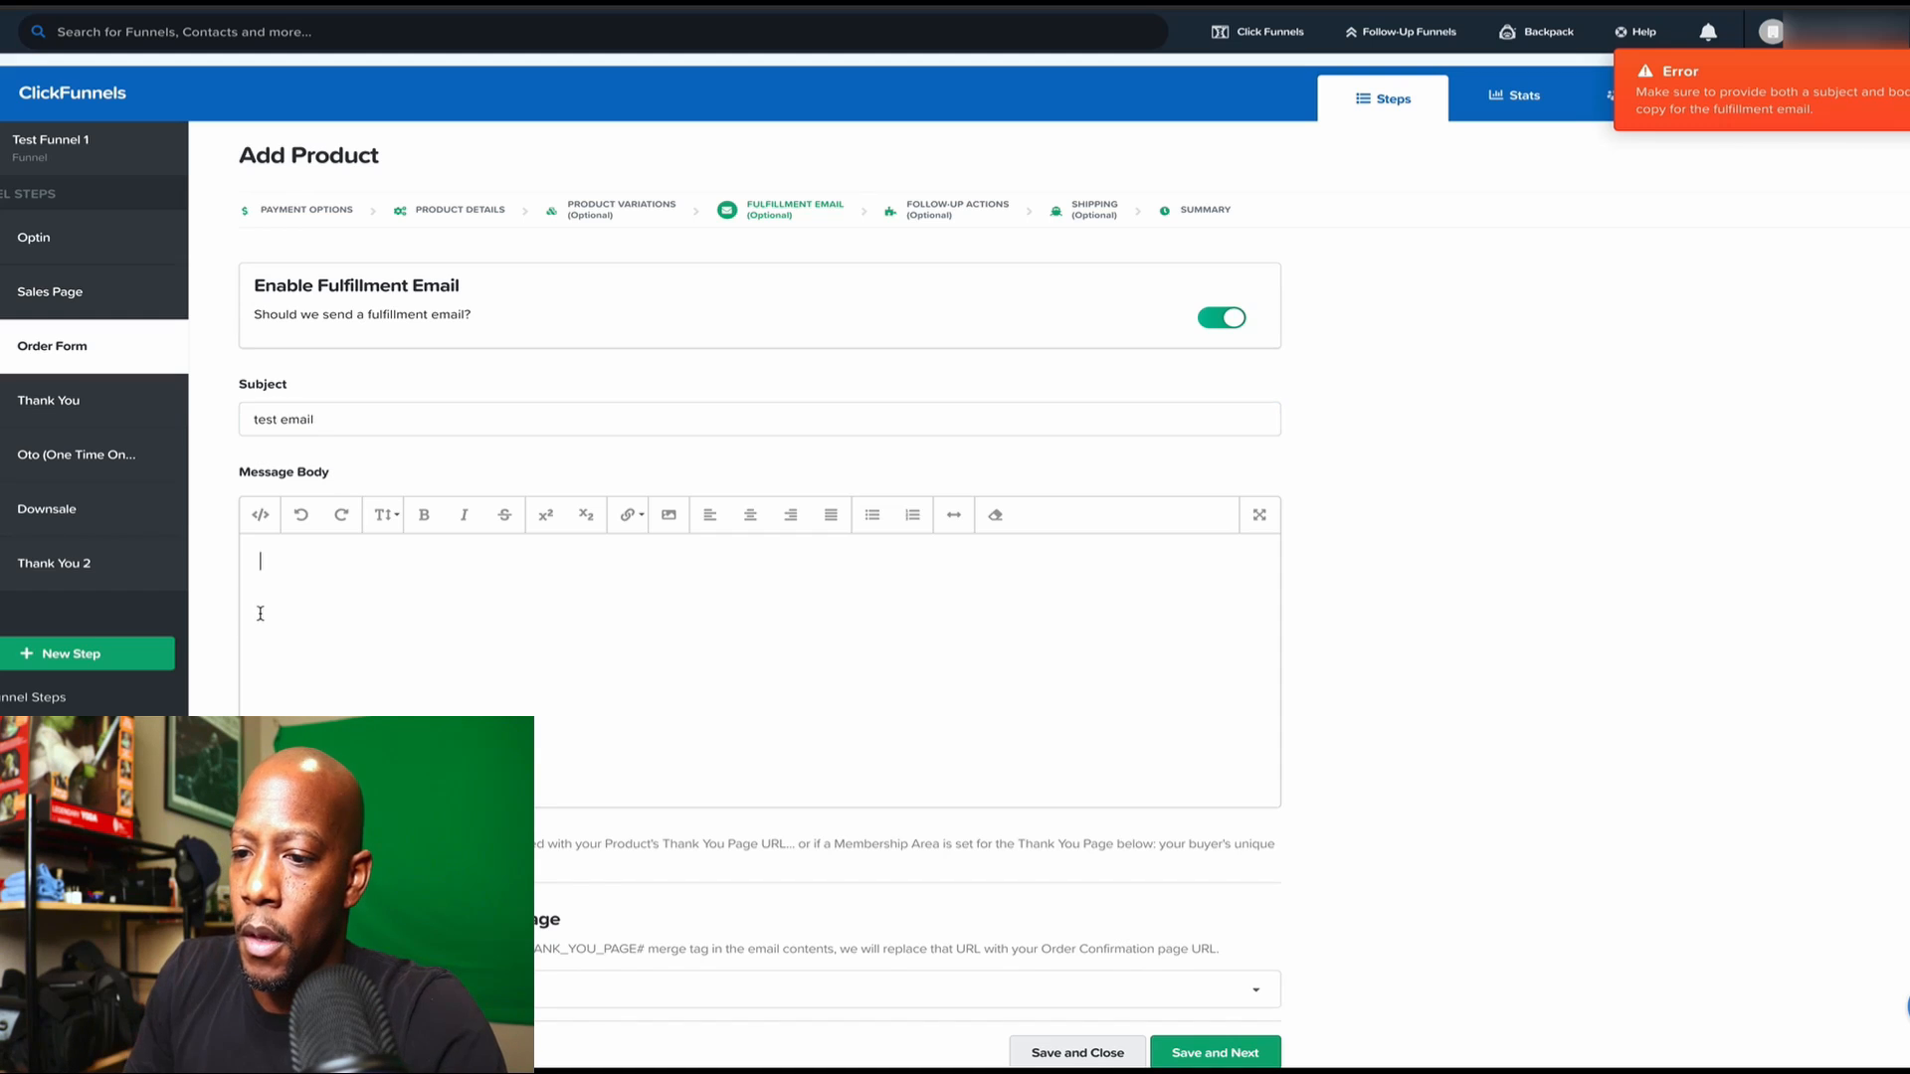
type("thank you for you purchase")
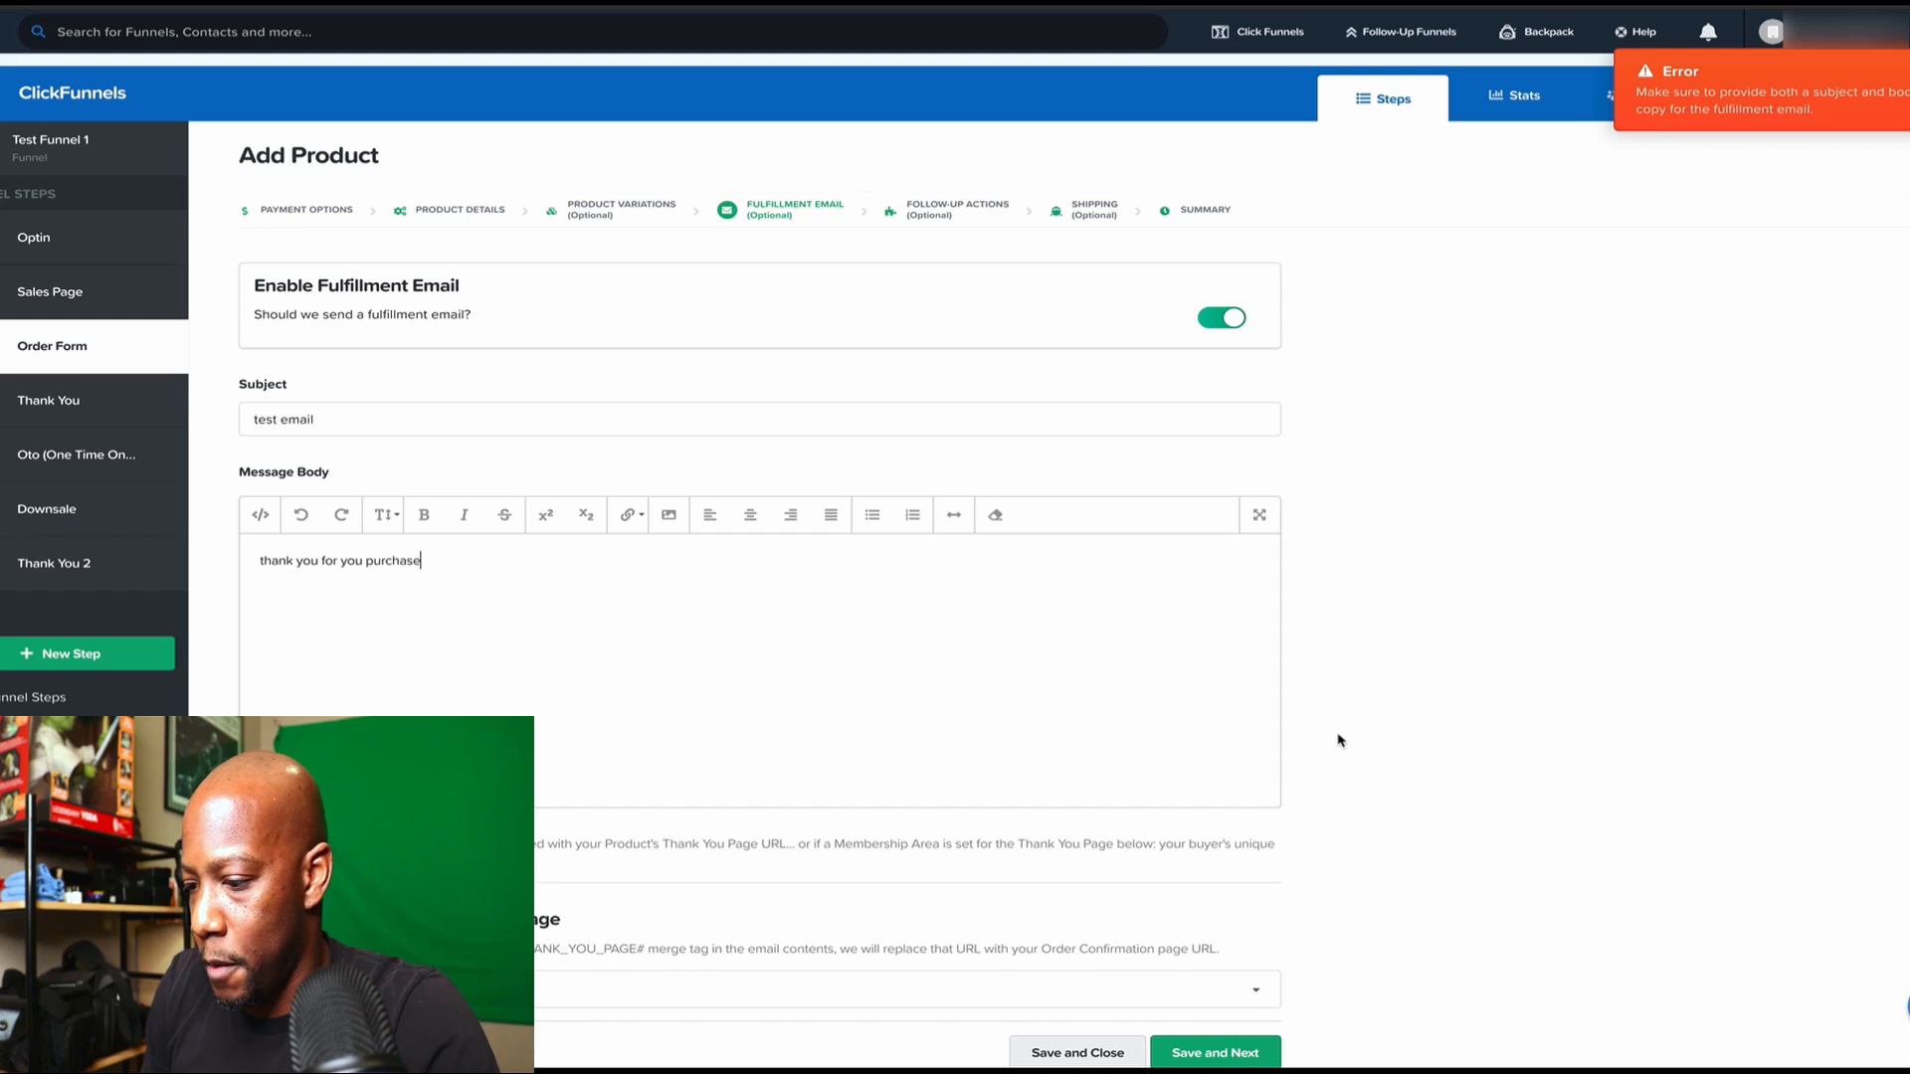
scroll(1339, 733, "down", 2)
left_click(1203, 917)
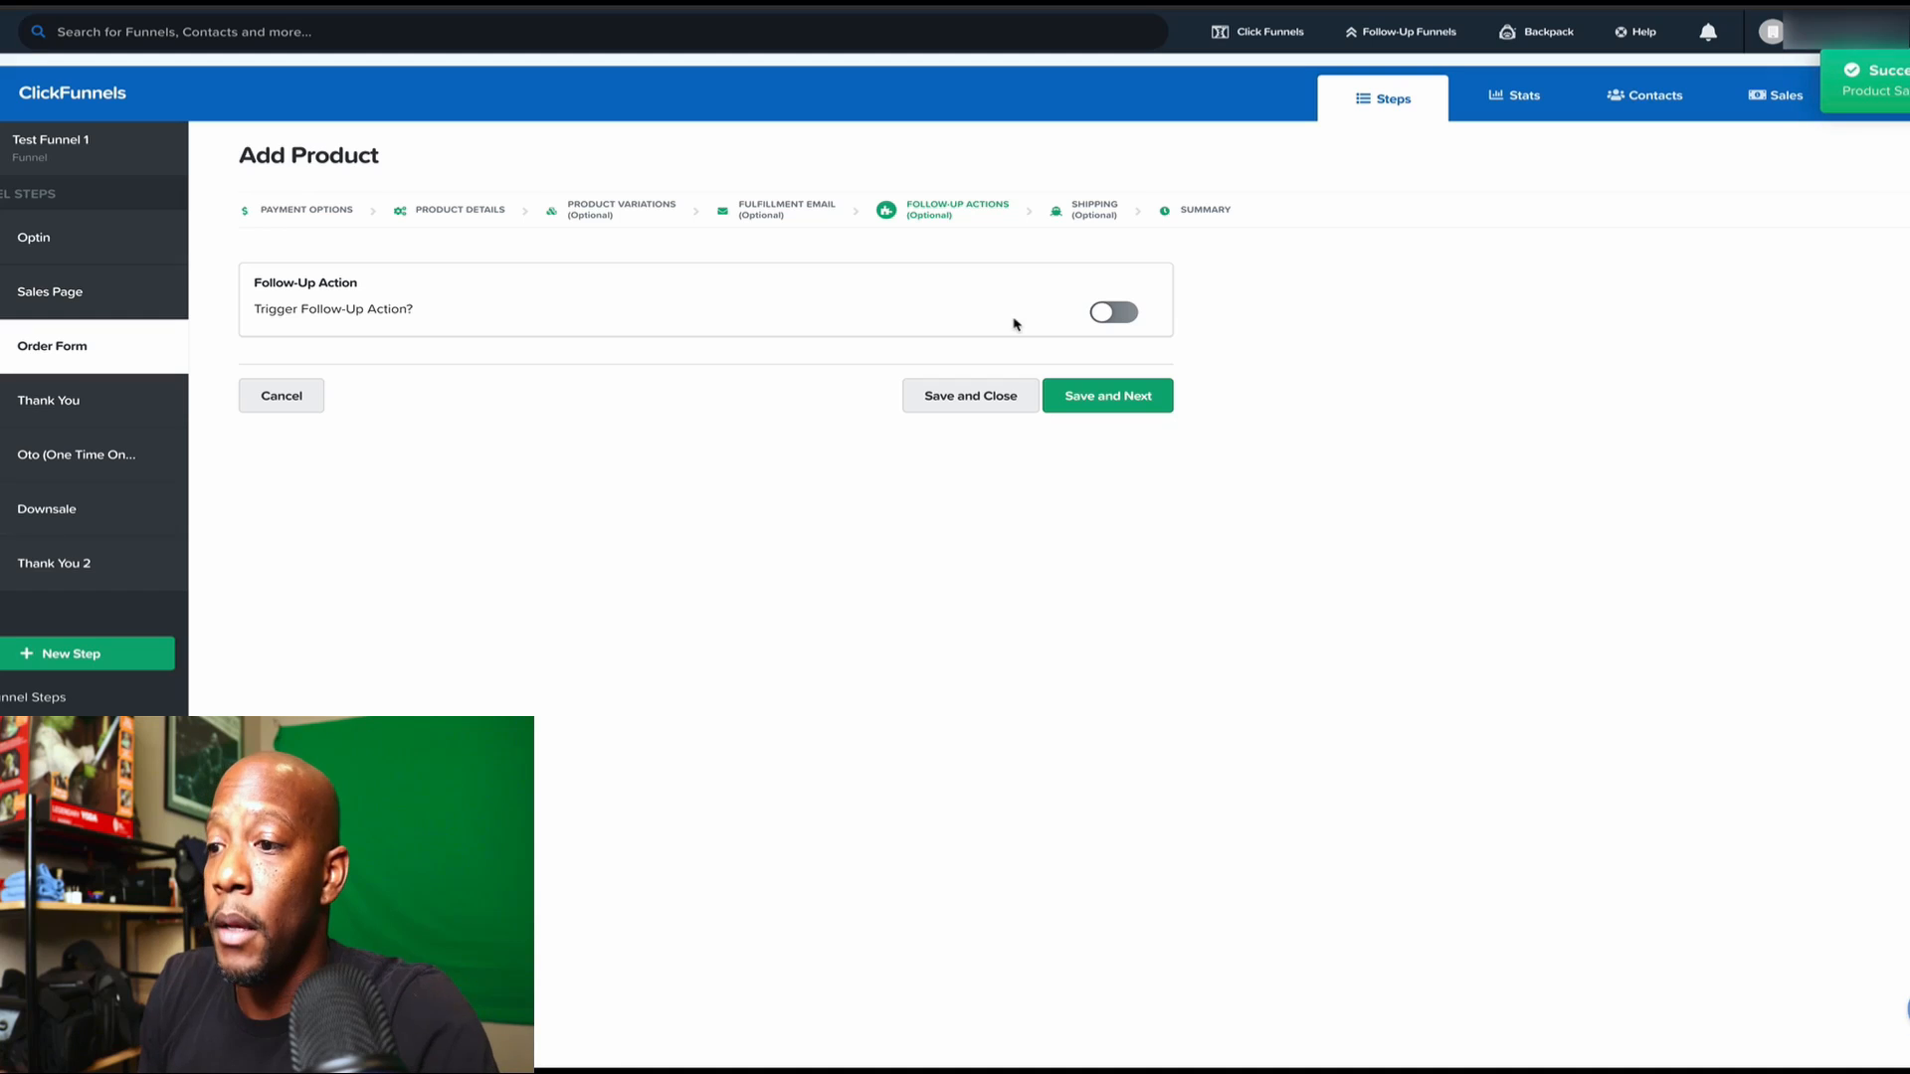
Step: Enable a follow-up action for the product and choose the Digital Hustler ActiveCampaign integration
left_click(1107, 314)
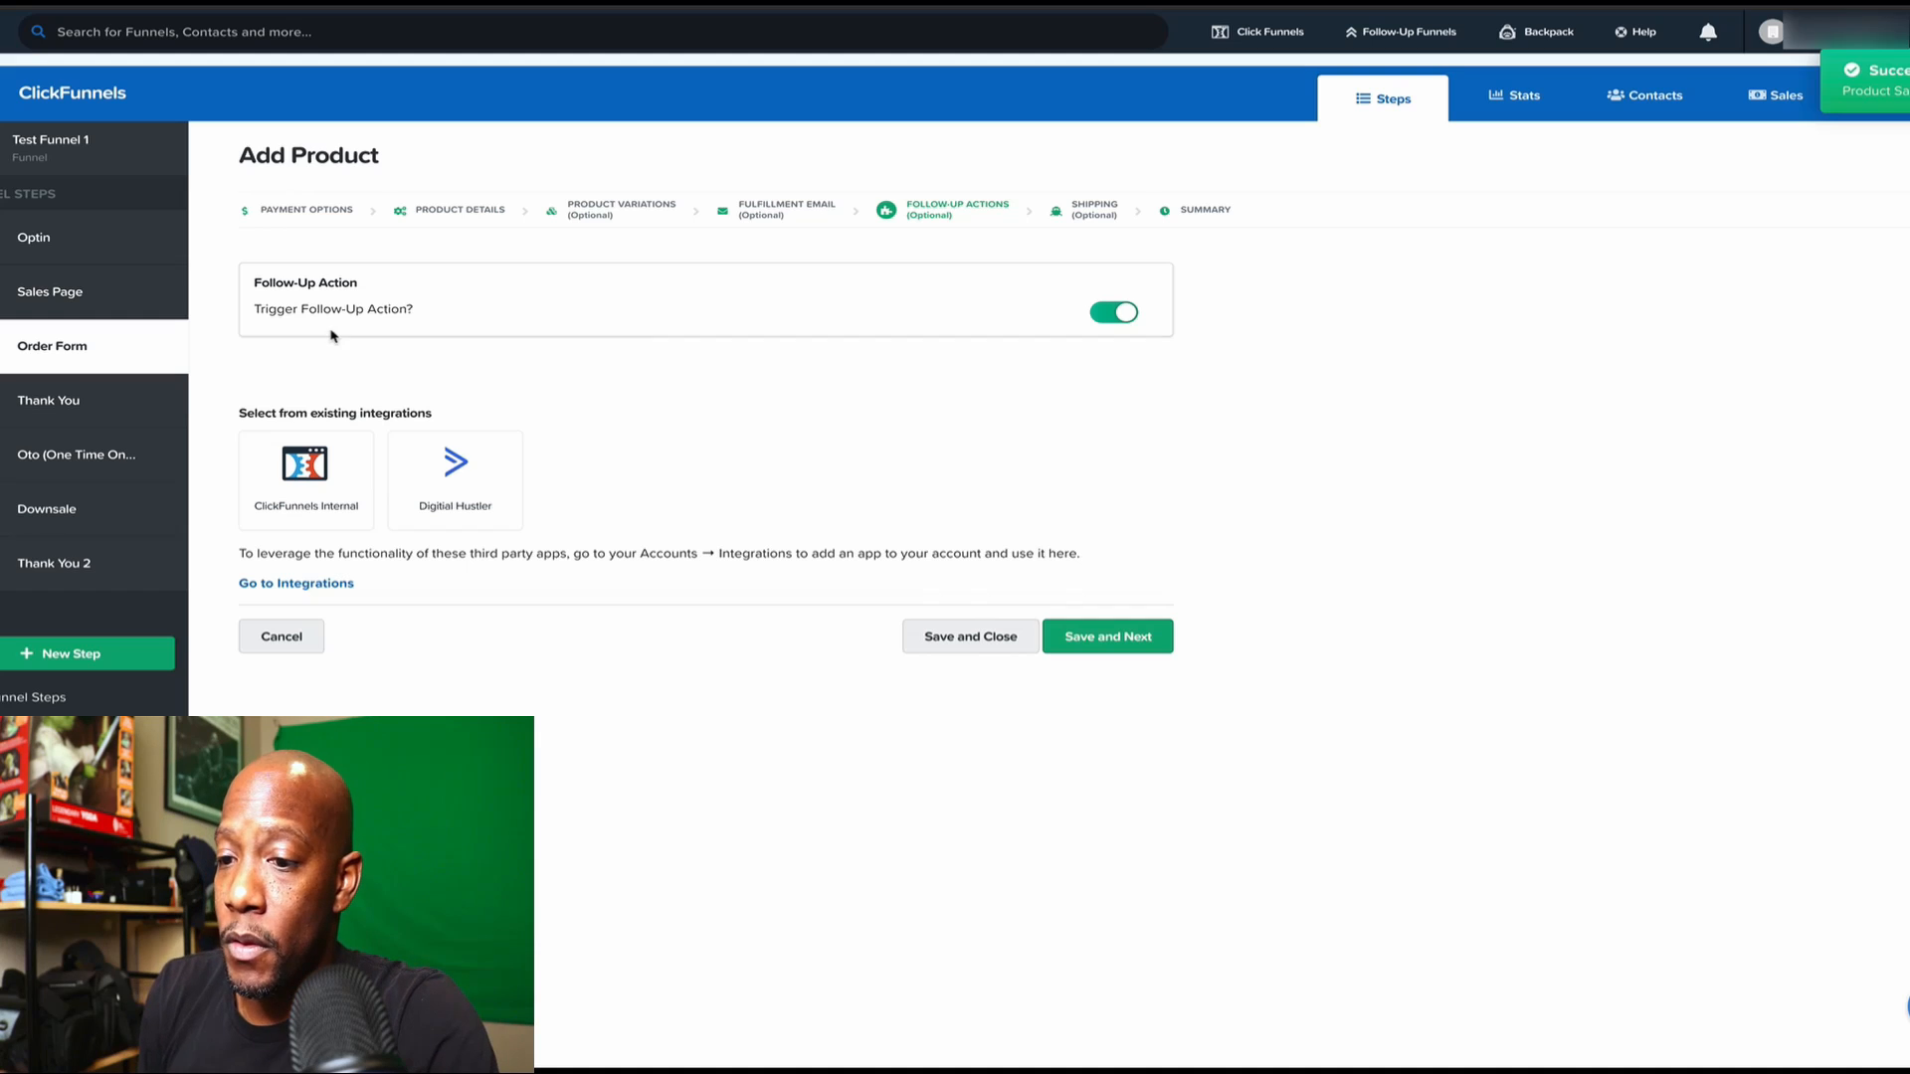
left_click(323, 450)
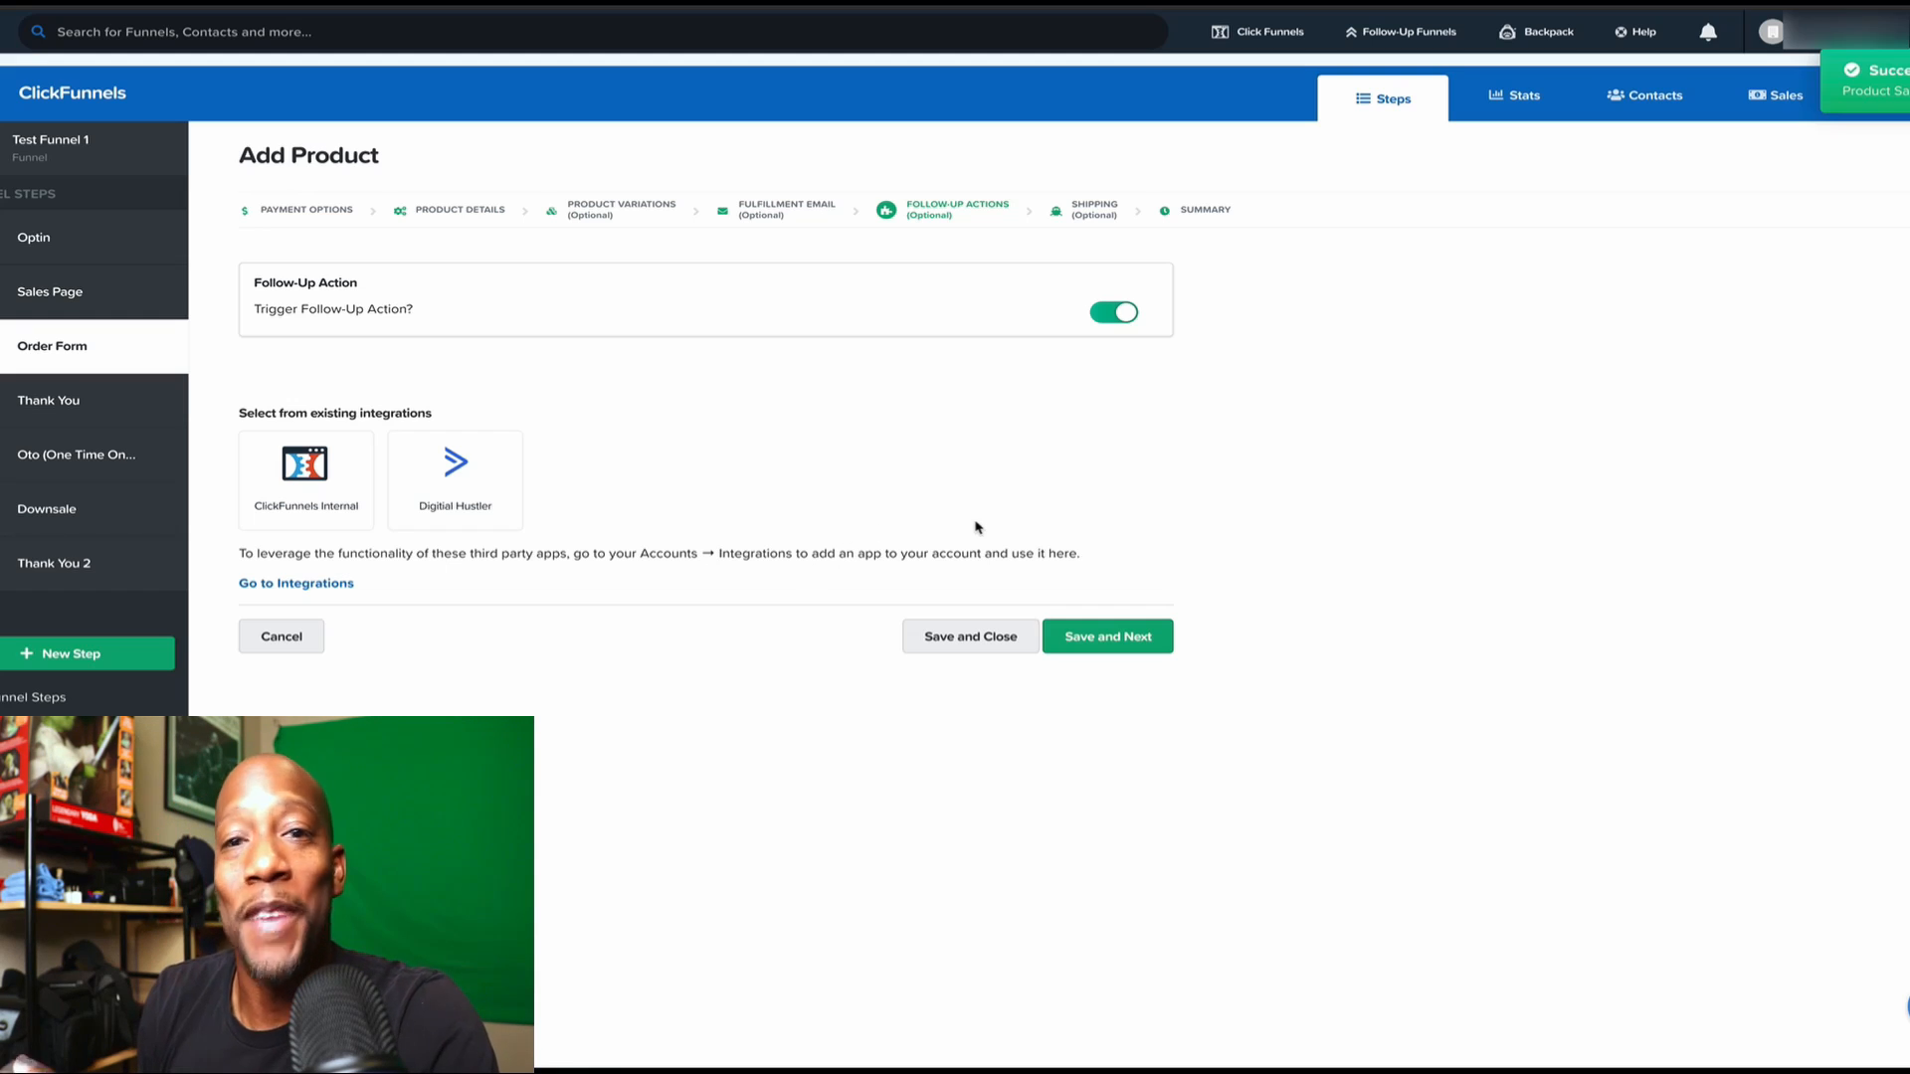
left_click(482, 472)
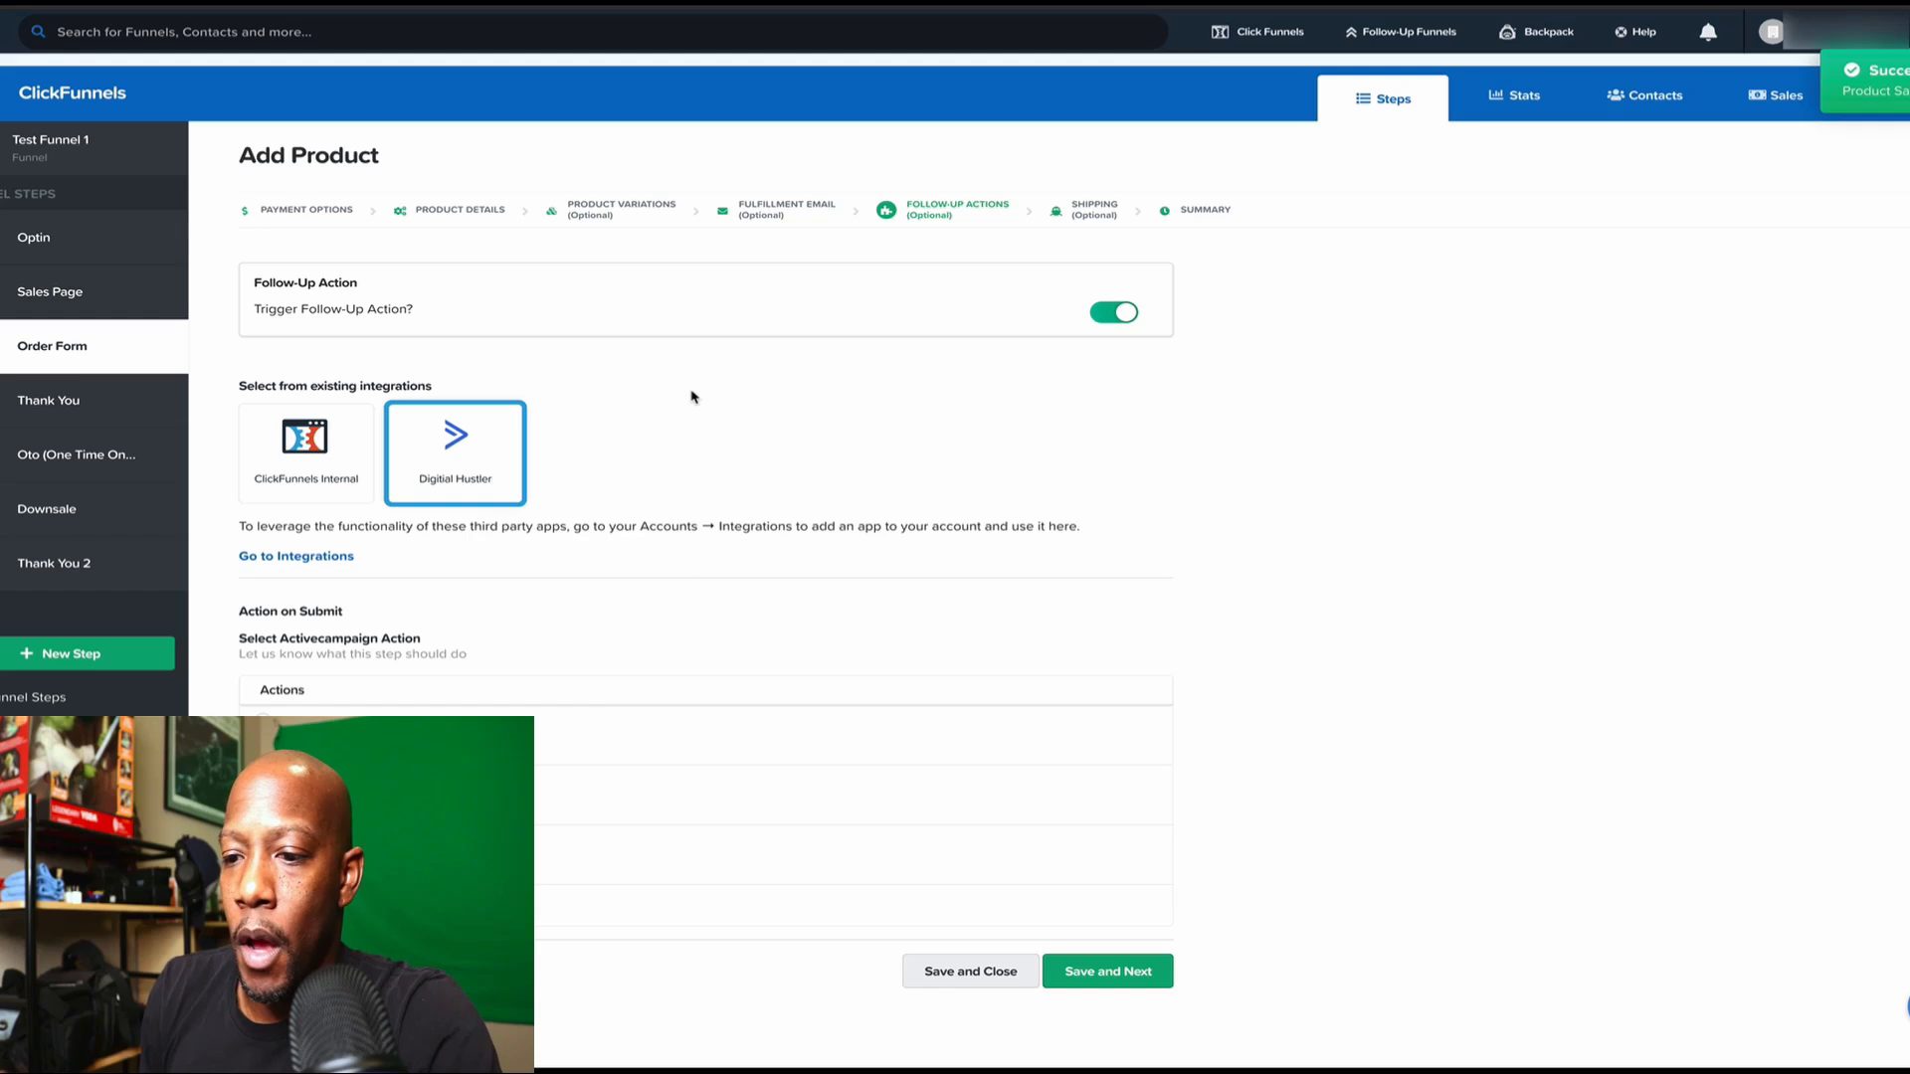
scroll(693, 397, "down", 1)
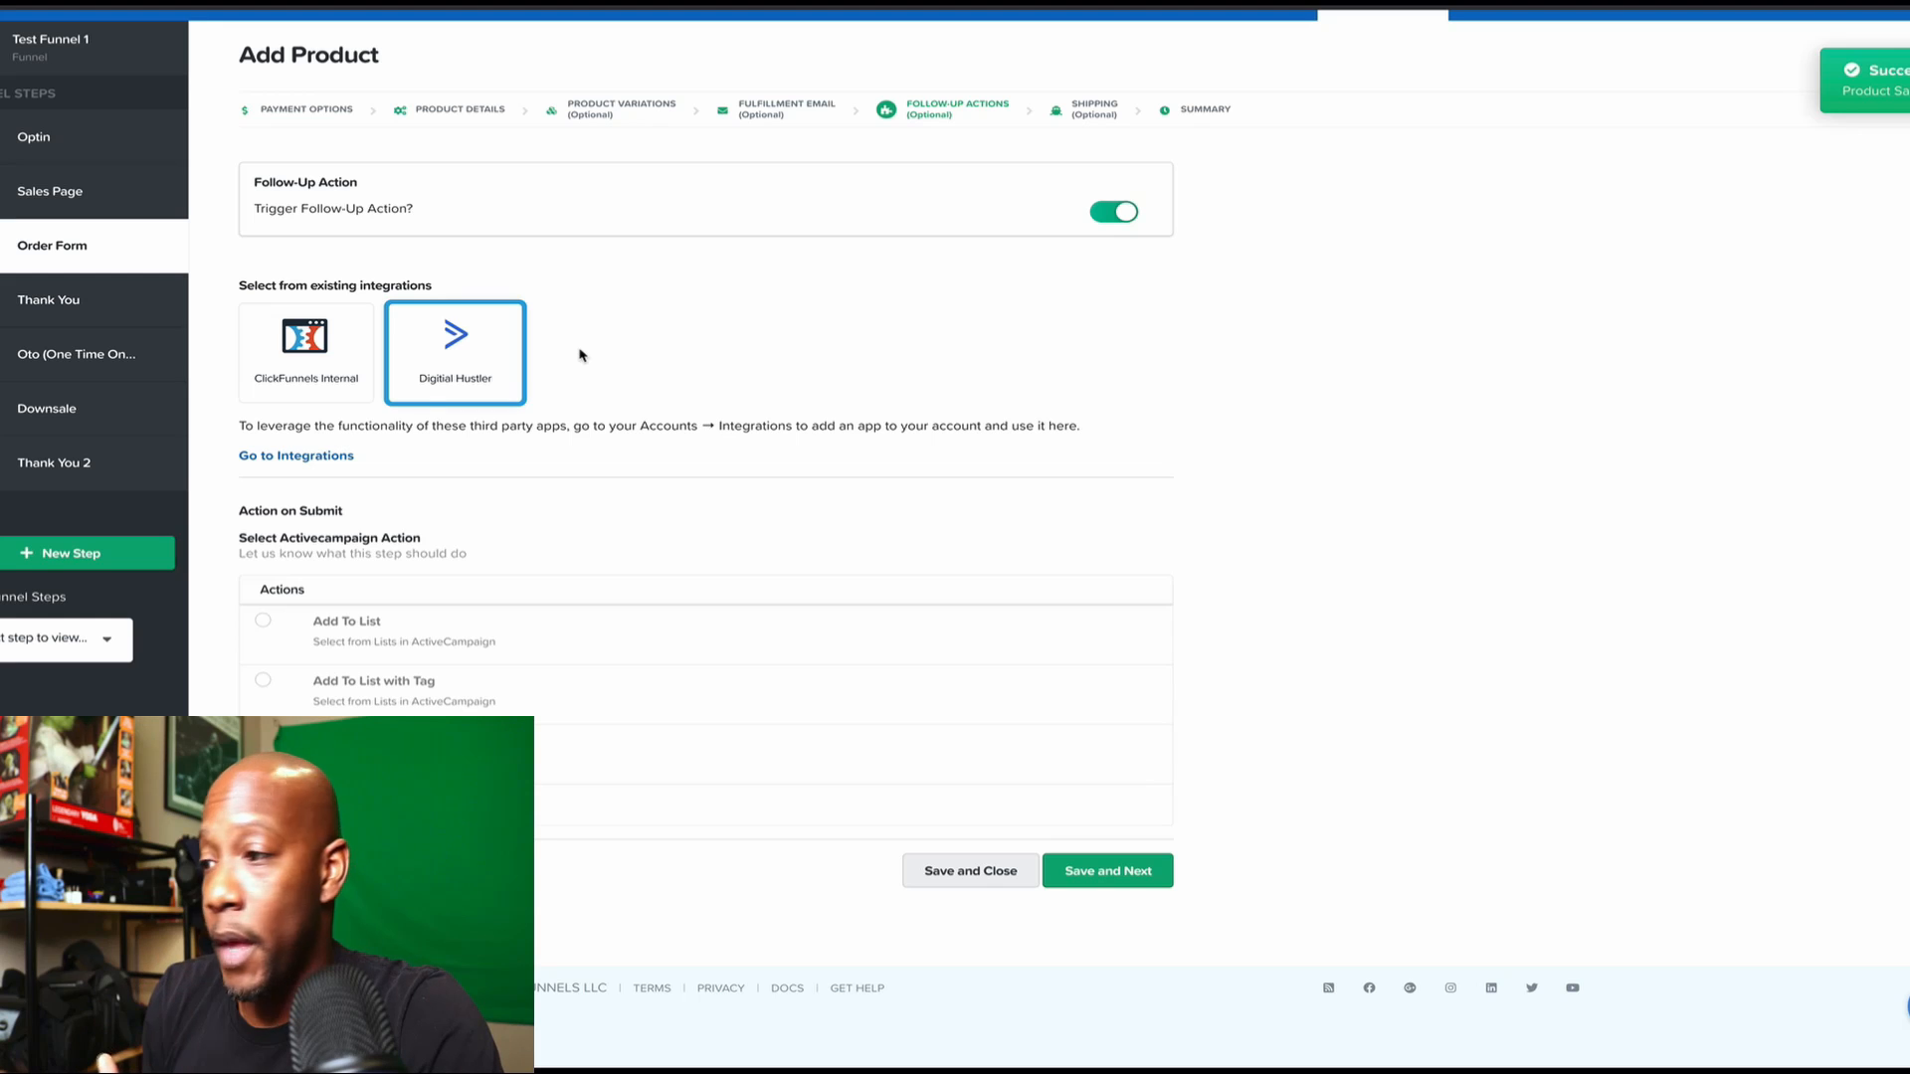
scroll(1152, 393, "up", 1)
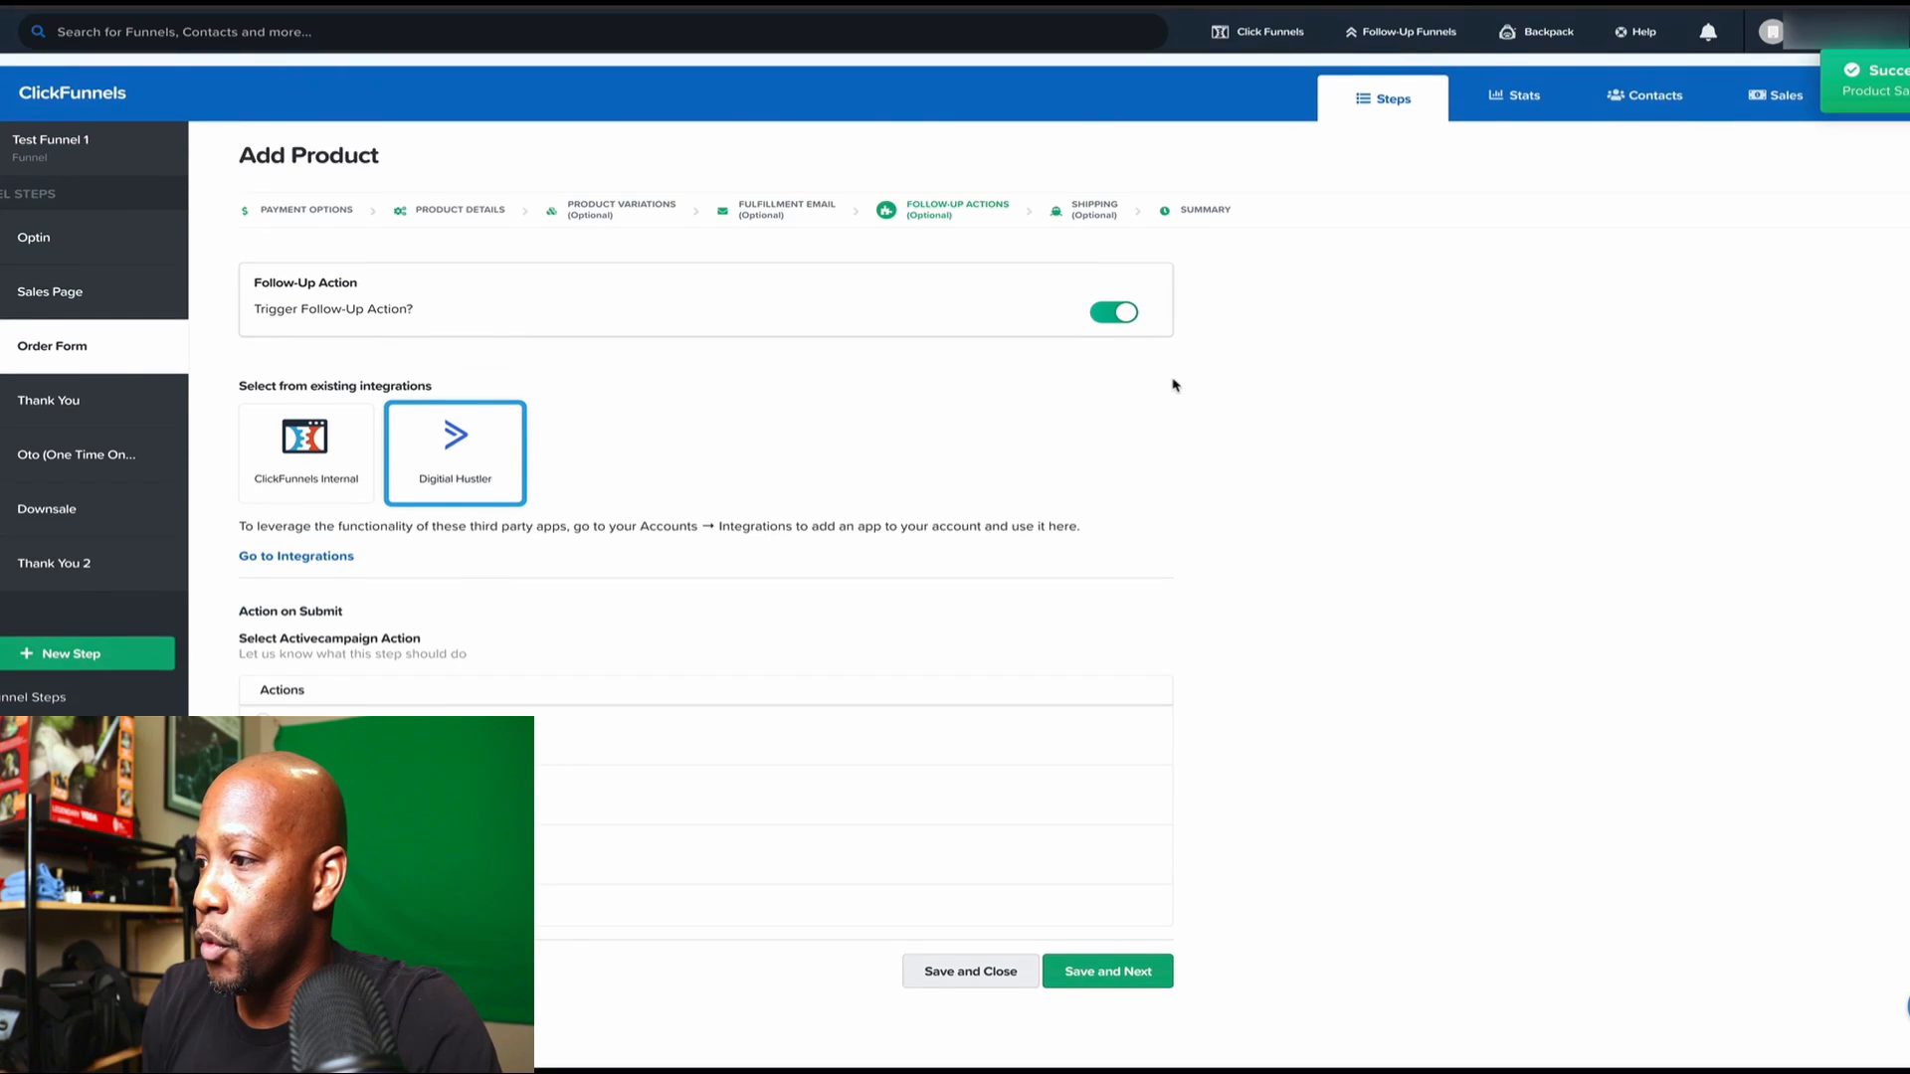
scroll(1174, 385, "down", 1)
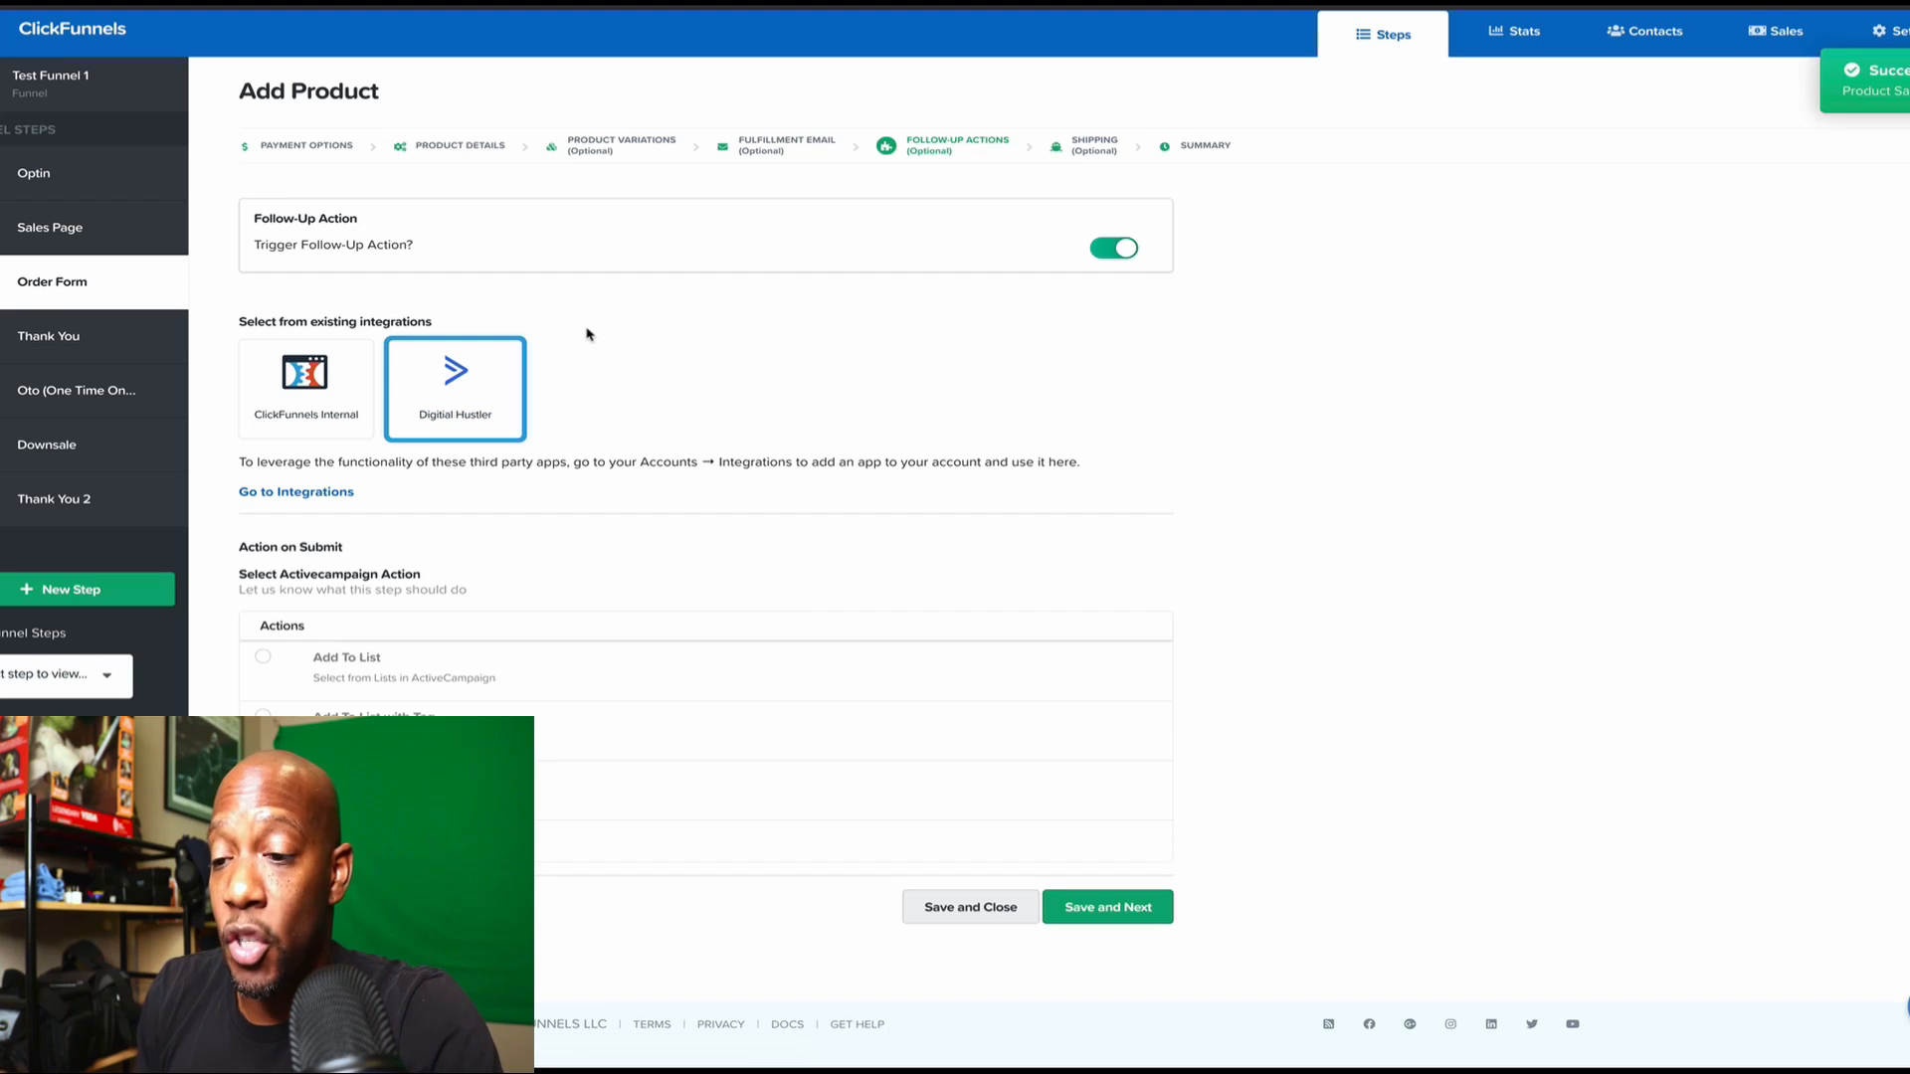
scroll(515, 484, "down", 1)
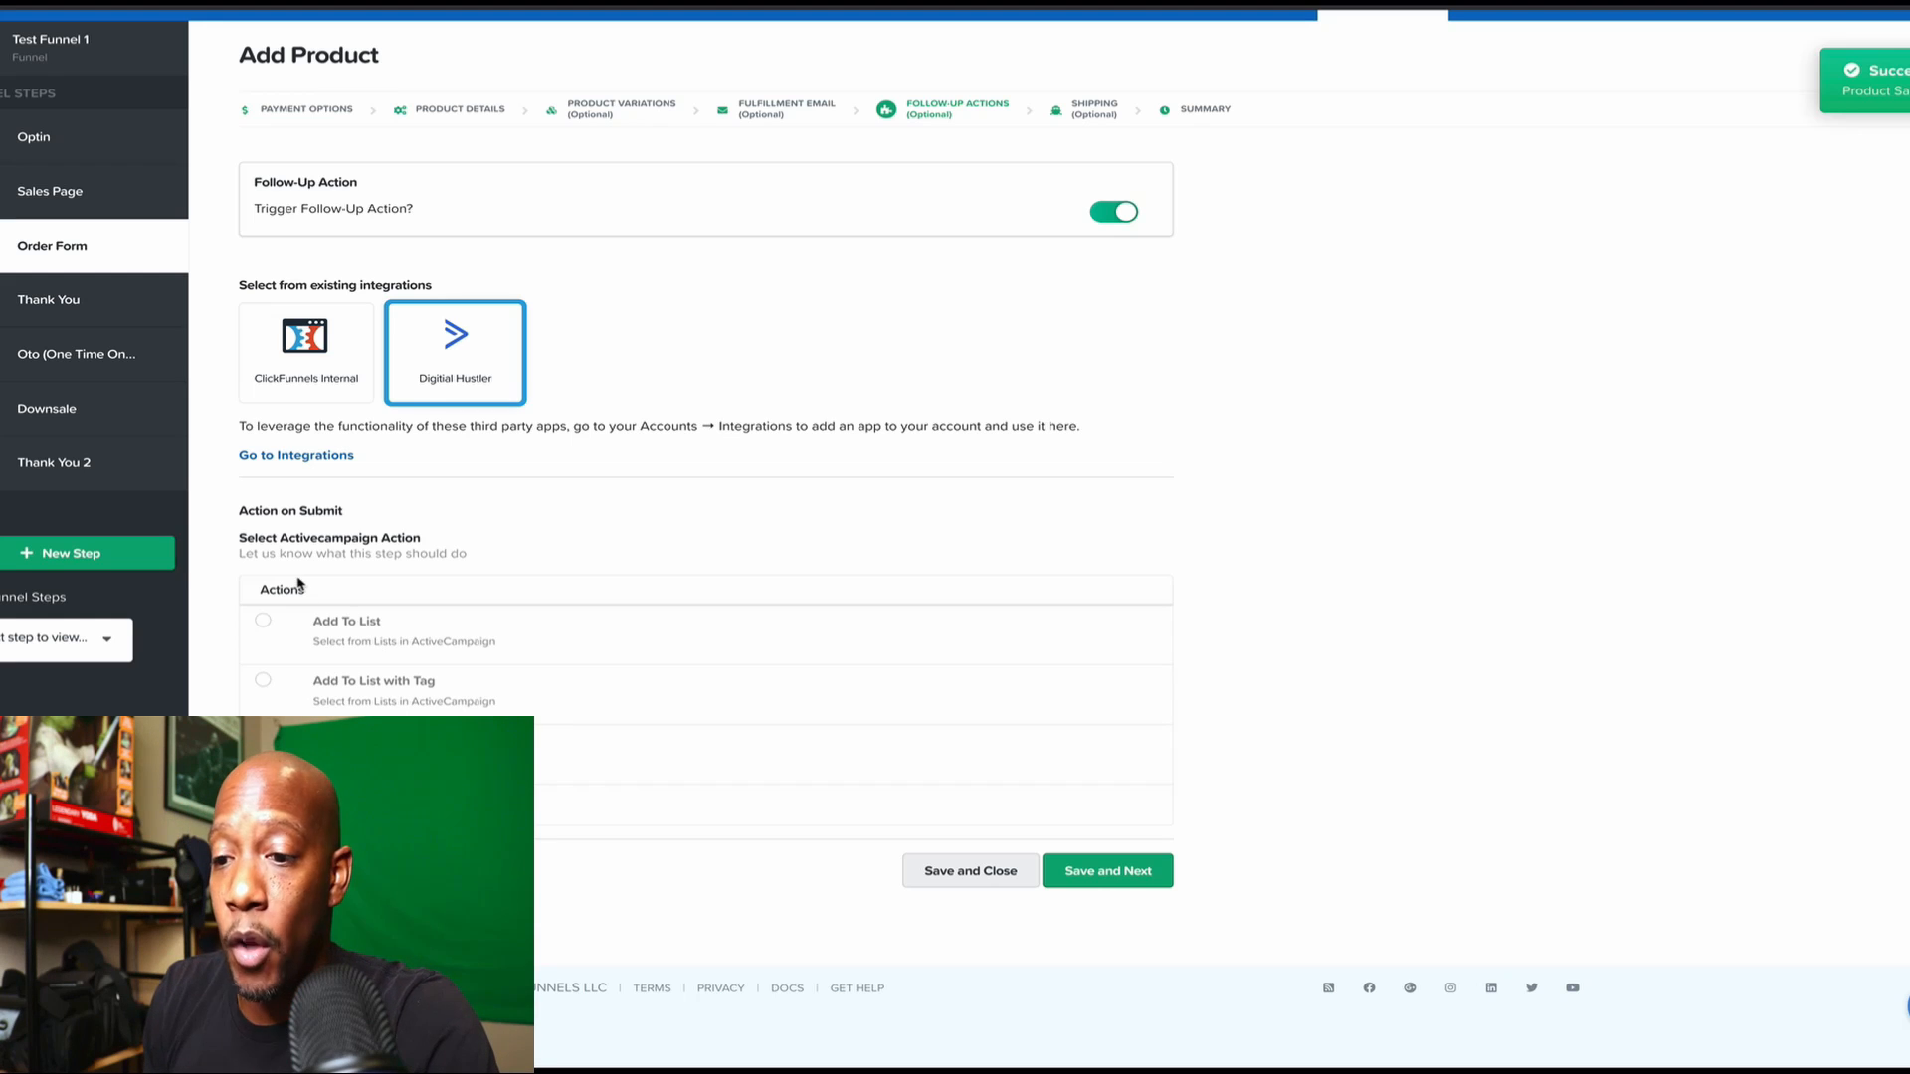
Step: Set the ActiveCampaign action to Add To List with the "30 Day Online Business Cheat Sheet" list, and save the follow-up action
left_click(262, 620)
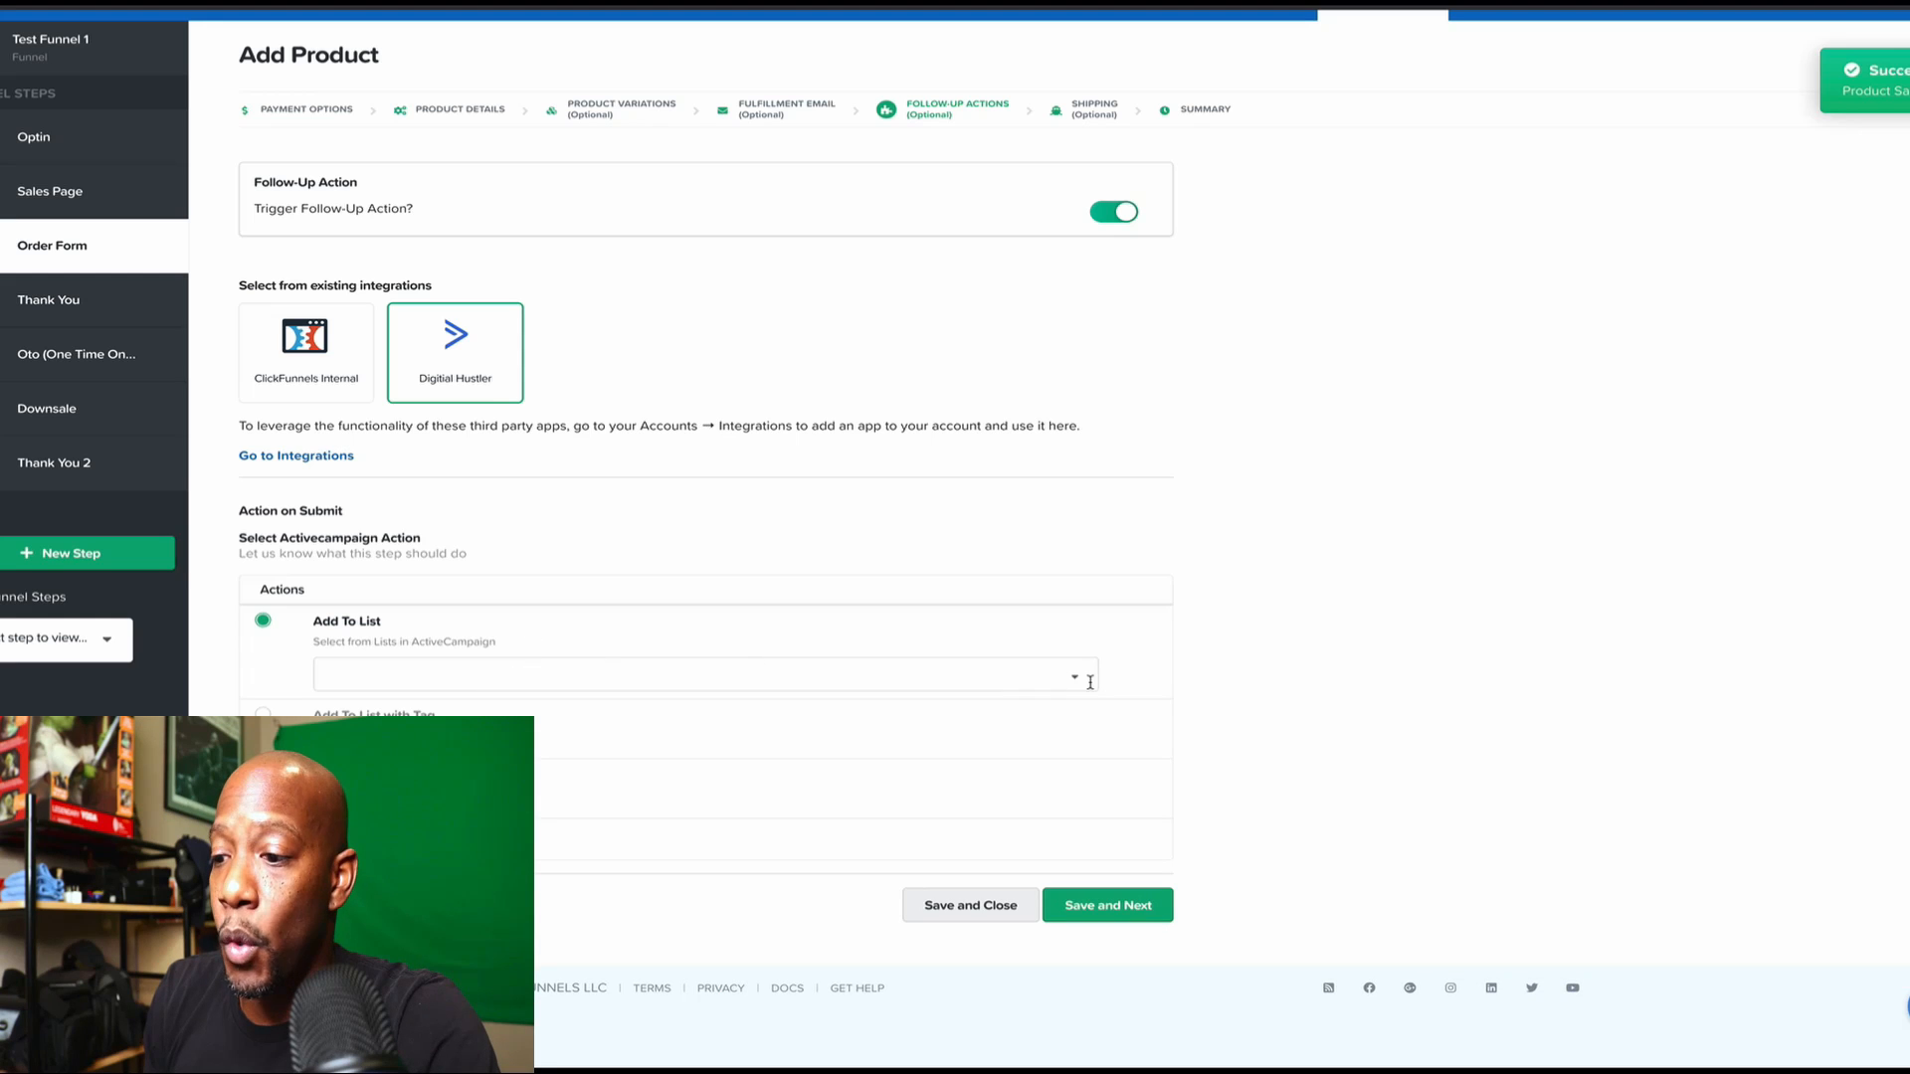
left_click(1075, 678)
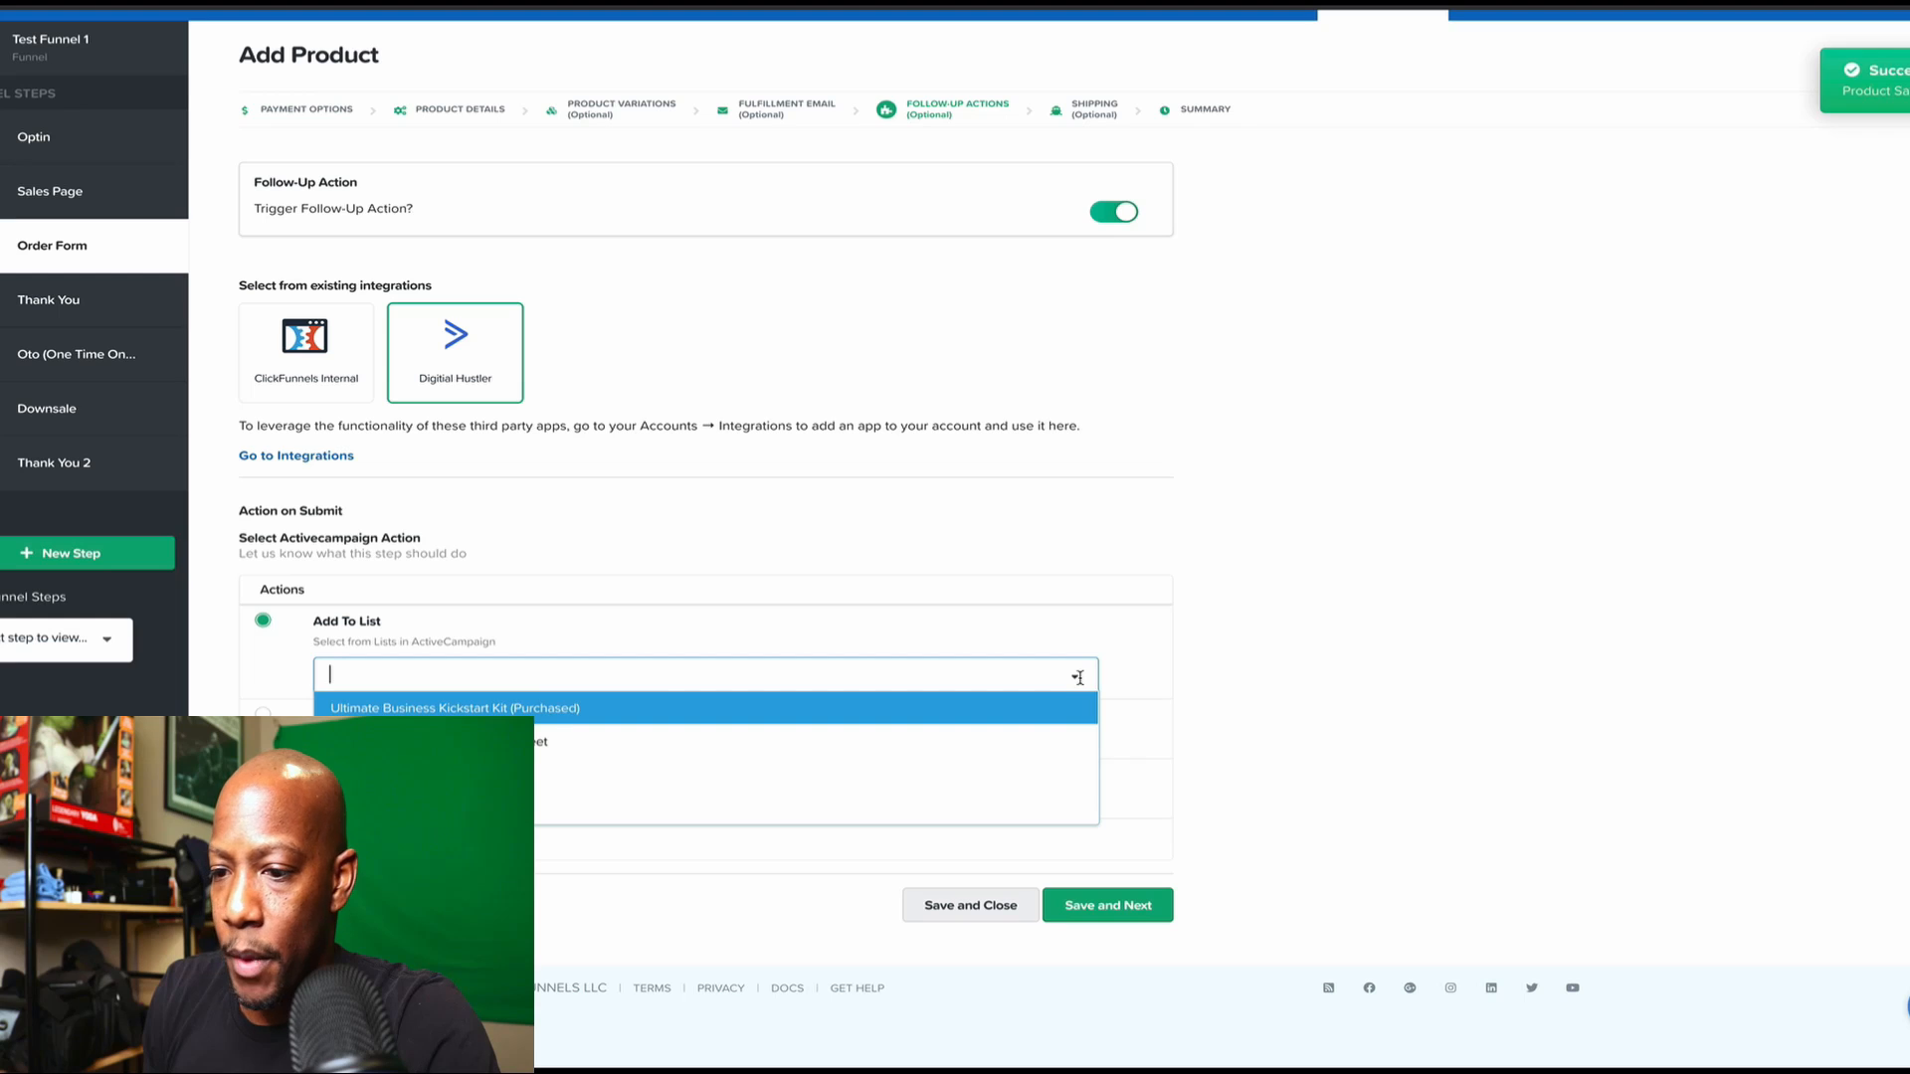
left_click(808, 748)
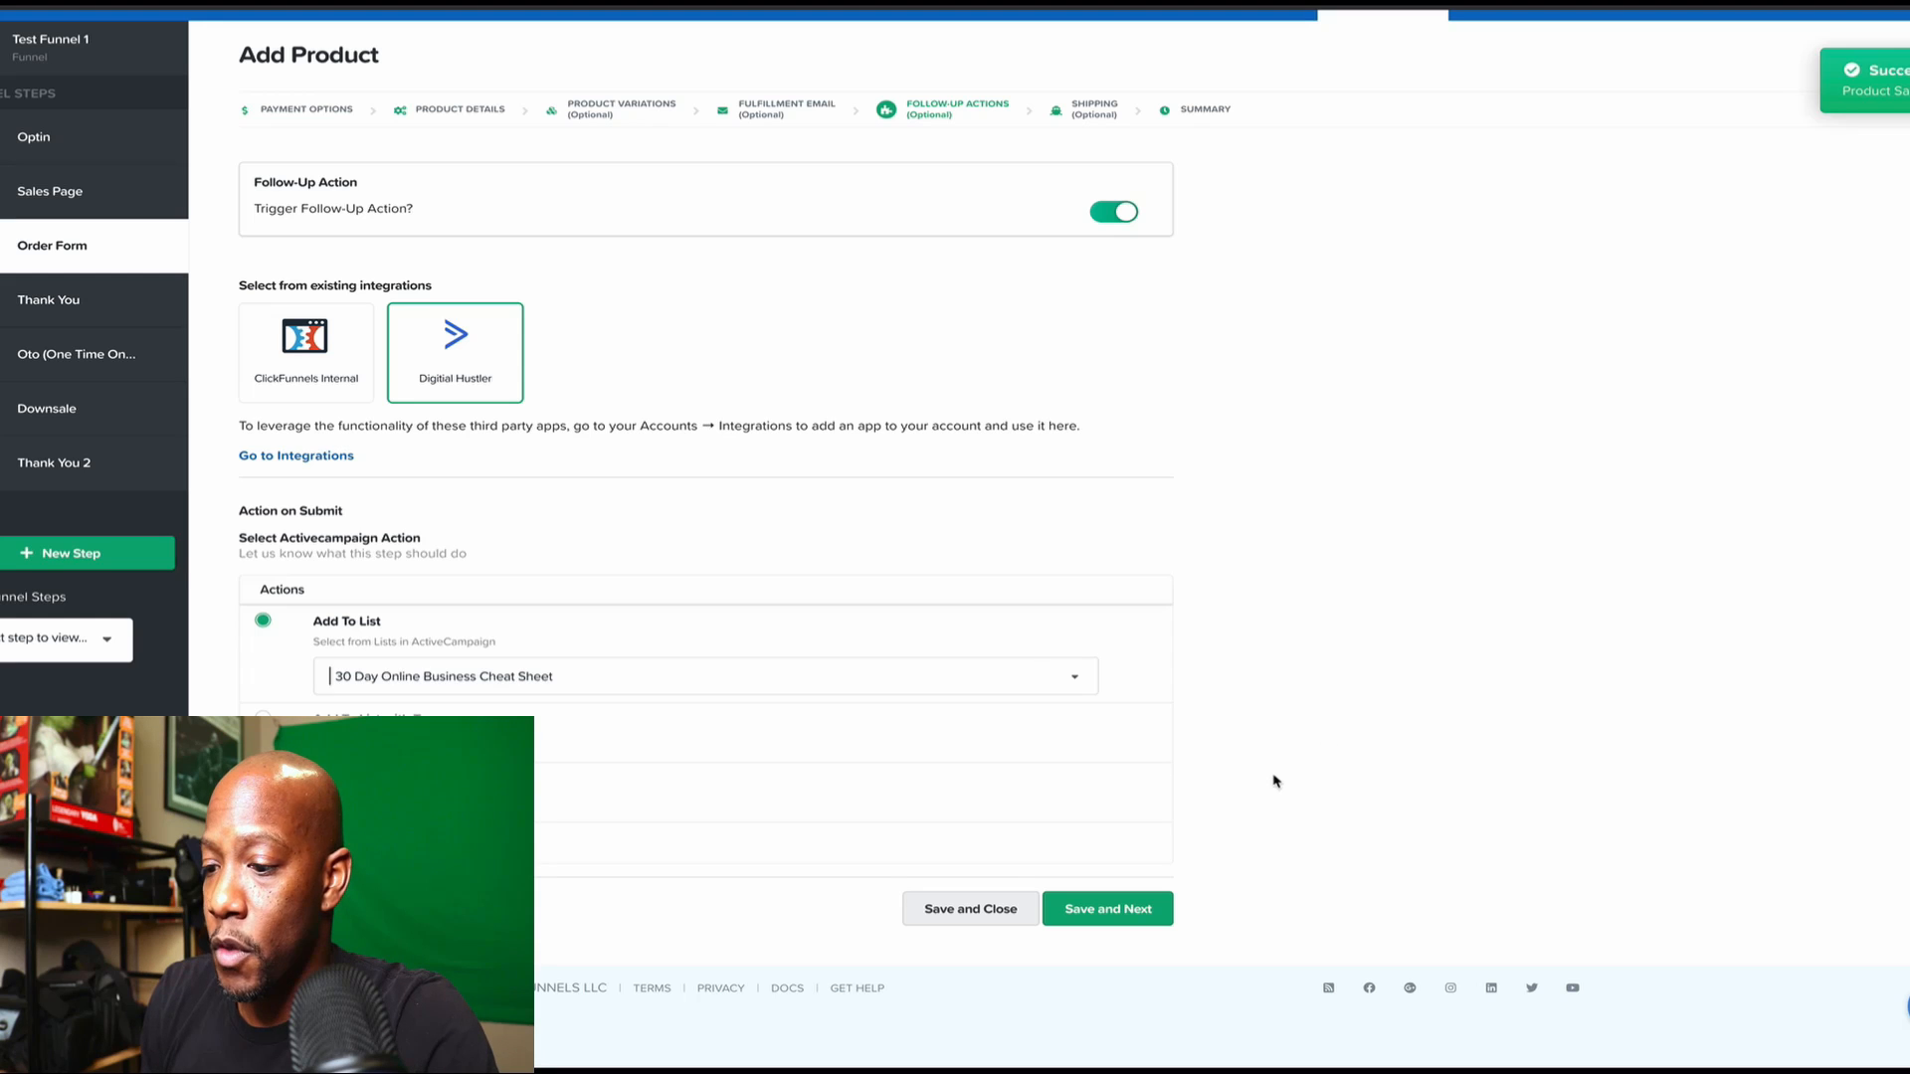
left_click(1106, 910)
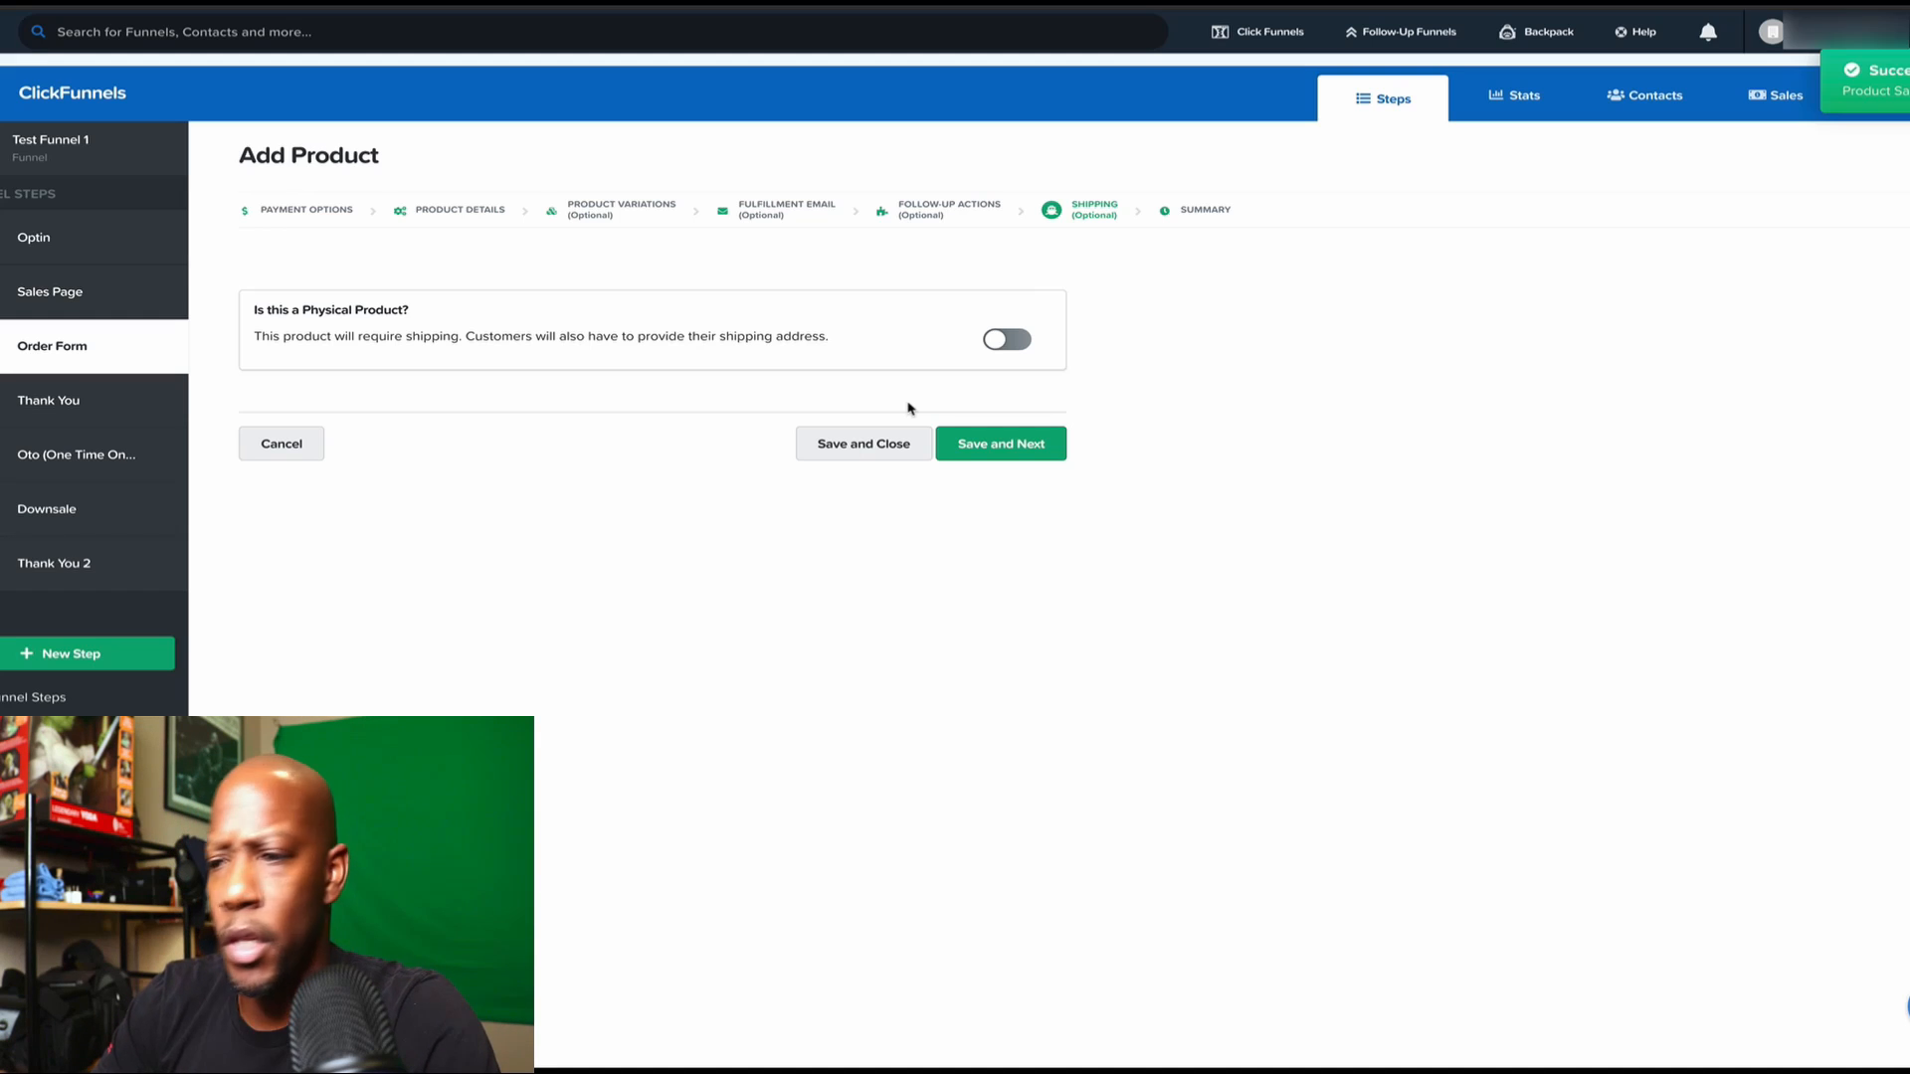
left_click(1004, 342)
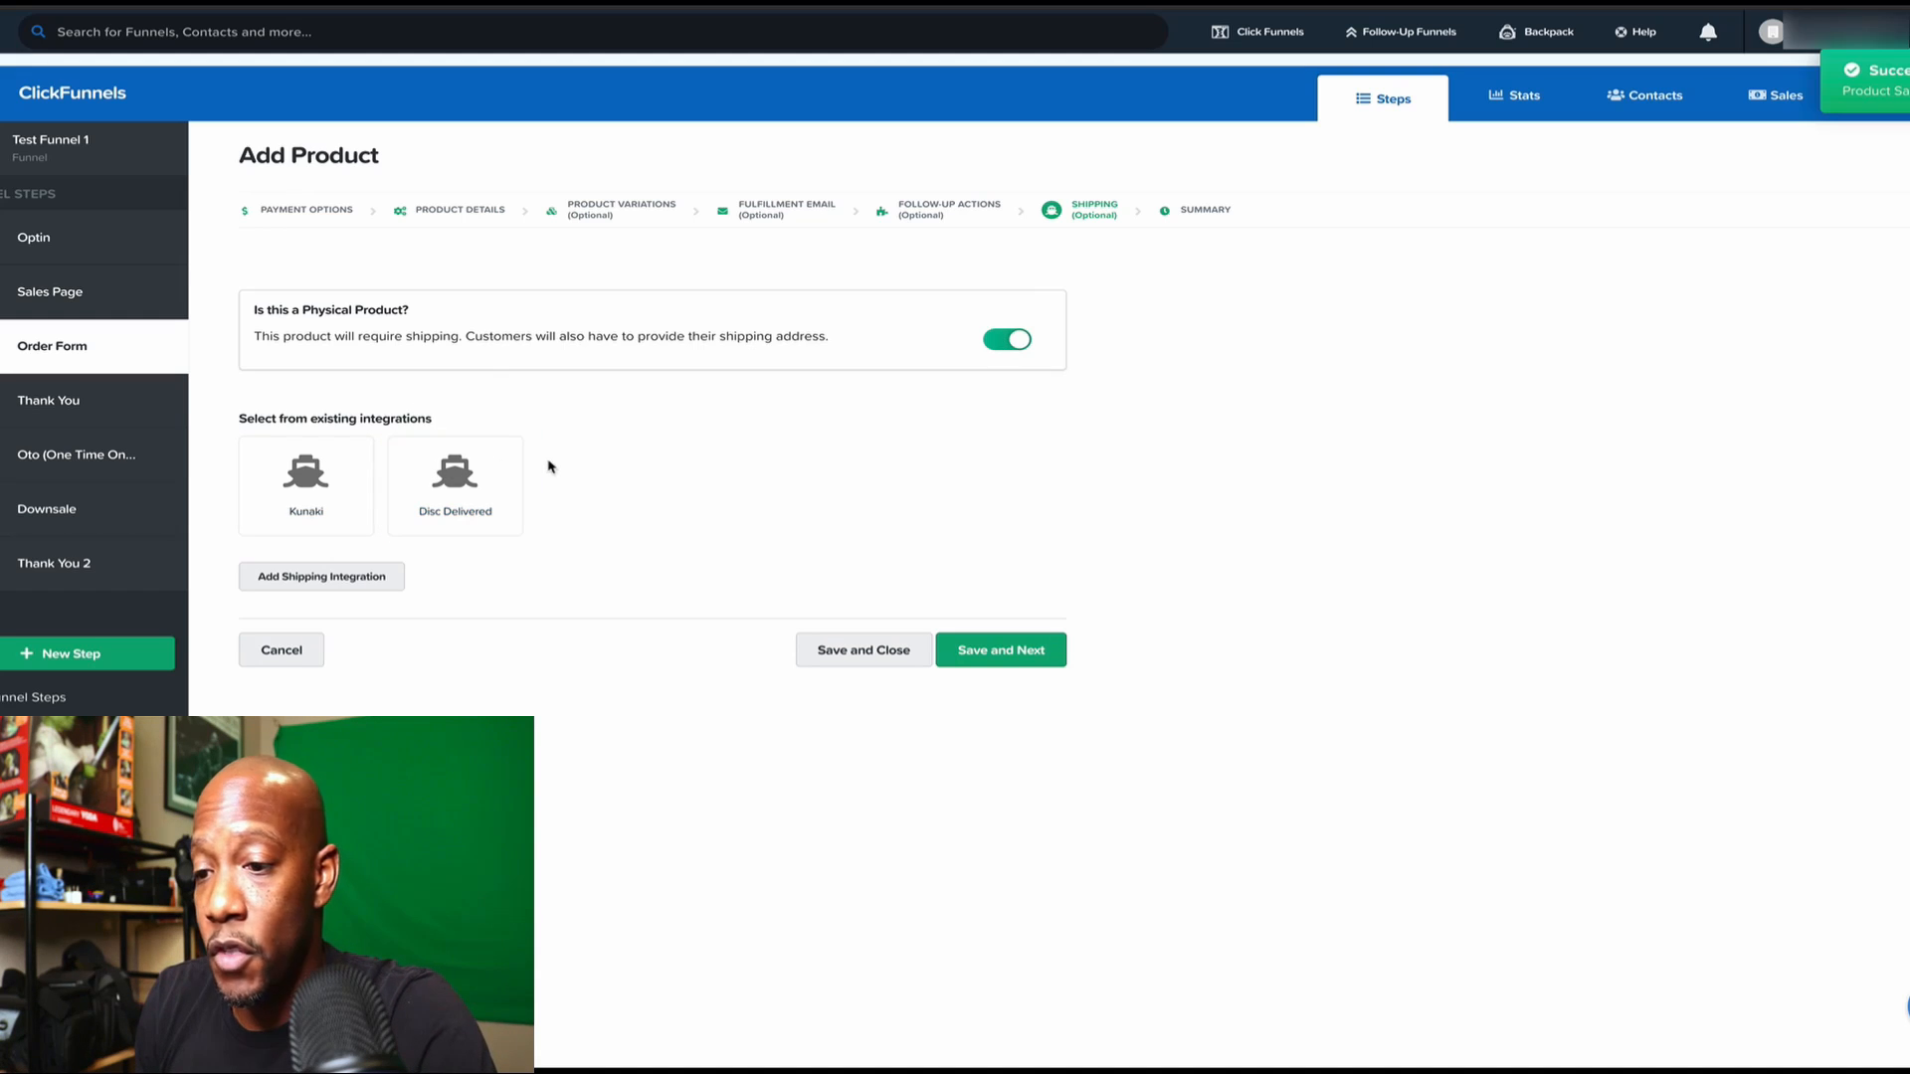
left_click(308, 483)
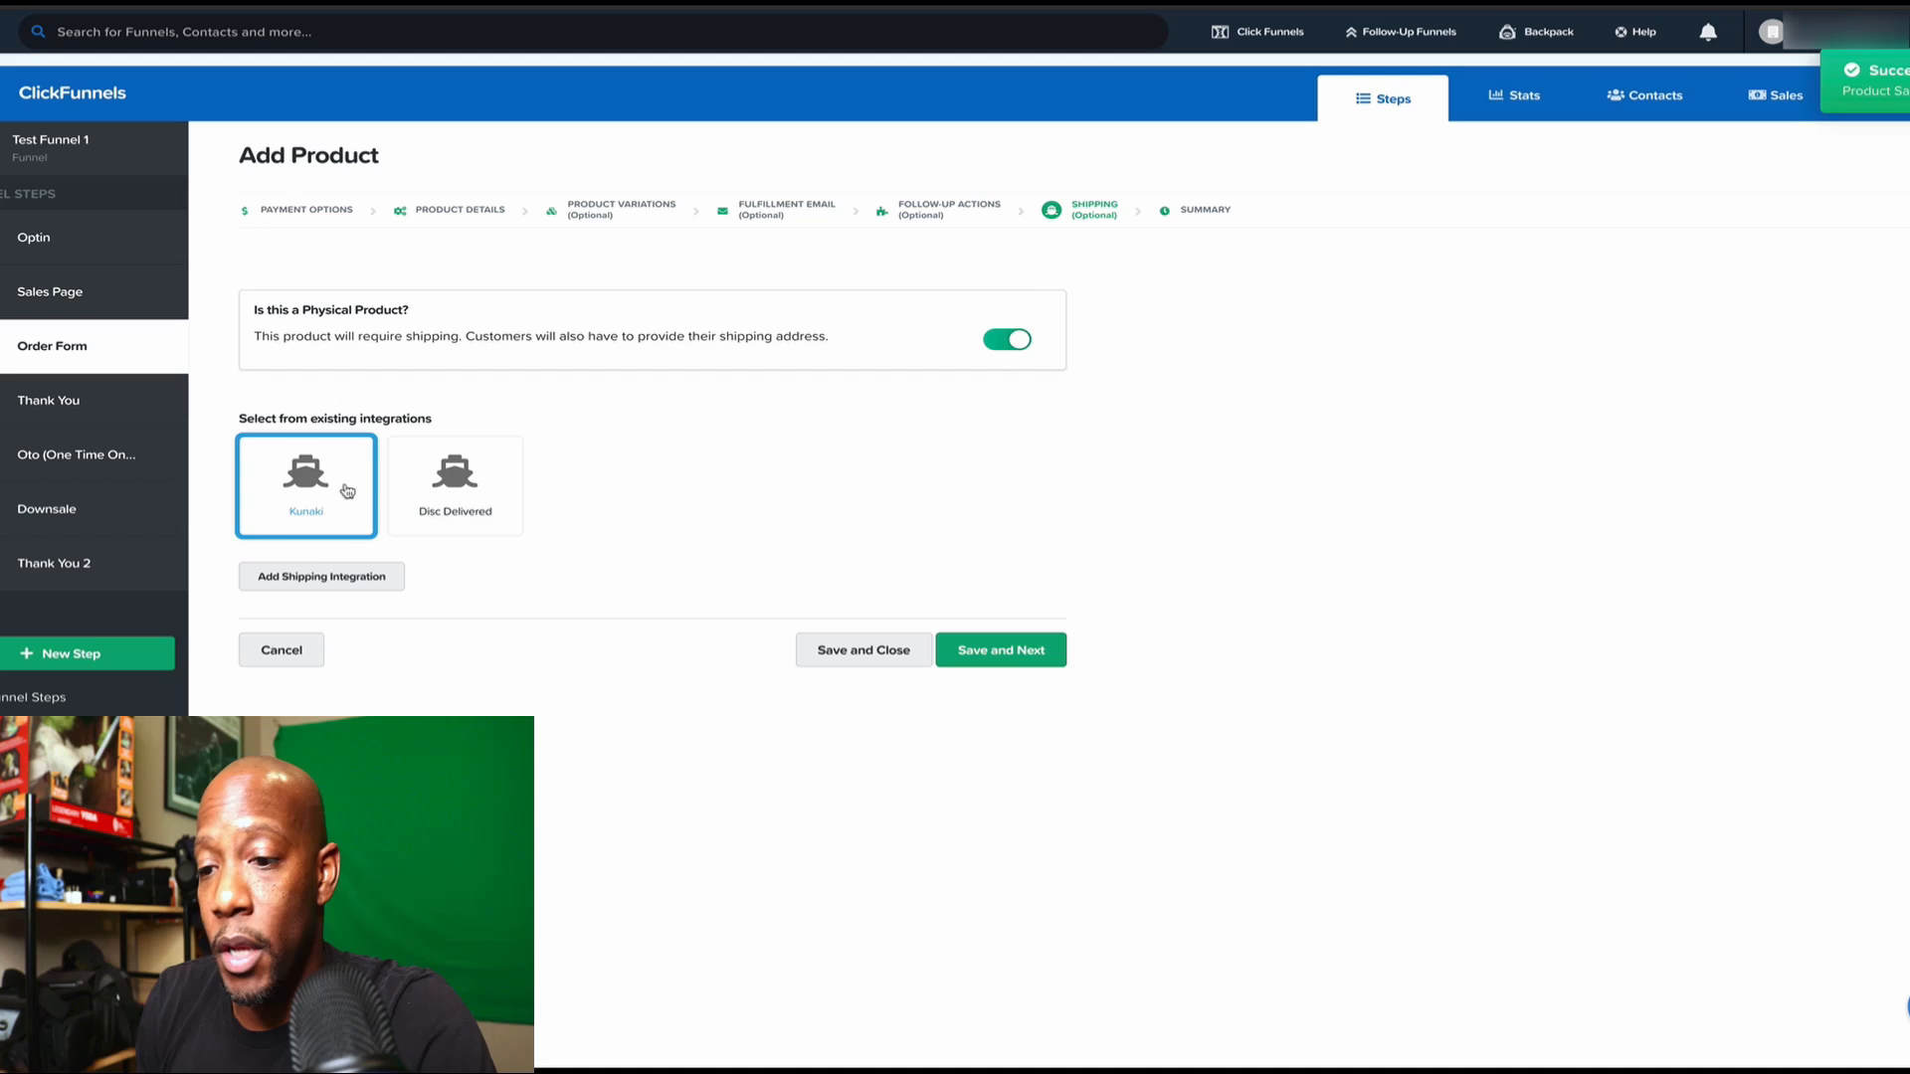
left_click(410, 506)
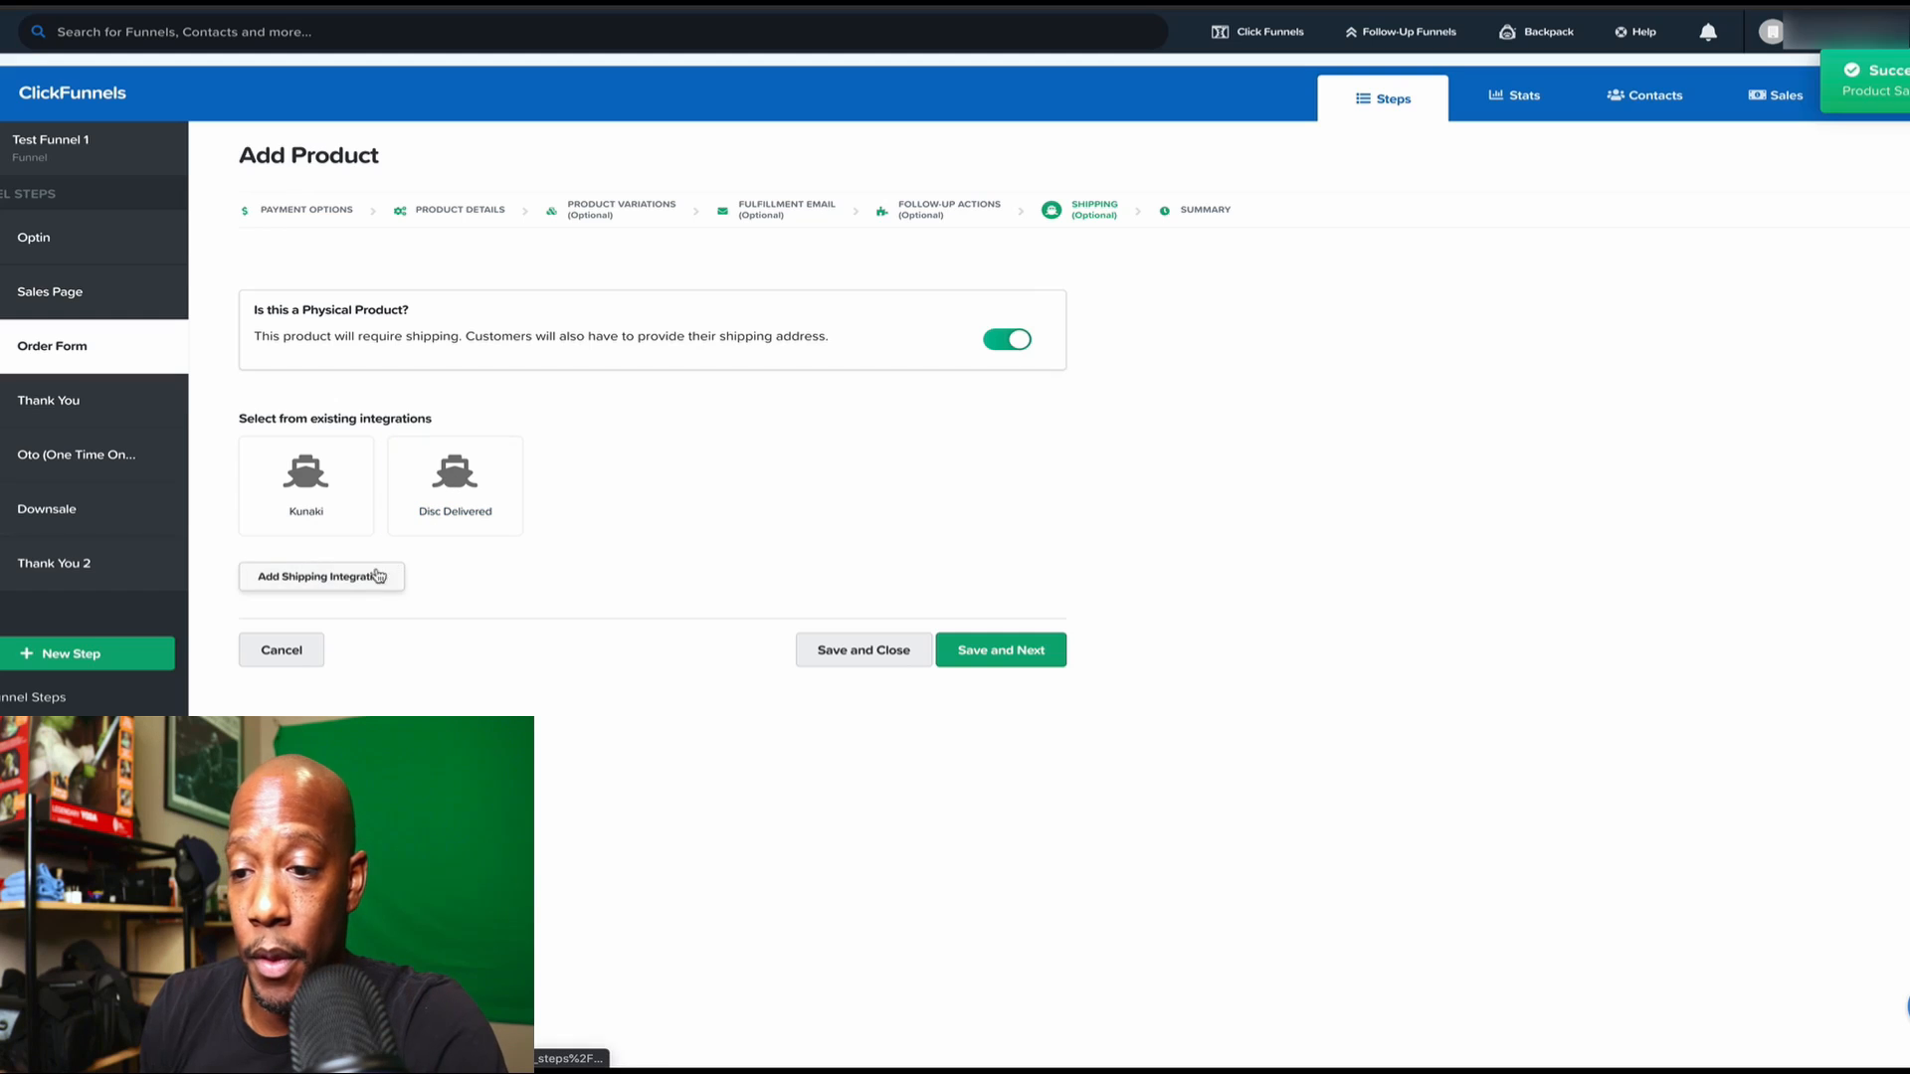
left_click(1015, 340)
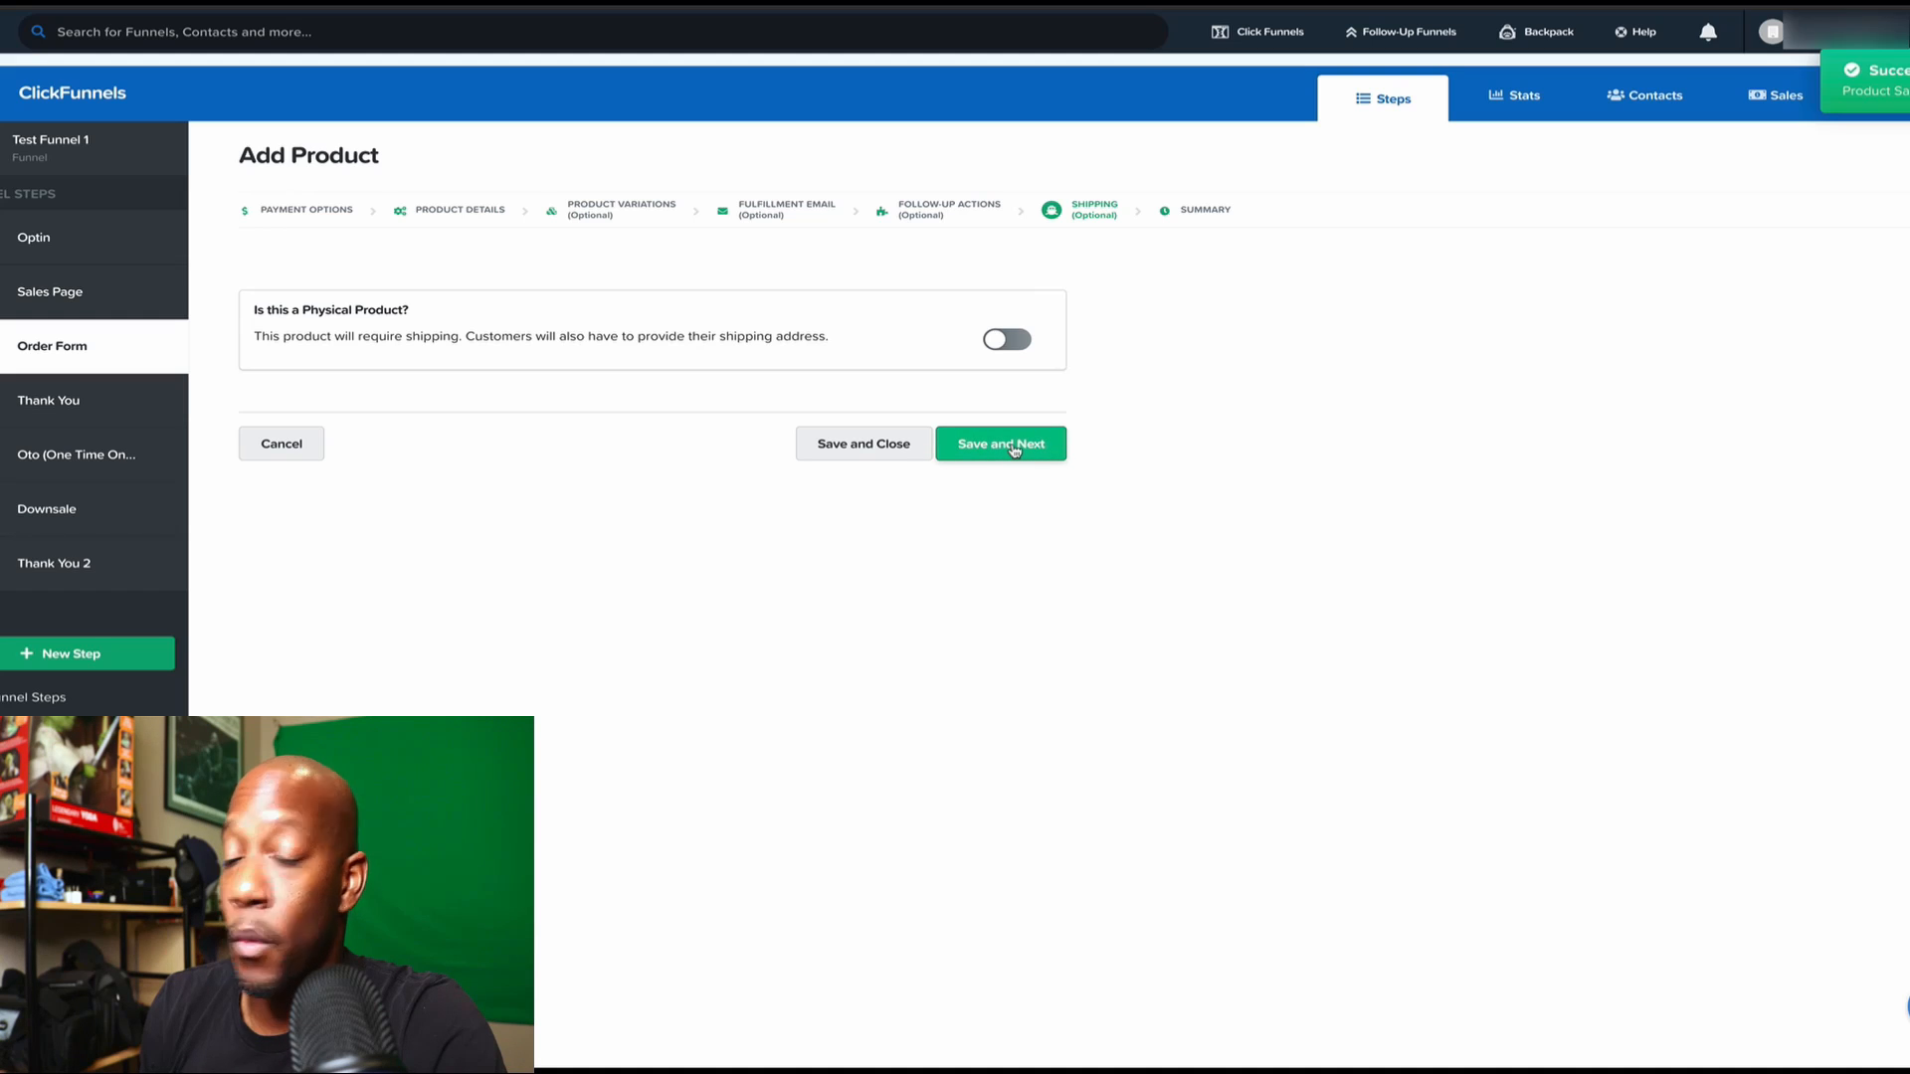
Step: Save the shipping settings with the physical product option off, and review the product summary before returning to the product list
left_click(1015, 448)
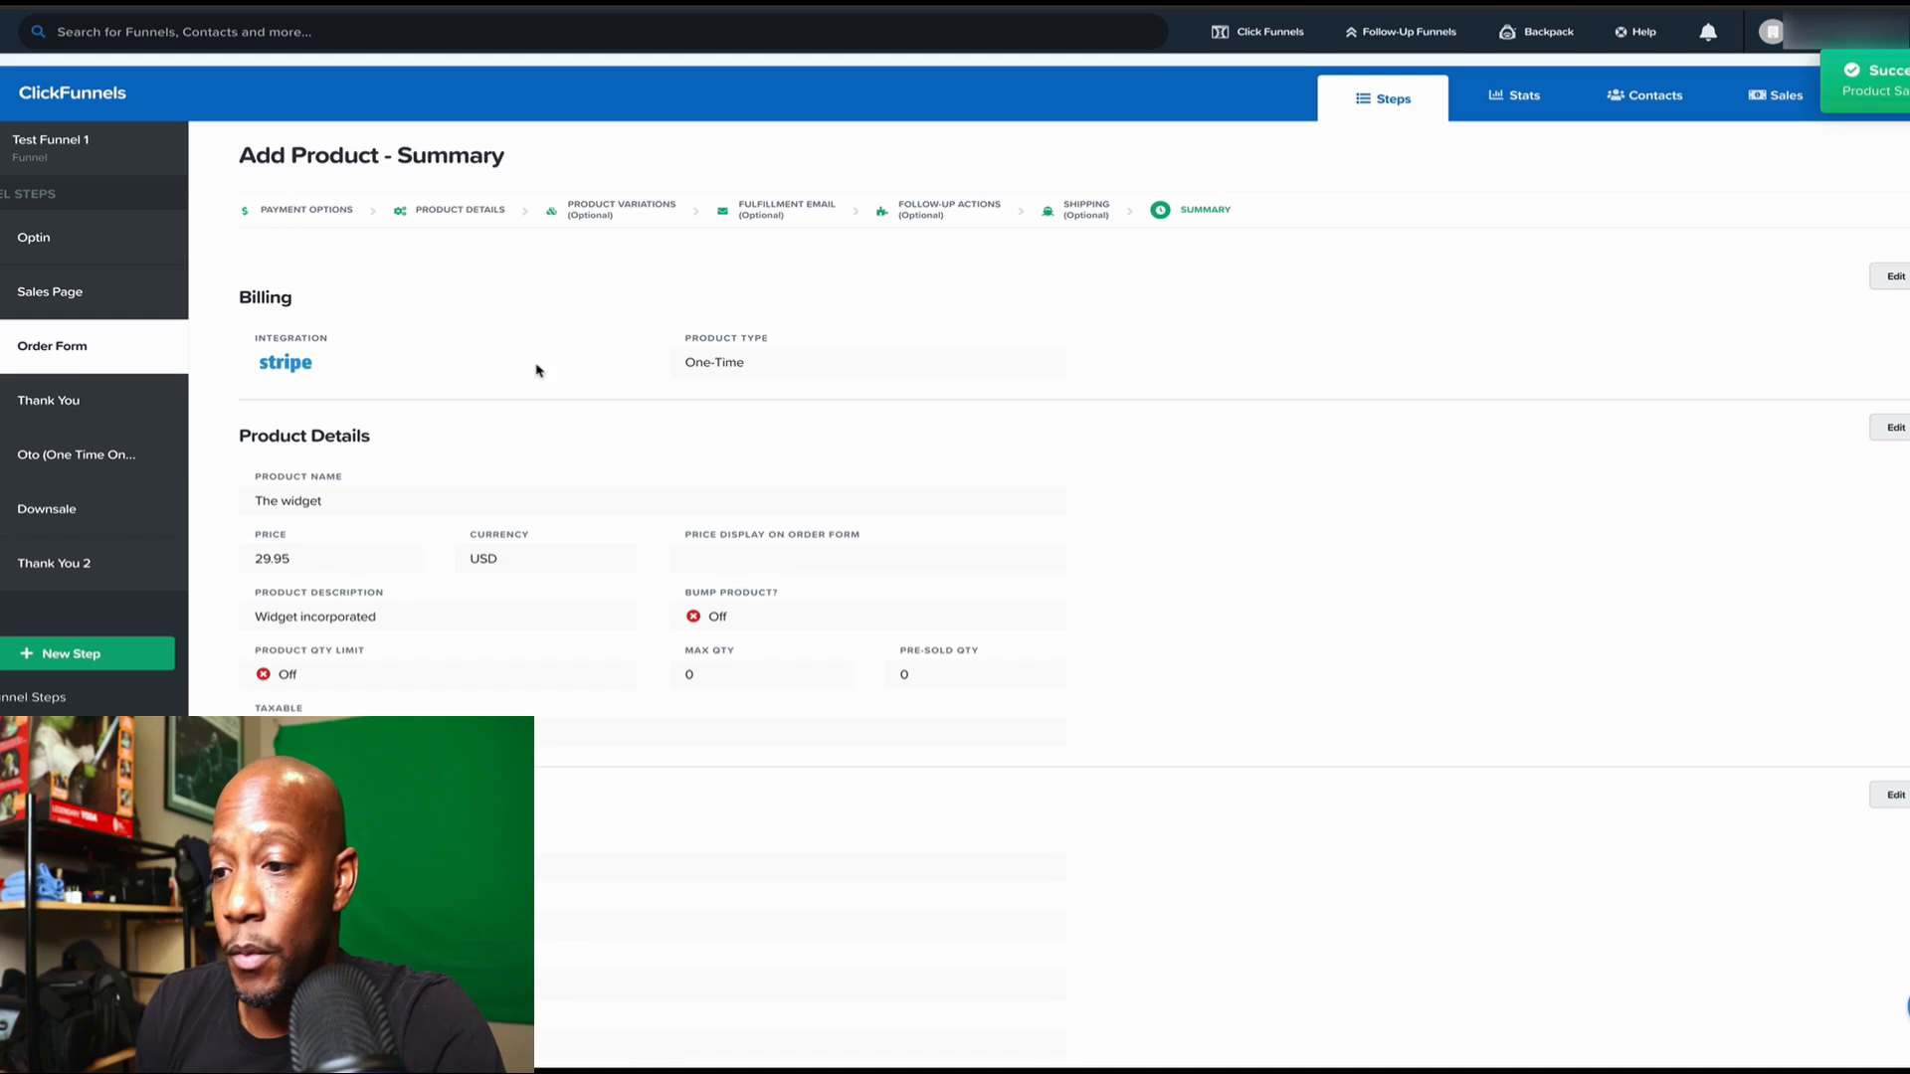
scroll(892, 379, "down", 2)
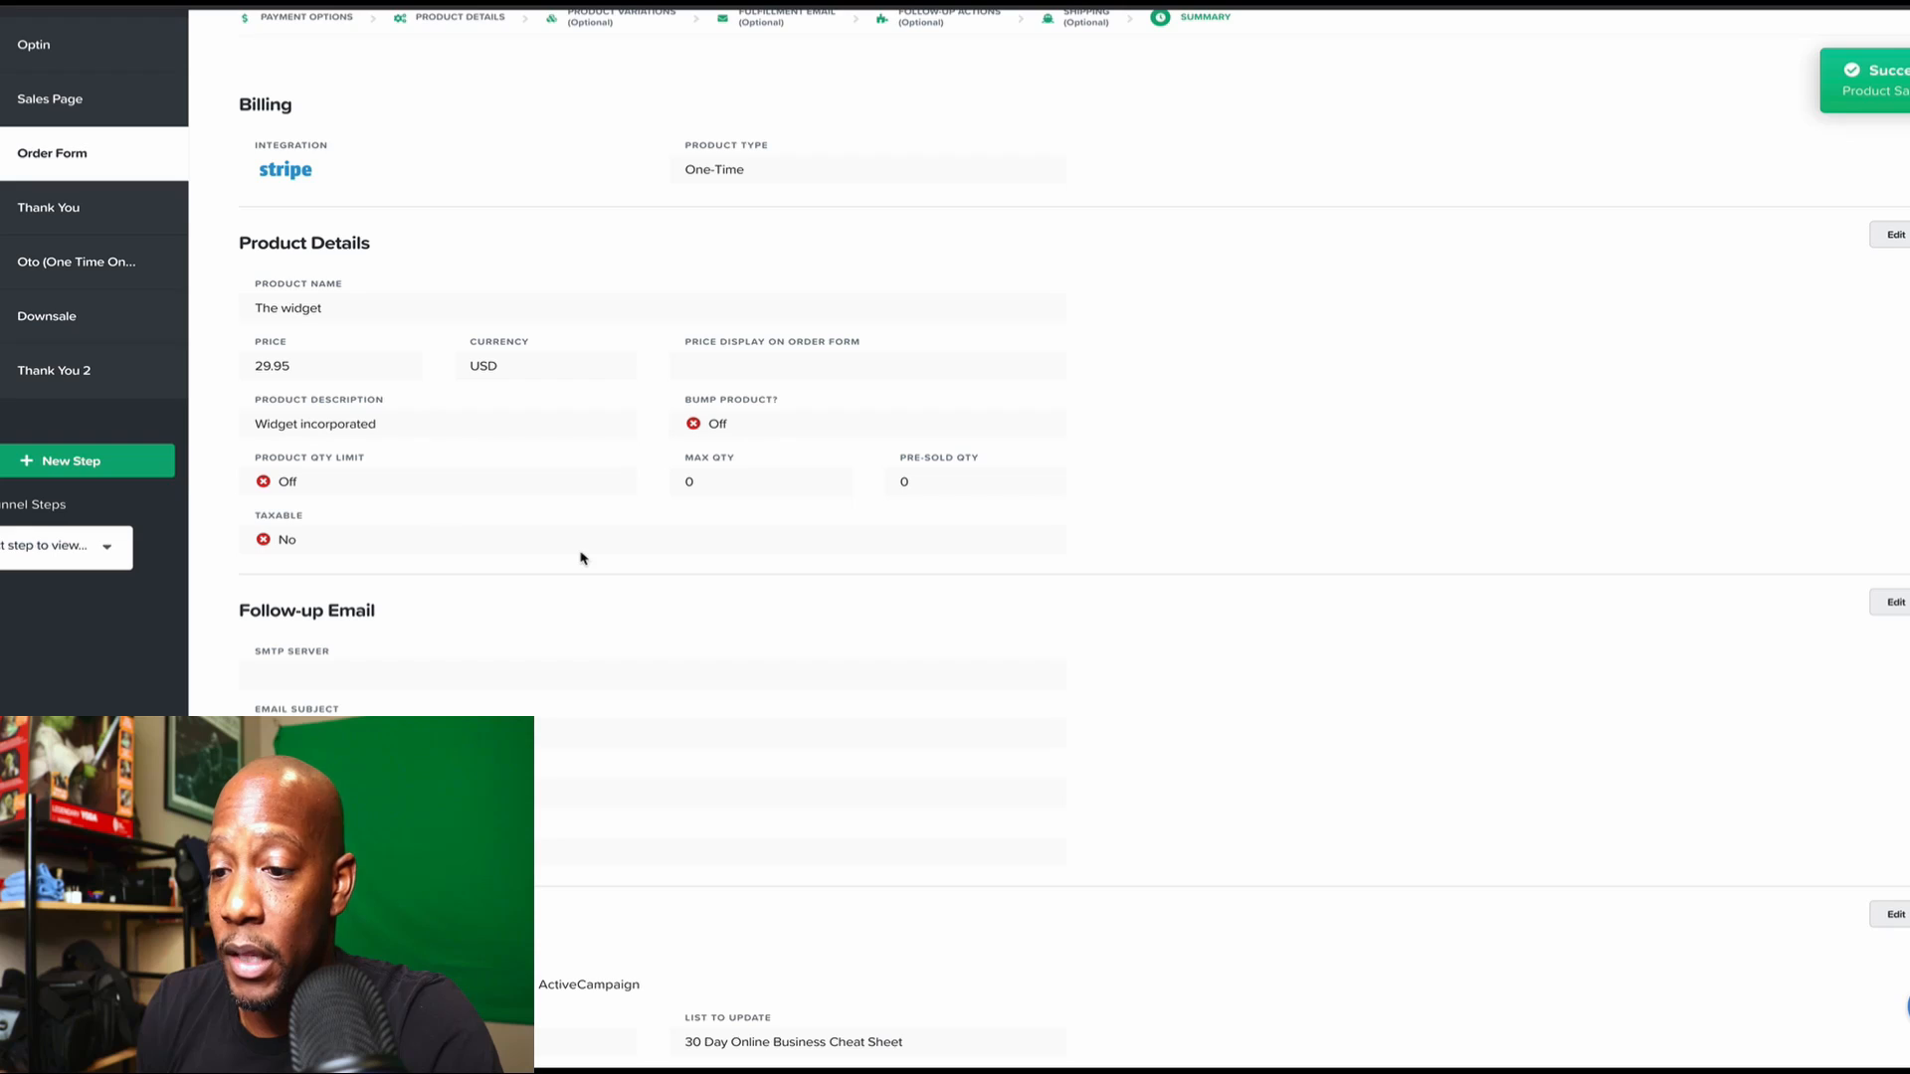
scroll(581, 558, "down", 3)
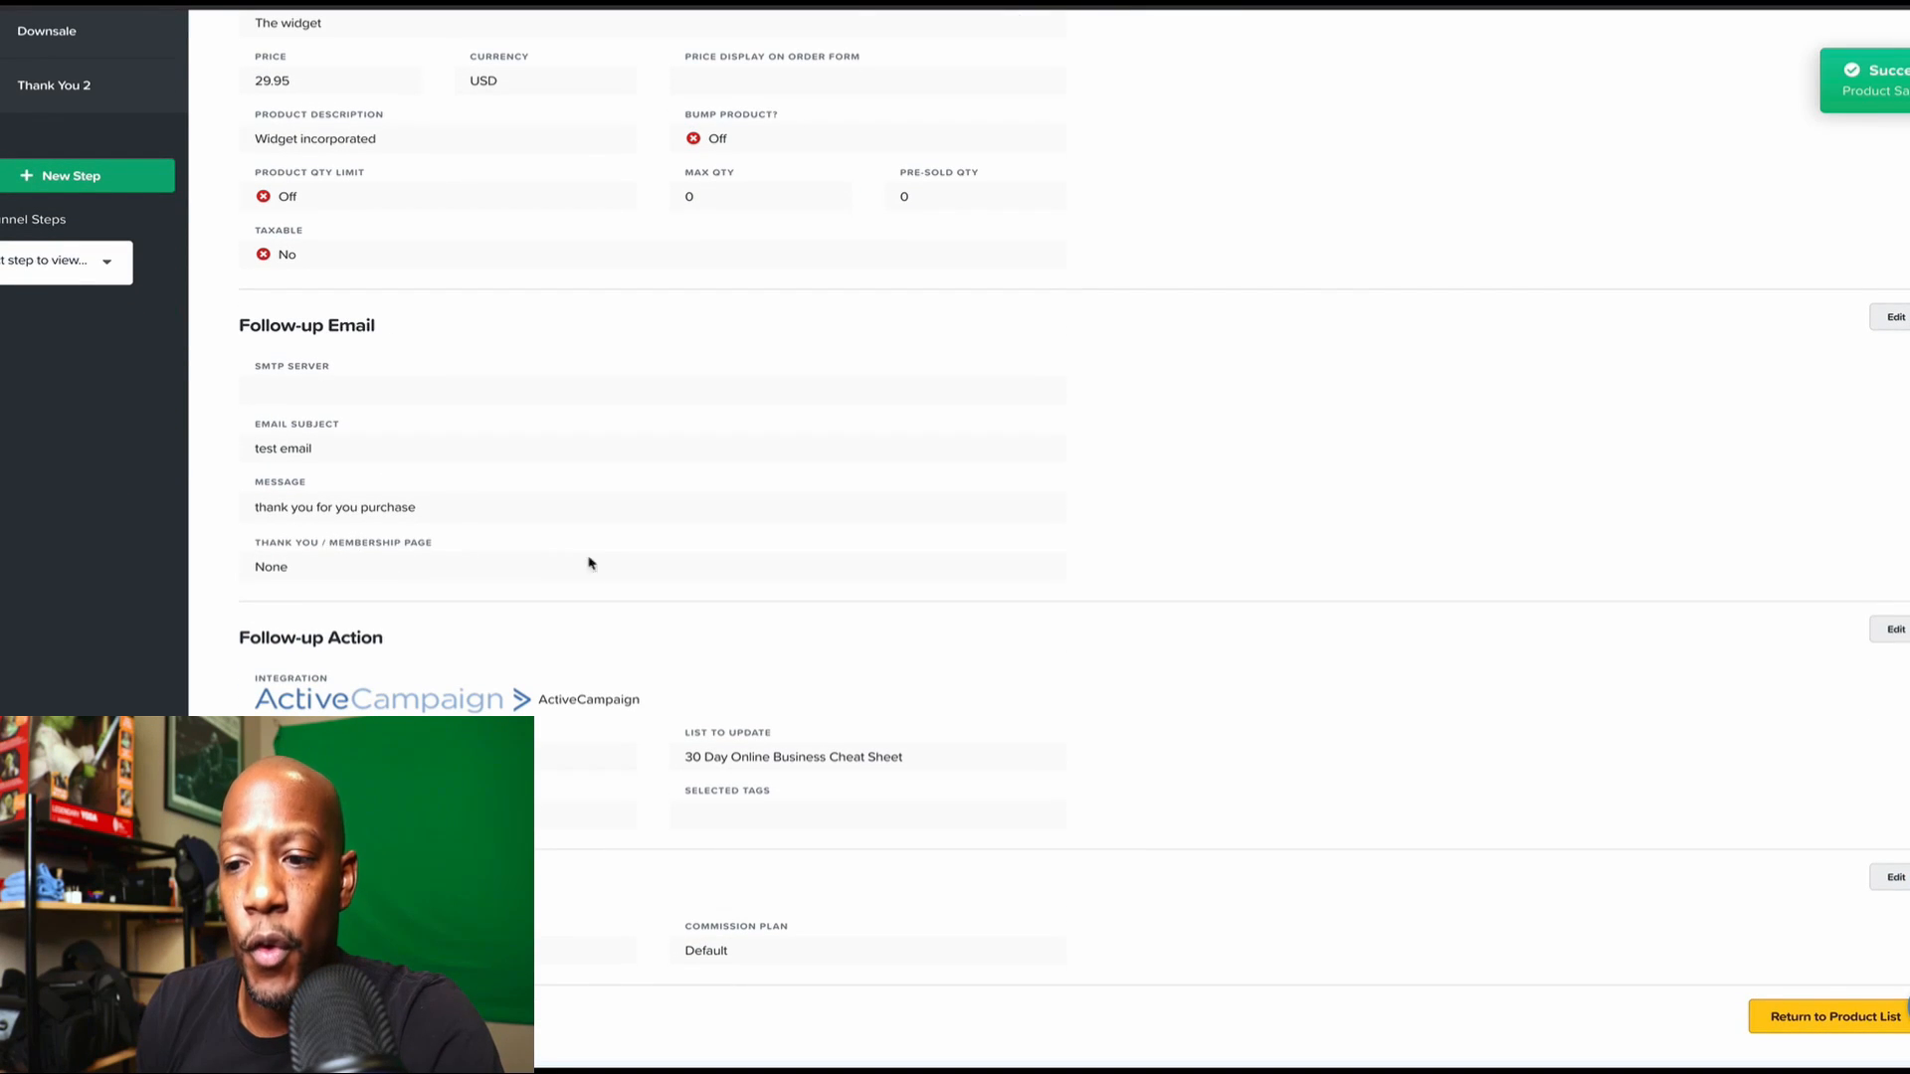
scroll(592, 564, "down", 1)
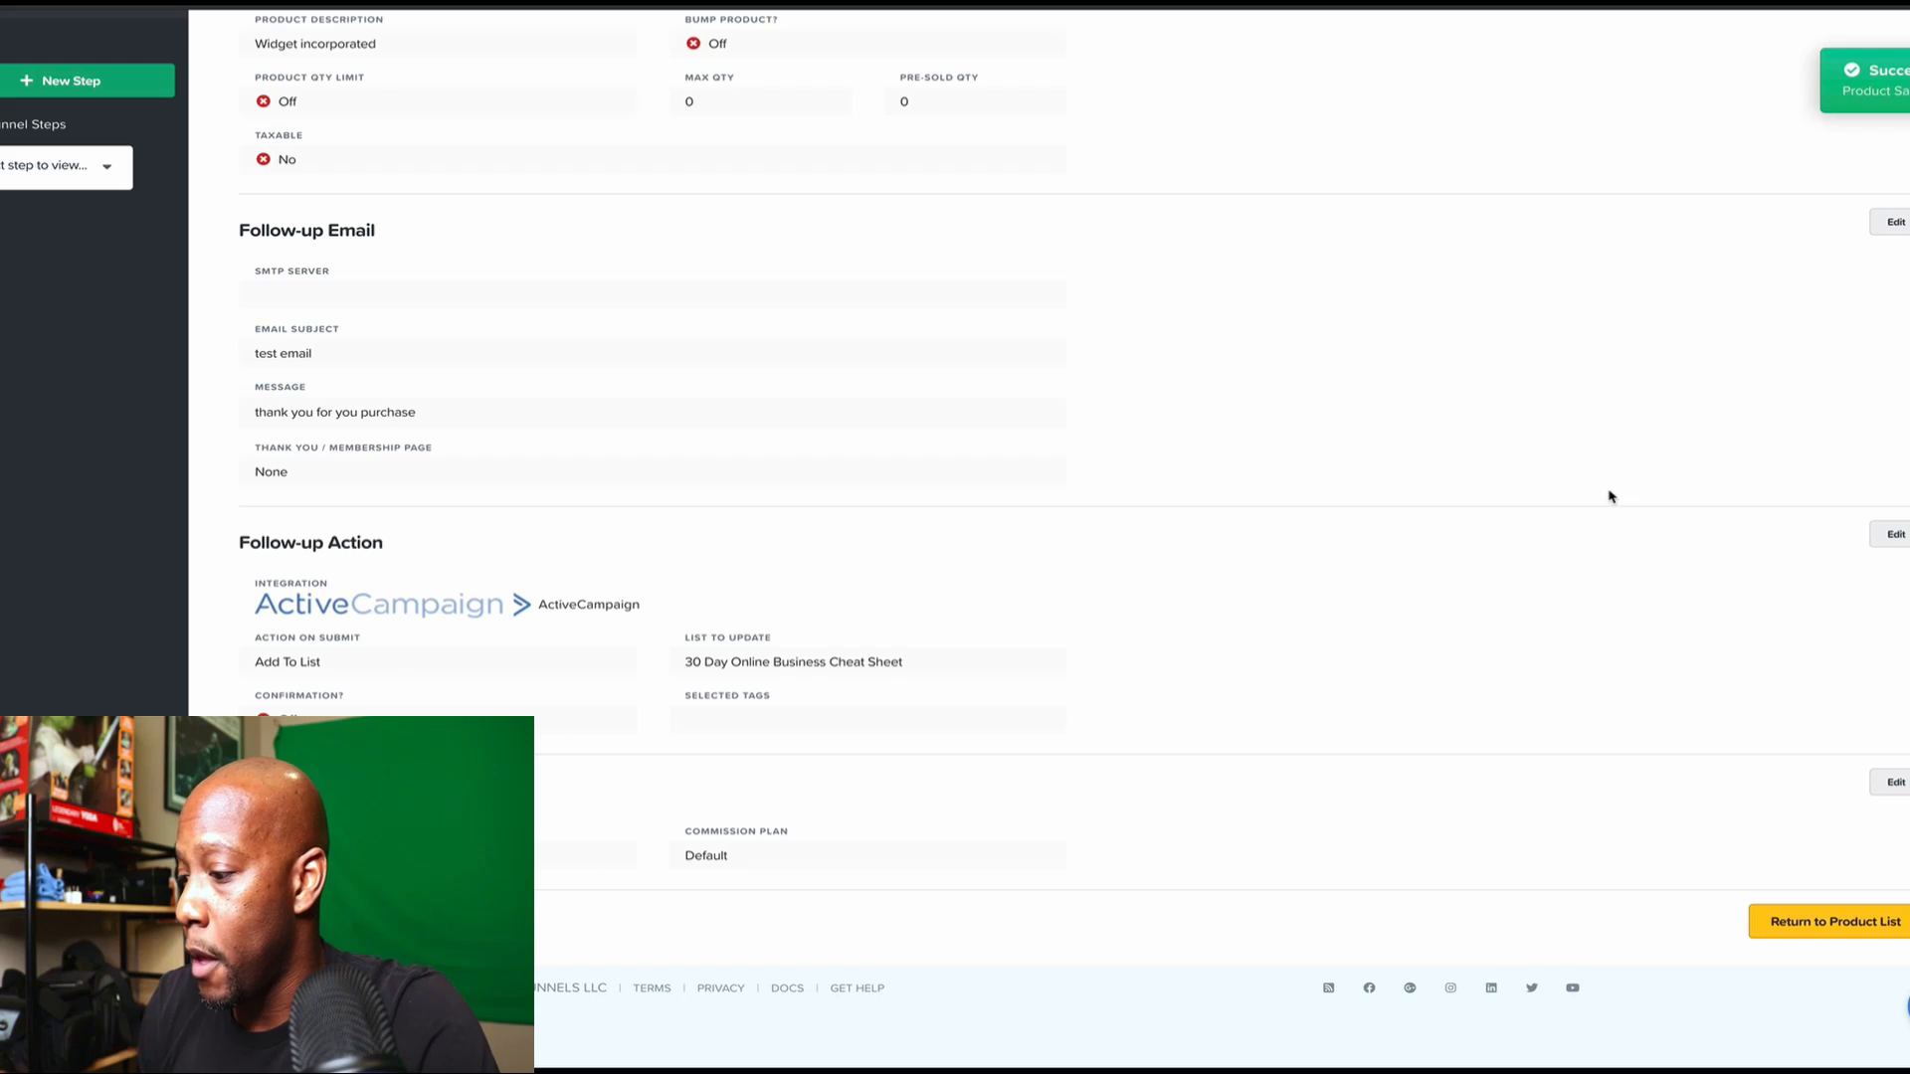
scroll(1568, 522, "up", 3)
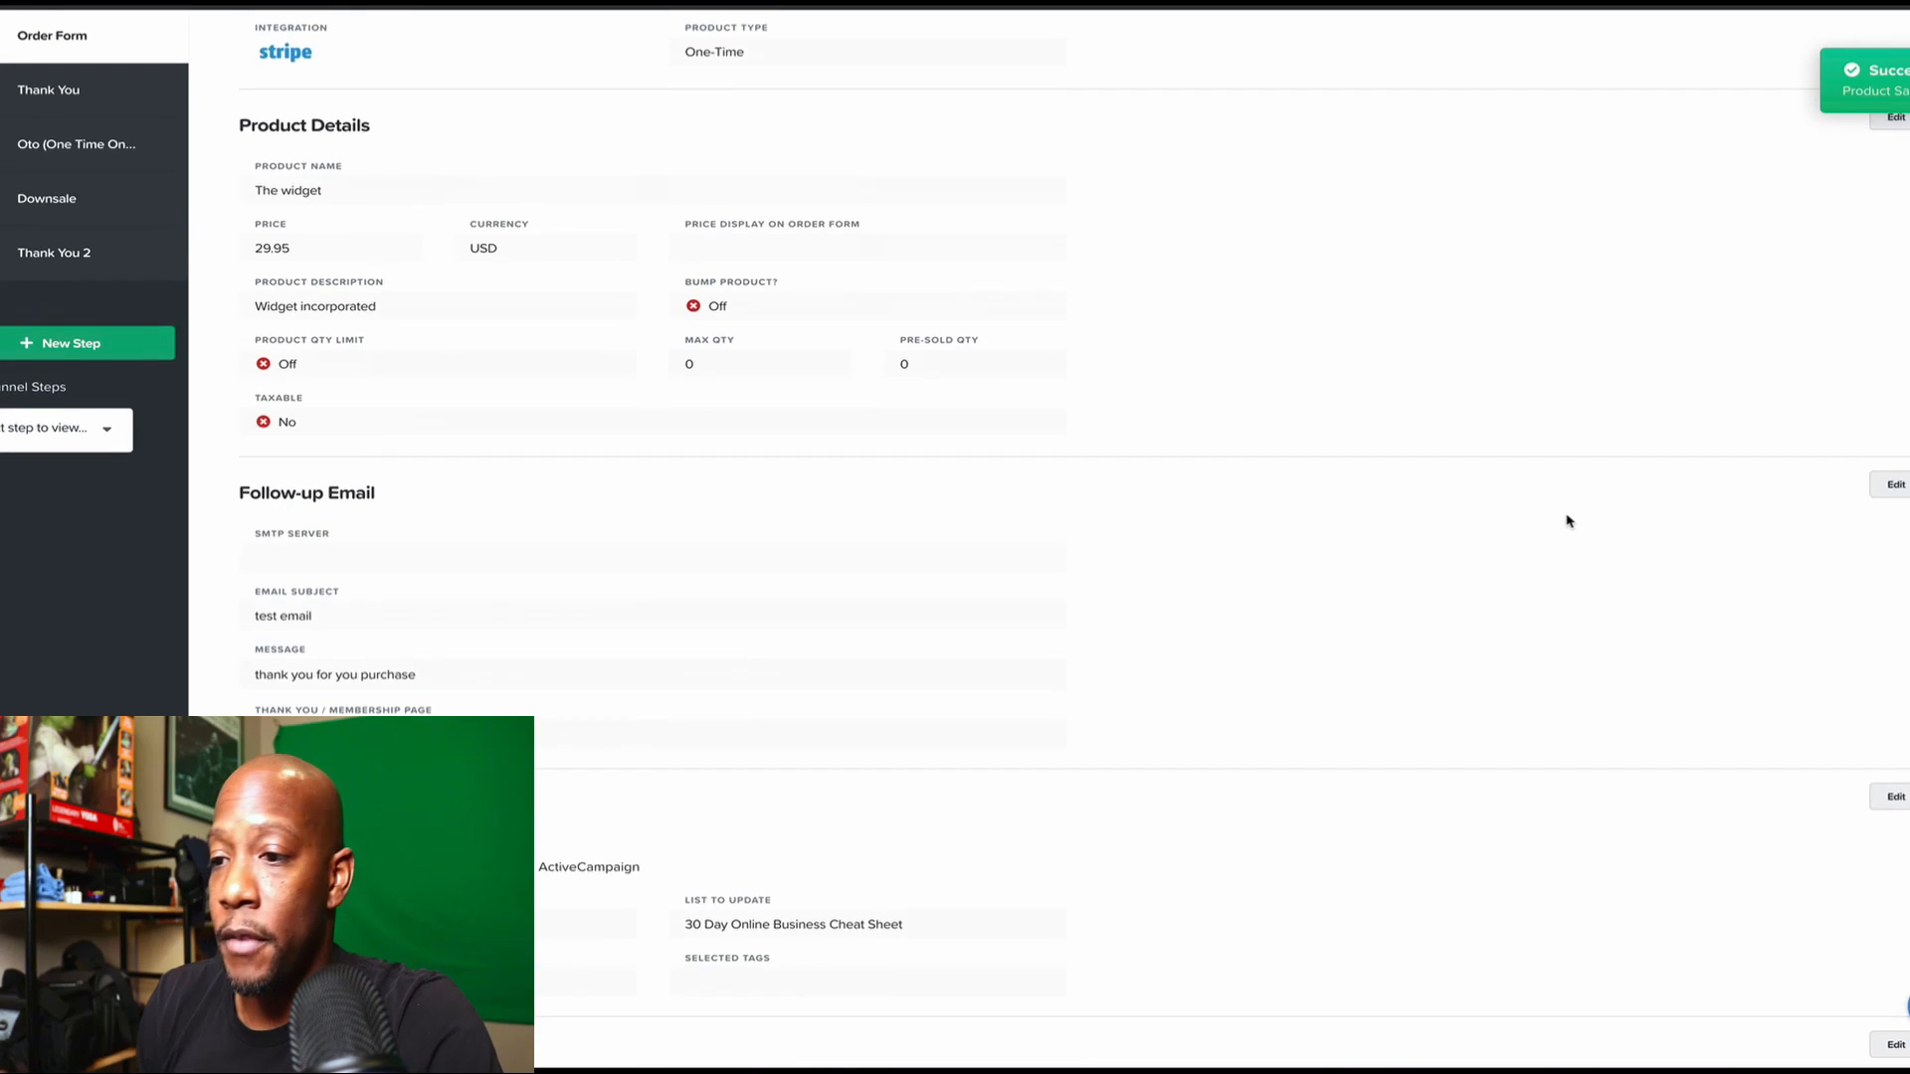
scroll(1568, 521, "down", 3)
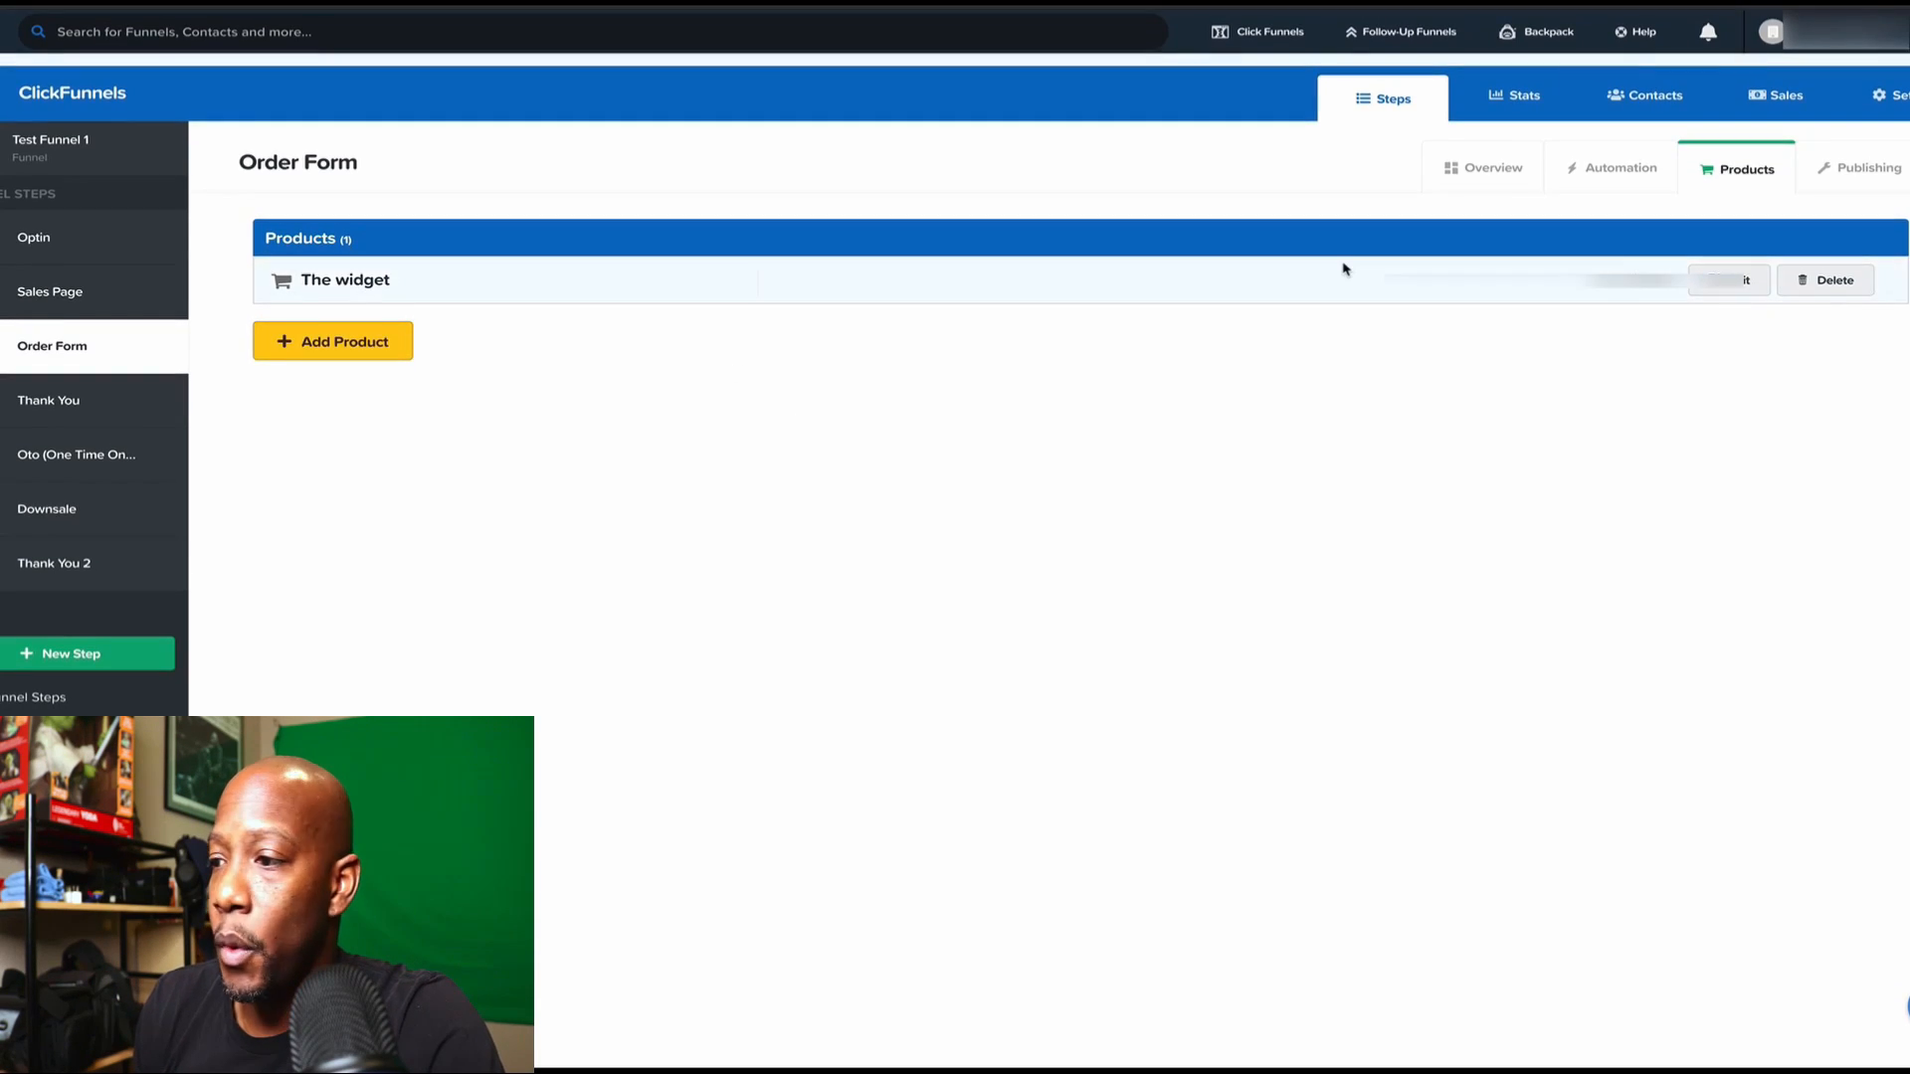
Step: Open the Order Form page for editing and add an Order Bump element just above the Credit Card Information heading
left_click(1488, 169)
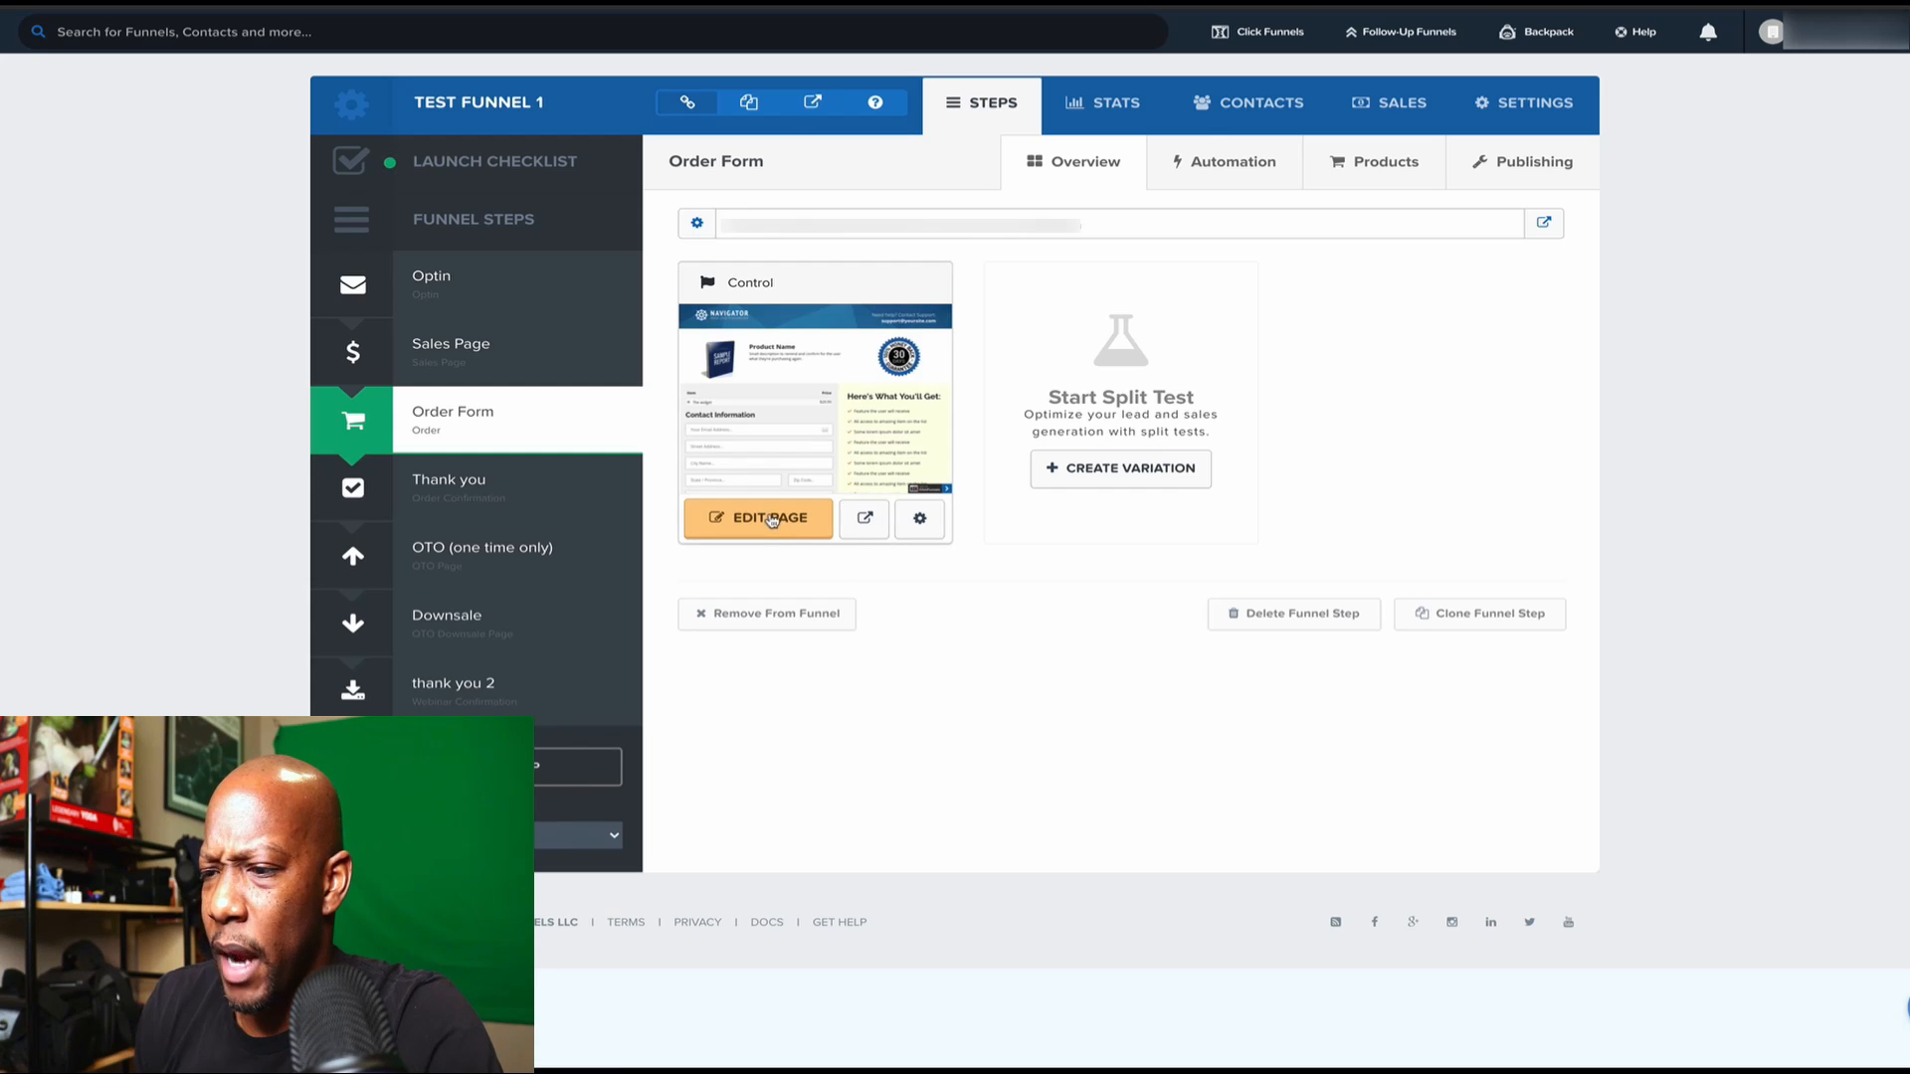
left_click(772, 519)
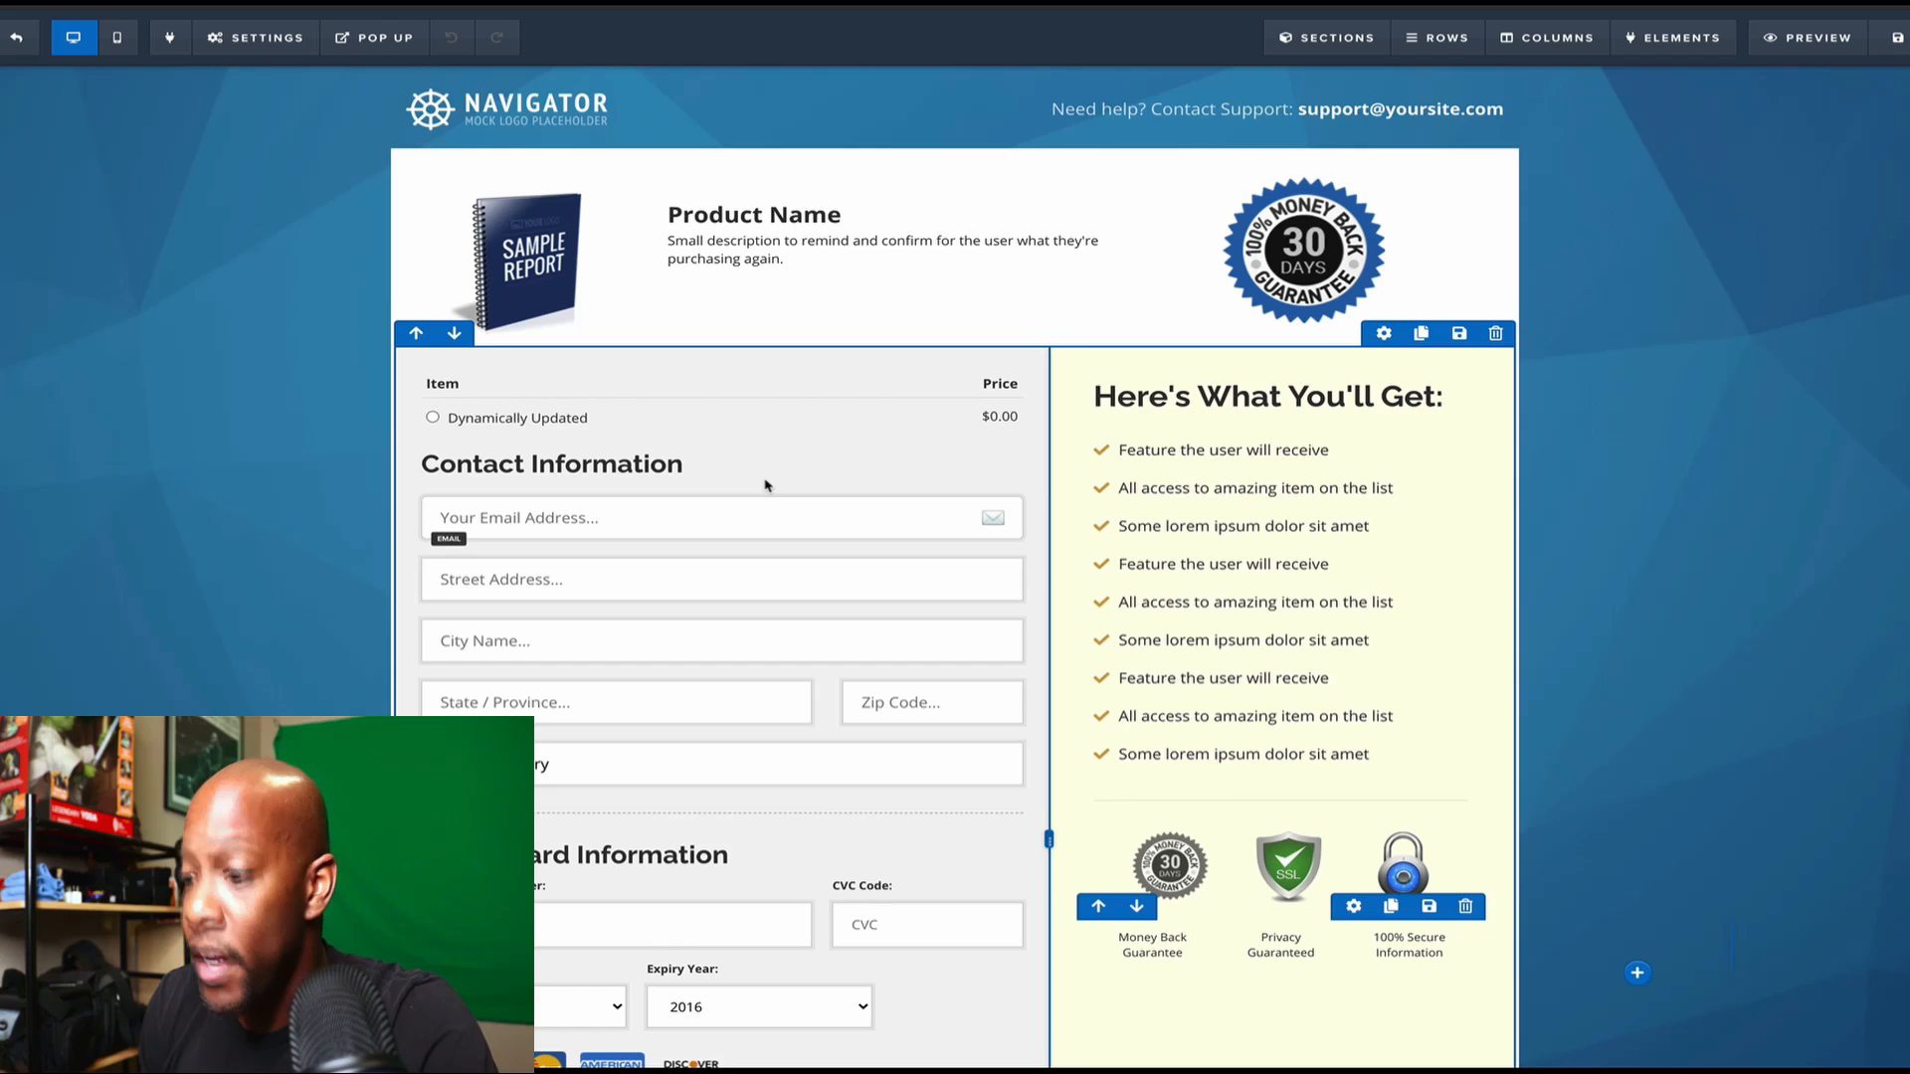
scroll(766, 486, "down", 2)
scroll(766, 485, "up", 2)
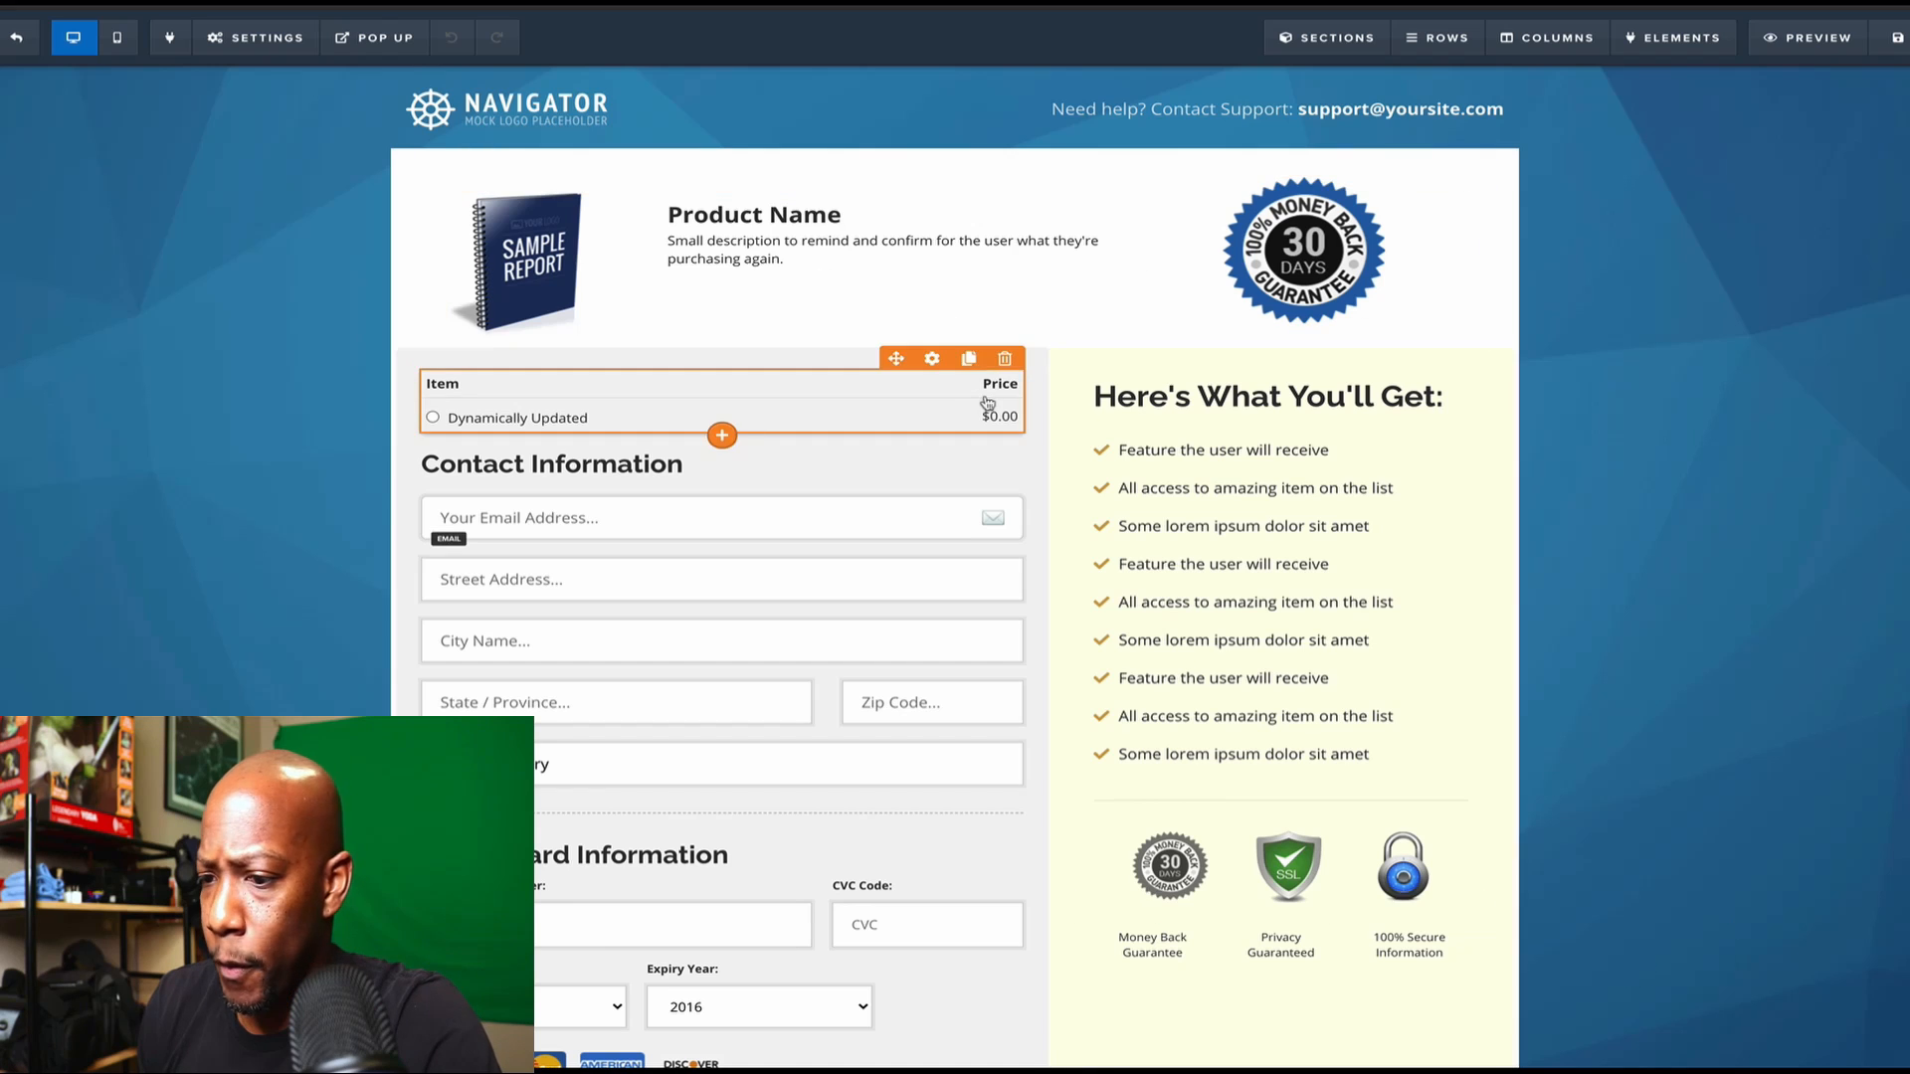
scroll(987, 402, "down", 4)
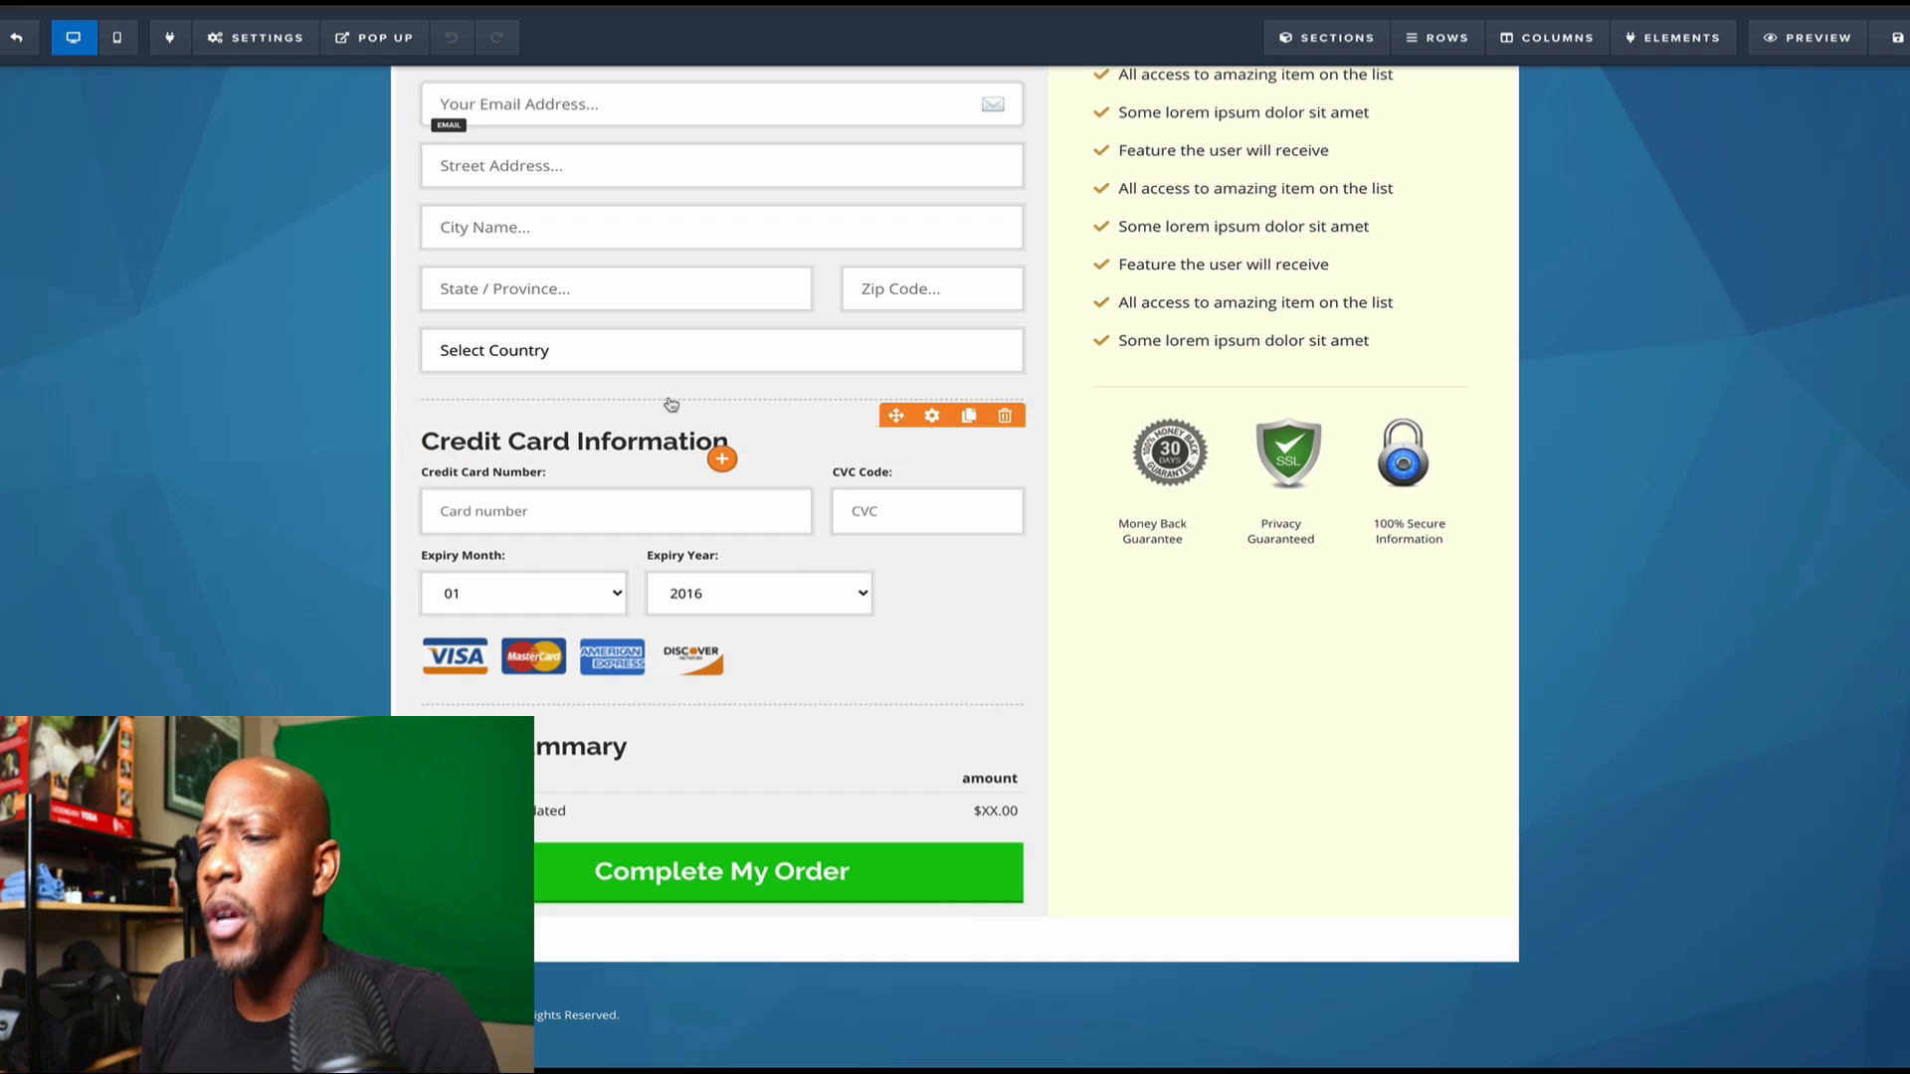
scroll(397, 448, "up", 1)
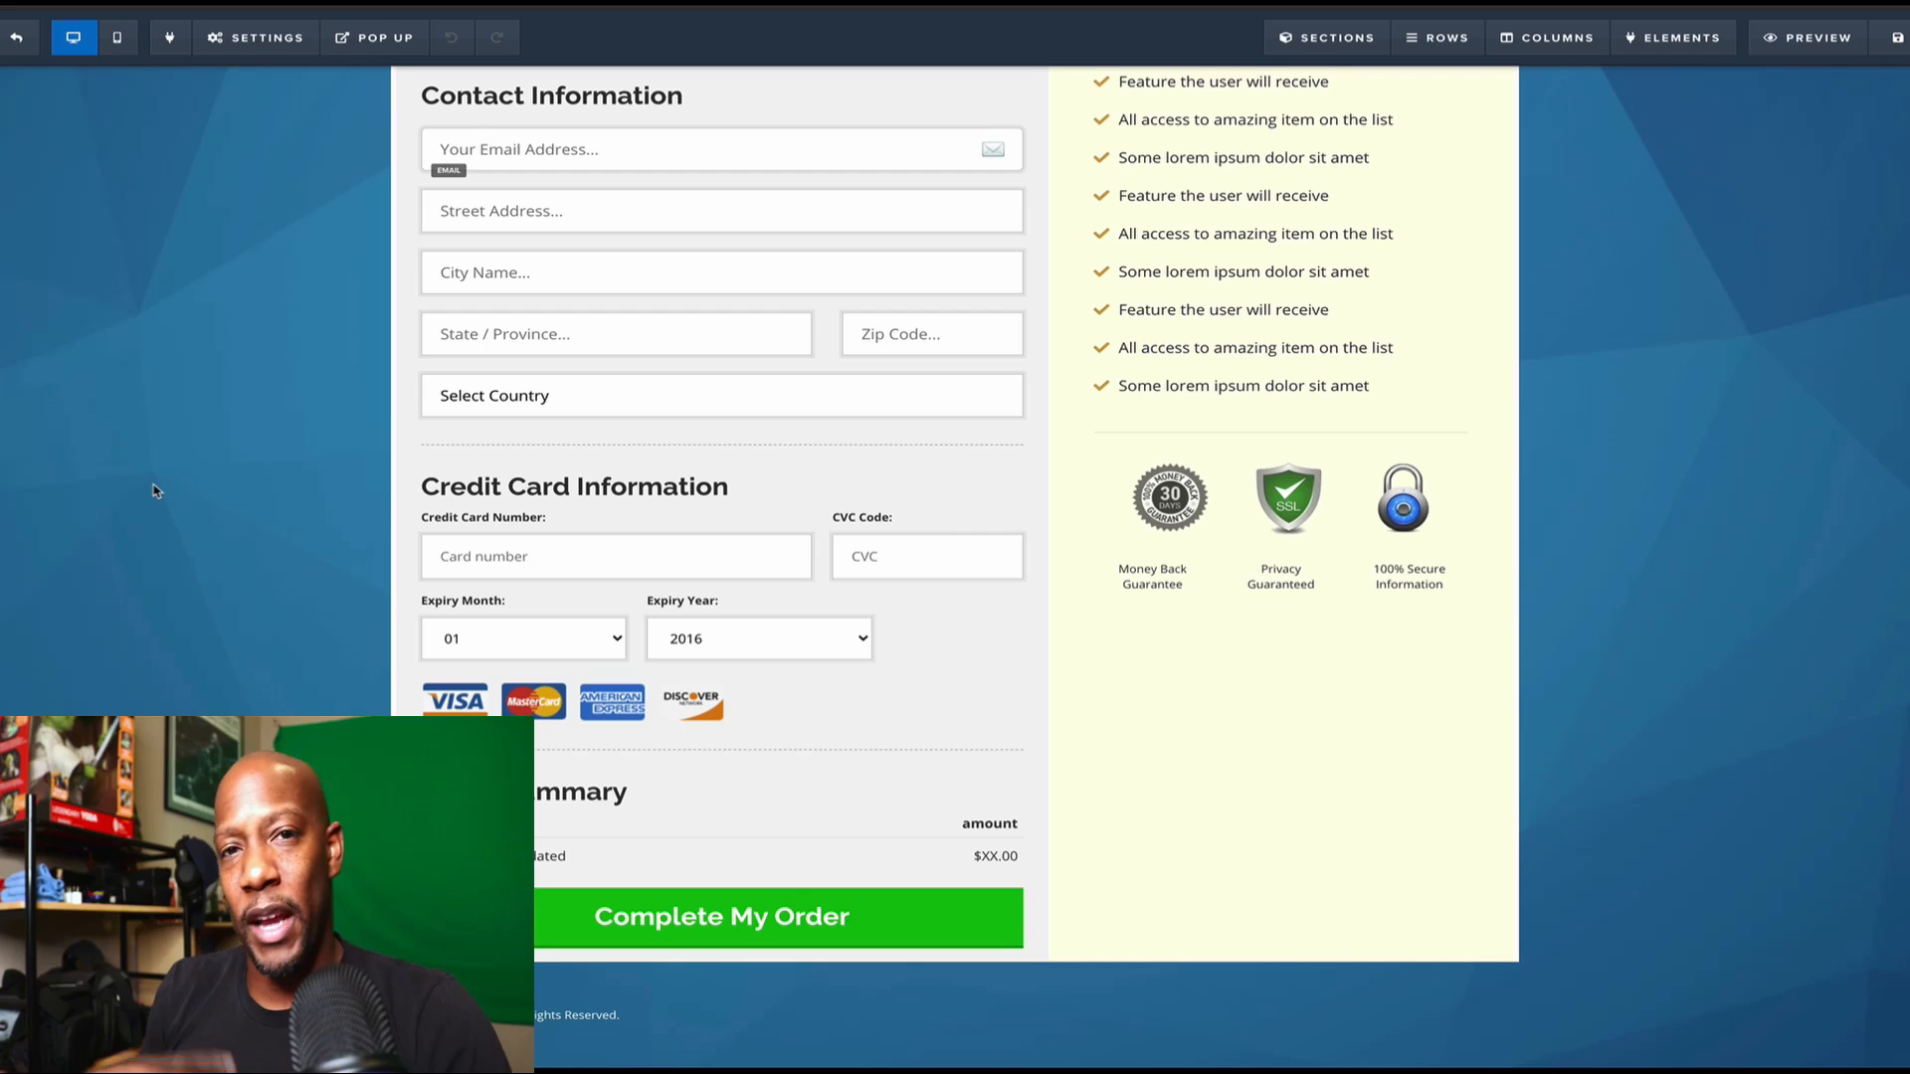
left_click(722, 455)
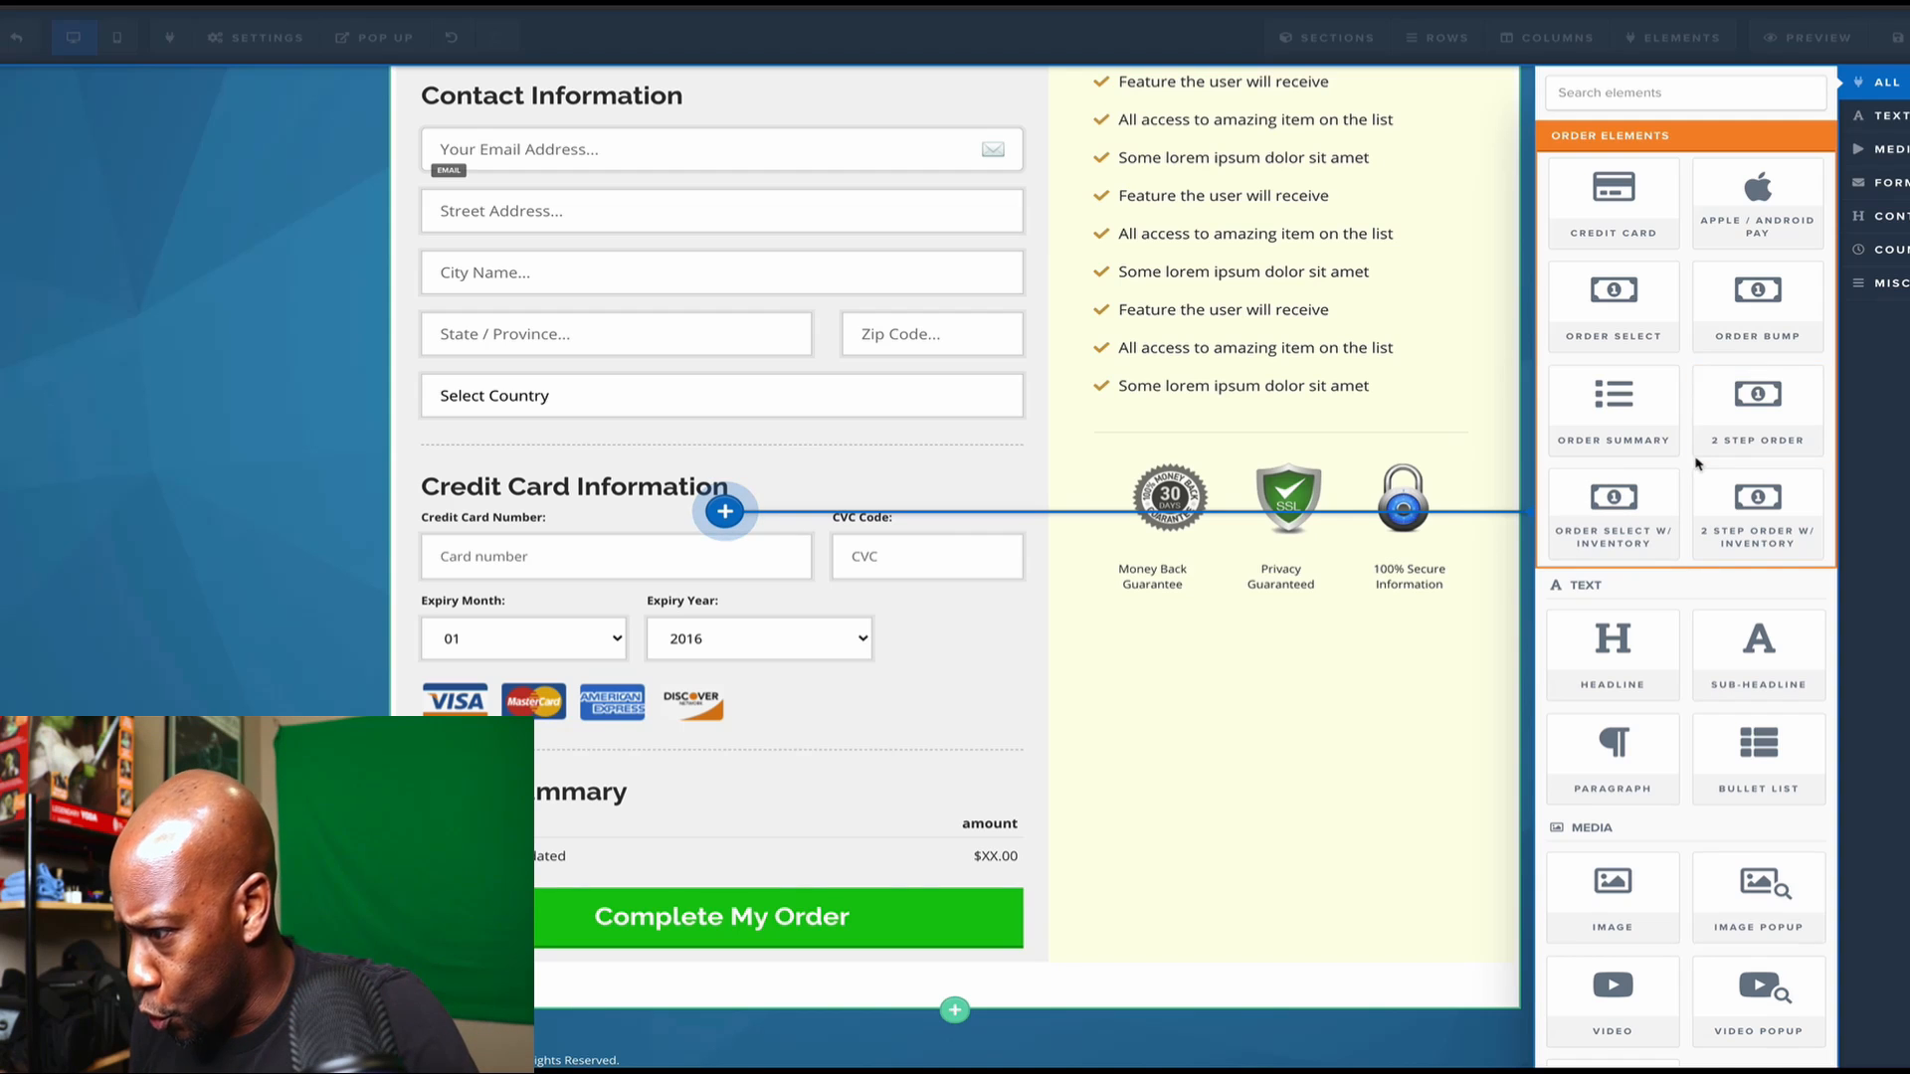
left_click(1747, 312)
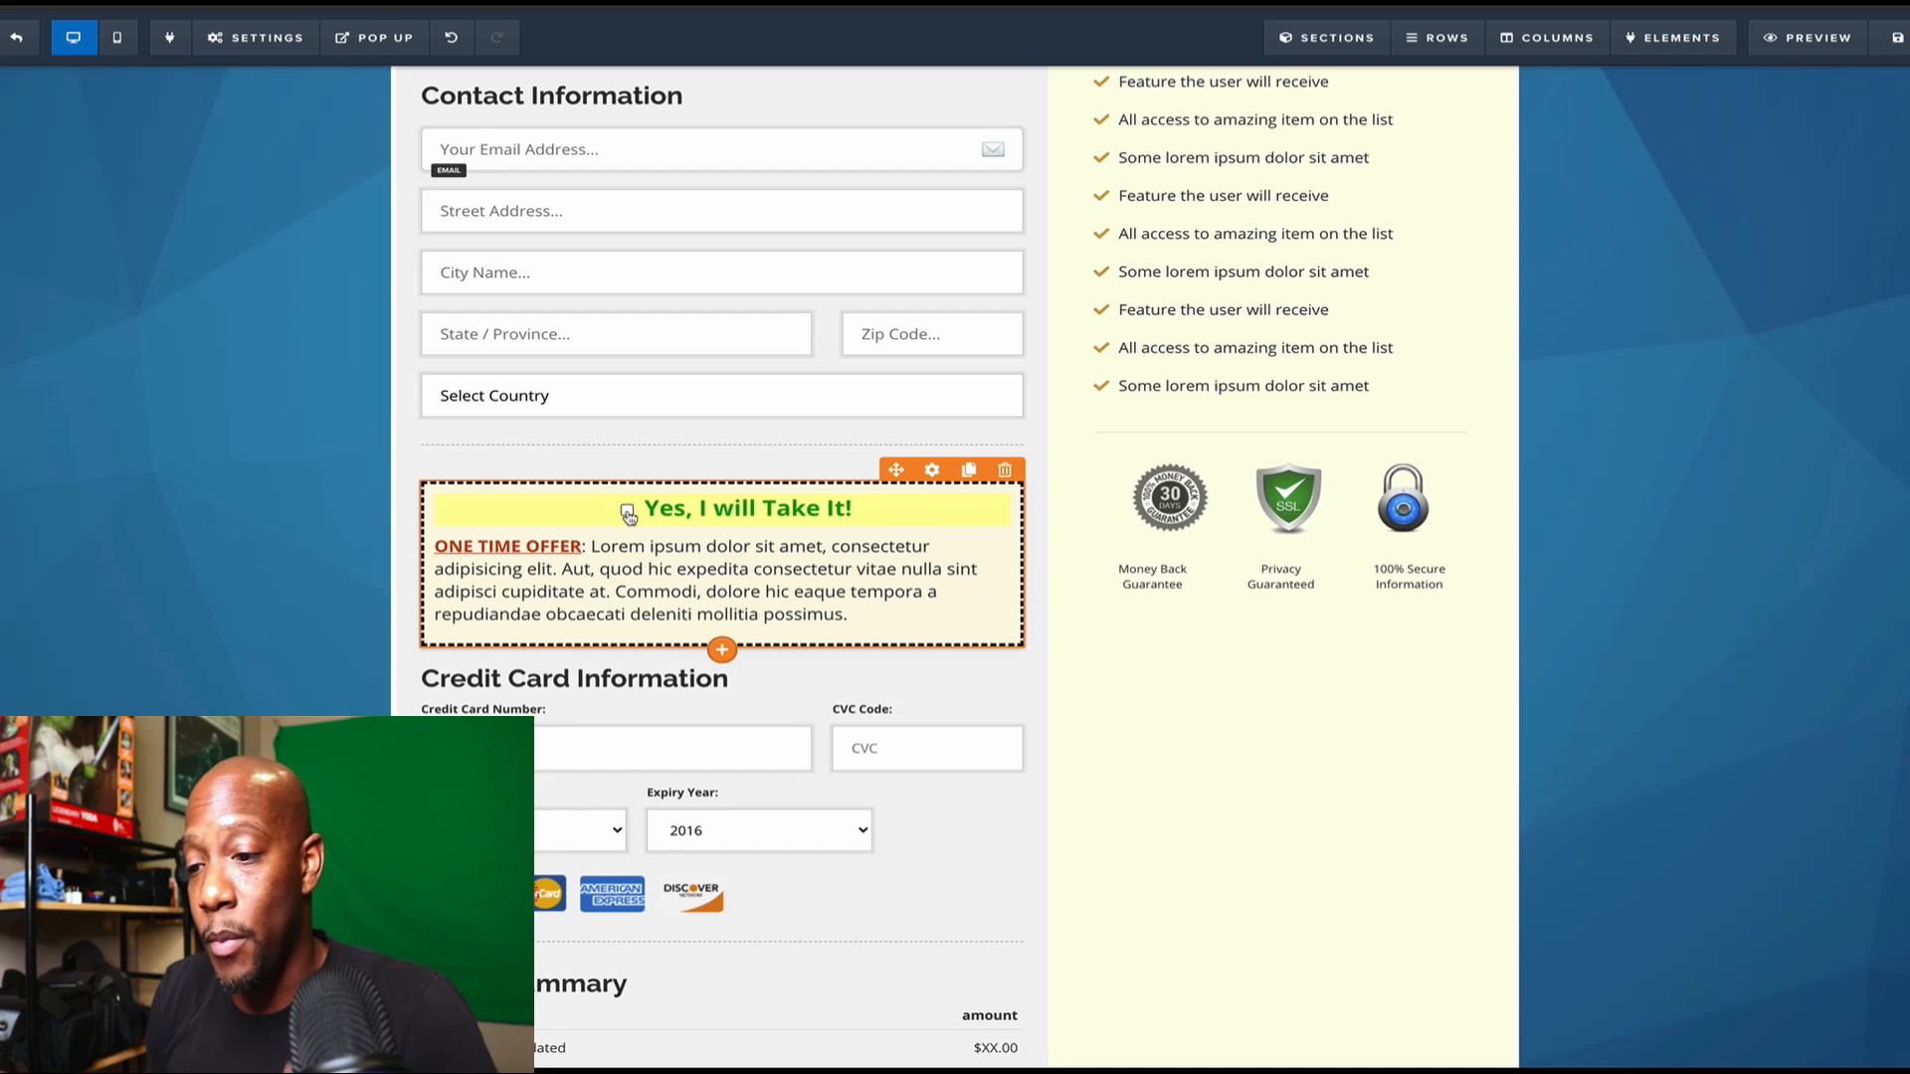
Step: Review the order bump's settings, and save the page before returning to the Order Form overview
left_click(744, 511)
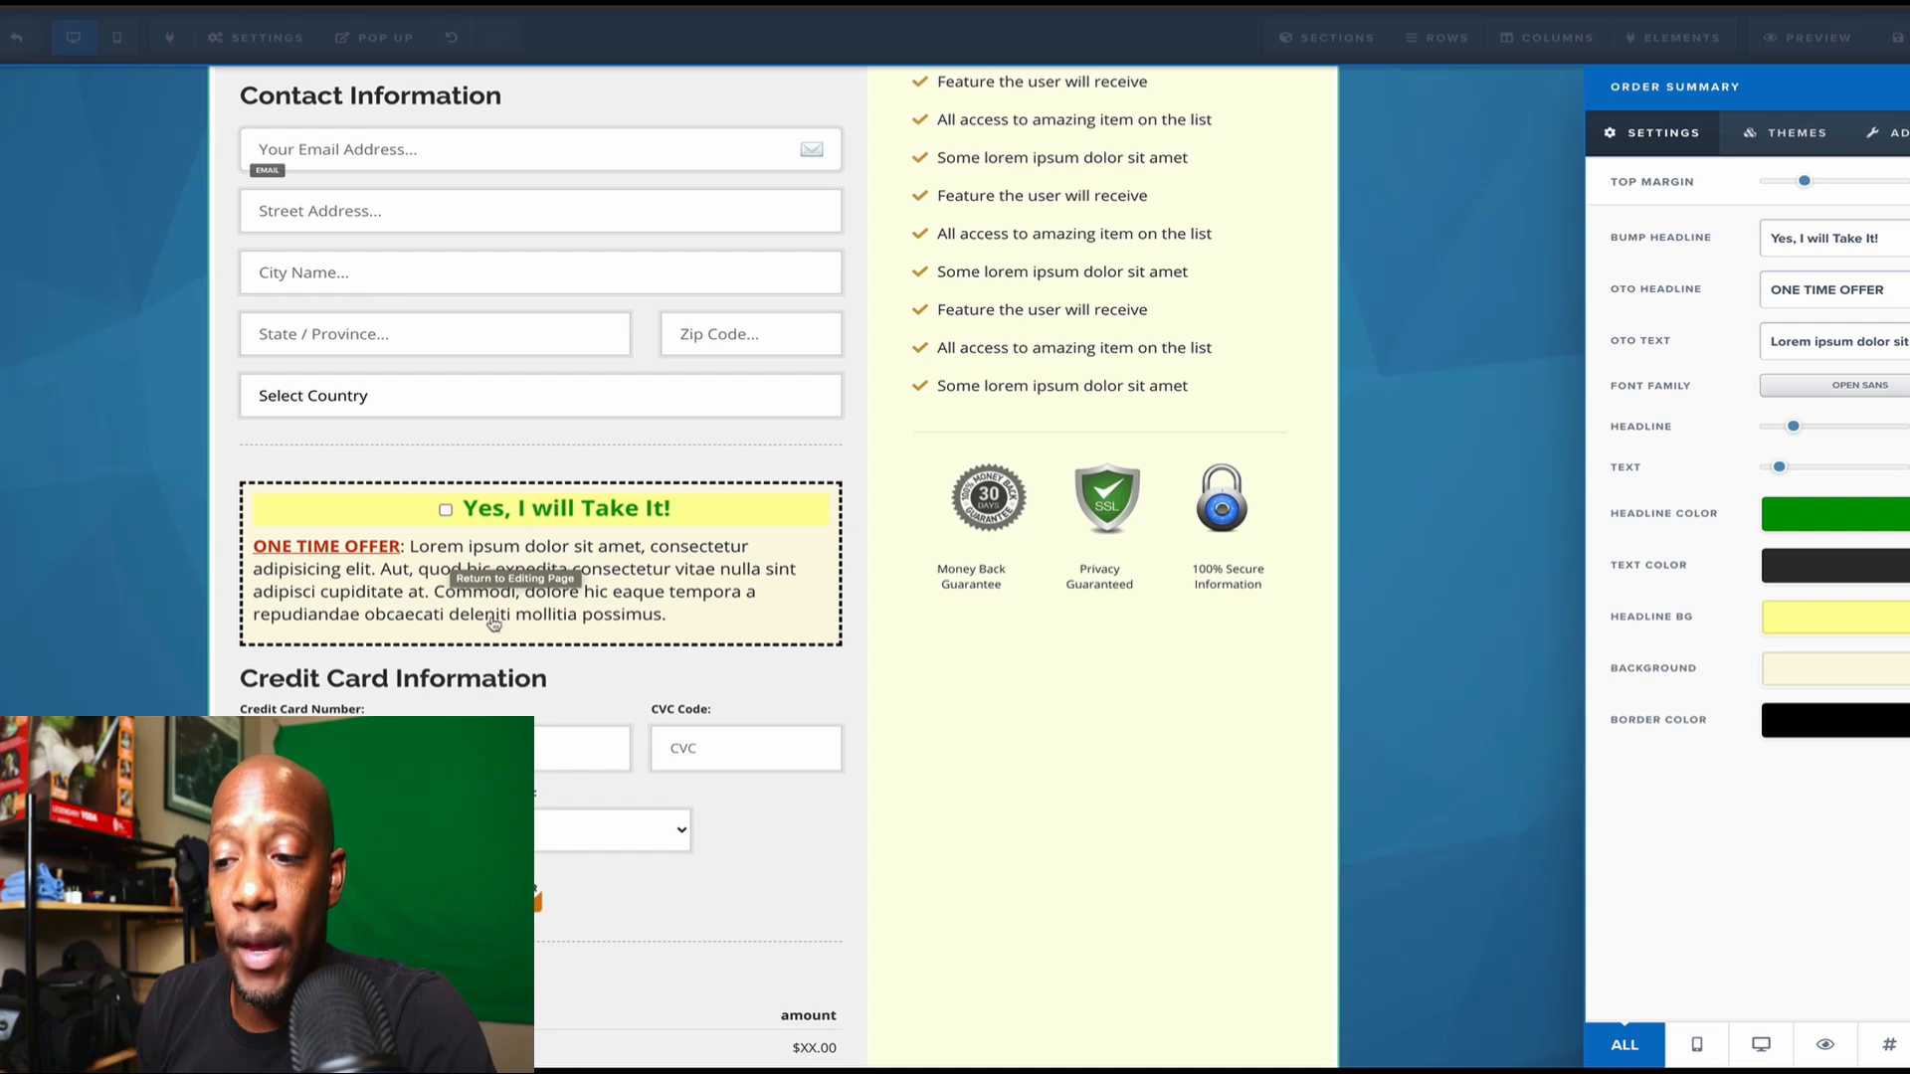
left_click(1040, 708)
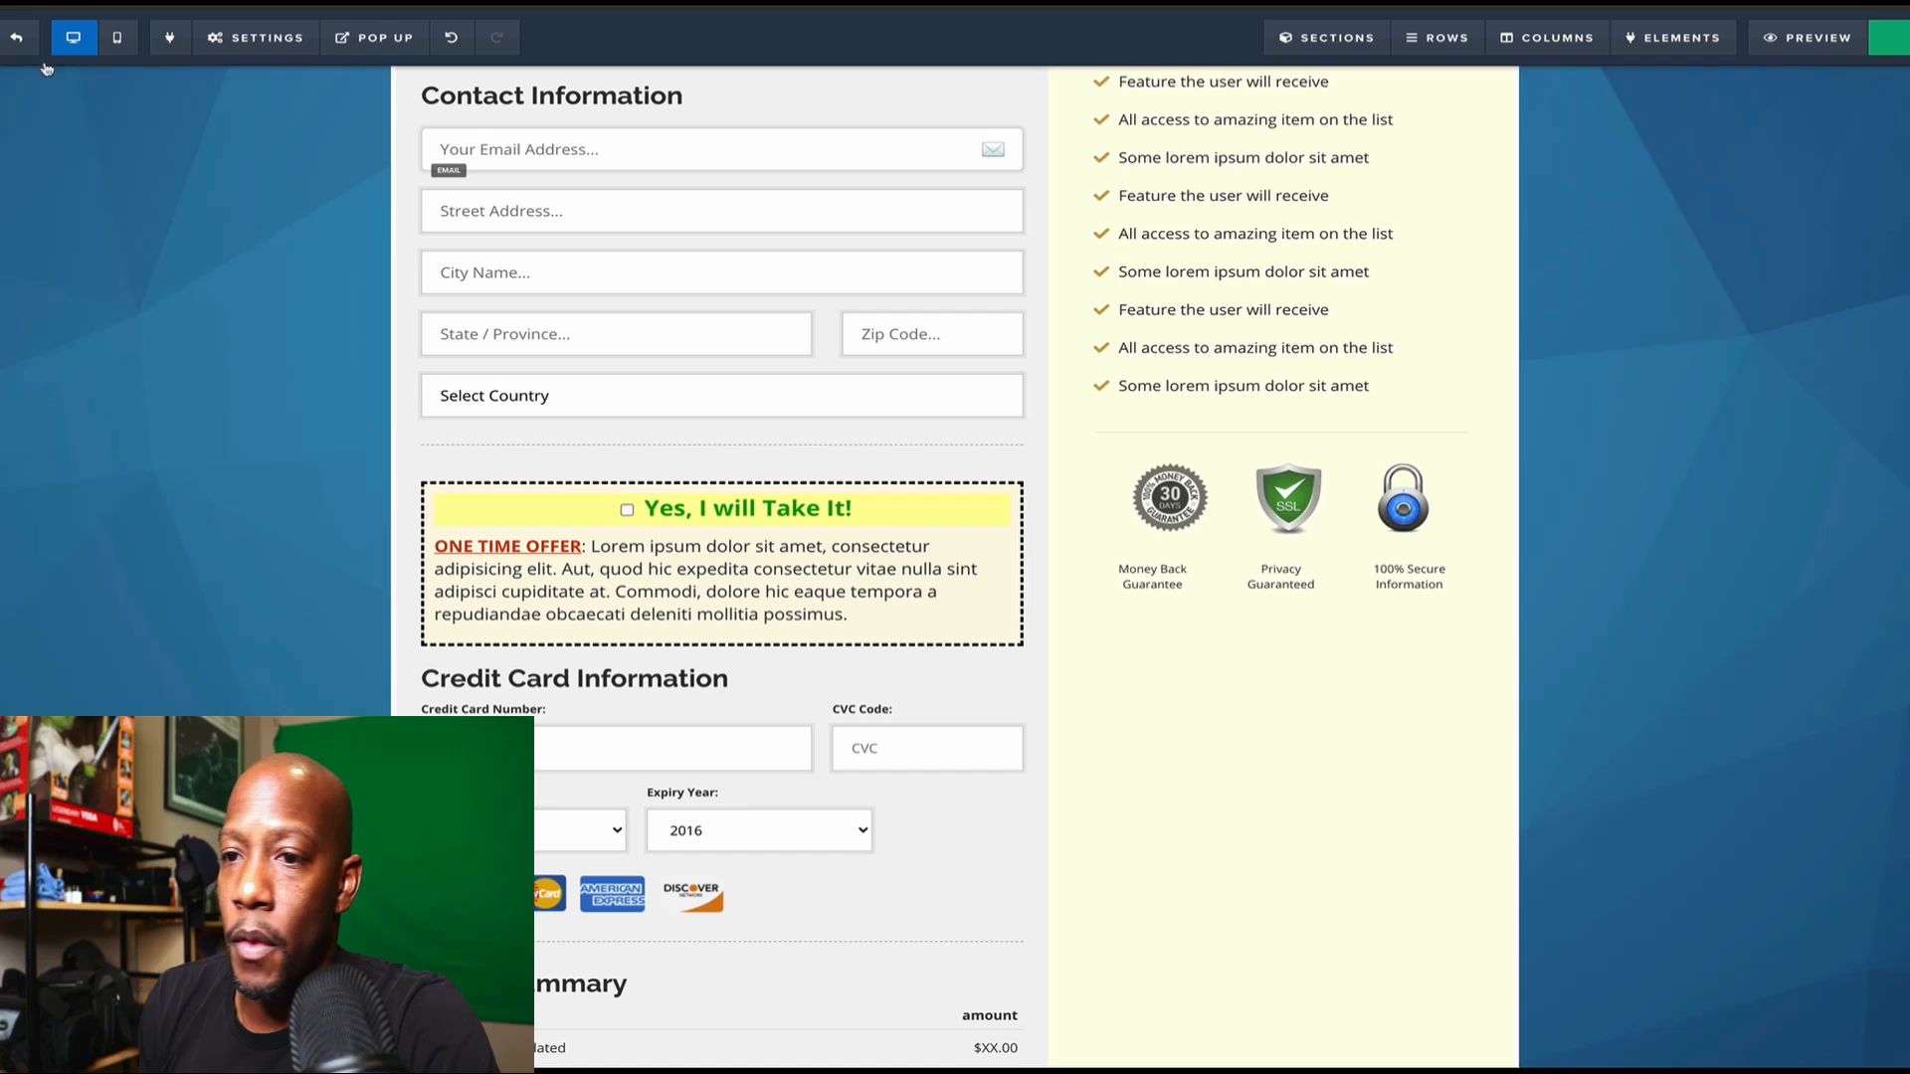
left_click(24, 40)
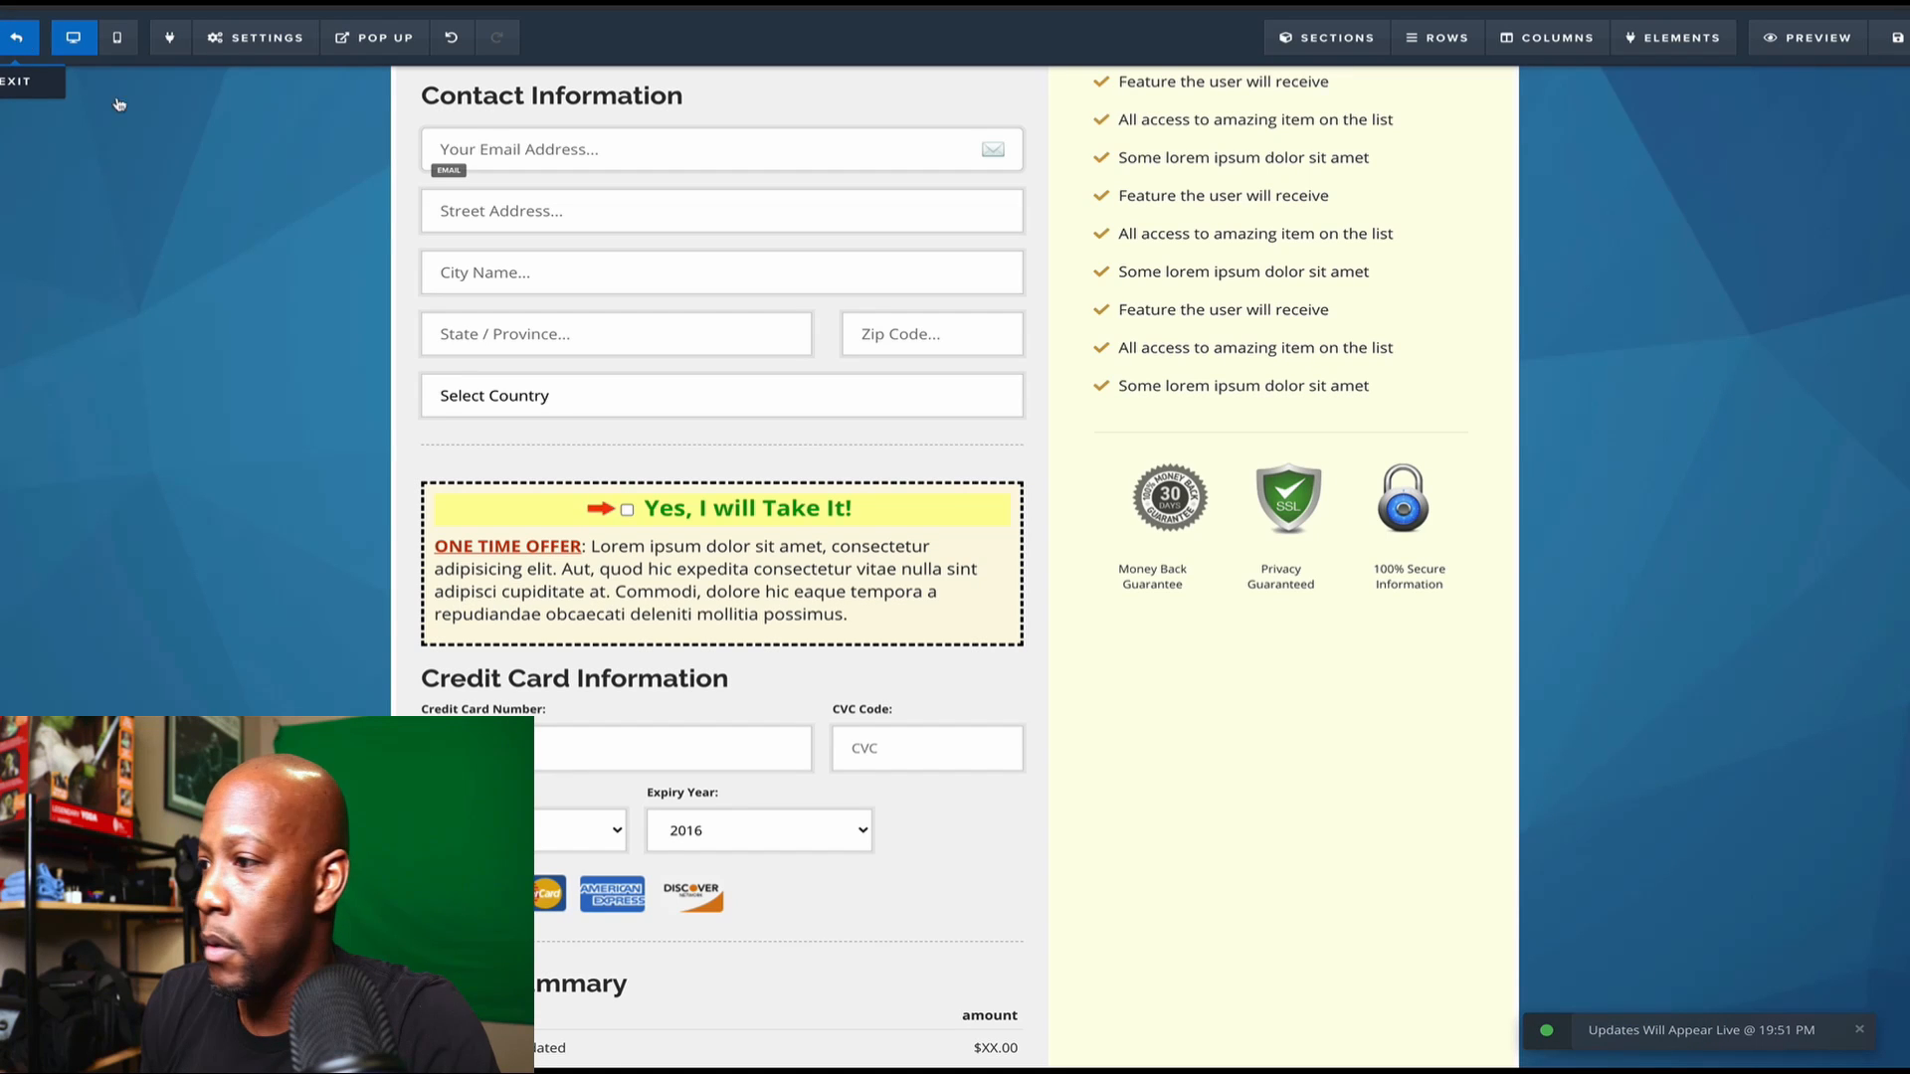
left_click(12, 46)
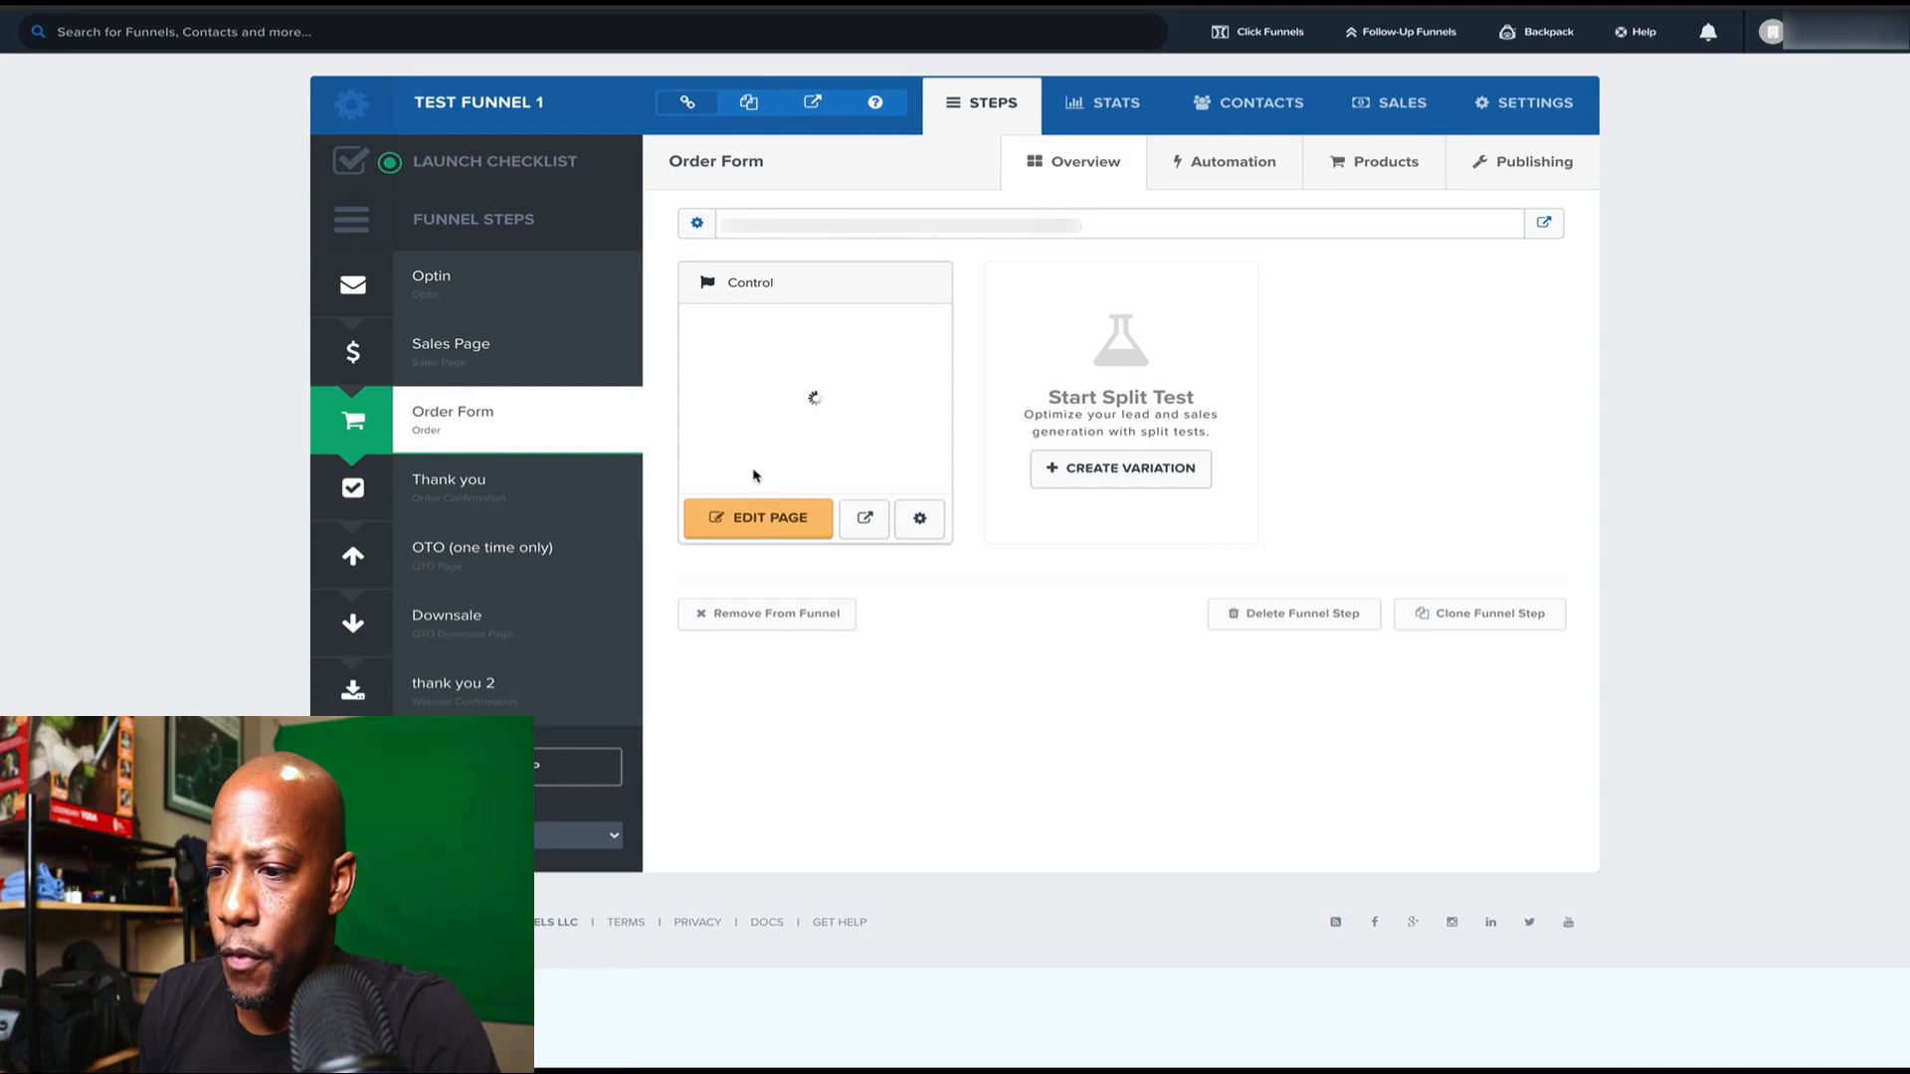
left_click(761, 525)
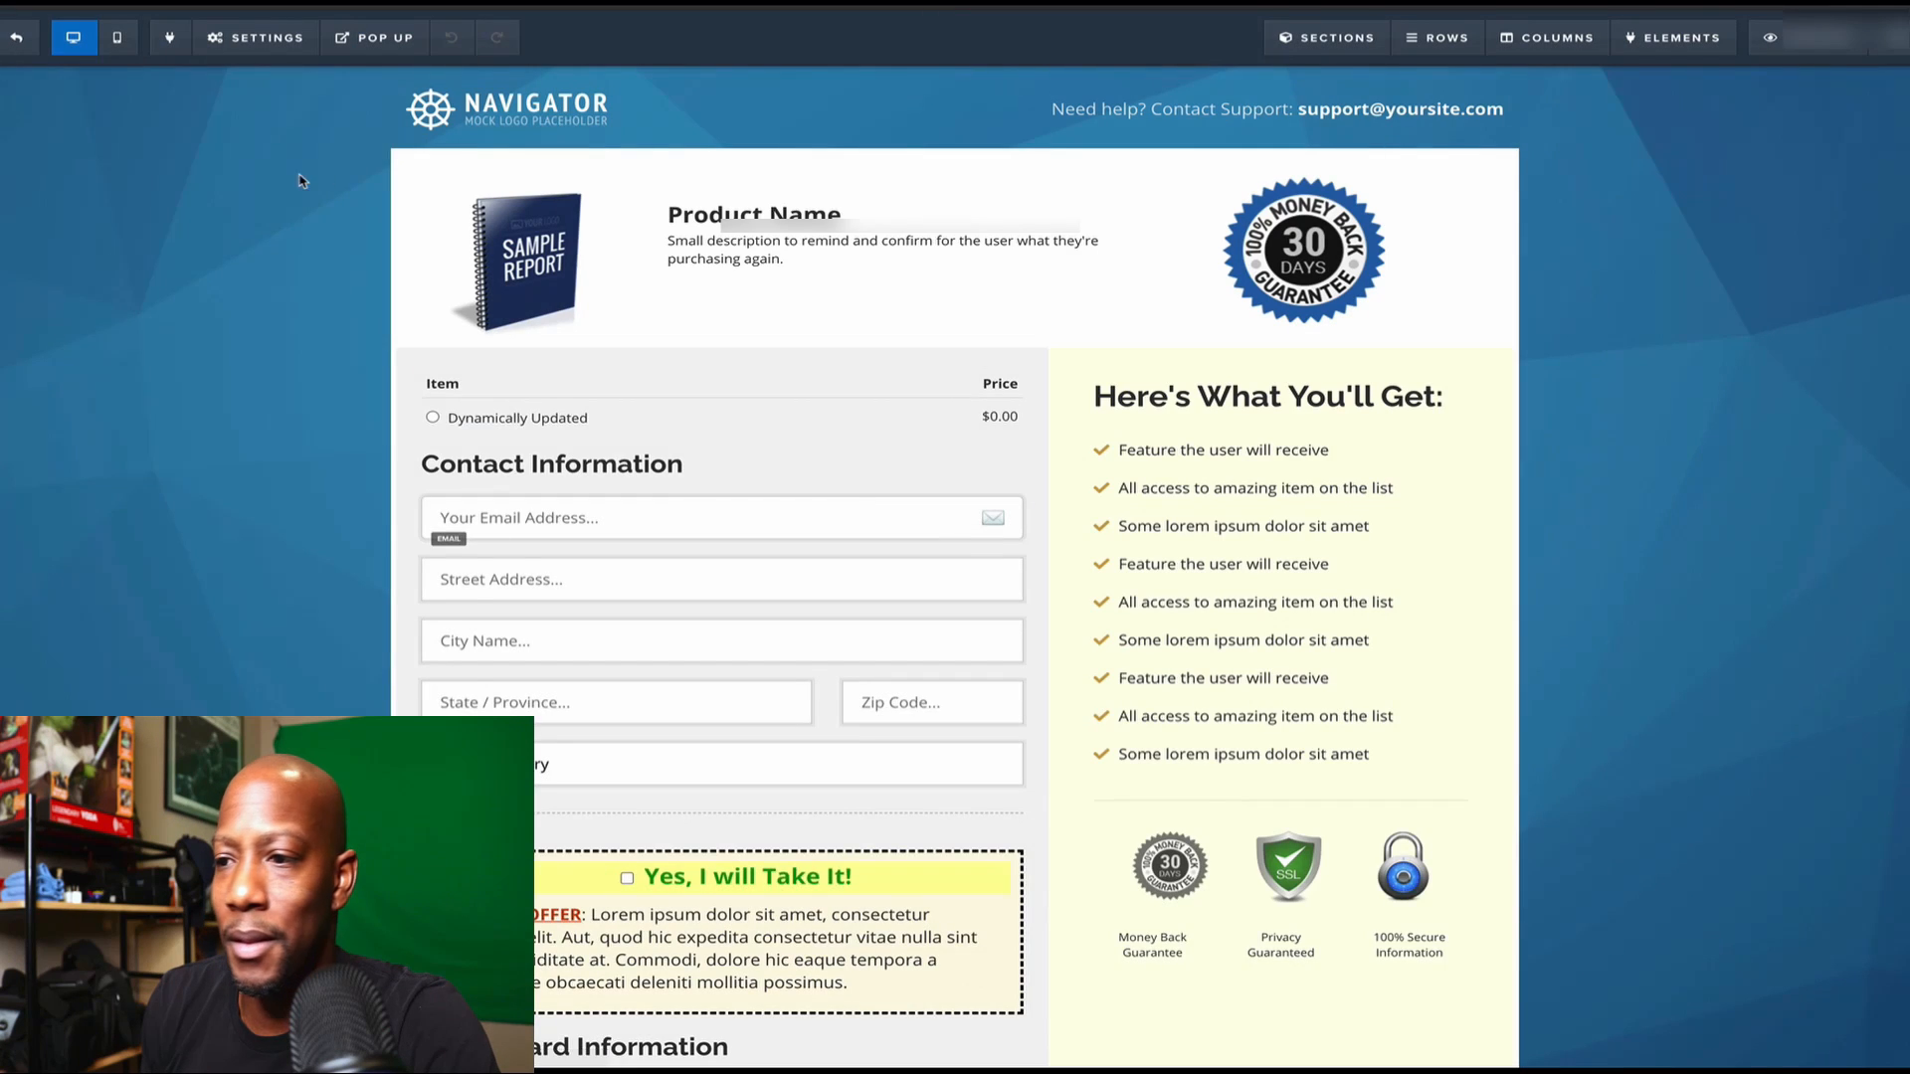
left_click(17, 39)
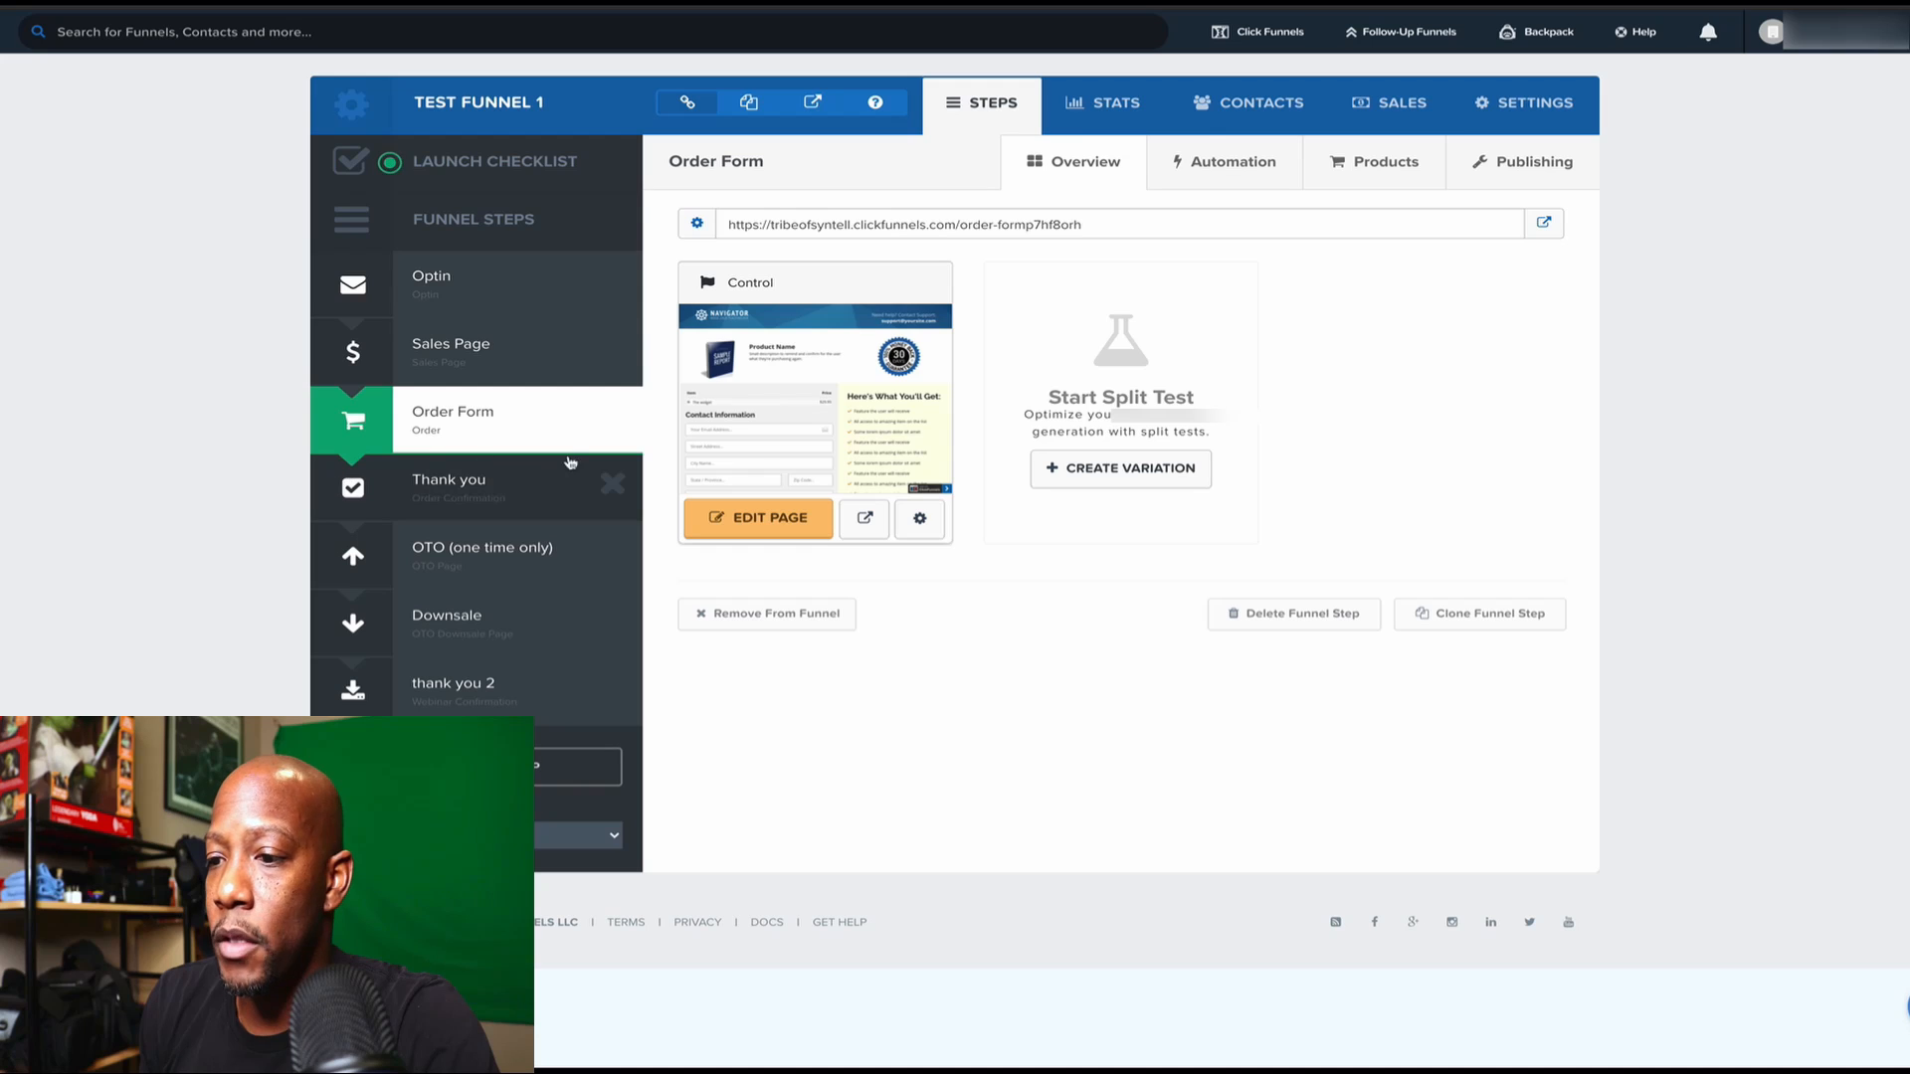
Step: Start a second product for the Order Form with the Stripe Clickfunnels integration as One-Time, and save its payment options
left_click(1377, 171)
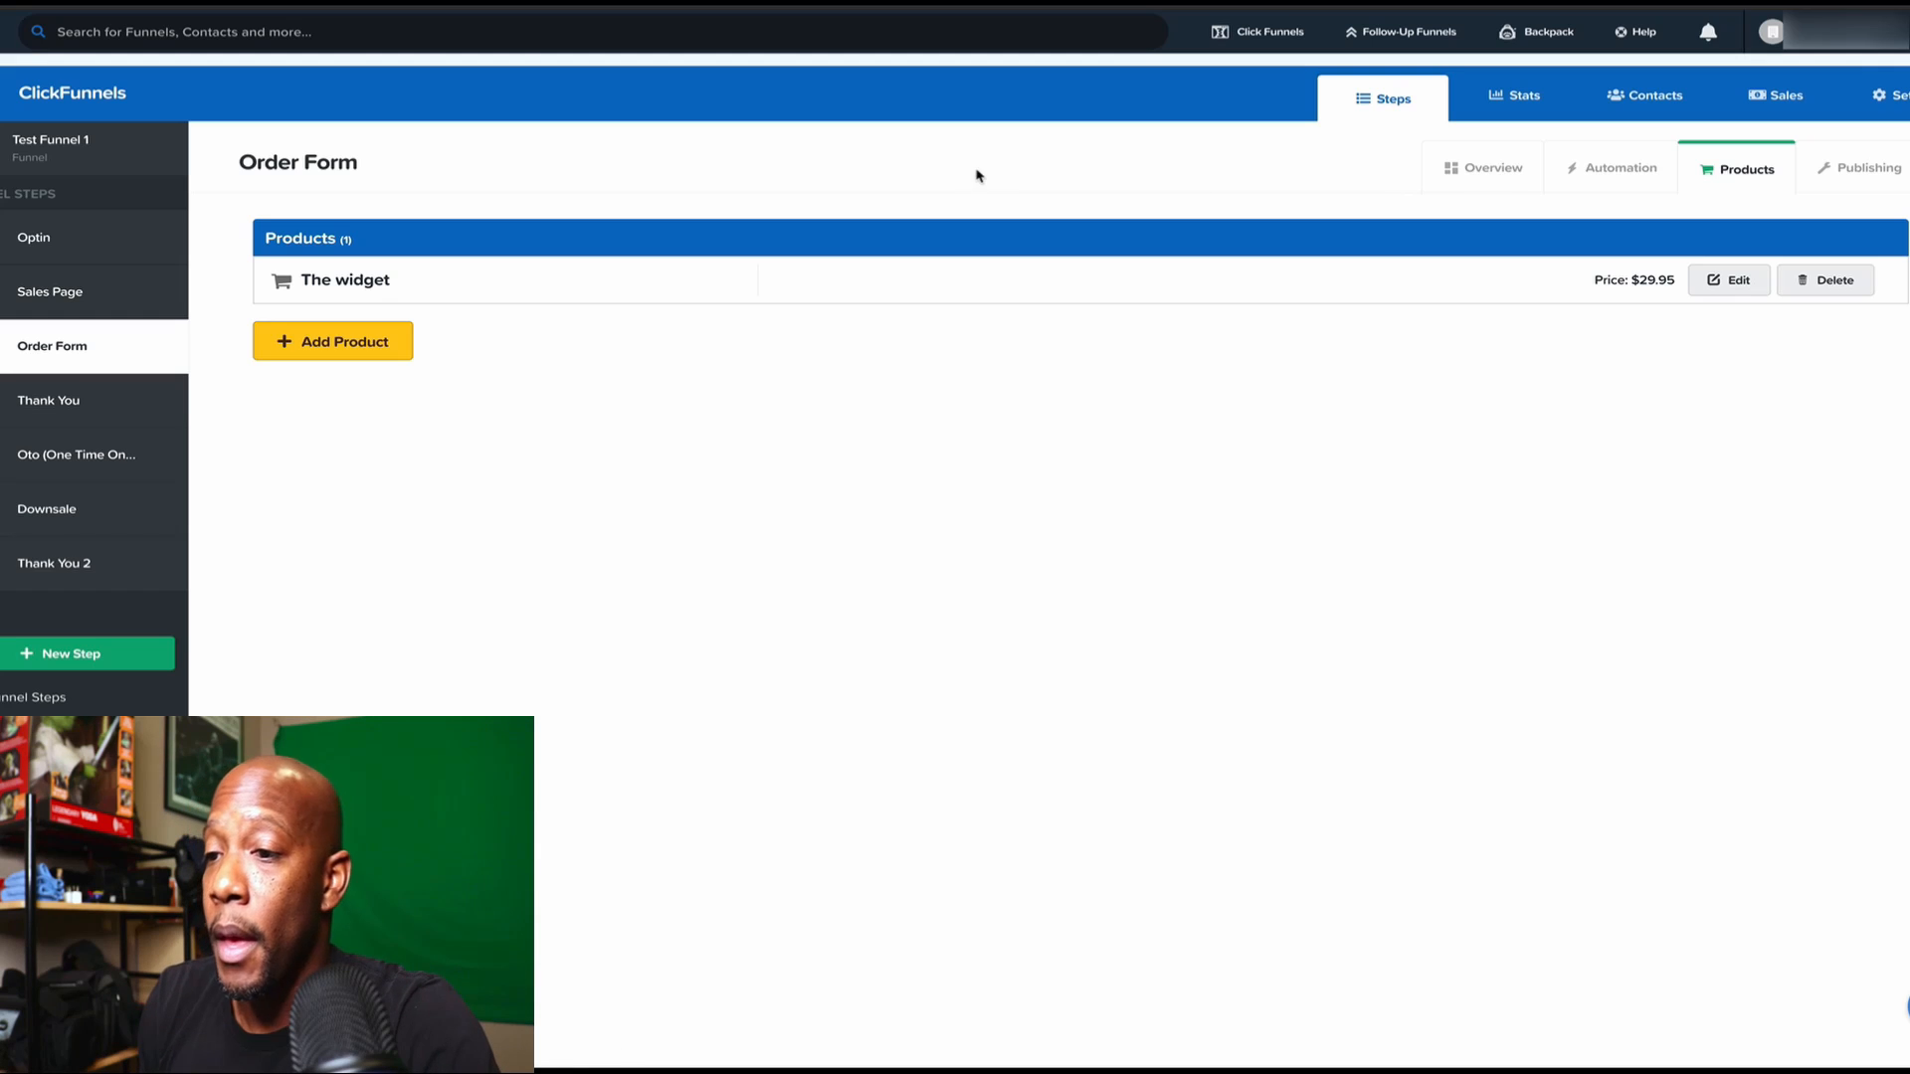
left_click(339, 345)
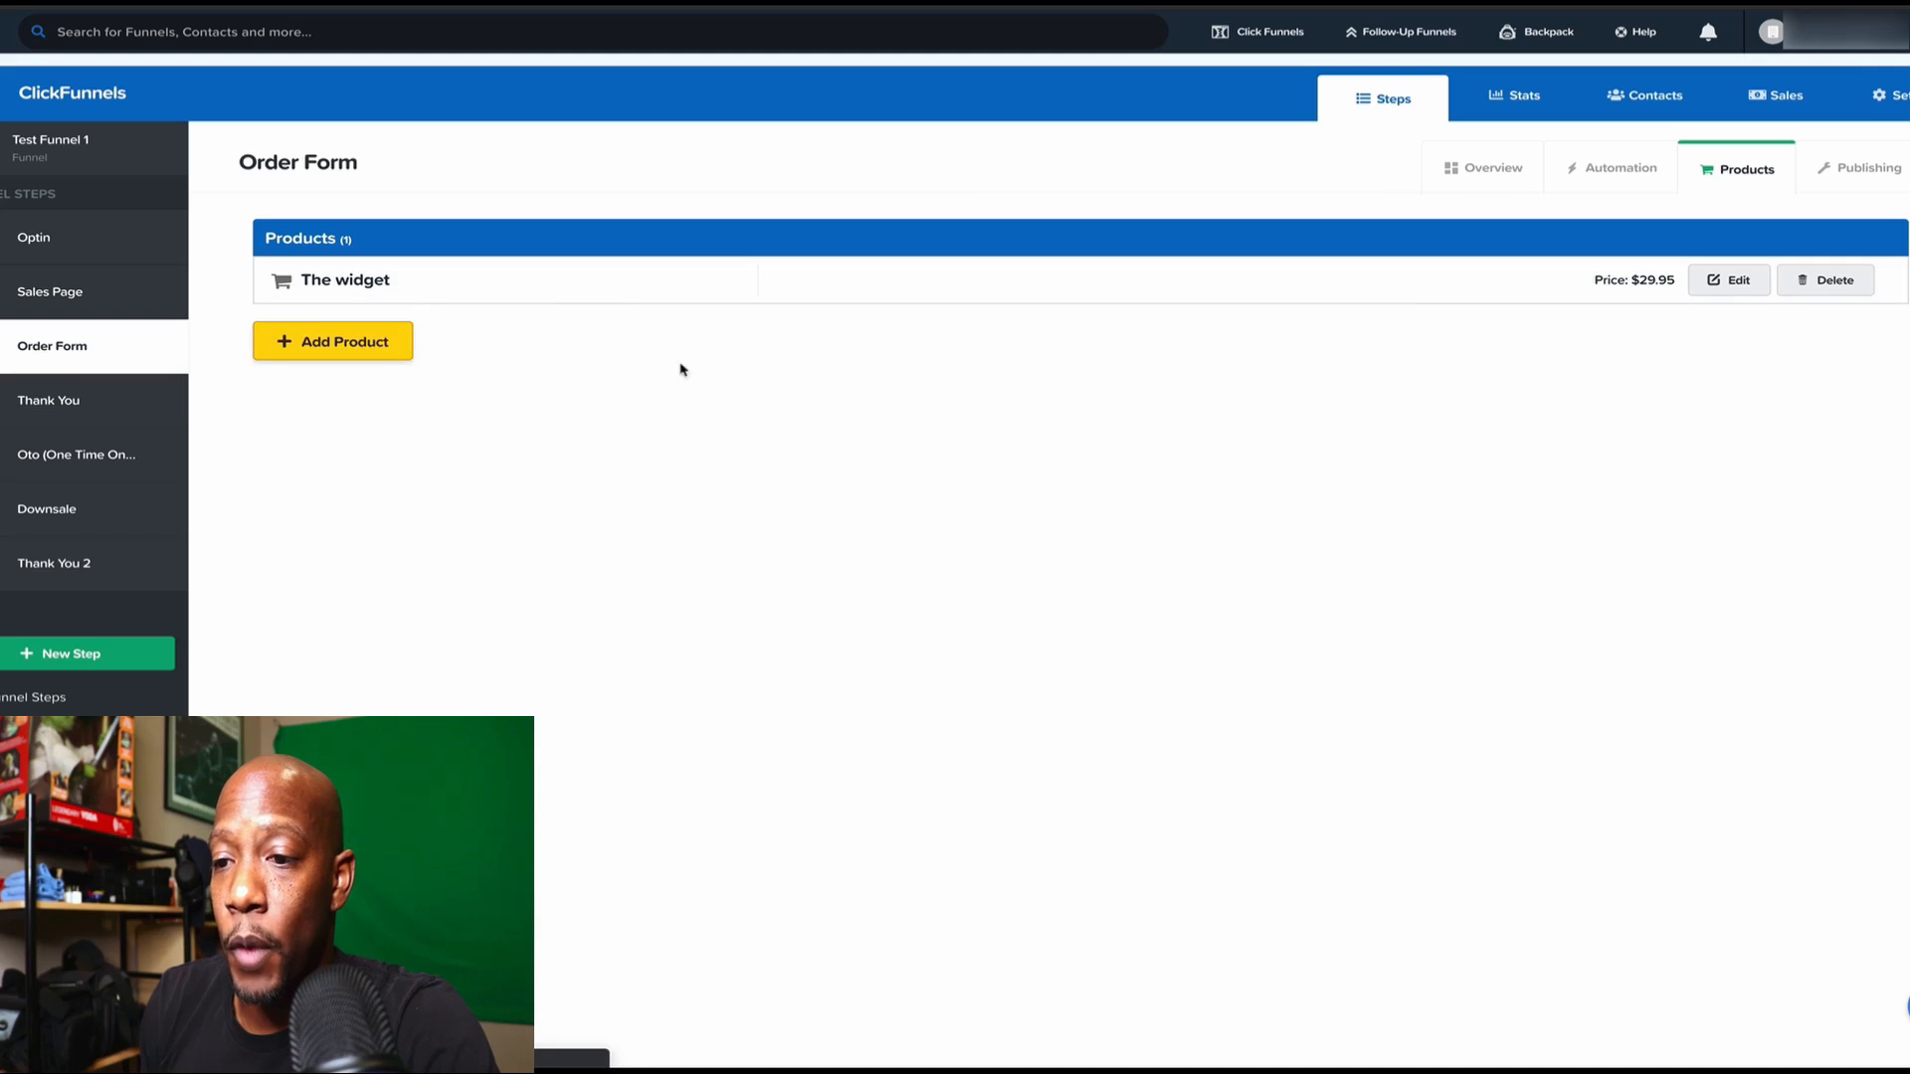
left_click(281, 386)
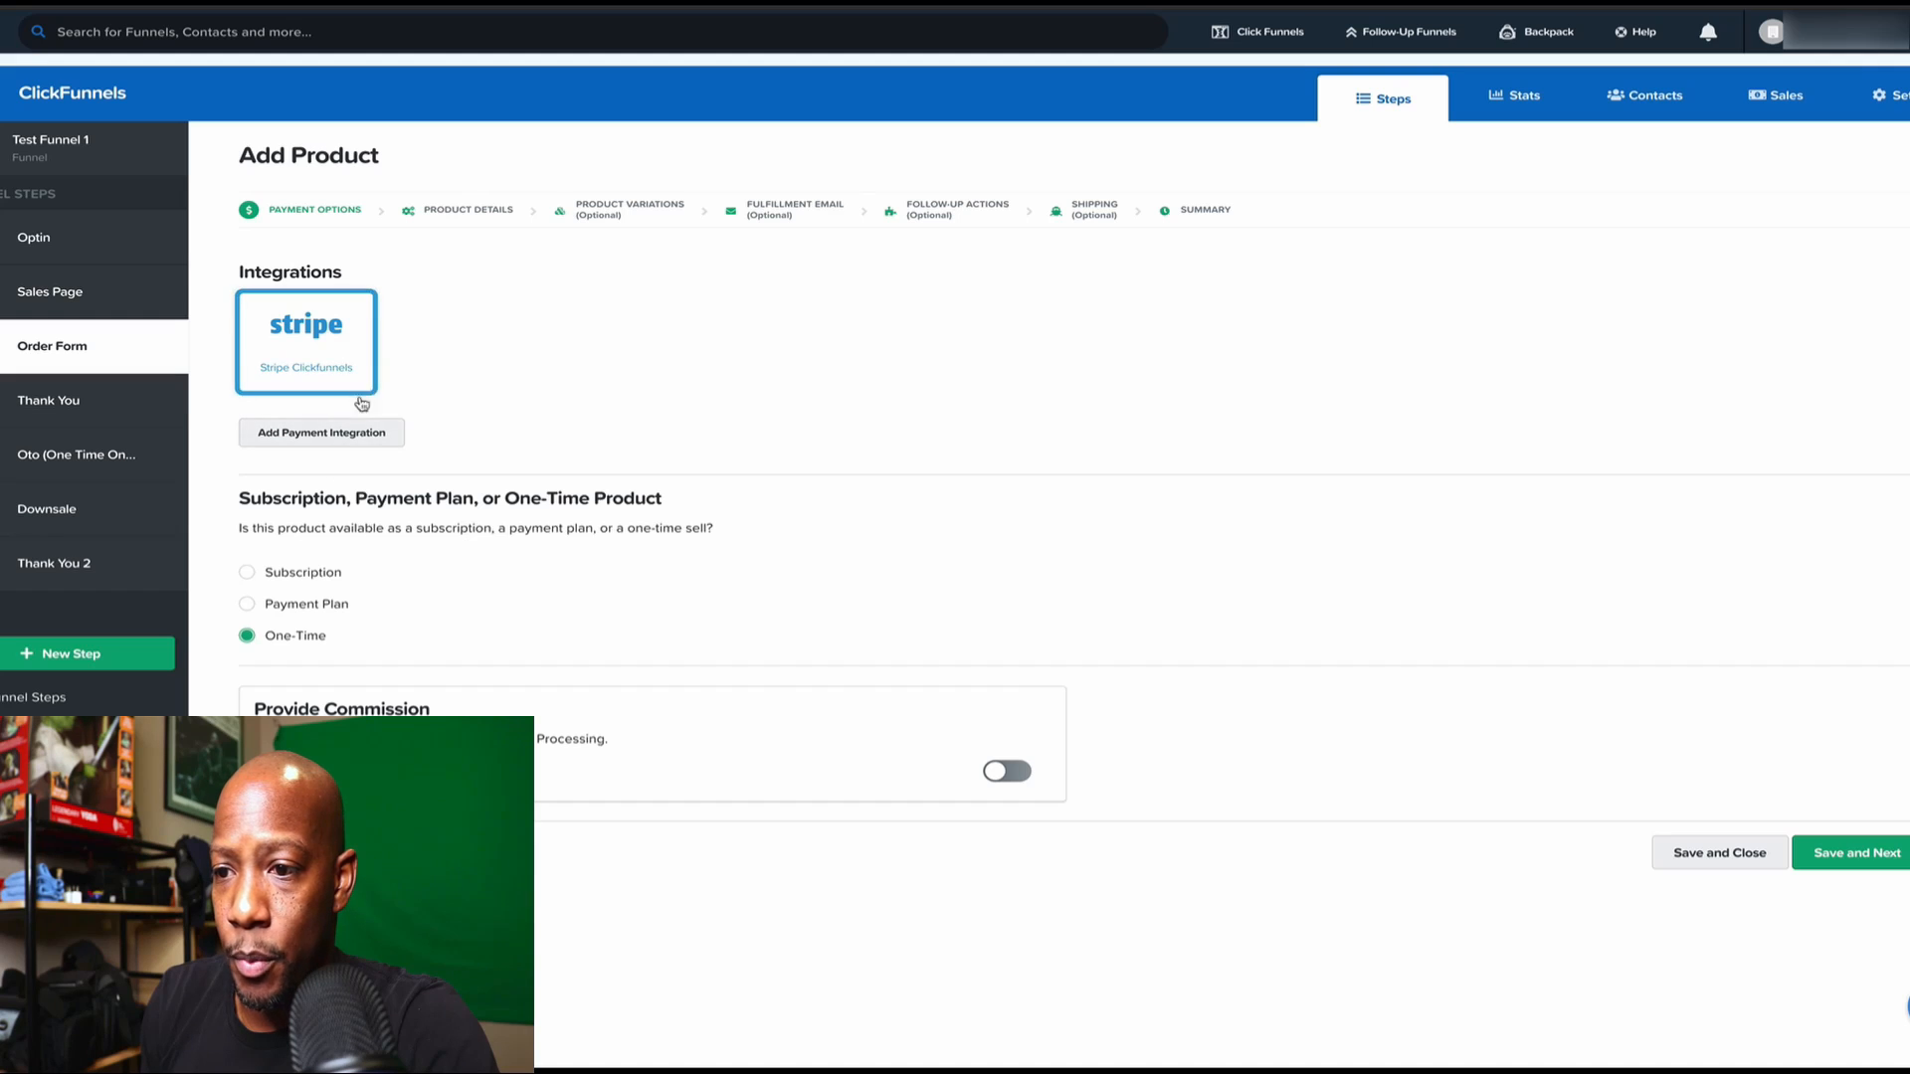
left_click(1838, 855)
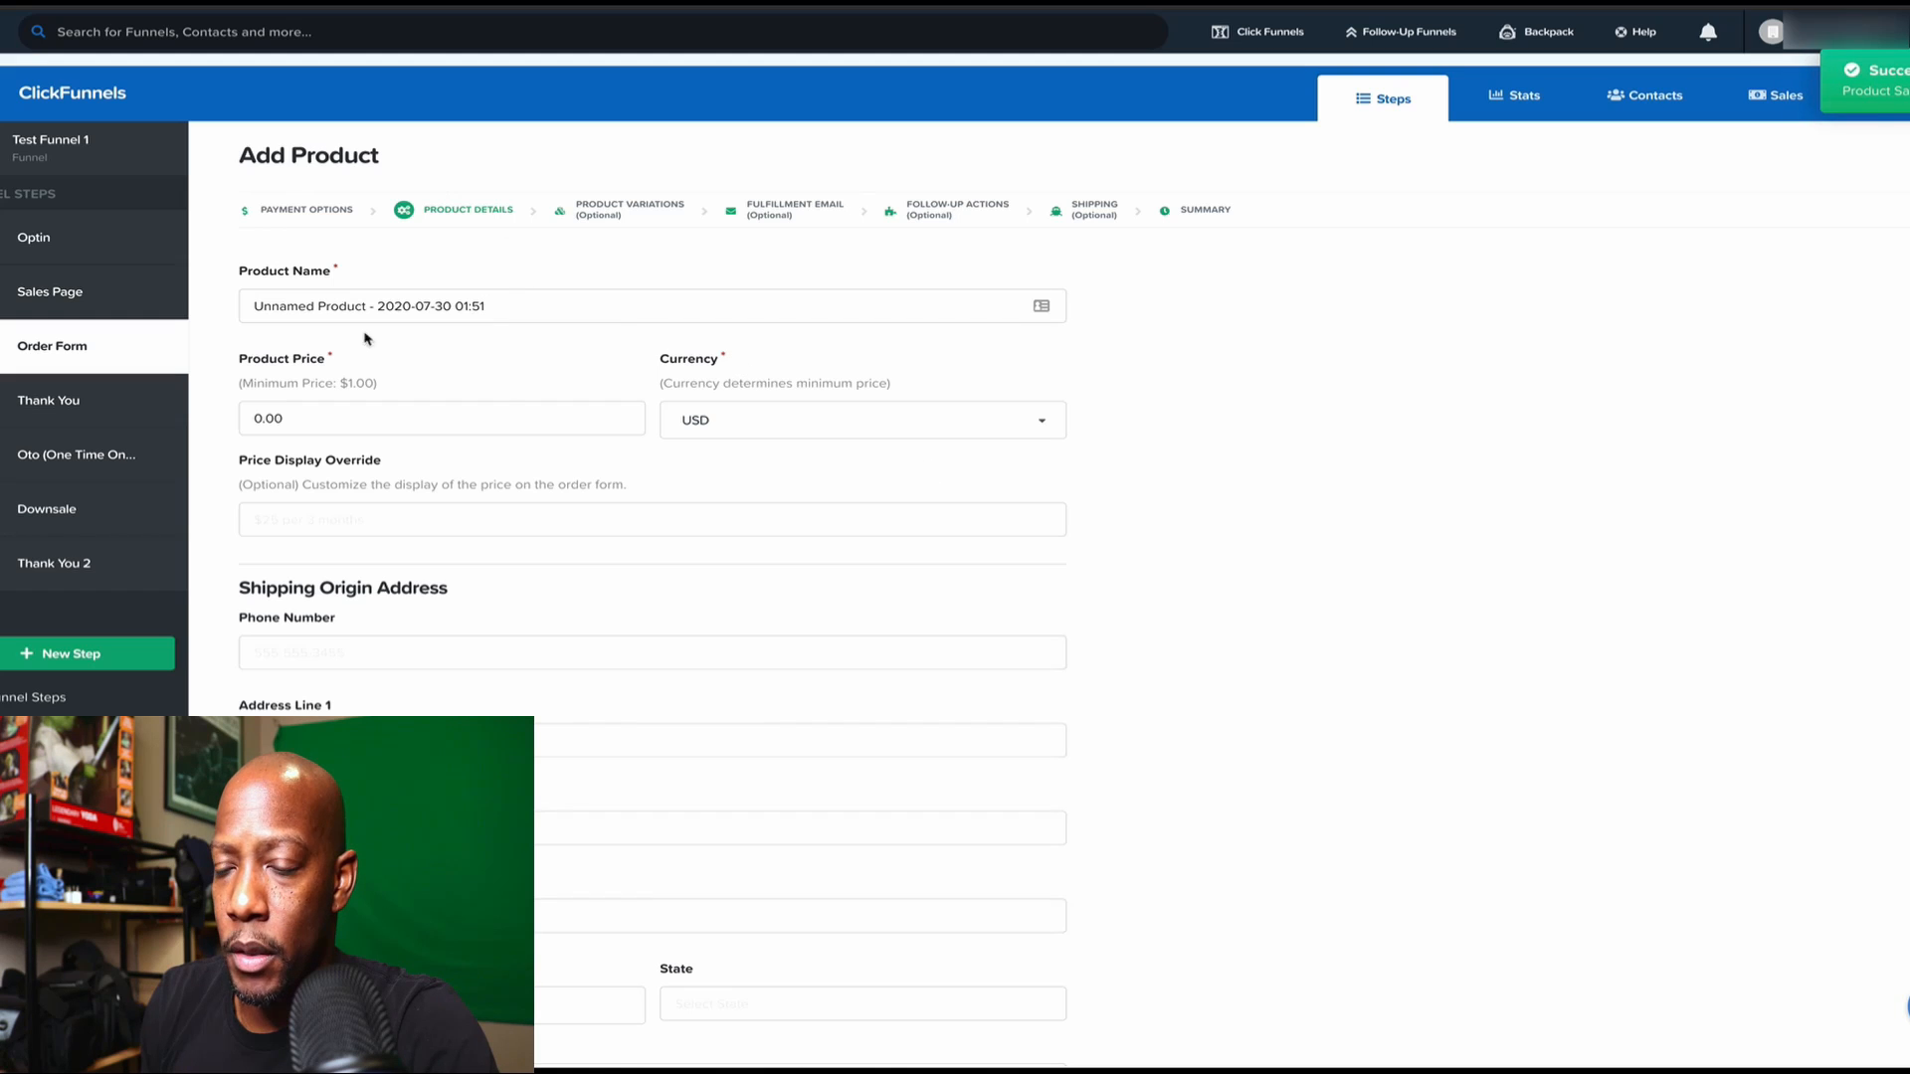
Step: Name the new product "Widget Cozey" and set its price to 9.99 USD
triple_click(340, 308)
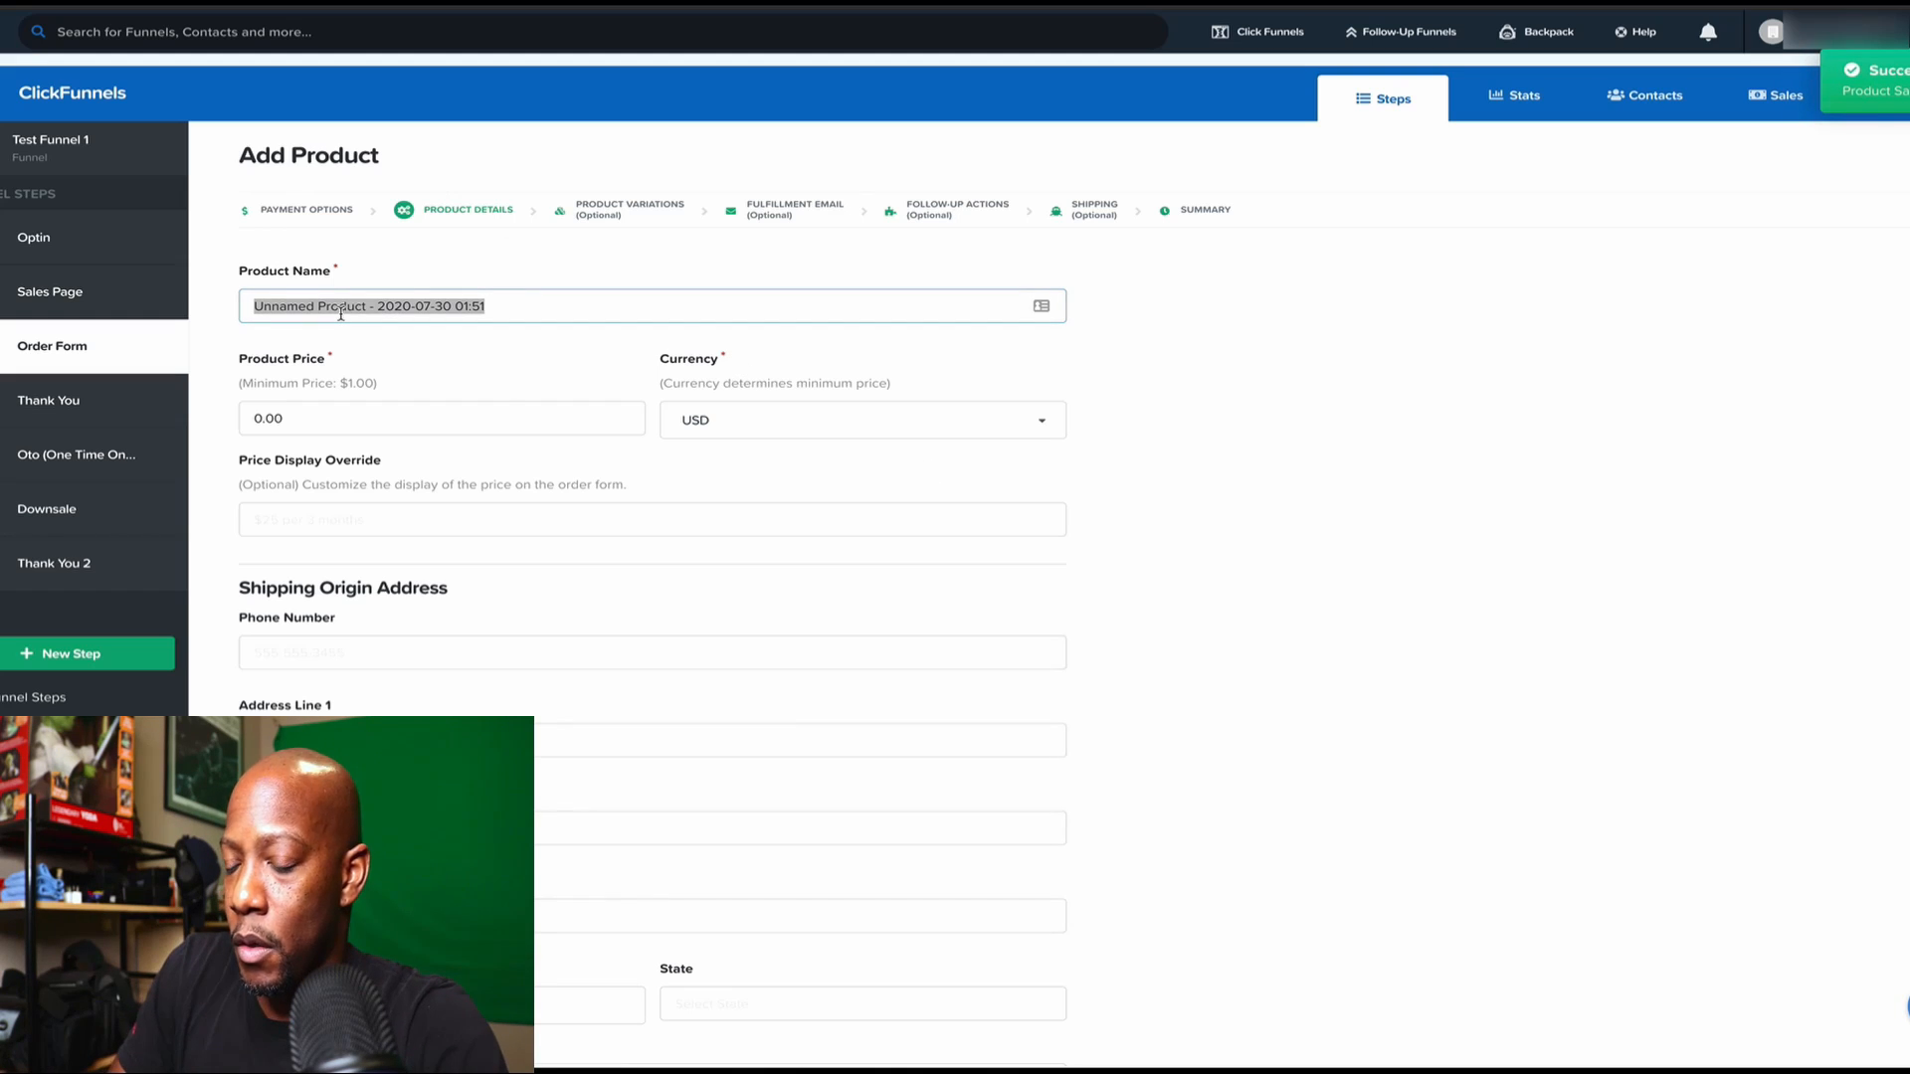
type("Widget C")
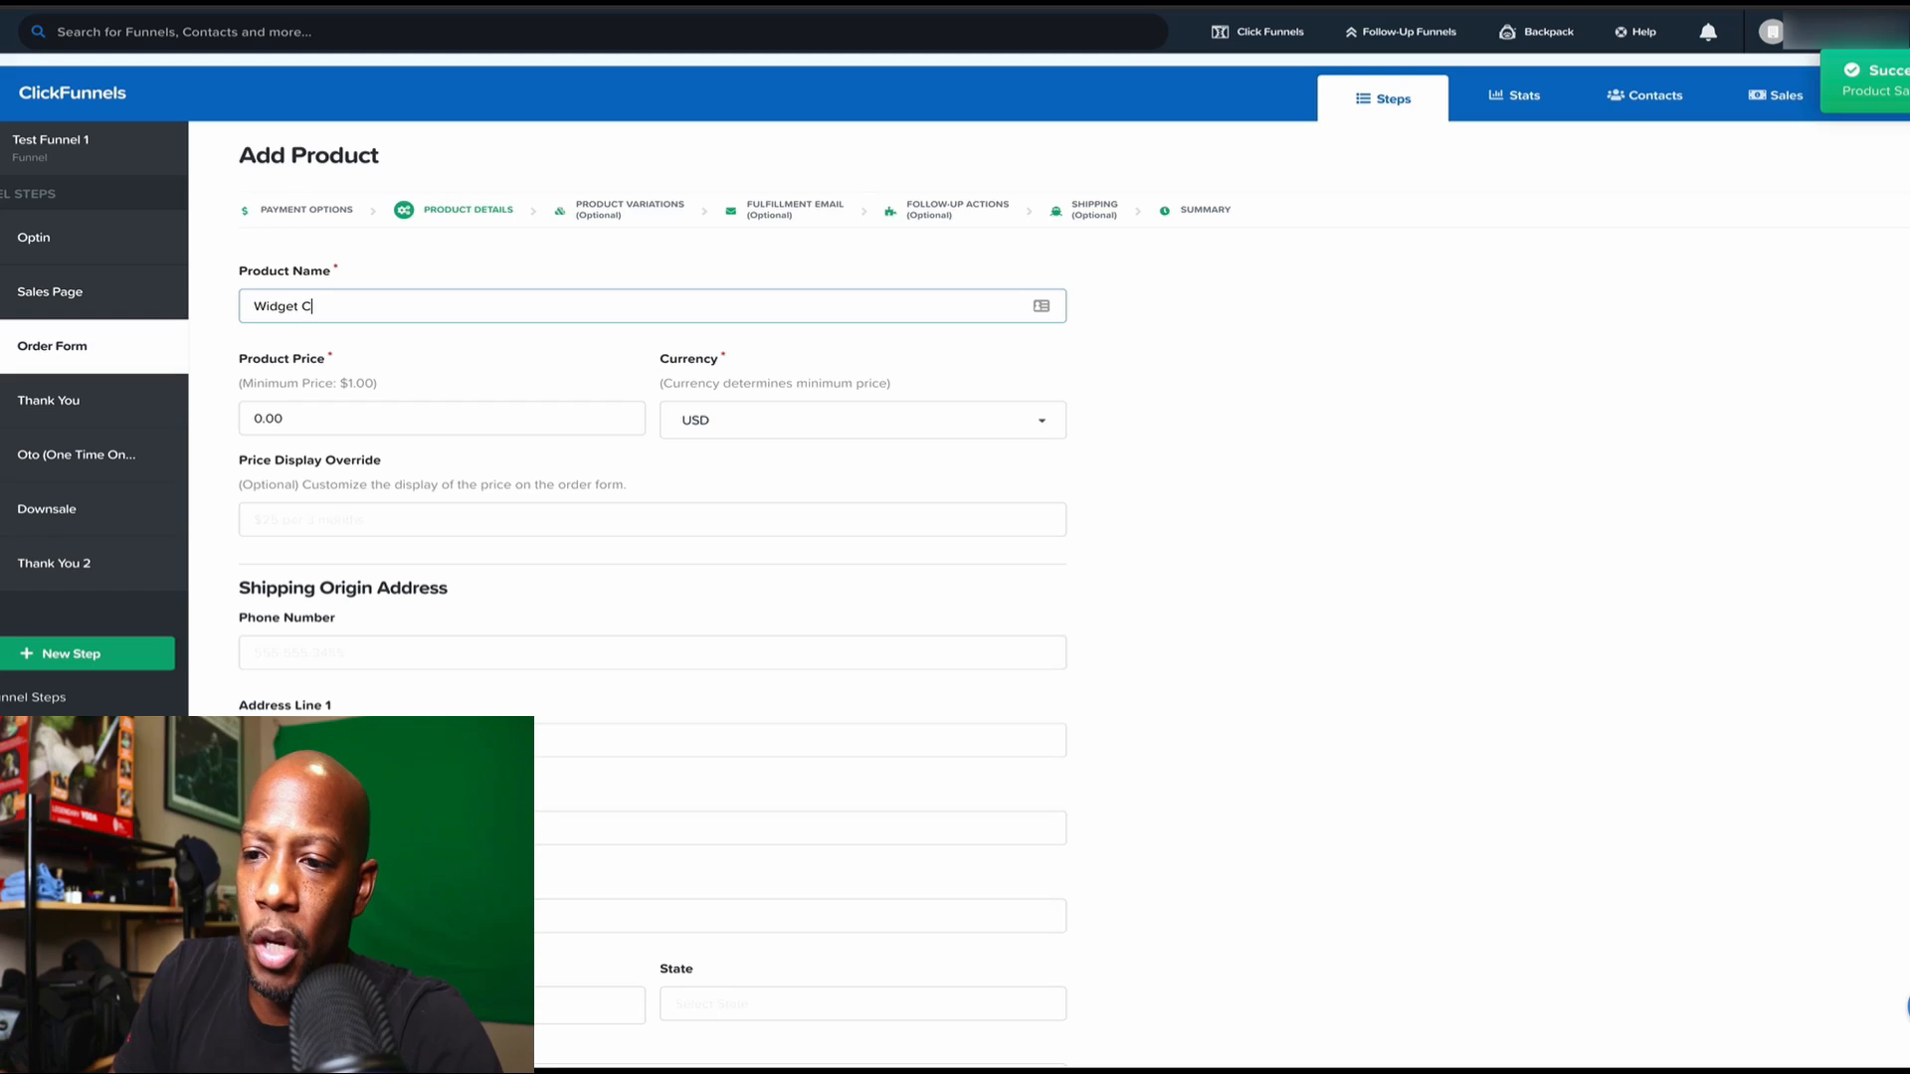
type("ozey")
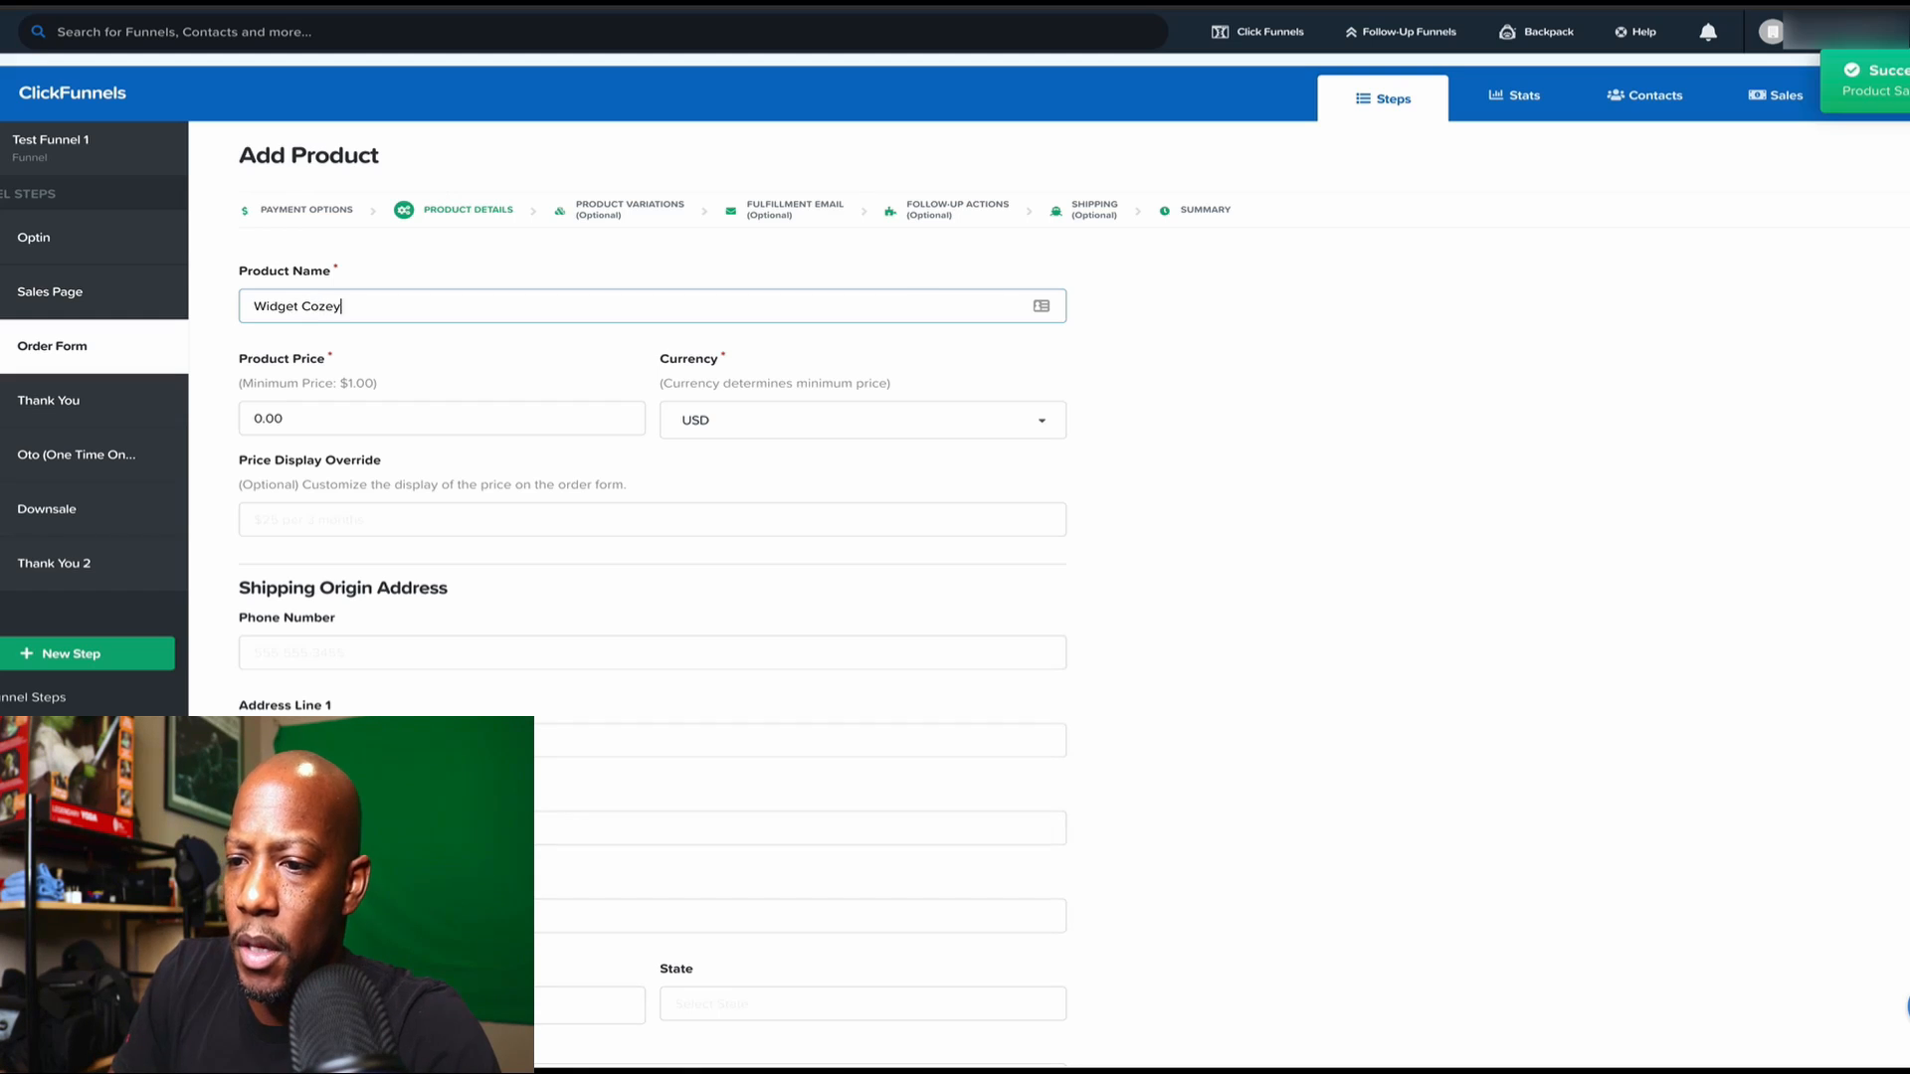
left_click(267, 419)
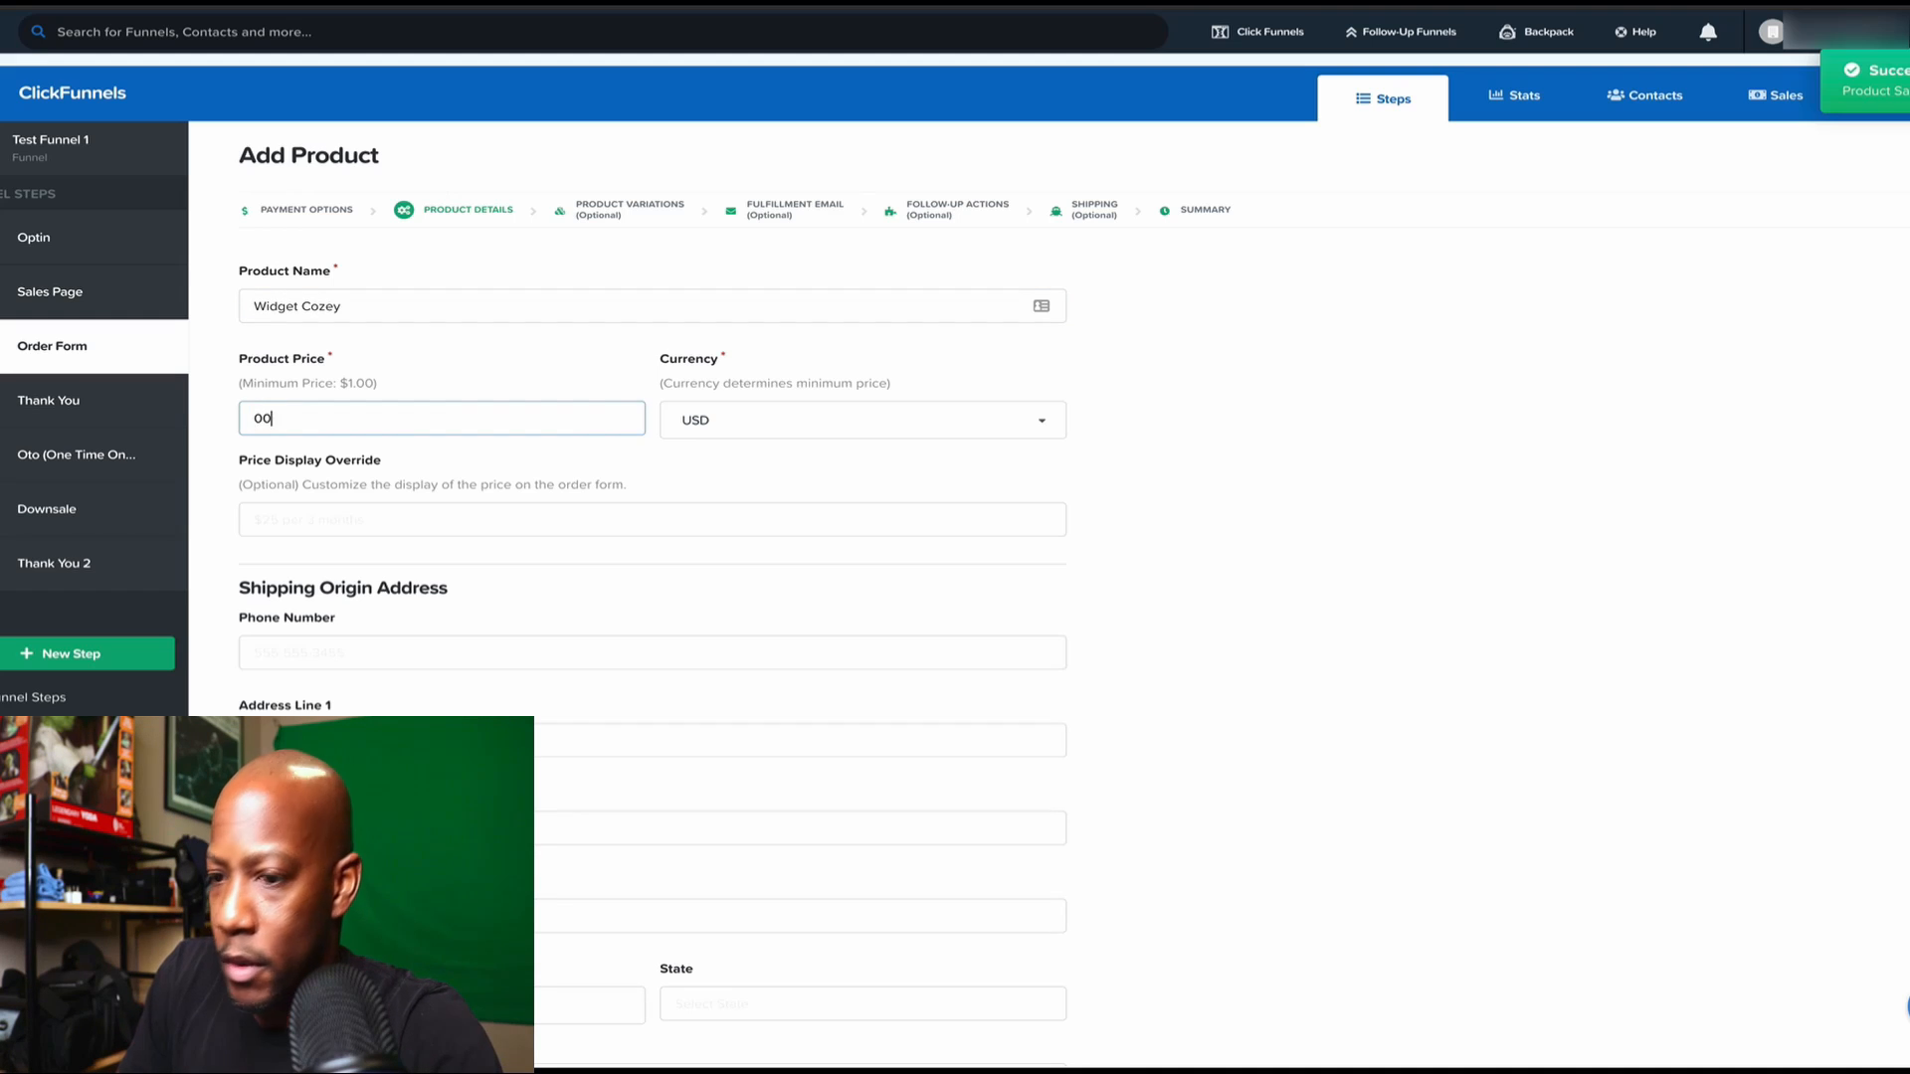
key("BackSpace")
key("BackSpace")
type("9.99")
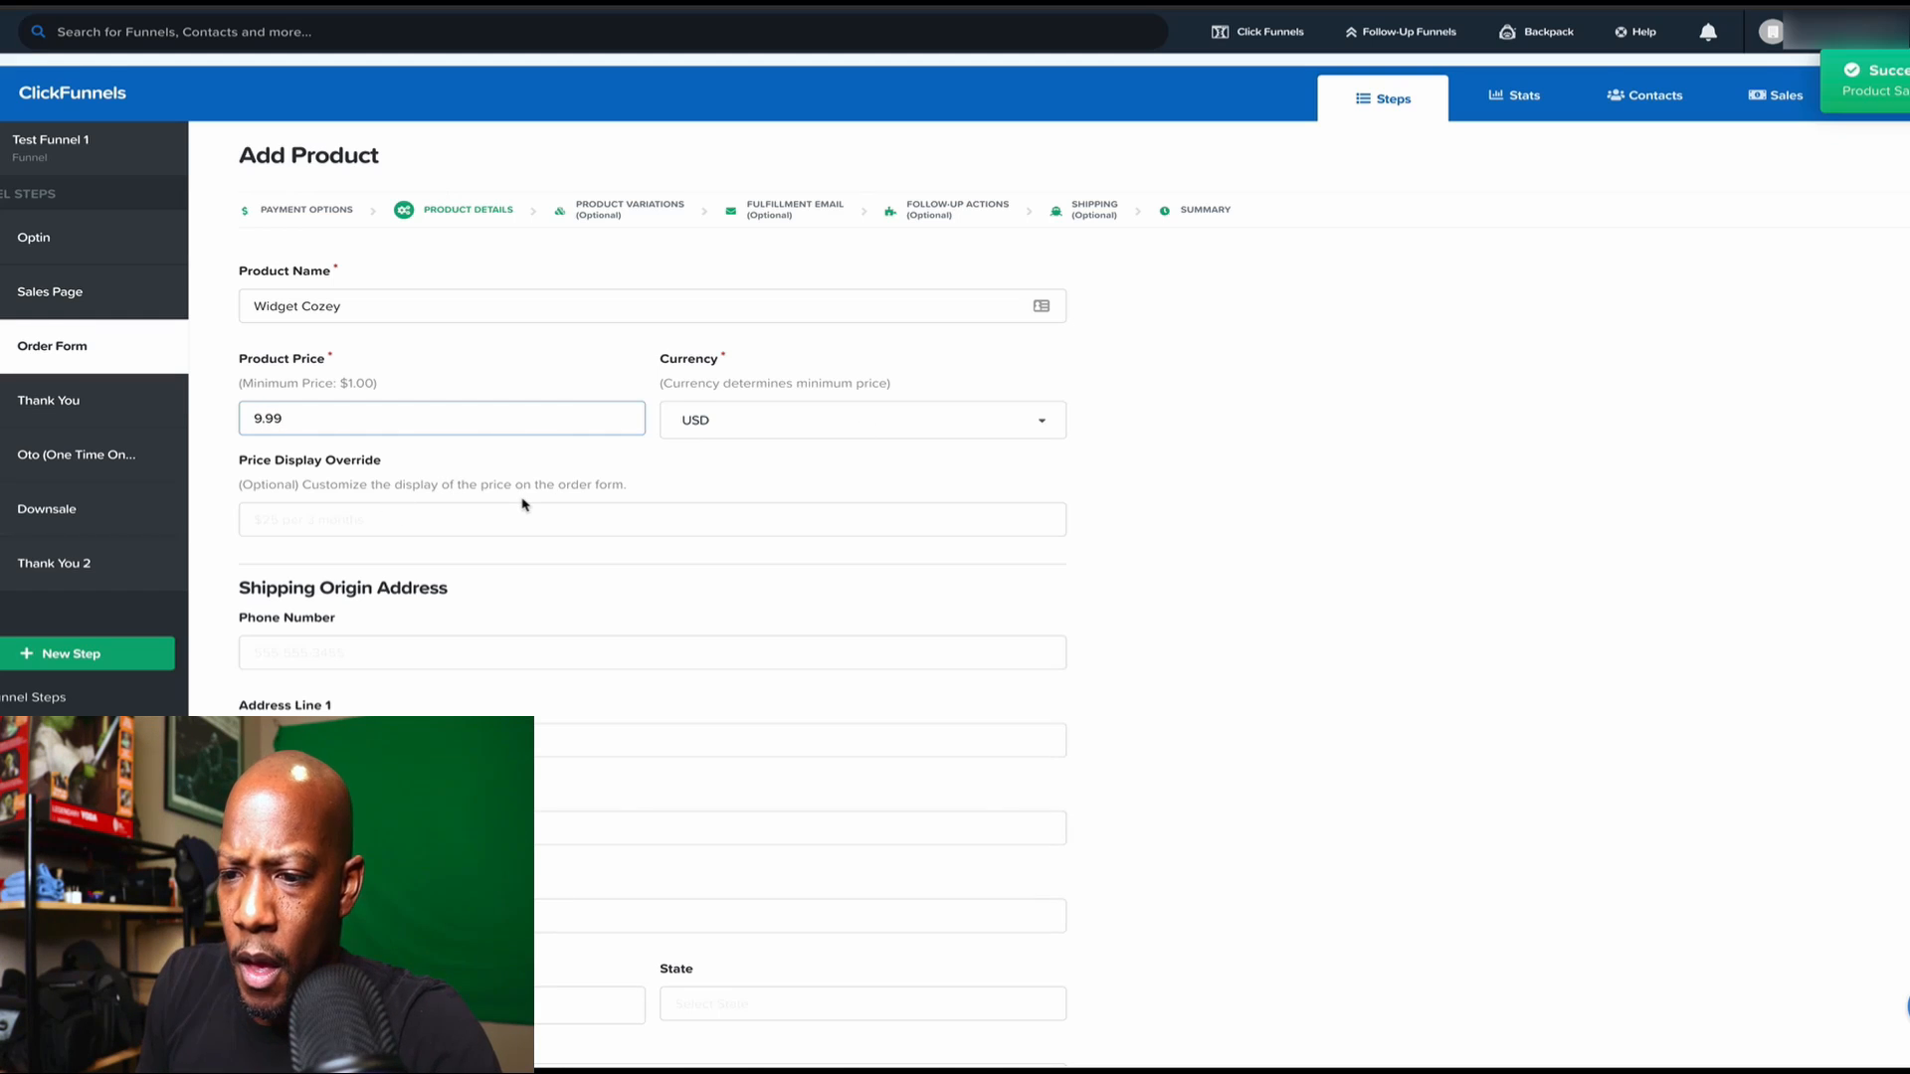
Step: Fill in the billing description as "Widget cozey" and the product description as "a cozey for you widget"
scroll(522, 504, "down", 7)
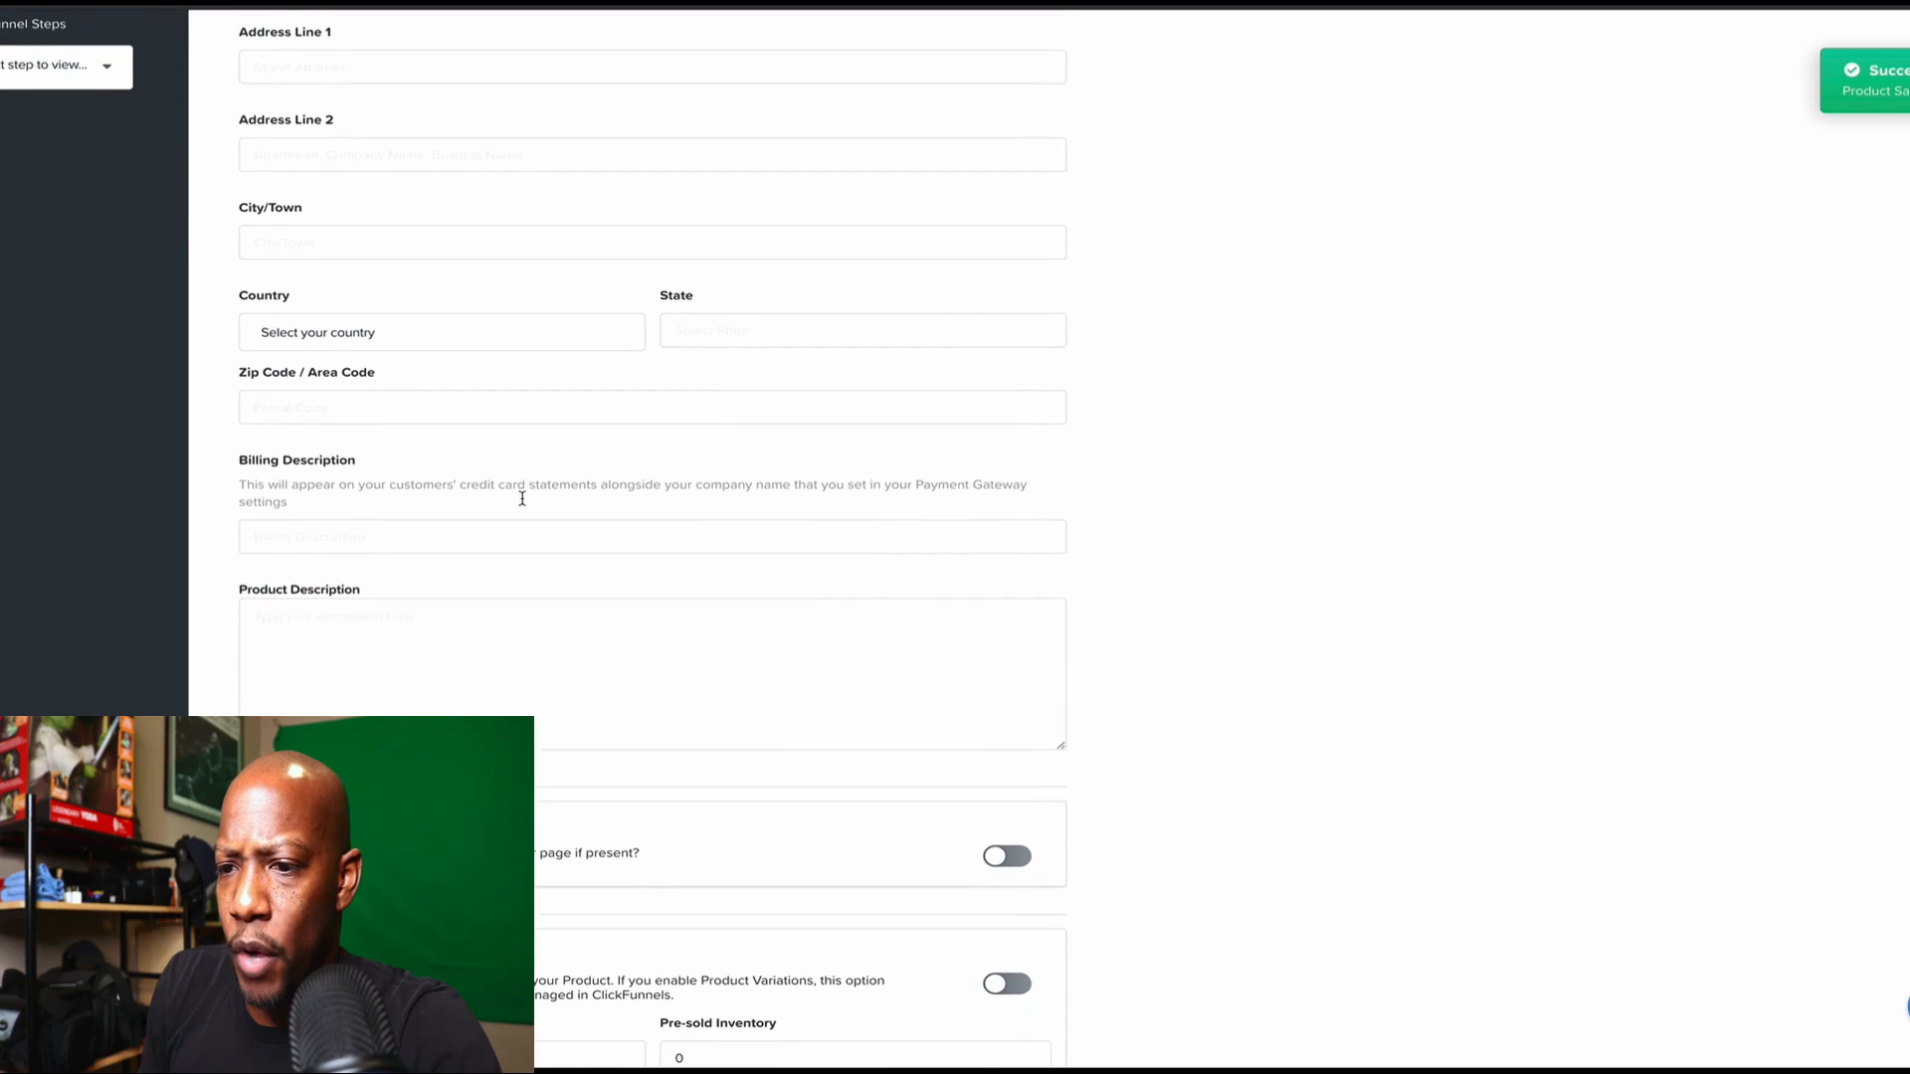
scroll(522, 498, "down", 2)
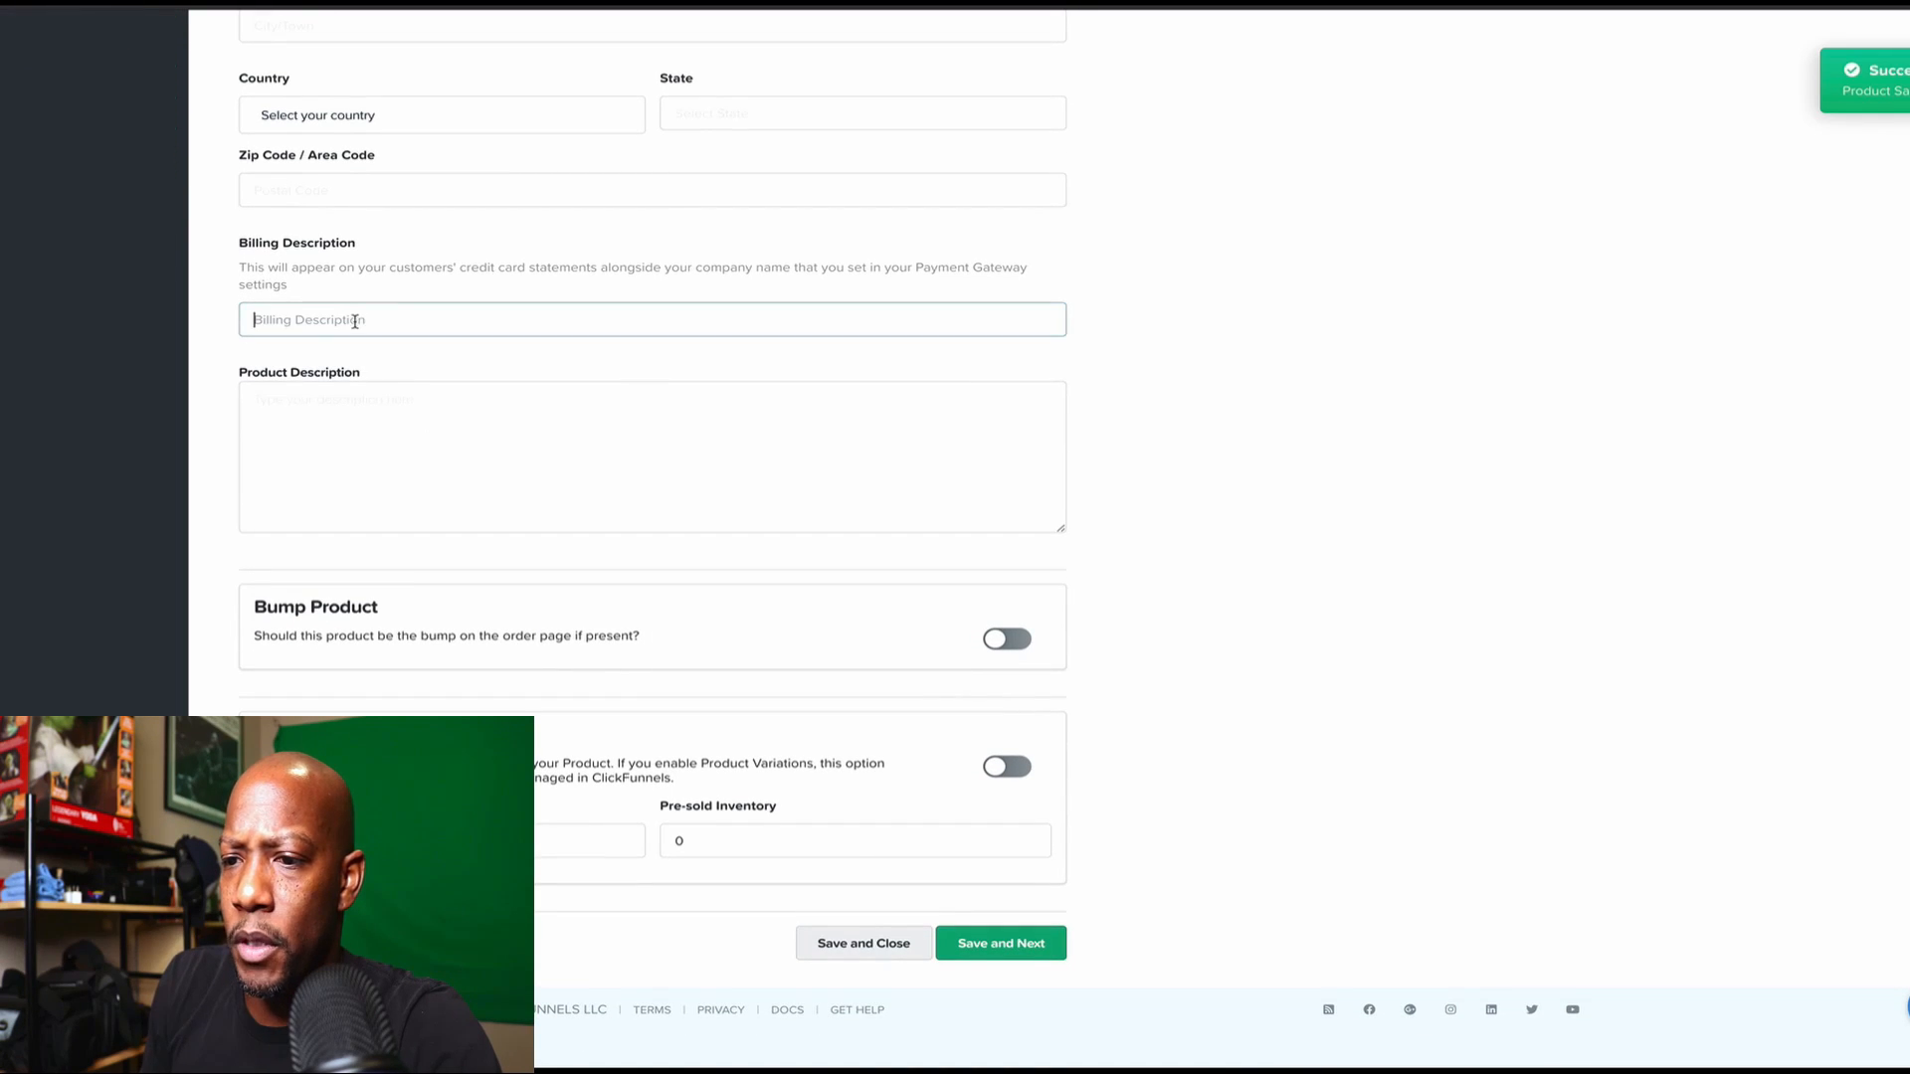
left_click(355, 321)
type("W")
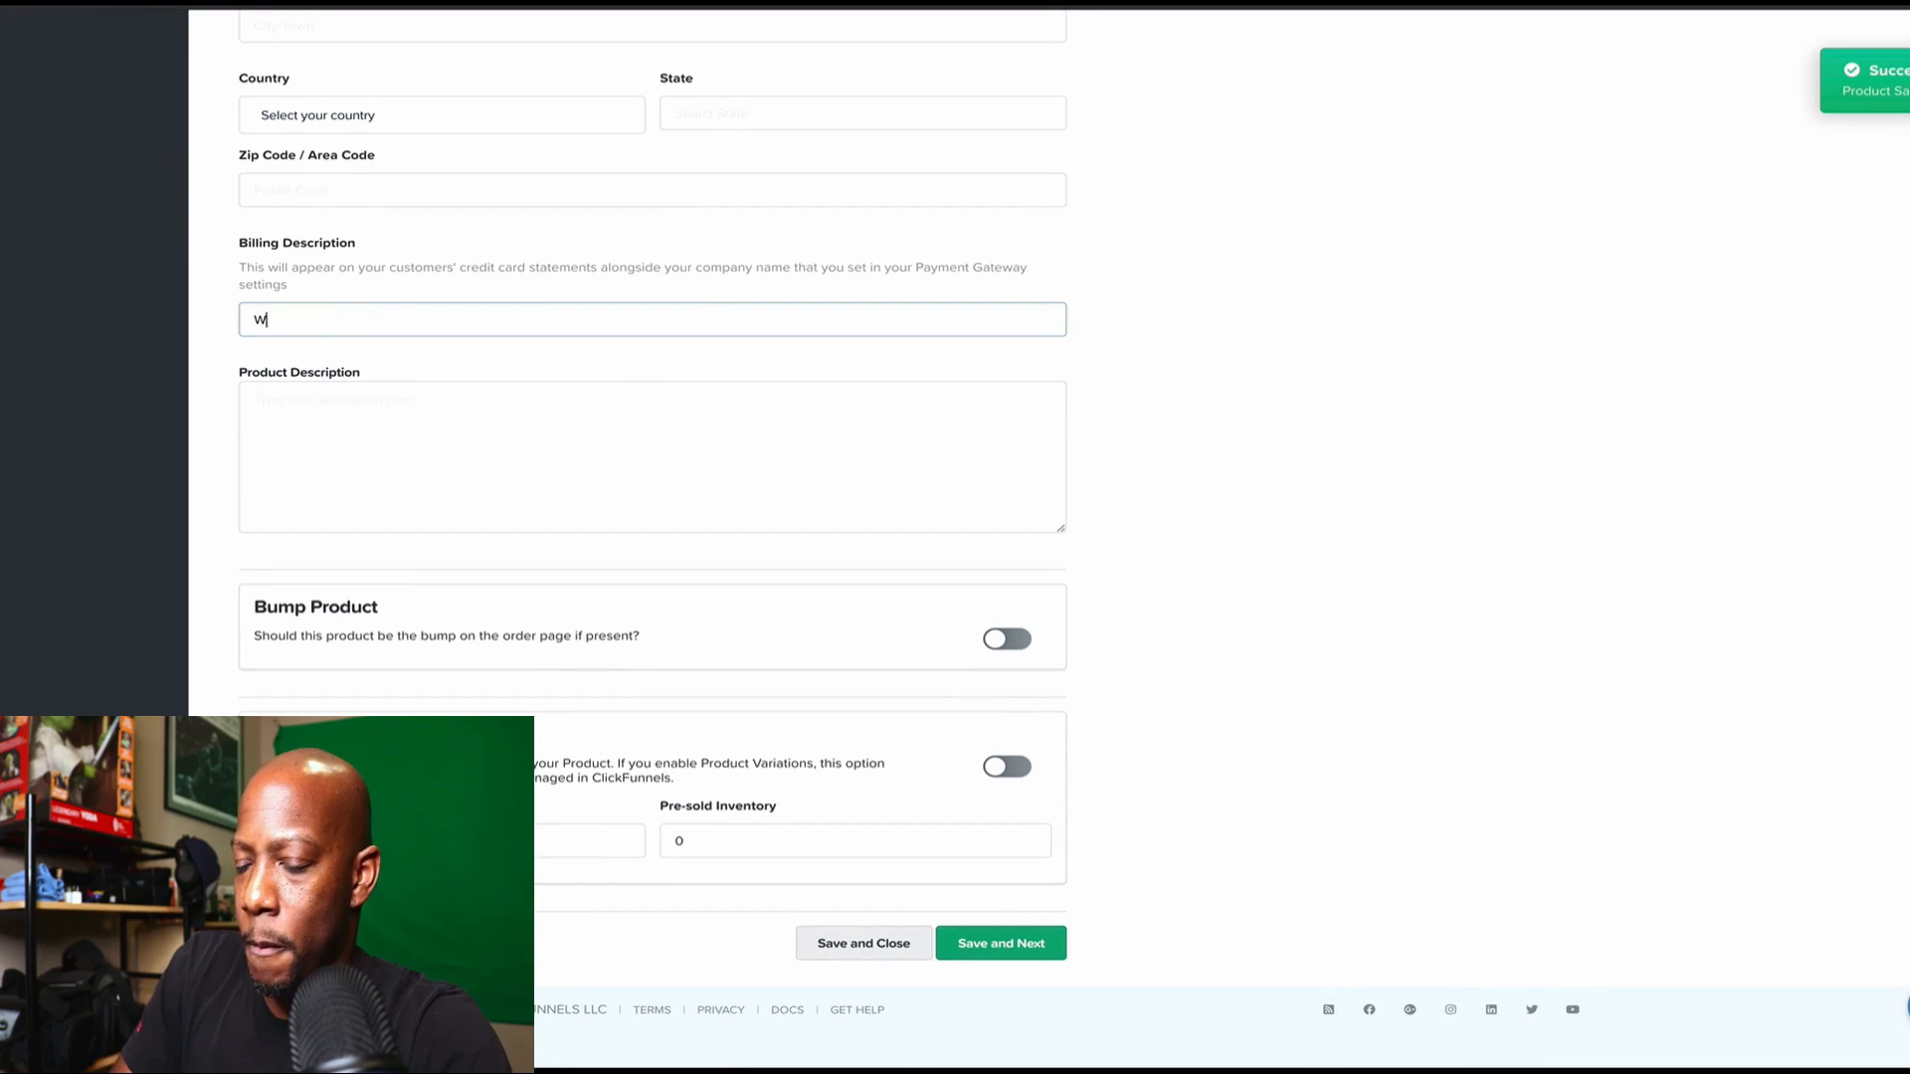
type("idget co")
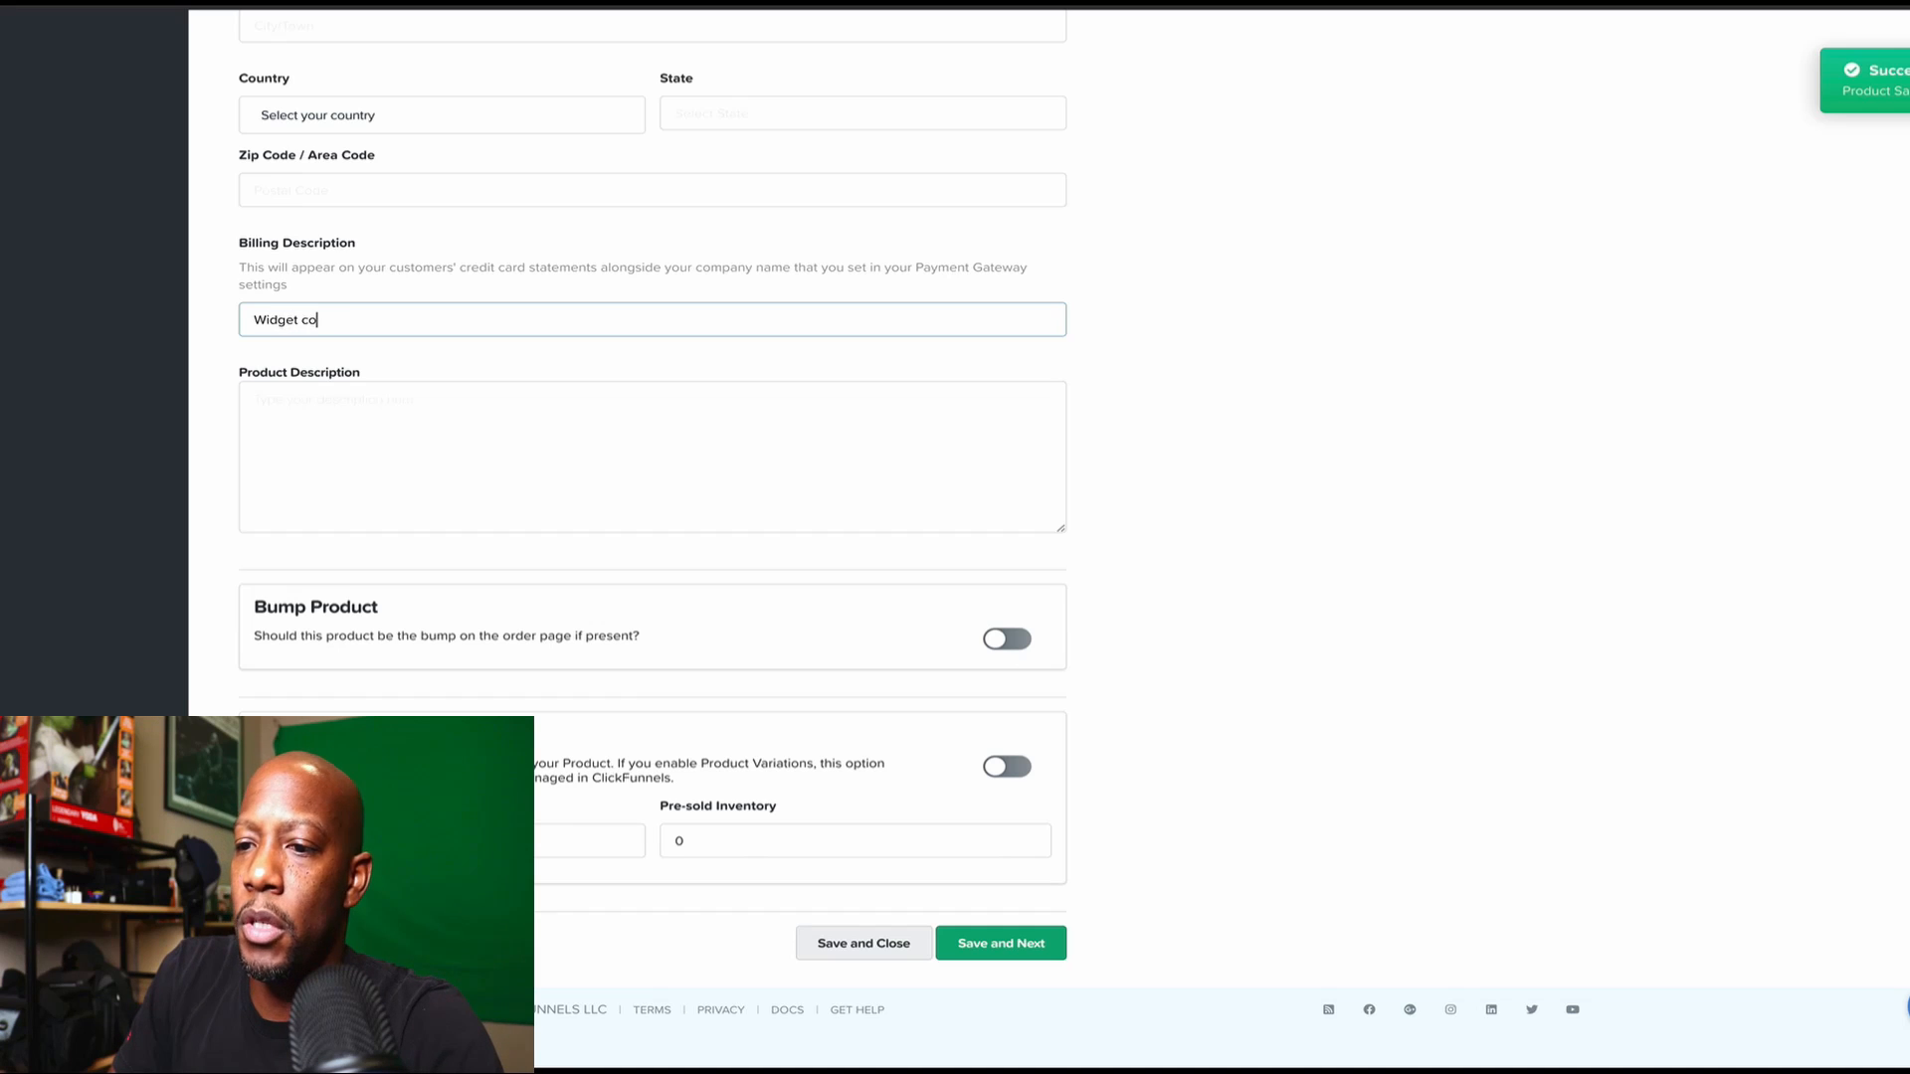
type("zey")
left_click(341, 409)
type("a ")
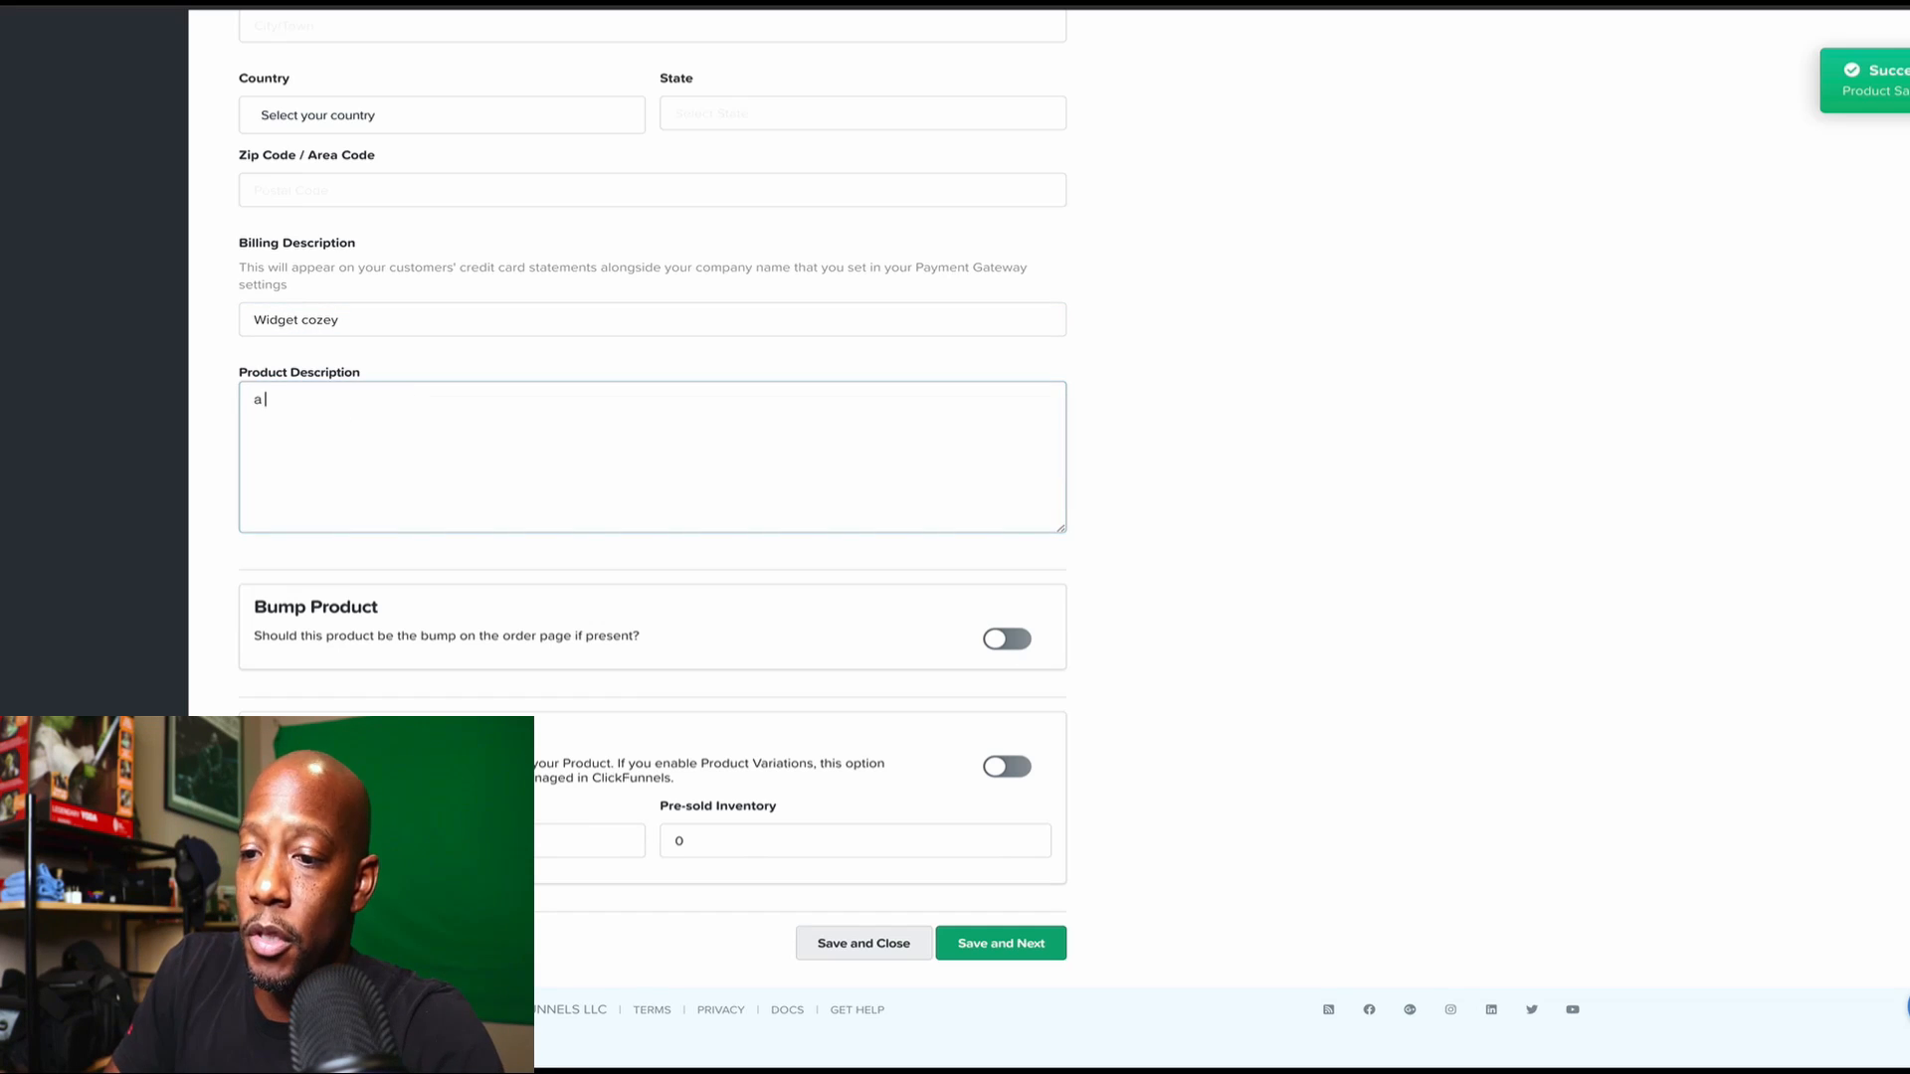
type("cozey for yo")
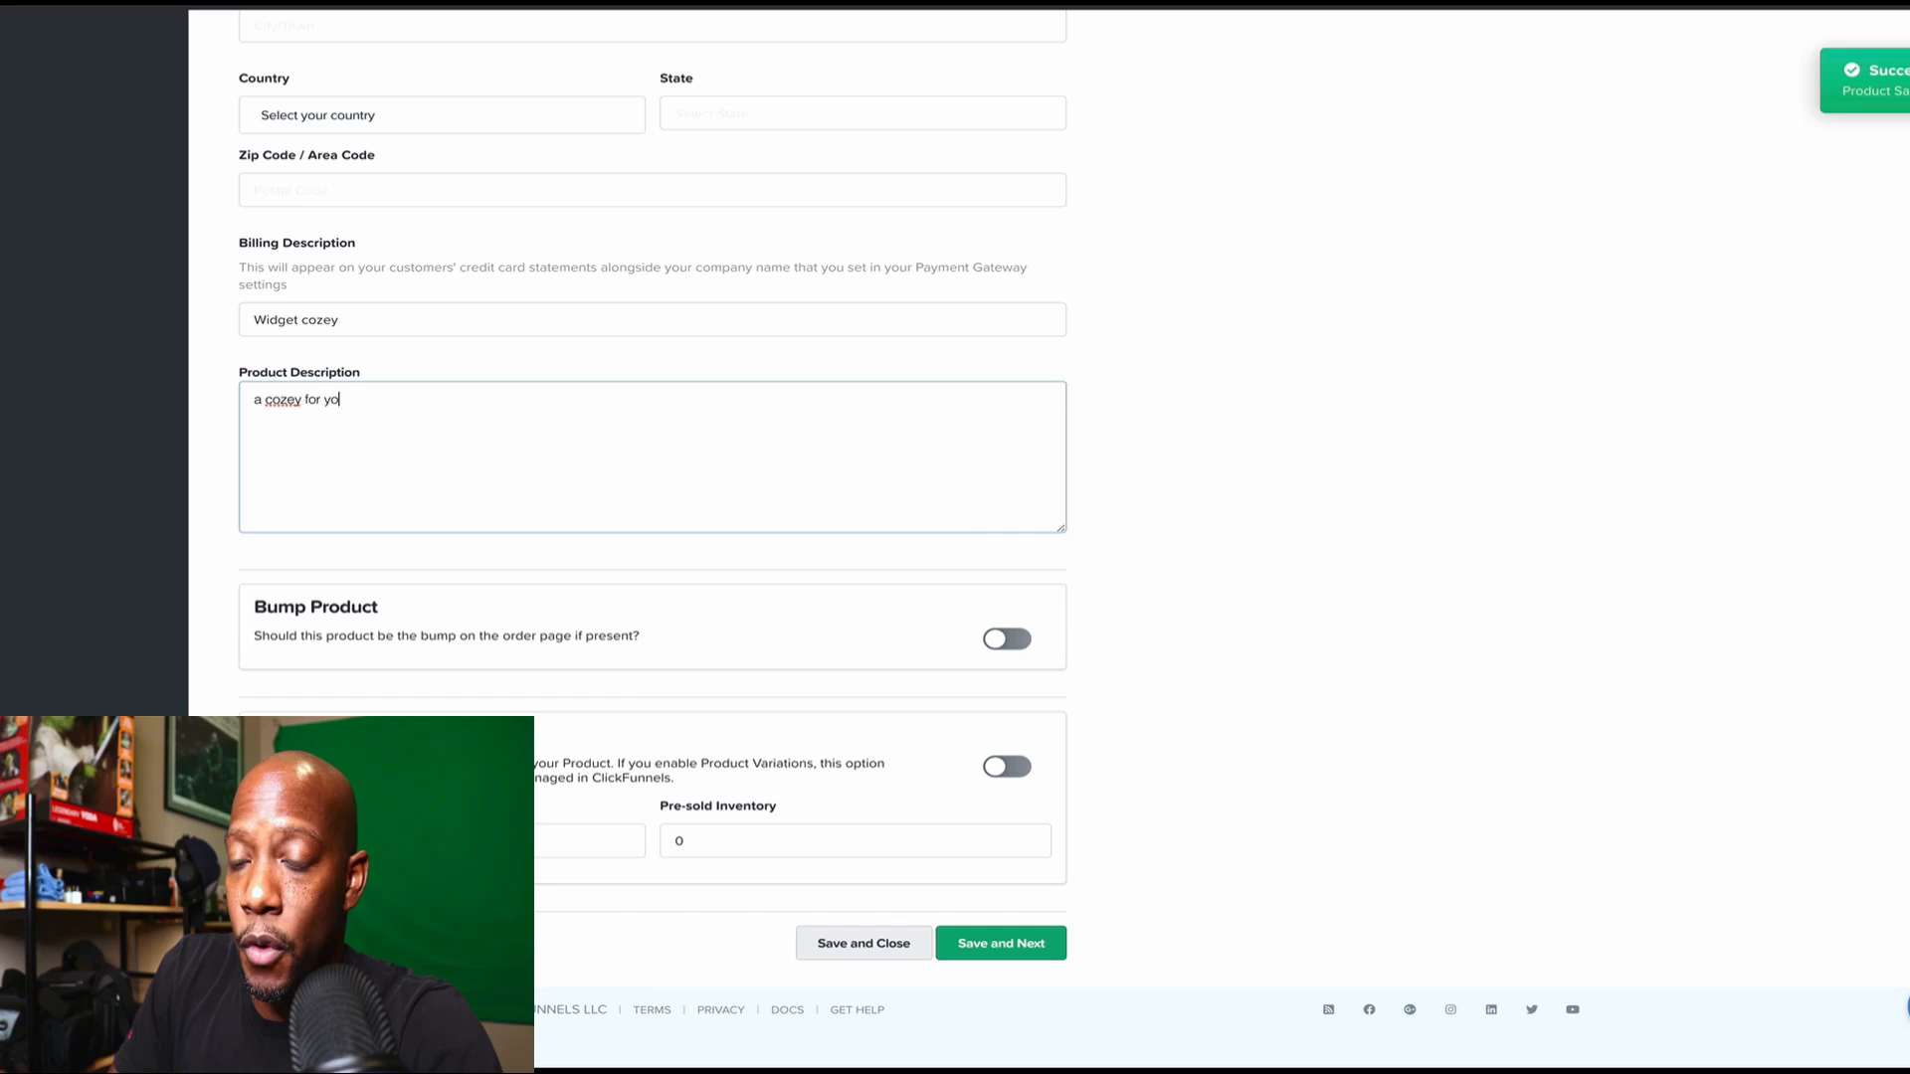
type("u widget")
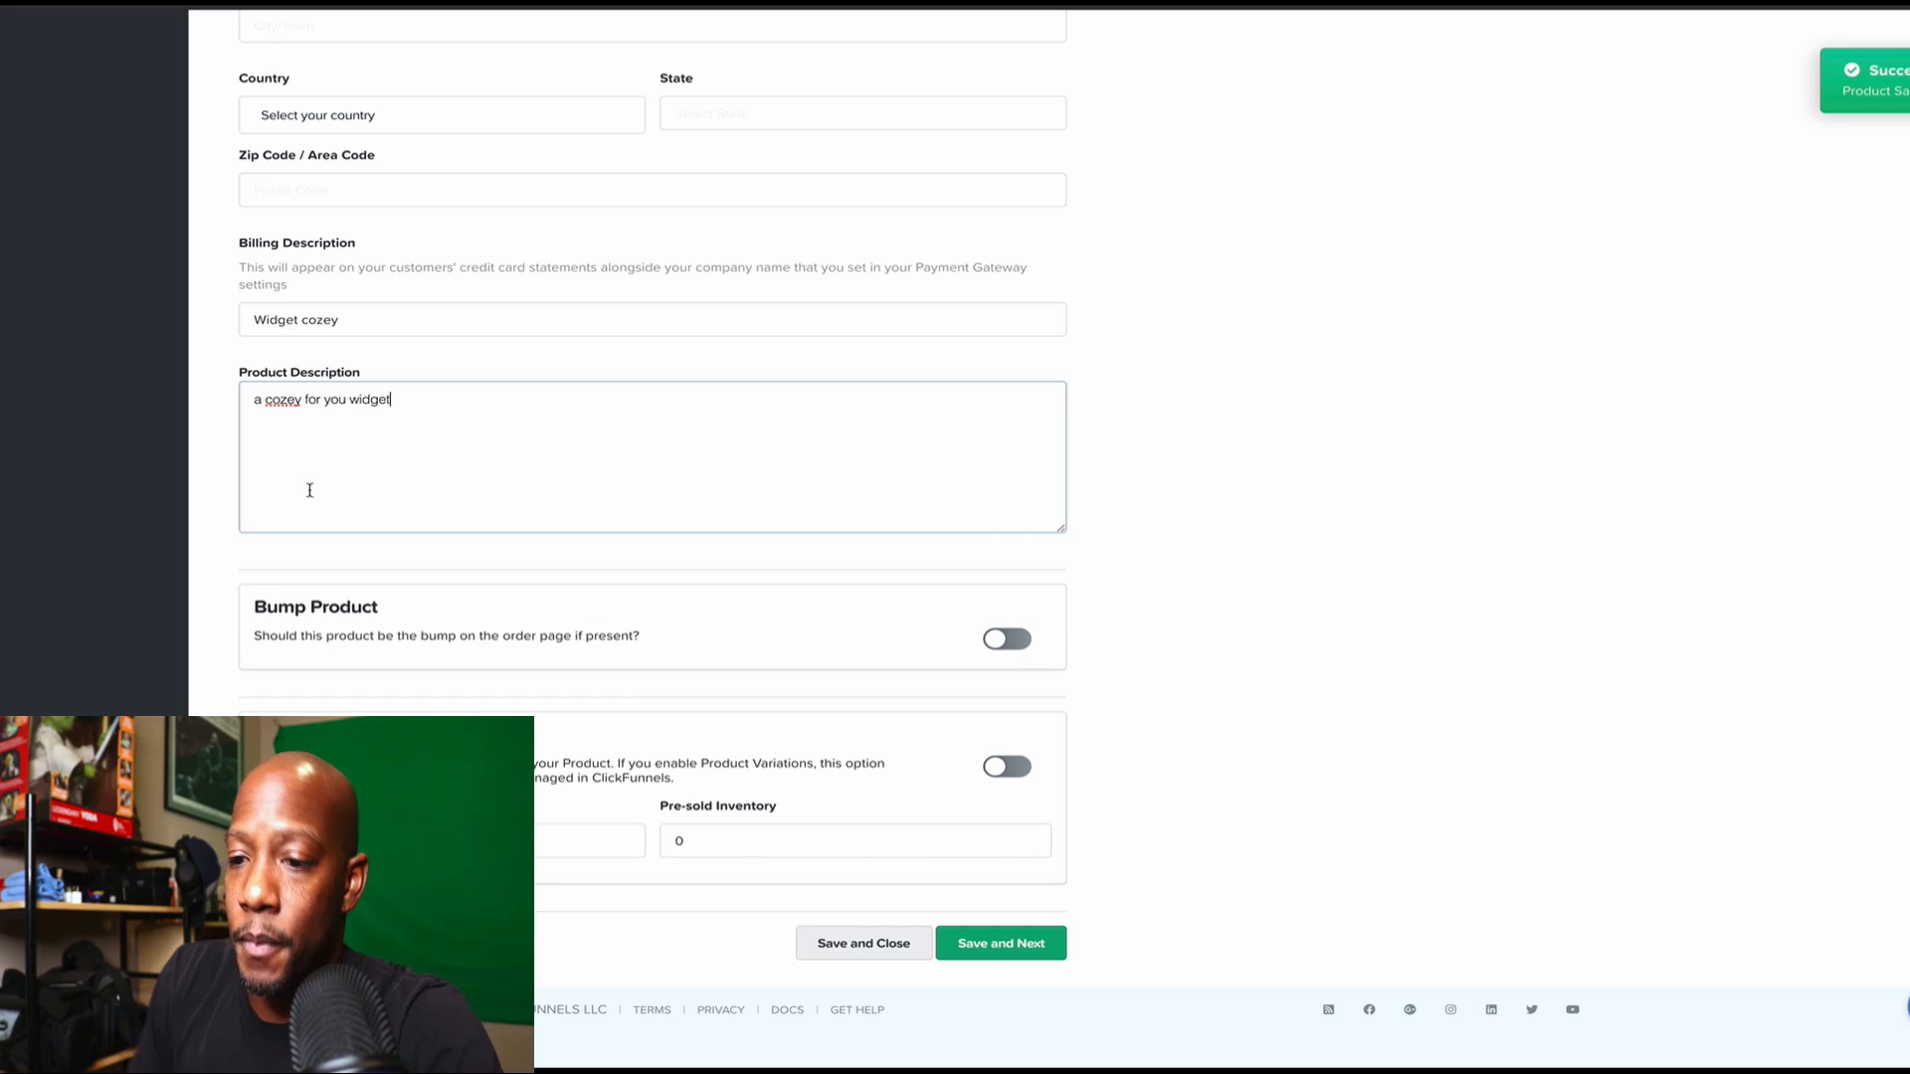
Step: Make Widget Cozey the bump product for the order page, review its details, and save them to continue to product variations
left_click(1005, 645)
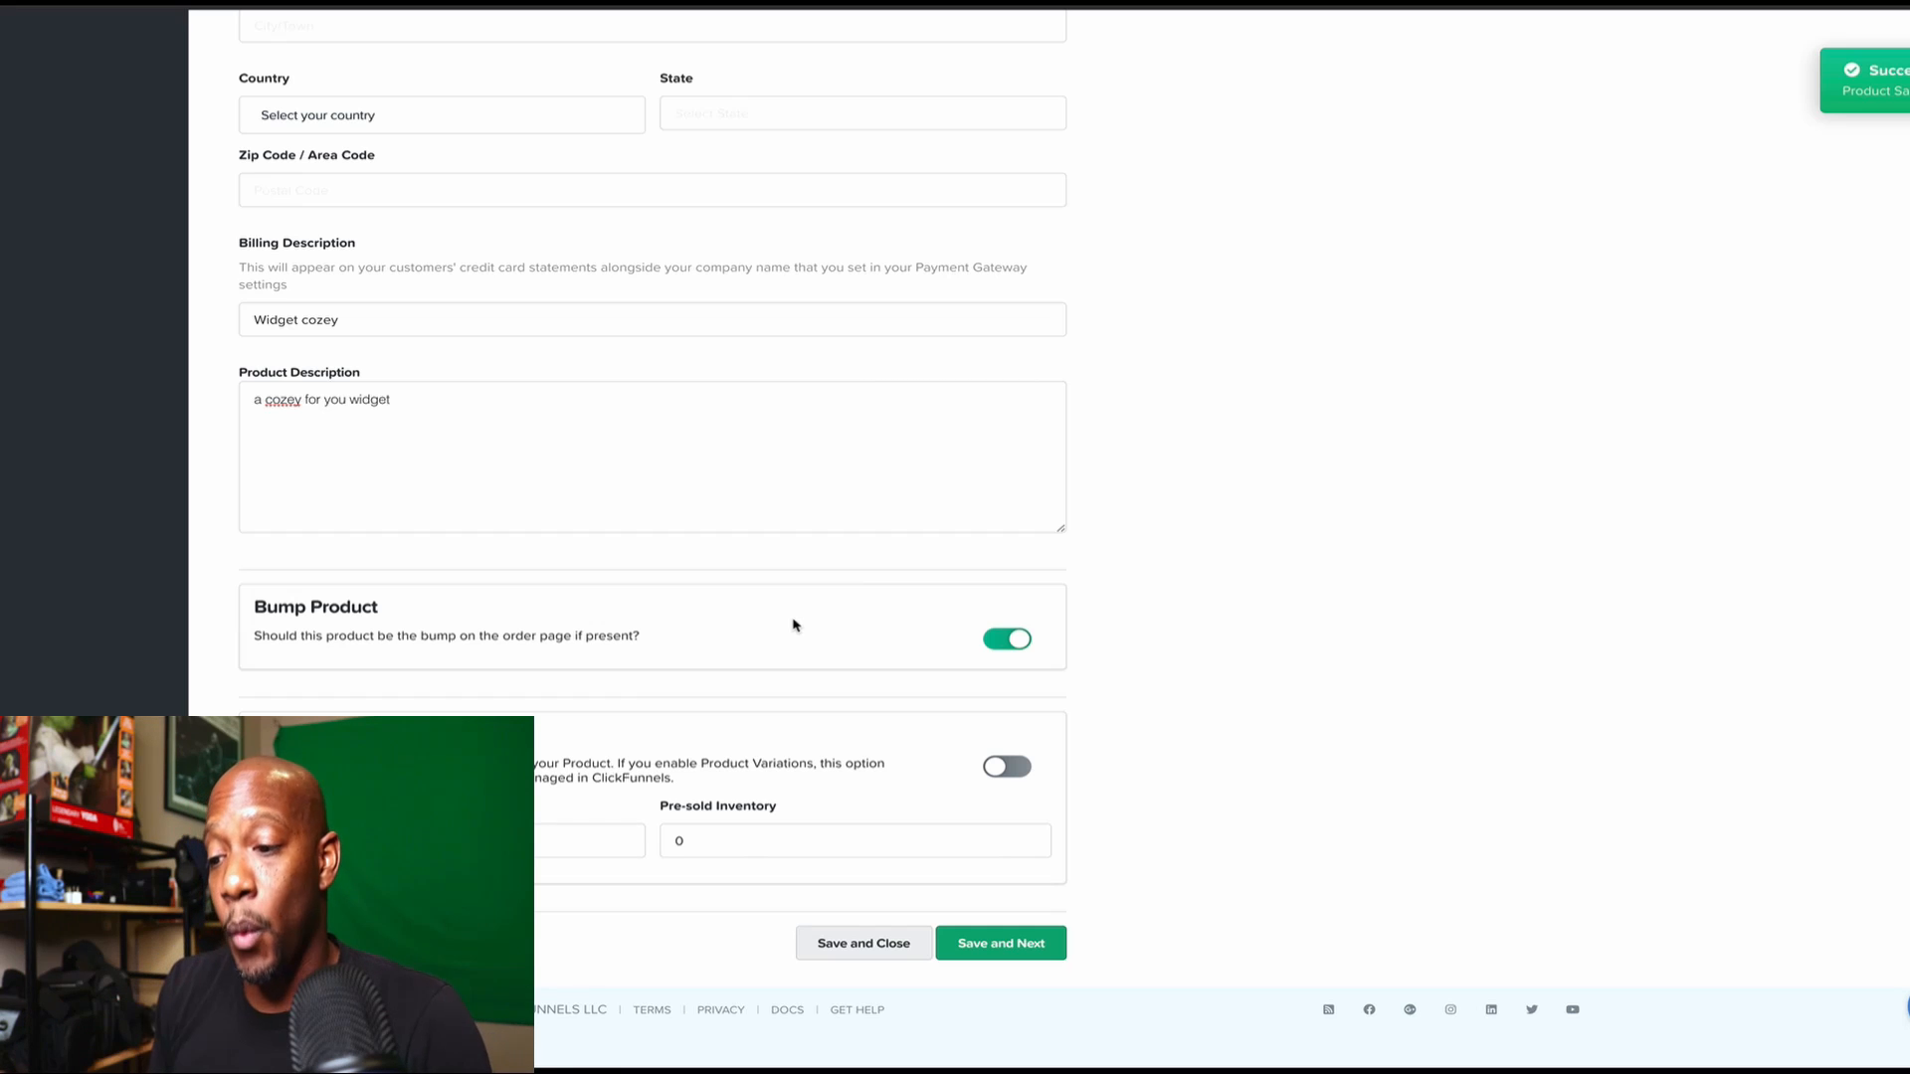
scroll(793, 625, "up", 9)
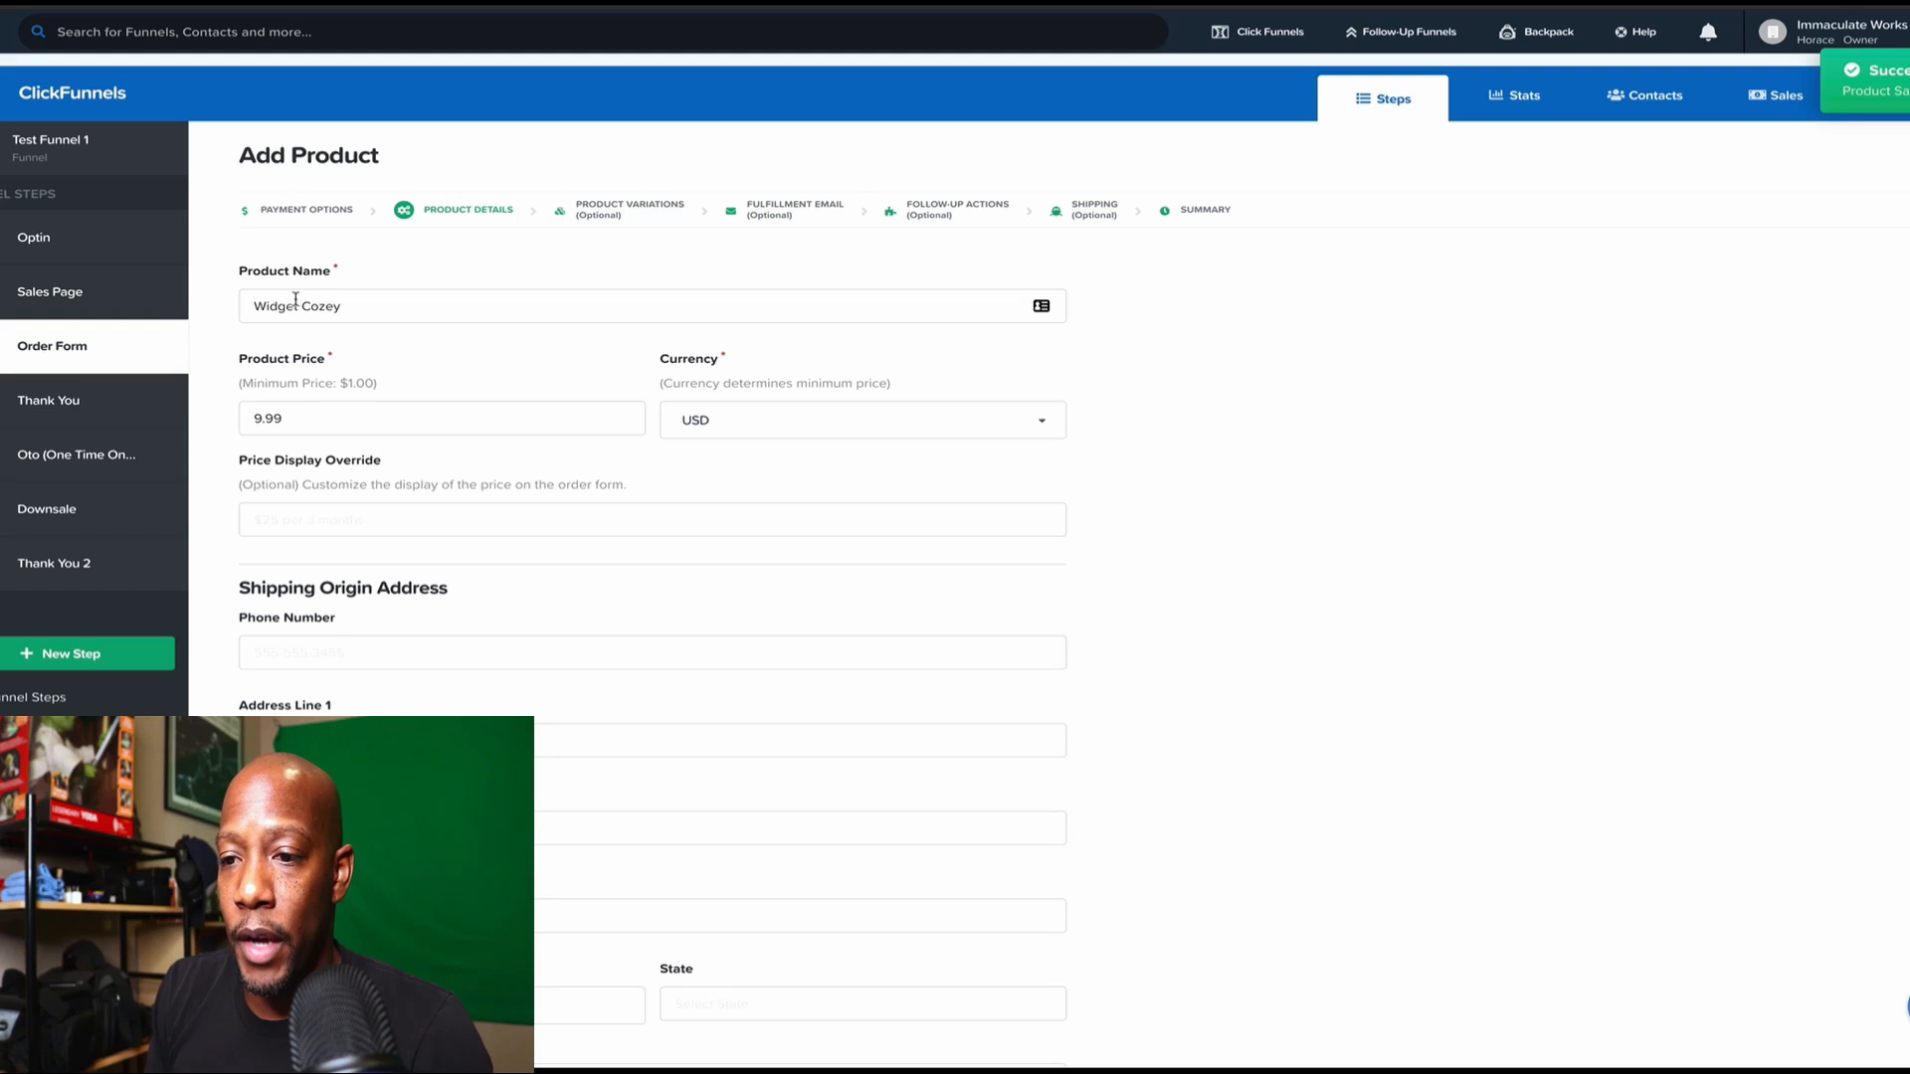
scroll(487, 559, "down", 9)
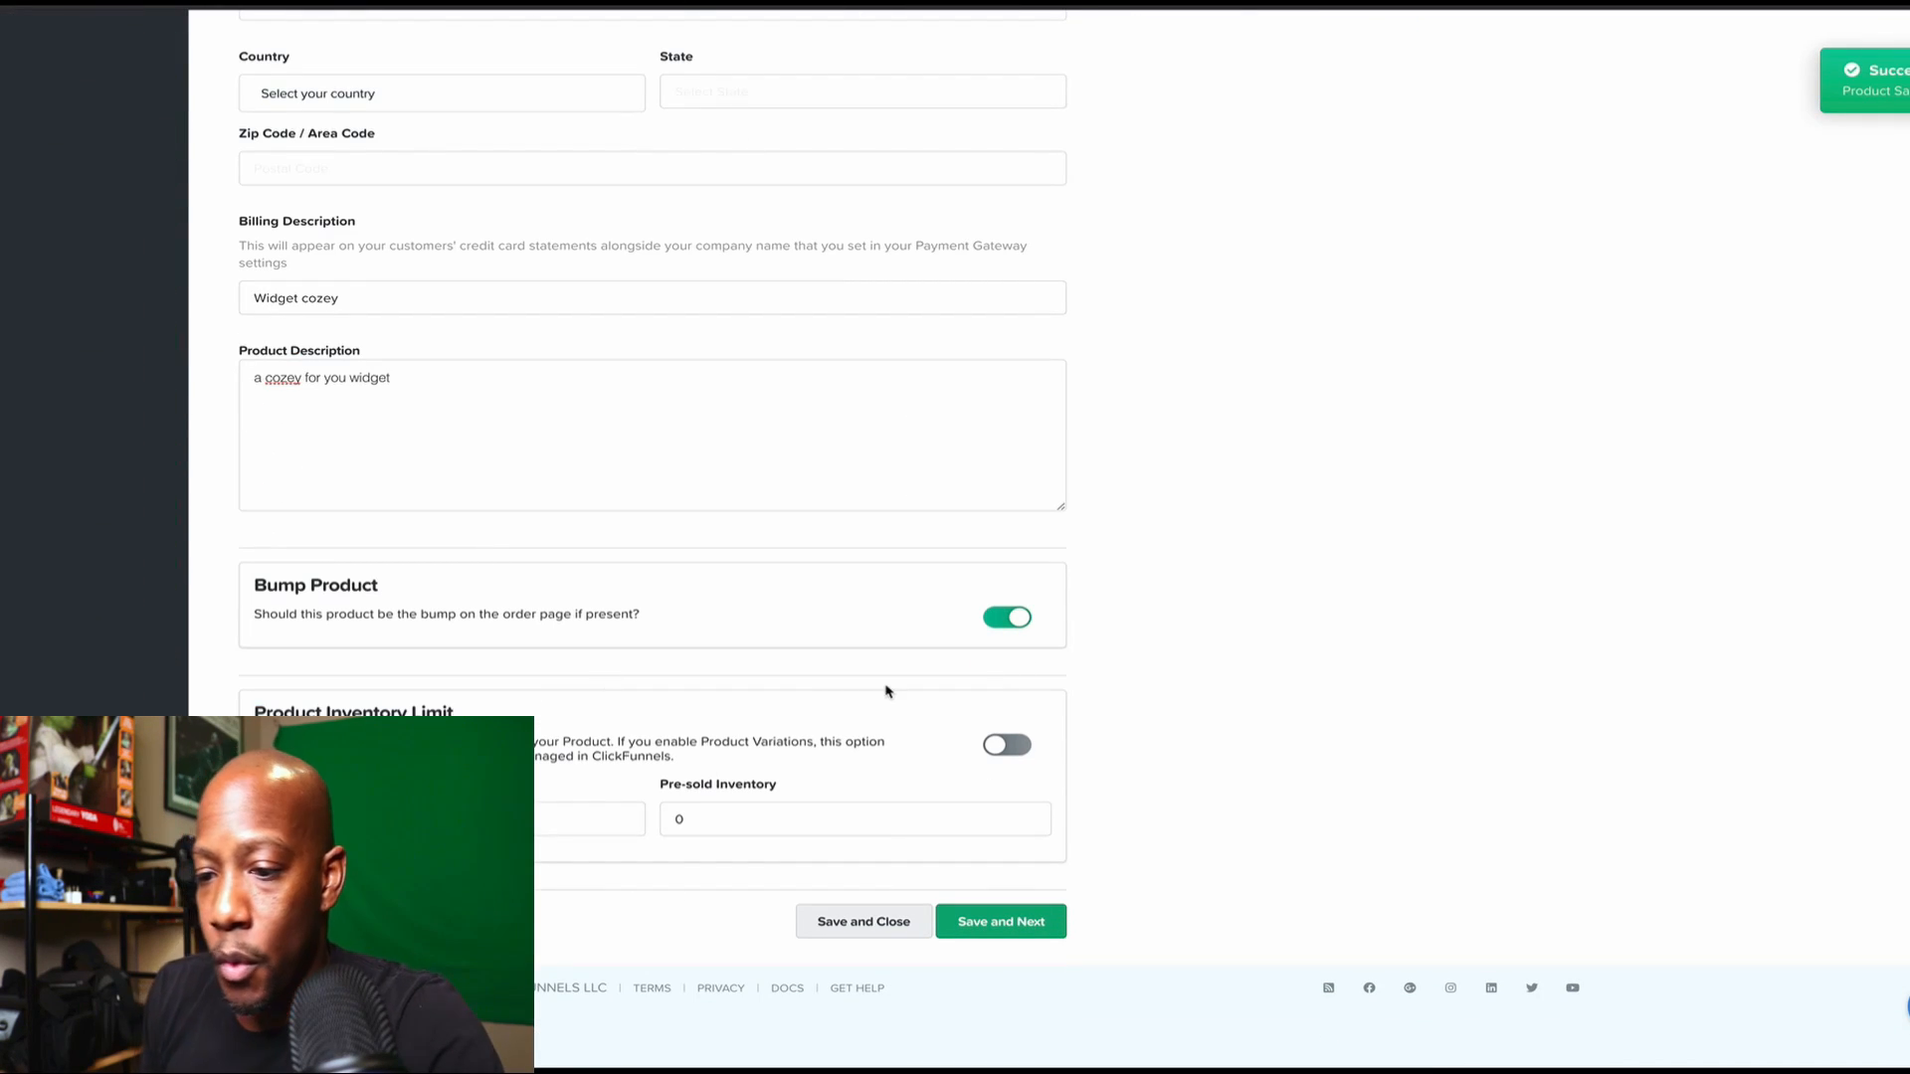
left_click(995, 921)
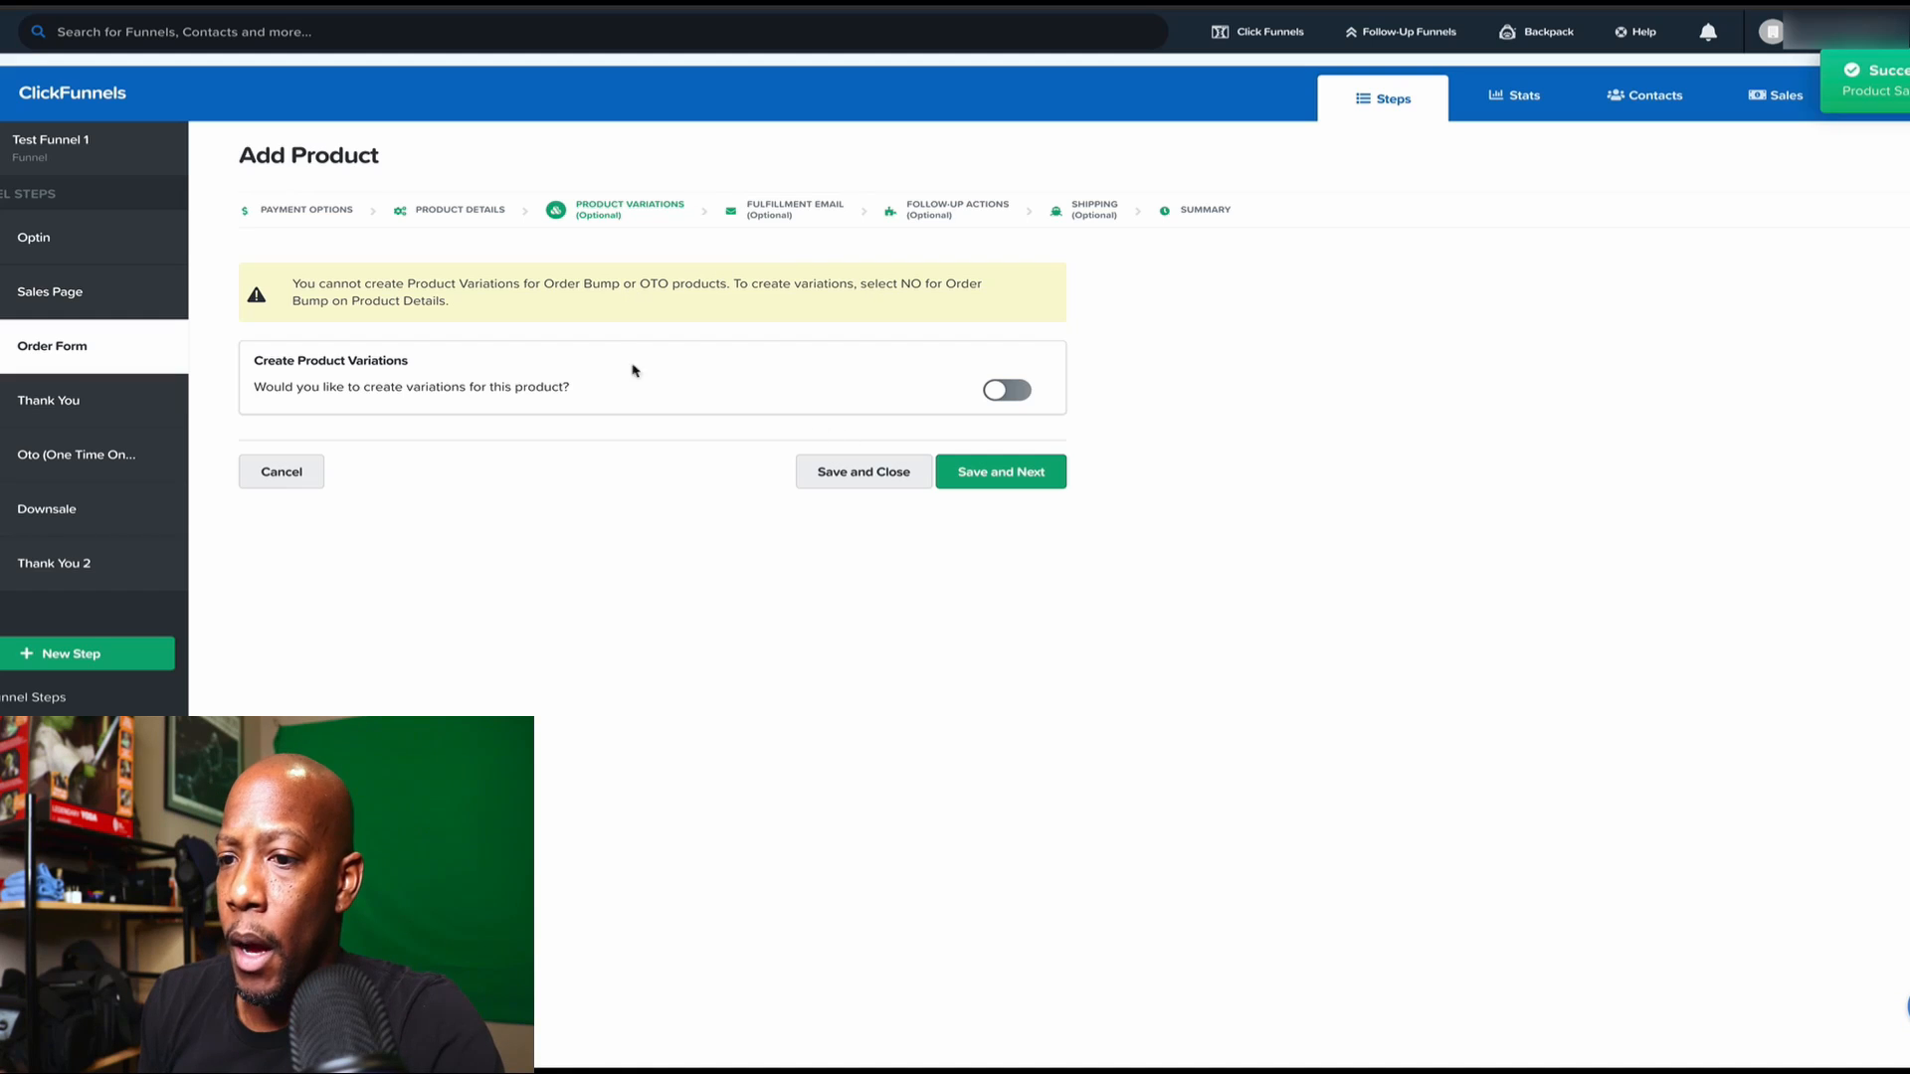
Step: Skip product variations, save and close the product from the fulfillment email stage, and open the Order Form's product list
left_click(772, 210)
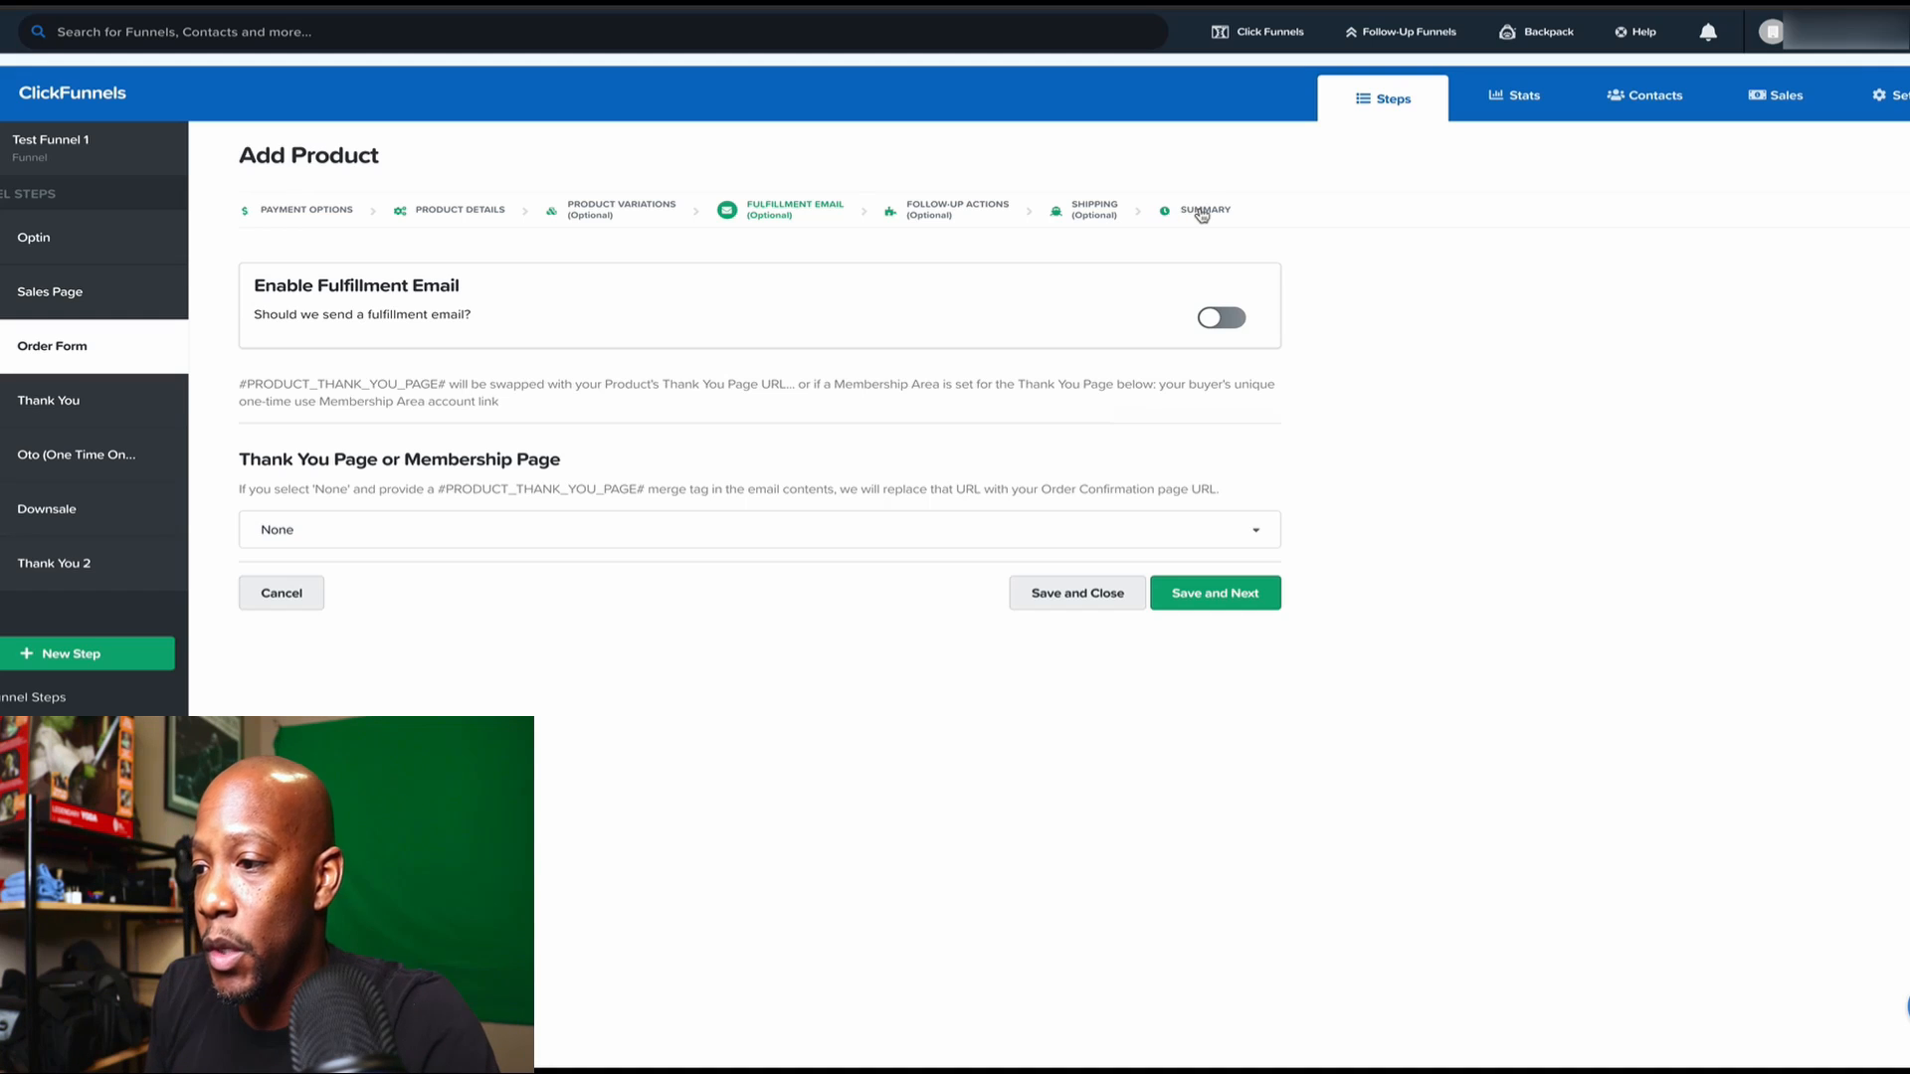
left_click(1077, 597)
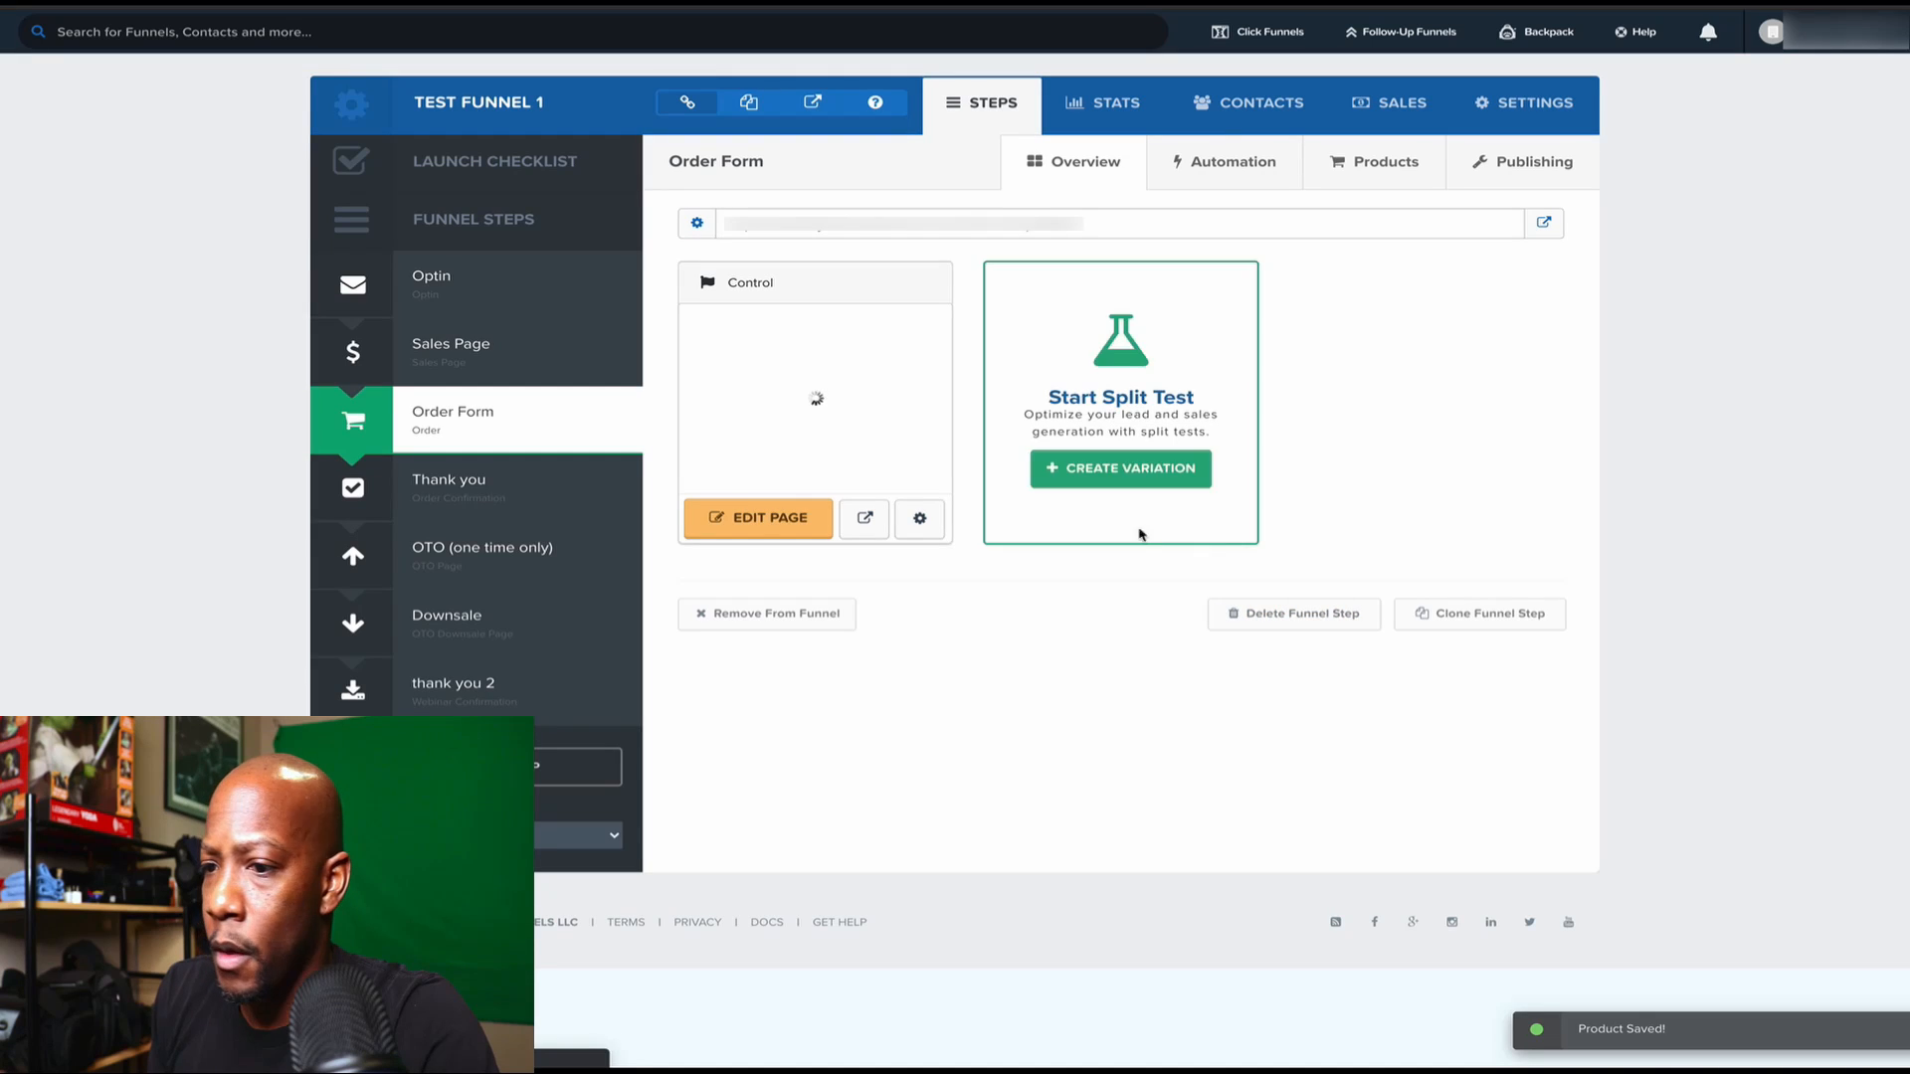
left_click(1353, 165)
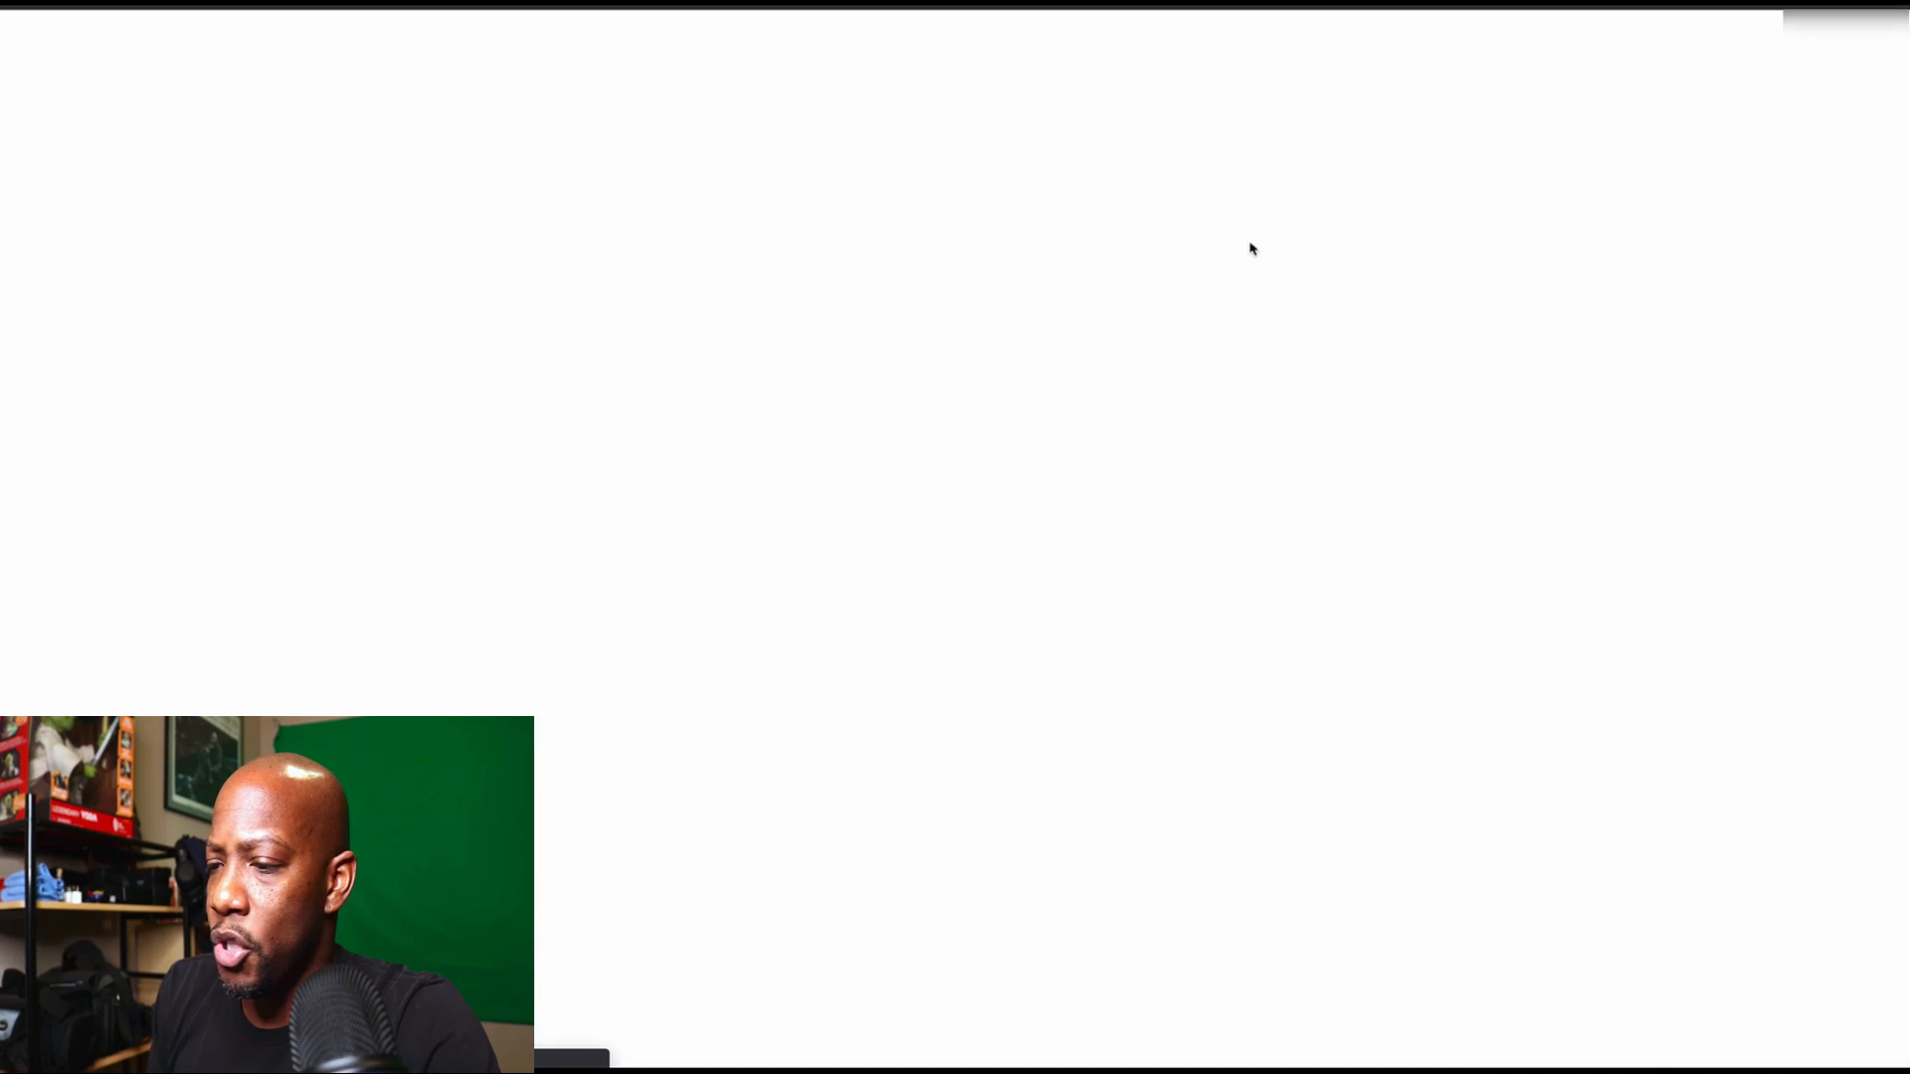